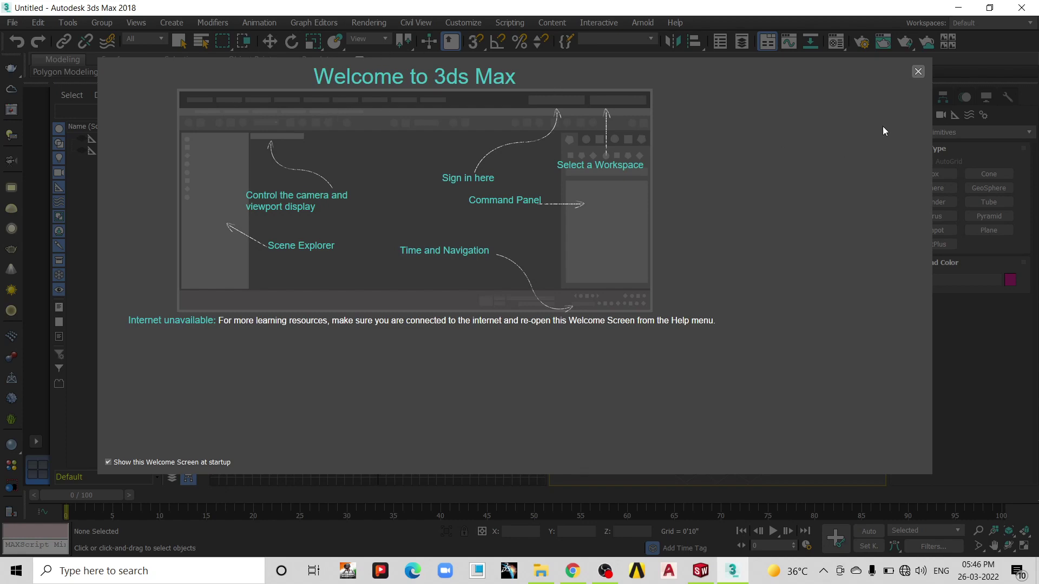
# - Close the welcome screen, maximize the Perspective viewport and switch to Shapes creation
pyautogui.click(917, 72)
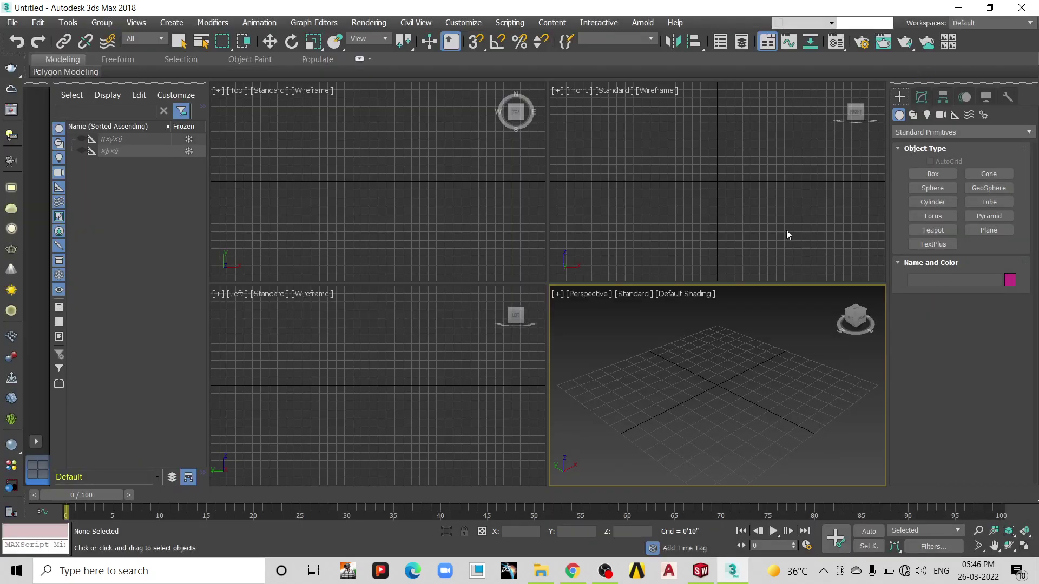
pyautogui.click(1024, 546)
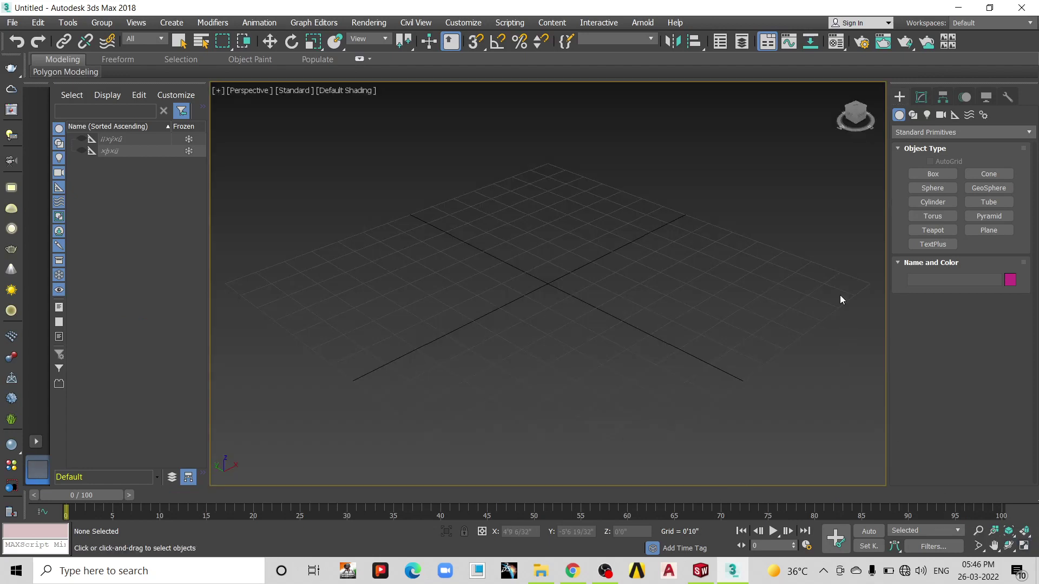
pyautogui.click(913, 115)
# - Draw an open six-vertex Line spline zigzagging into a short curved end
pyautogui.click(927, 187)
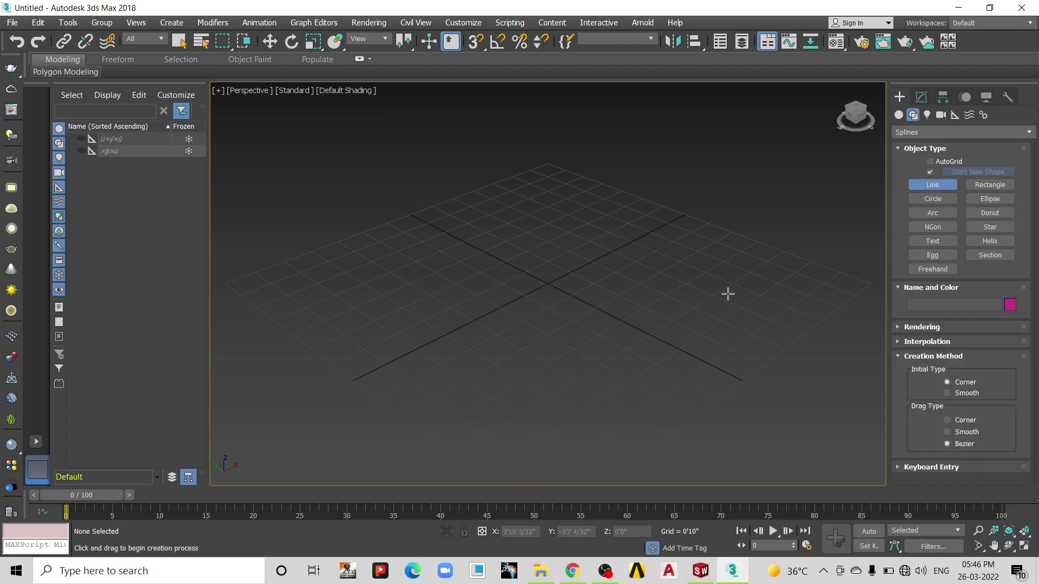
pyautogui.click(700, 280)
pyautogui.click(499, 239)
pyautogui.click(548, 336)
pyautogui.click(733, 318)
pyautogui.click(743, 329)
pyautogui.click(765, 303)
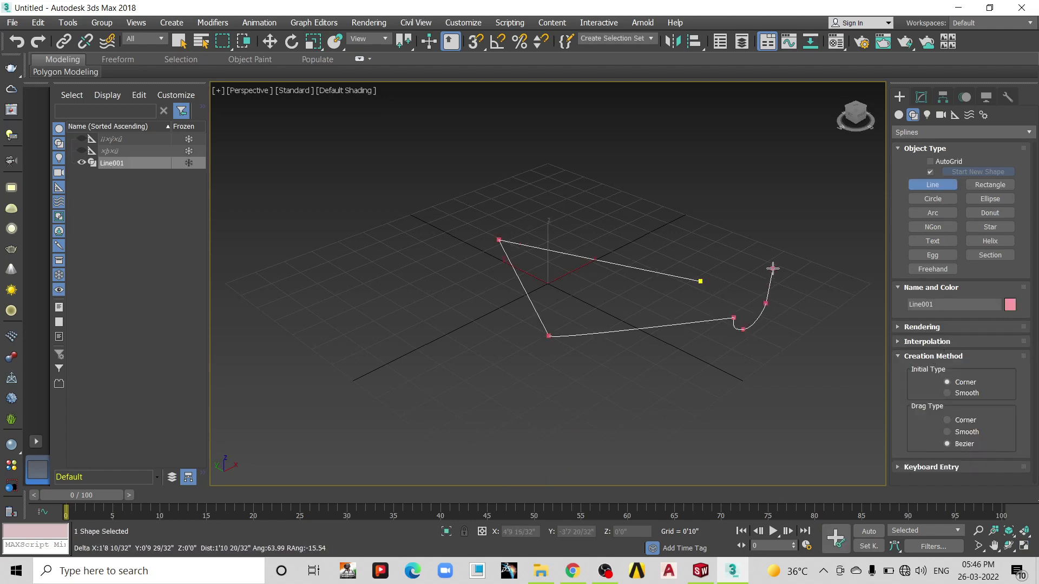
pyautogui.rightClick(774, 269)
pyautogui.click(914, 100)
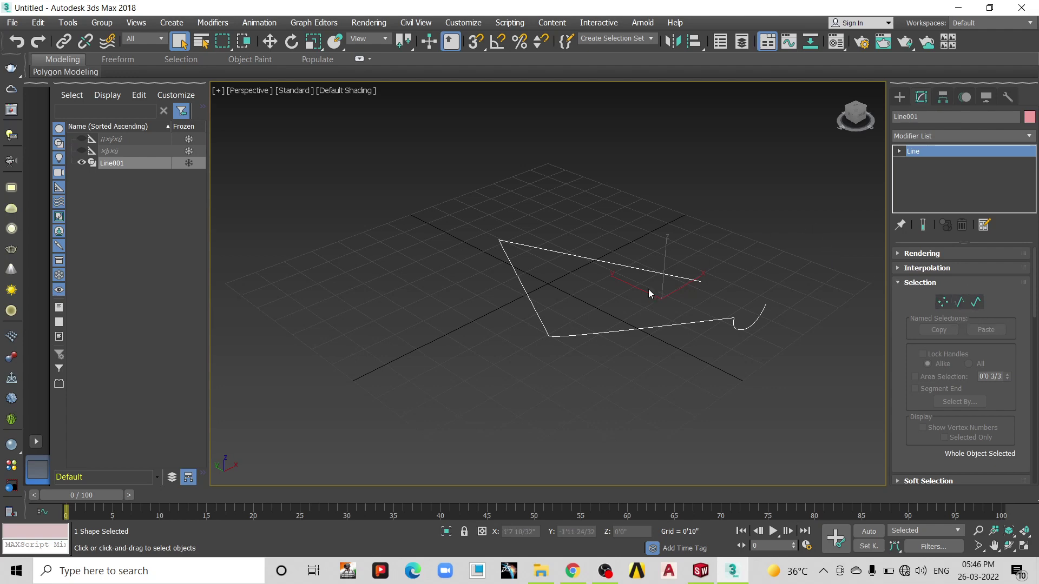
pyautogui.moveTo(687, 281); pyautogui.dragTo(613, 257, button='middle')
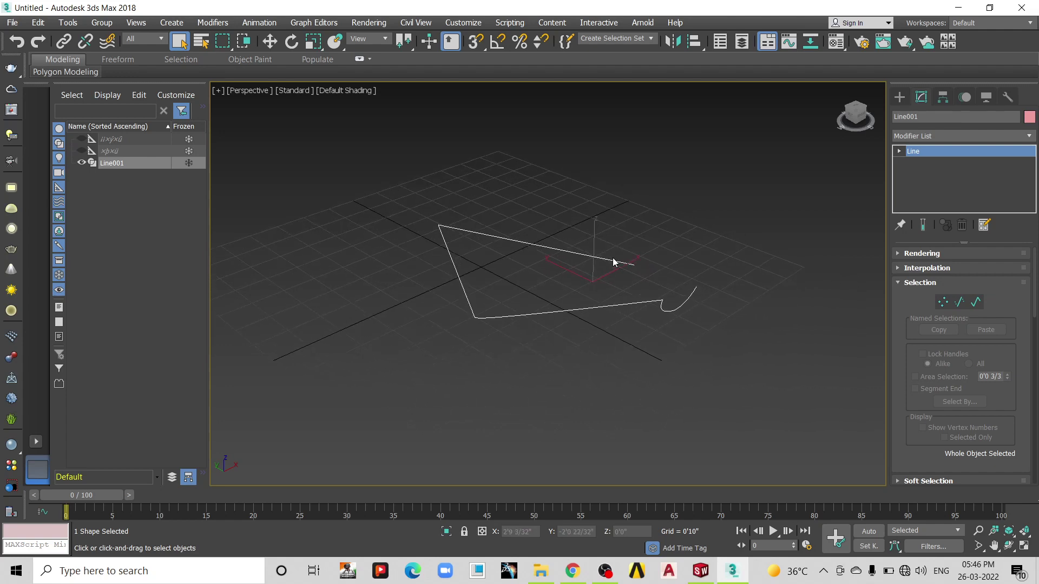
# - Draw a rectangle spline on the grid
pyautogui.click(899, 97)
pyautogui.click(979, 184)
pyautogui.scroll(-2, 642, 204)
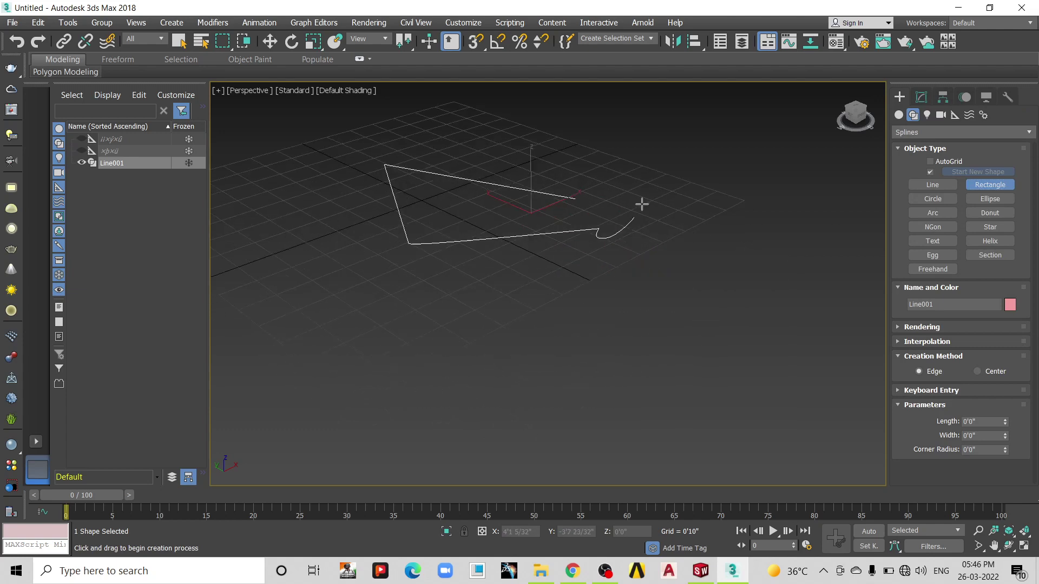
pyautogui.scroll(-1, 589, 241)
pyautogui.moveTo(551, 254); pyautogui.dragTo(737, 290)
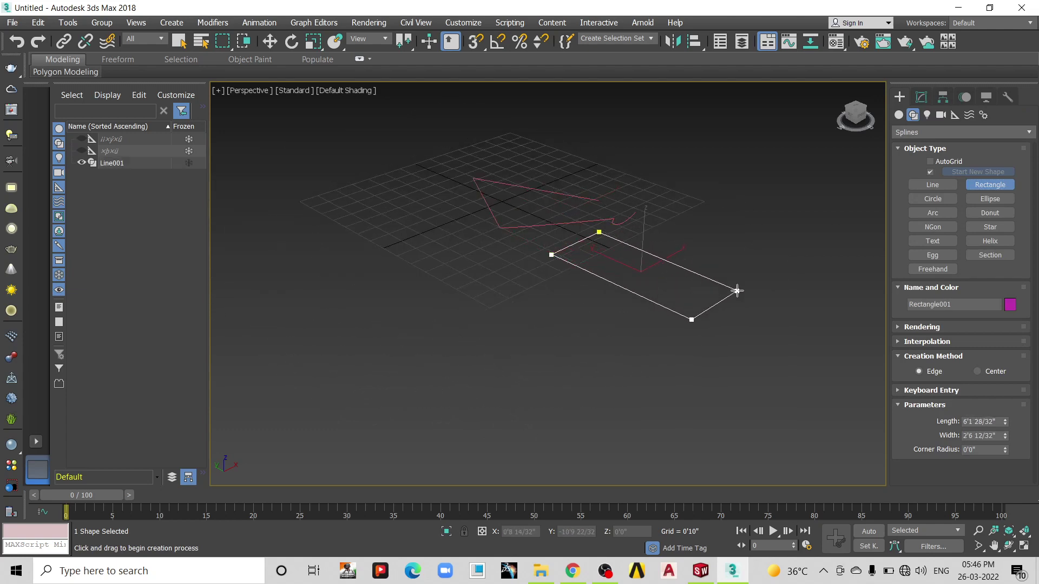
pyautogui.scroll(2, 704, 284)
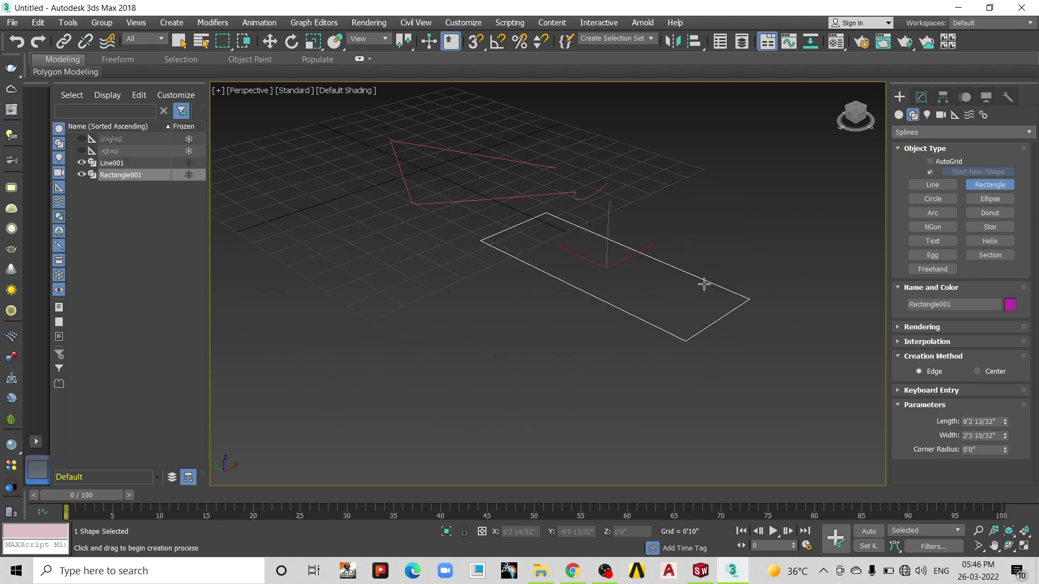
# - Draw a small circle right of the rectangle and an ellipse to its left
pyautogui.click(932, 199)
pyautogui.moveTo(713, 217)
pyautogui.mouseDown()
pyautogui.moveTo(754, 228)
pyautogui.moveTo(730, 232)
pyautogui.mouseUp()
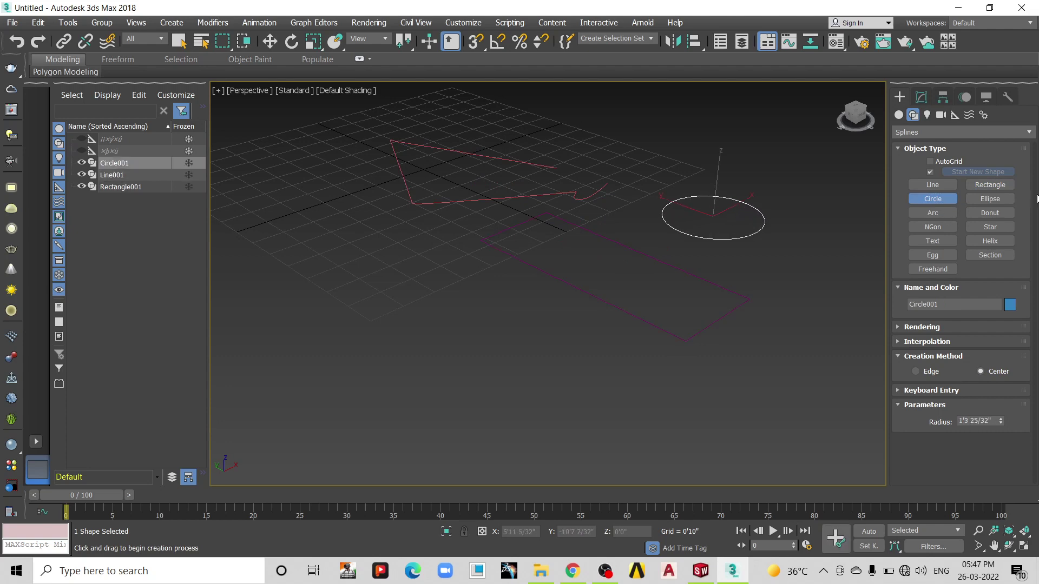
pyautogui.click(989, 199)
pyautogui.moveTo(411, 302)
pyautogui.mouseDown()
pyautogui.moveTo(510, 362)
pyautogui.moveTo(542, 358)
pyautogui.mouseUp()
# - Lengthen the ellipse, then shorten, narrow and round the corners of the rectangle
pyautogui.click(921, 97)
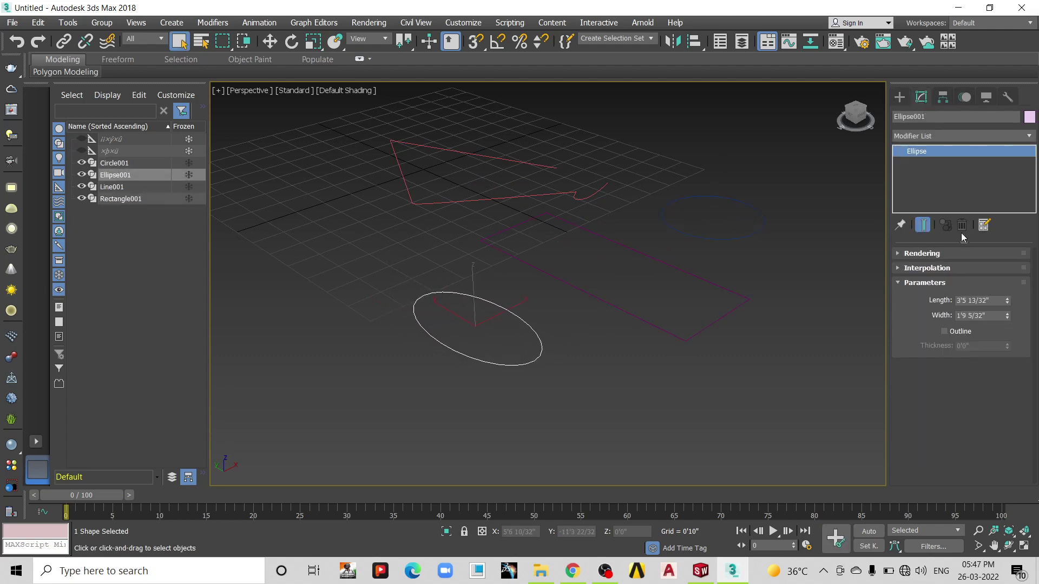
pyautogui.moveTo(1006, 300)
pyautogui.mouseDown()
pyautogui.moveTo(1007, 287)
pyautogui.moveTo(1006, 330)
pyautogui.mouseUp()
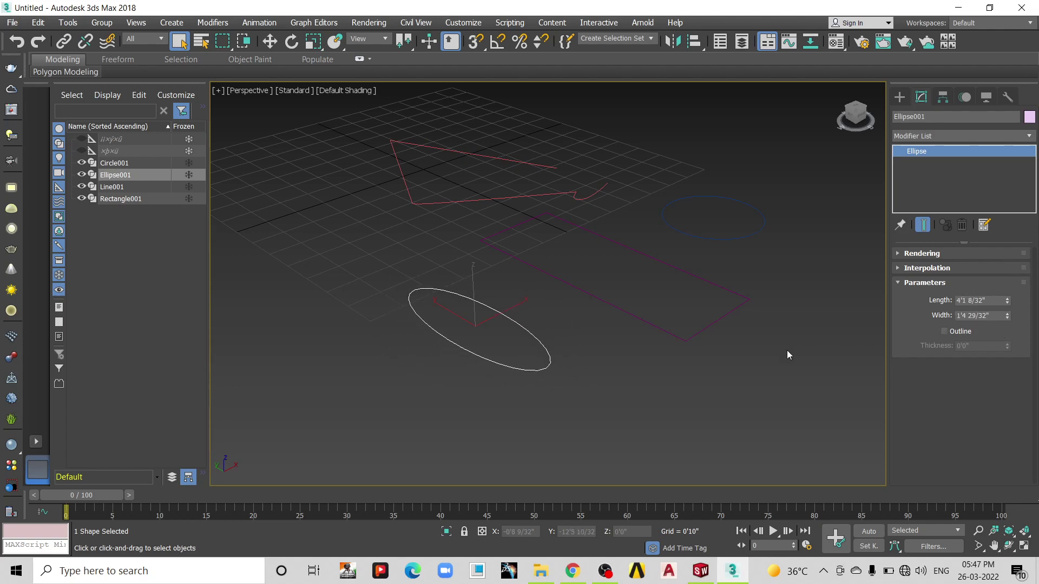
pyautogui.click(709, 323)
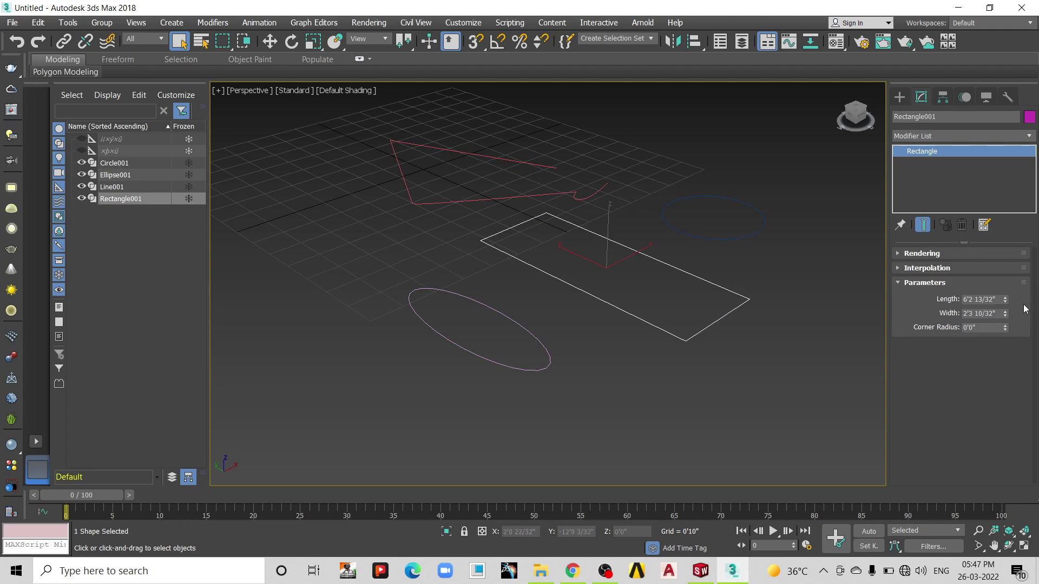
pyautogui.moveTo(1005, 299); pyautogui.dragTo(1005, 308)
pyautogui.moveTo(1005, 316); pyautogui.dragTo(1013, 332)
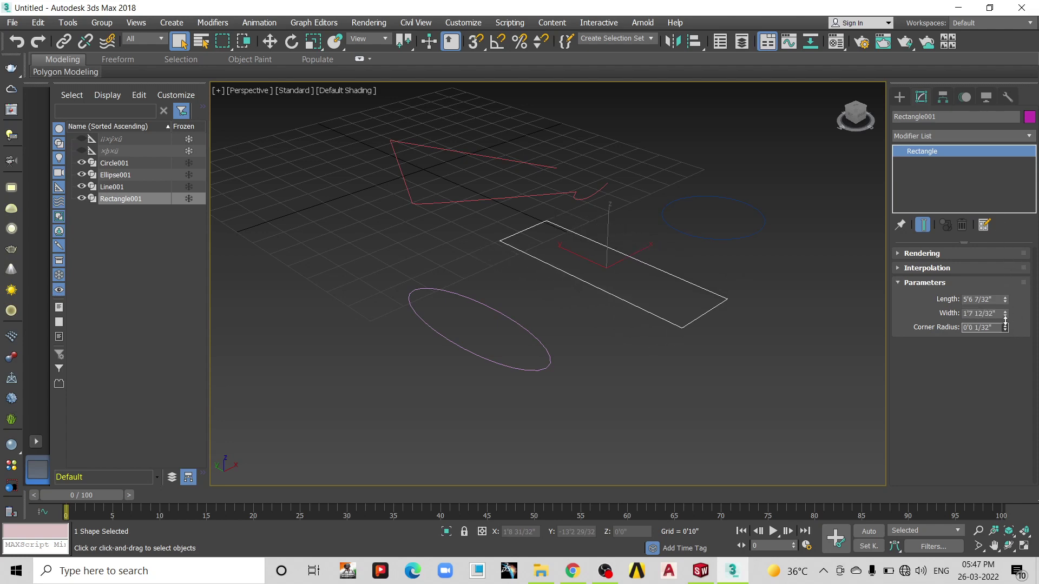
pyautogui.moveTo(1004, 323); pyautogui.dragTo(1007, 275)
# - Enlarge the circle's radius
pyautogui.click(678, 234)
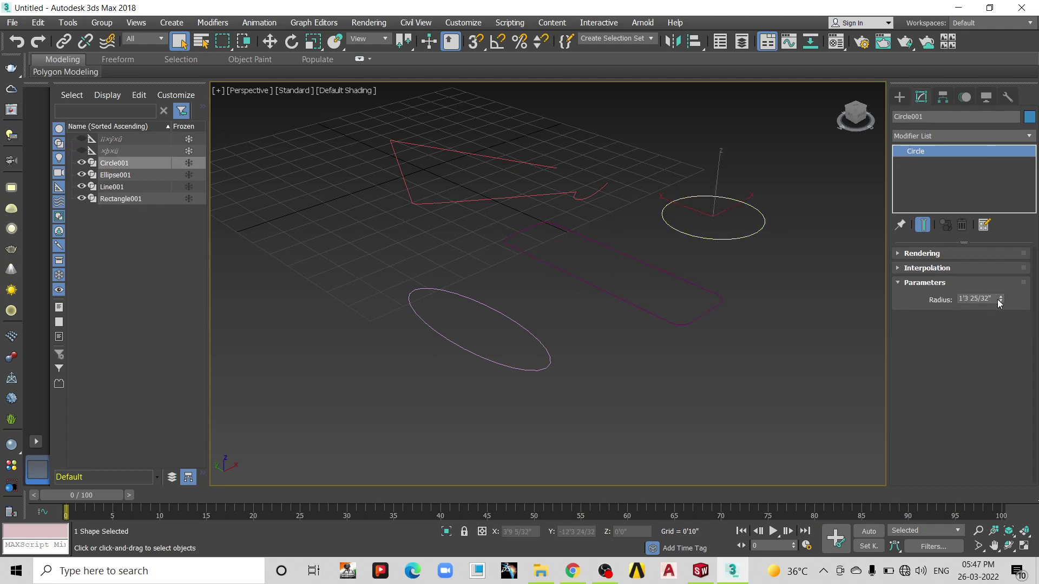
pyautogui.moveTo(1001, 299); pyautogui.dragTo(1002, 286)
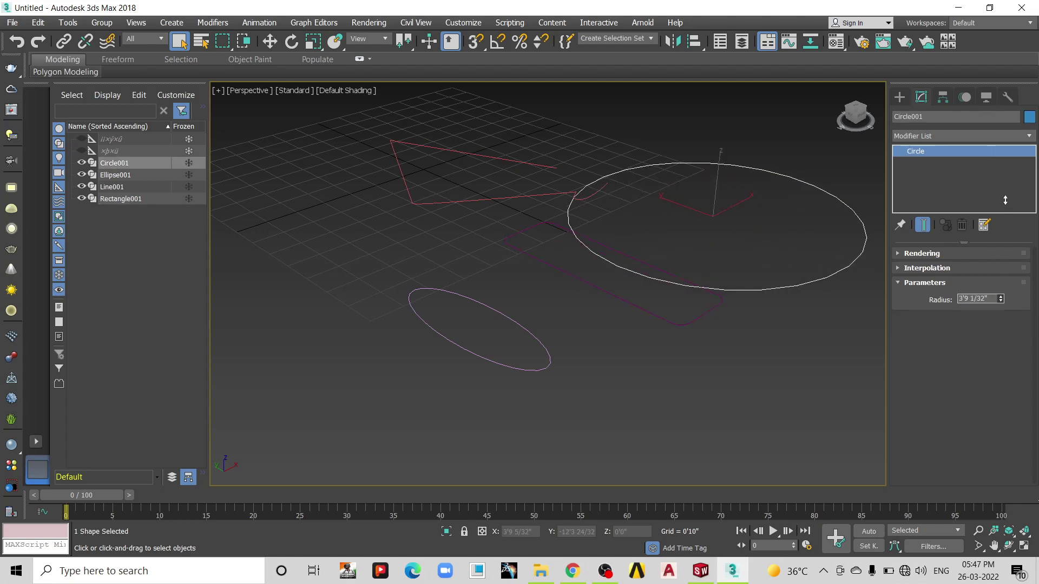
pyautogui.click(893, 99)
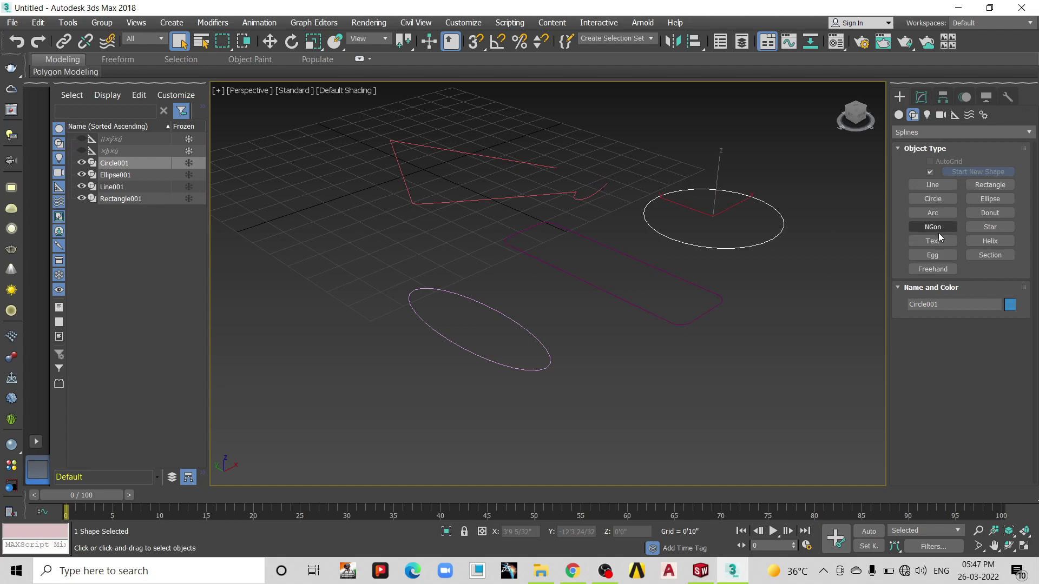
# - Drag out a star spline on the grid
pyautogui.click(990, 227)
pyautogui.moveTo(841, 257); pyautogui.dragTo(682, 220, button='middle')
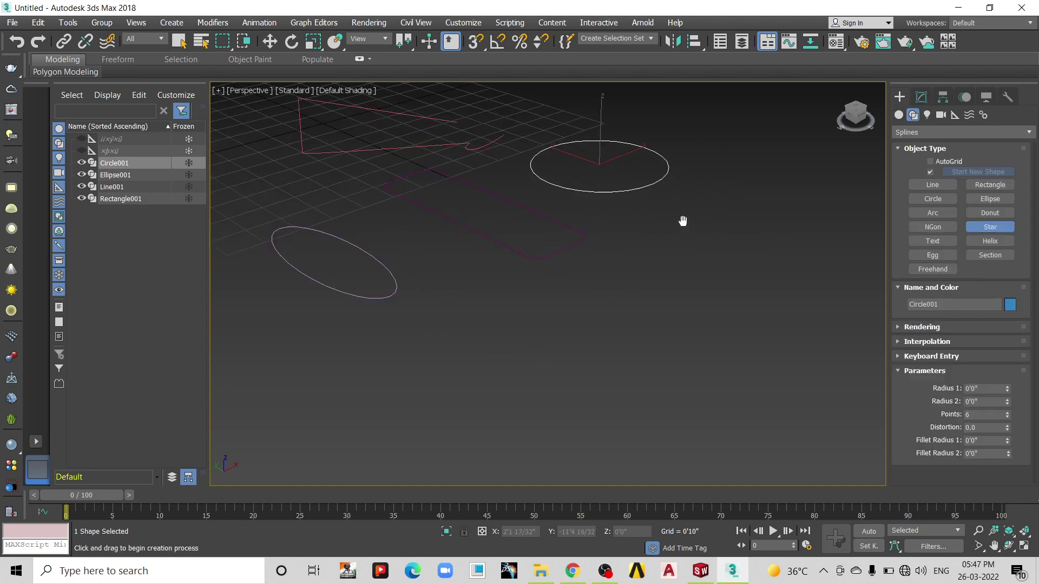
pyautogui.moveTo(732, 288); pyautogui.dragTo(779, 309)
pyautogui.click(777, 303)
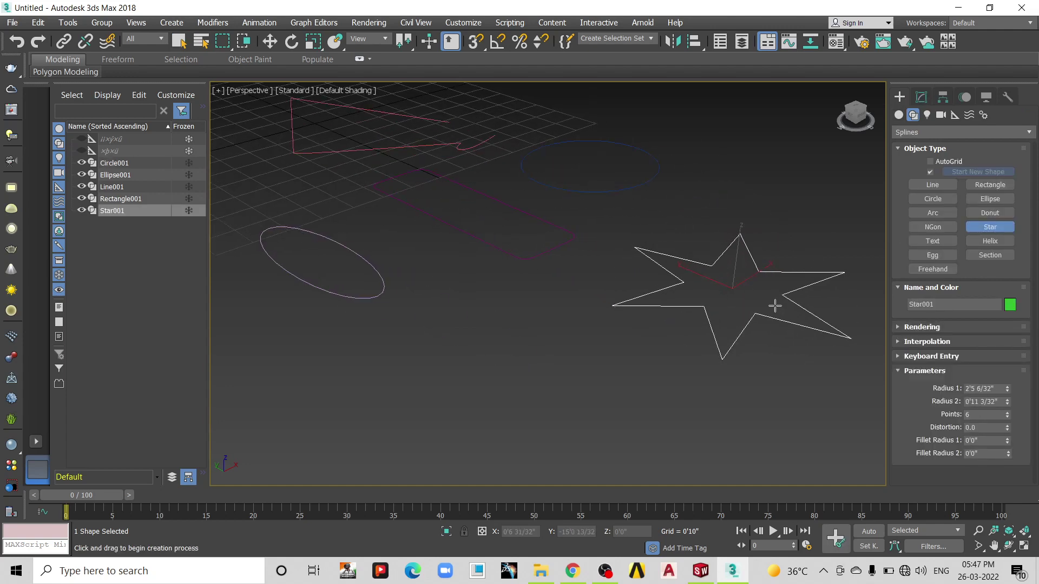
pyautogui.moveTo(670, 271); pyautogui.dragTo(583, 256, button='middle')
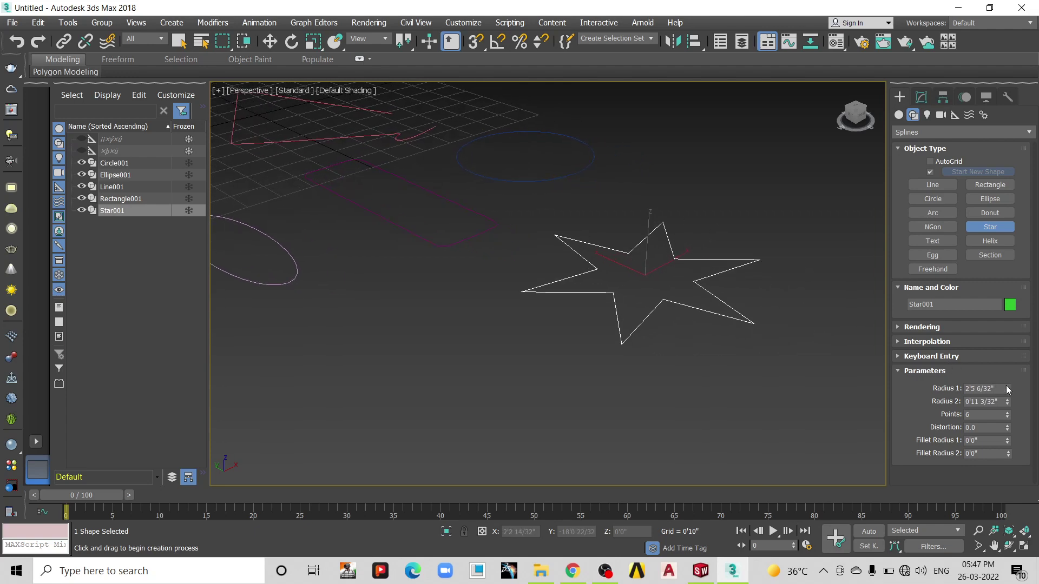
# - Reduce the star's Radius 1 and reset its Distortion to 0
pyautogui.moveTo(1007, 390); pyautogui.dragTo(1006, 420)
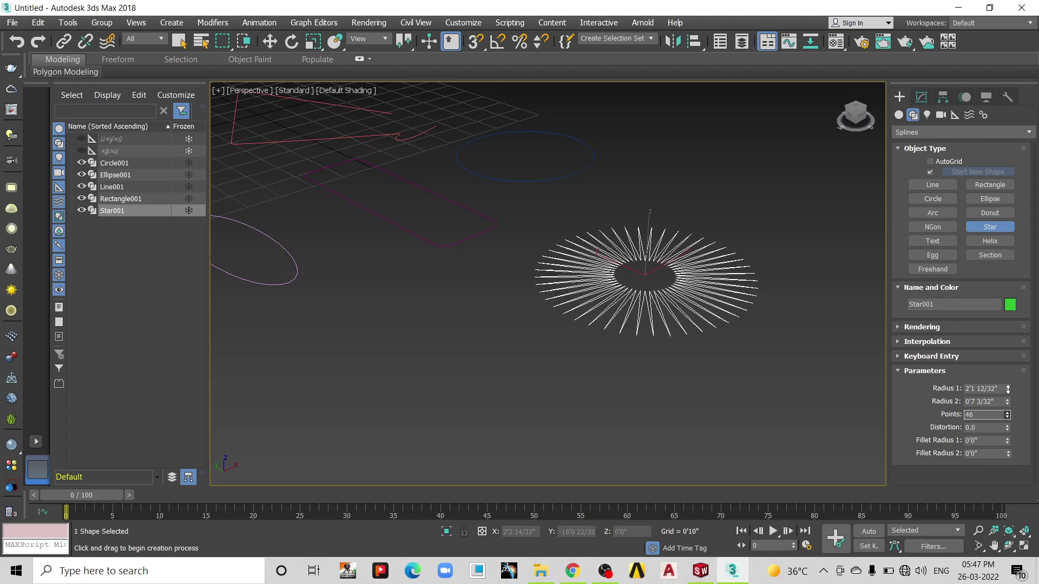
pyautogui.click(1006, 429)
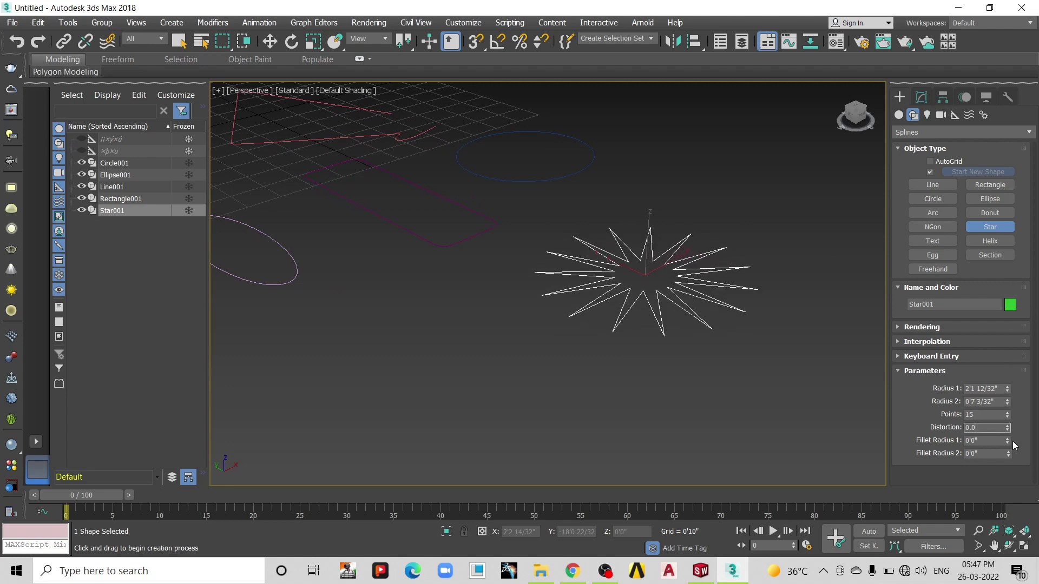
pyautogui.moveTo(1007, 423); pyautogui.dragTo(1007, 379)
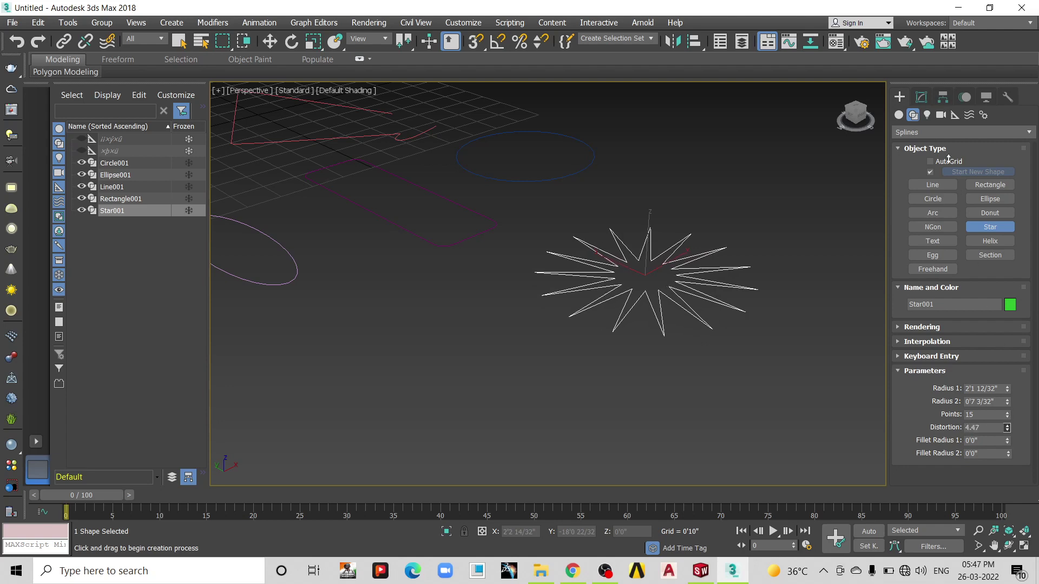
pyautogui.doubleClick(999, 426)
pyautogui.write('0')
pyautogui.press('Return')
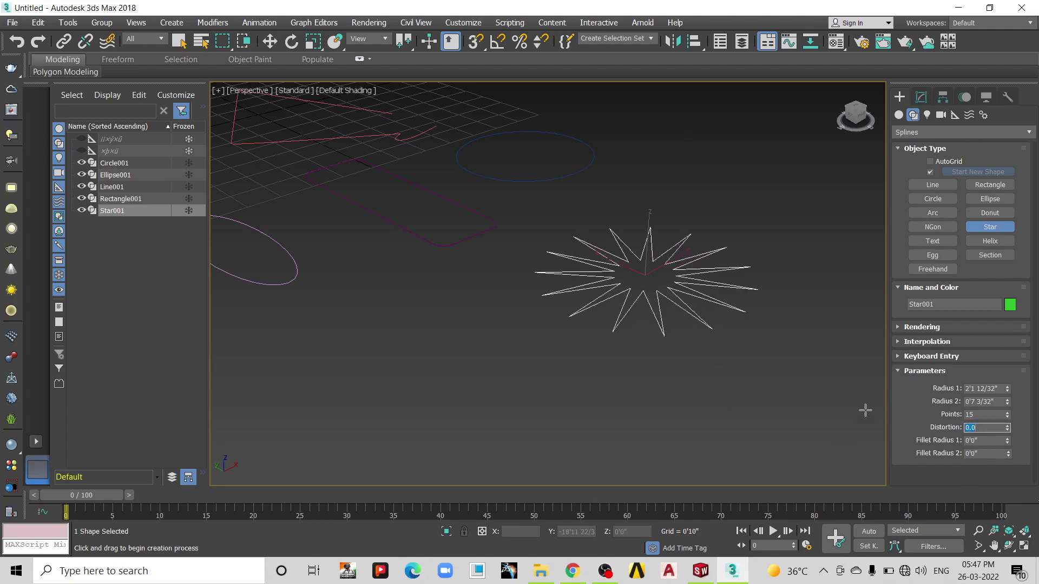
# - Give the star 10 points with Fillet Radius 1 0'1 11/32" and Fillet Radius 2 0'4 5/32"
pyautogui.moveTo(1006, 414); pyautogui.dragTo(1006, 417)
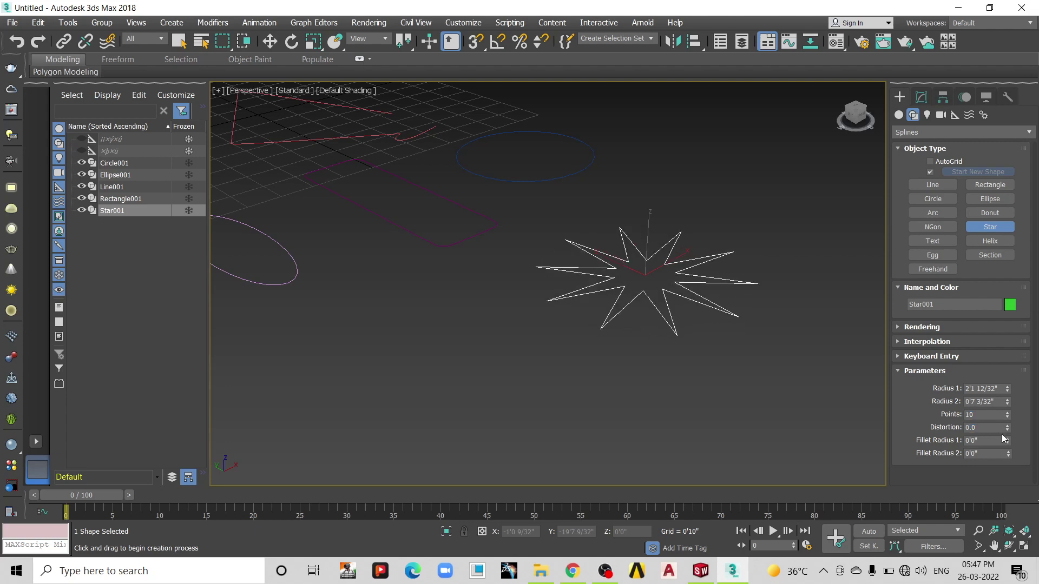
pyautogui.moveTo(1007, 439); pyautogui.dragTo(1008, 439)
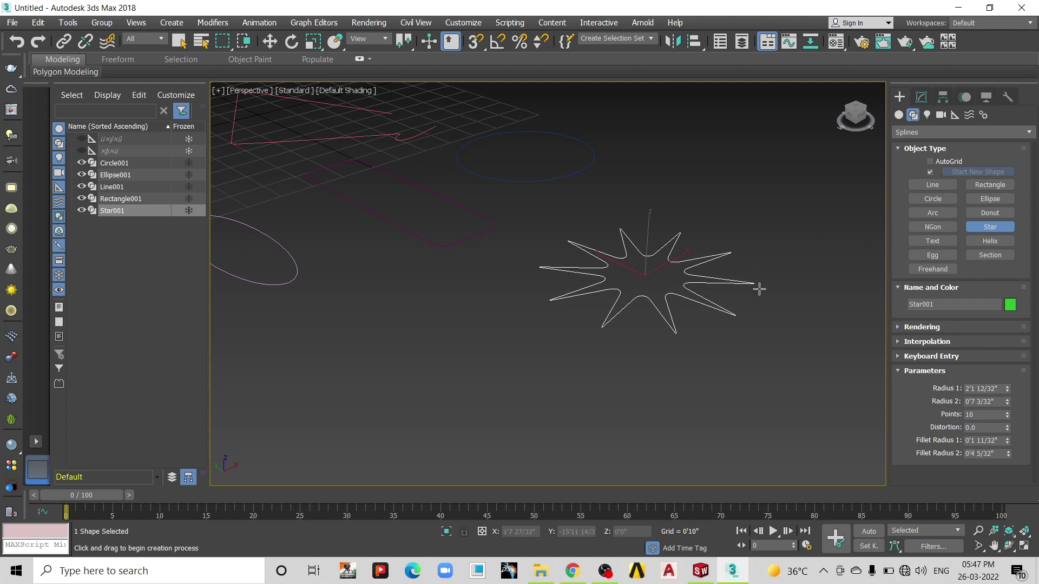
pyautogui.scroll(-2, 759, 289)
pyautogui.rightClick(684, 245)
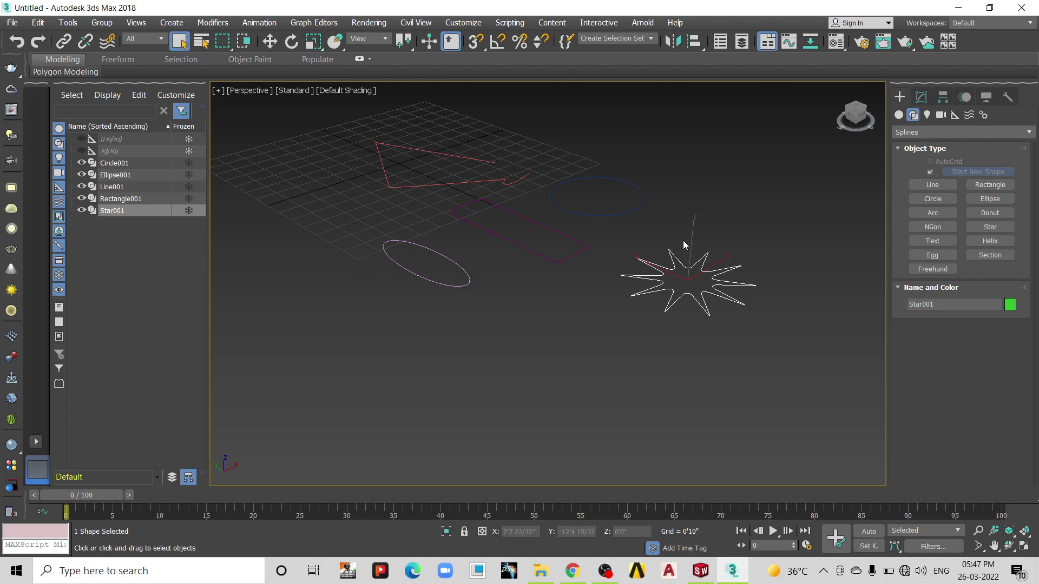
pyautogui.moveTo(683, 245)
pyautogui.mouseDown(button='middle')
pyautogui.moveTo(712, 269)
pyautogui.moveTo(667, 259)
pyautogui.mouseUp(button='middle')
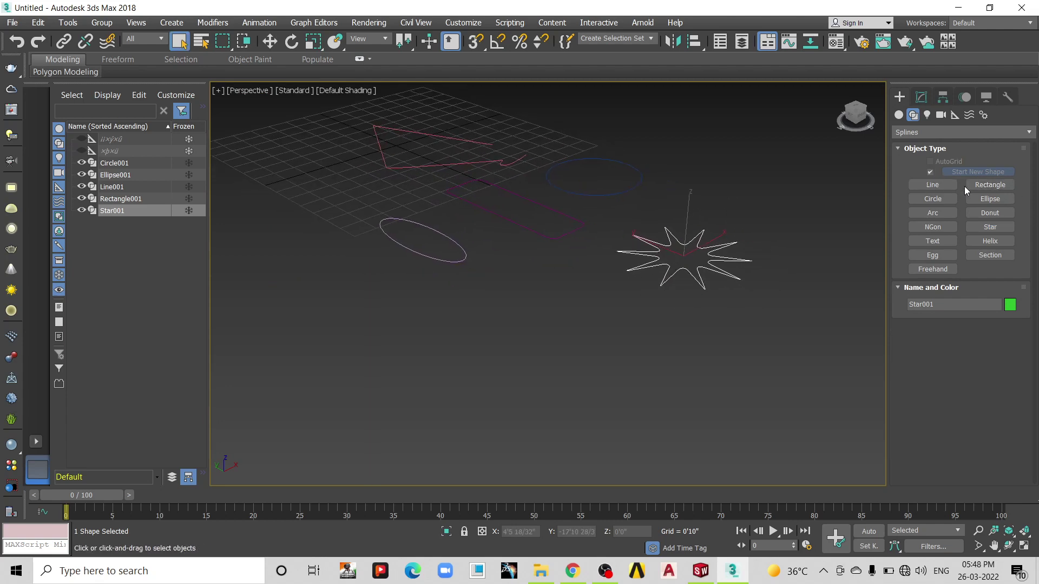
# - Draw Rectangle002 below the shapes and round its corners
pyautogui.click(980, 187)
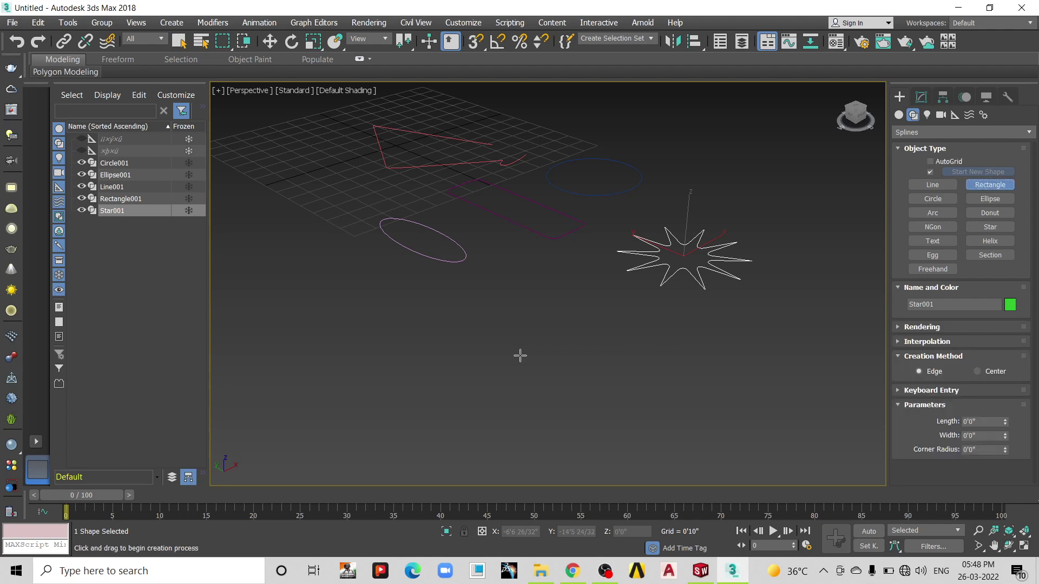
pyautogui.moveTo(519, 291)
pyautogui.mouseDown()
pyautogui.moveTo(573, 391)
pyautogui.moveTo(582, 386)
pyautogui.mouseUp()
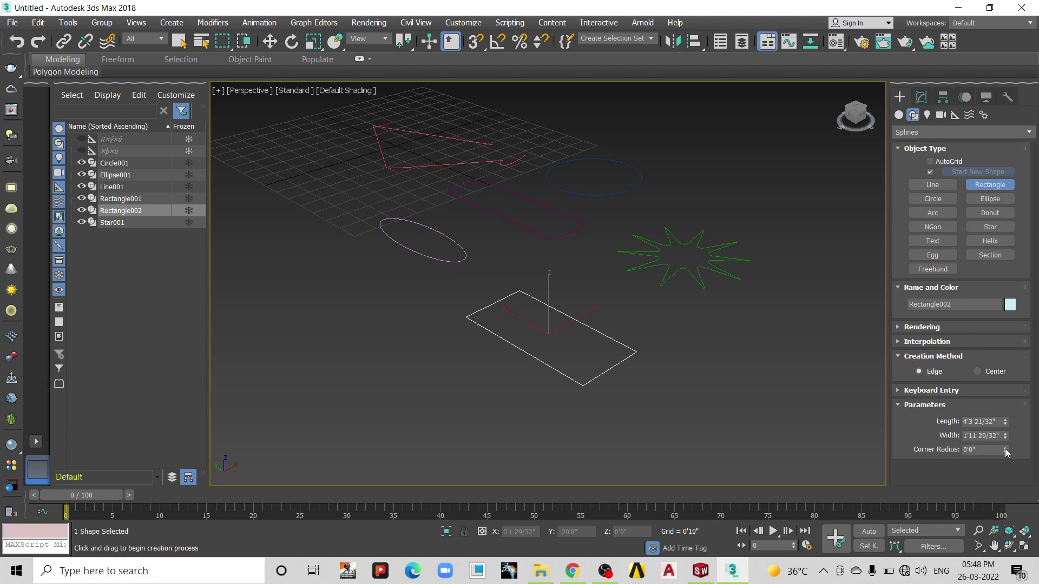
pyautogui.moveTo(1005, 449); pyautogui.dragTo(1004, 439)
pyautogui.click(922, 97)
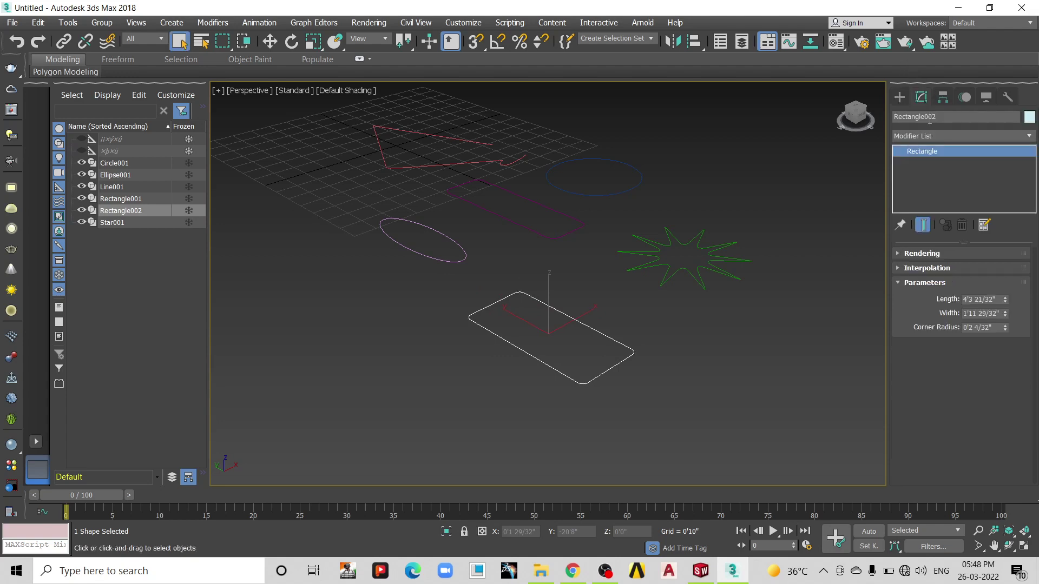
# - Add an Extrude modifier to the rectangle with Amount 1'6"
pyautogui.click(932, 136)
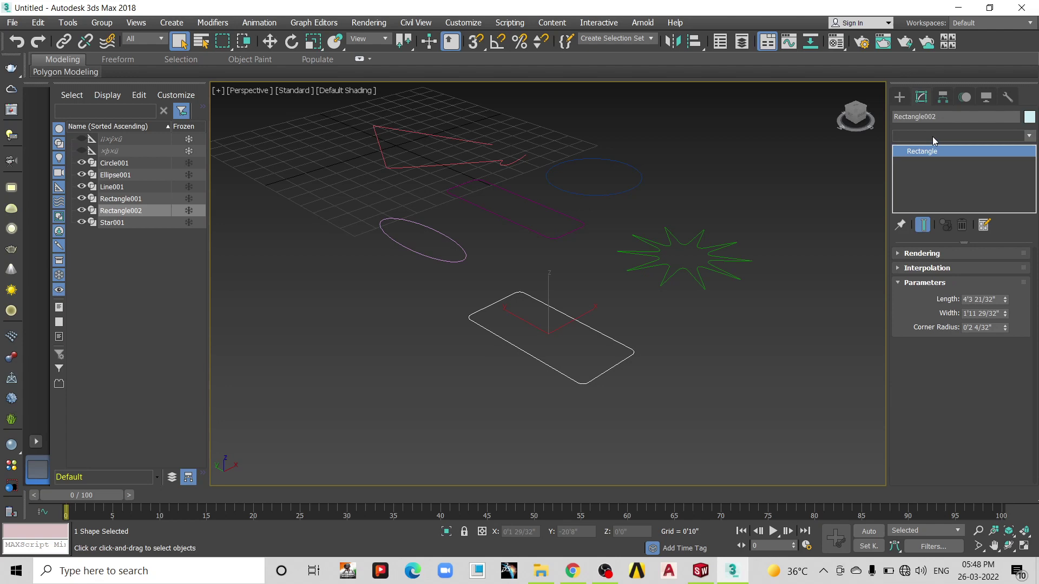
pyautogui.write('ext')
pyautogui.click(931, 155)
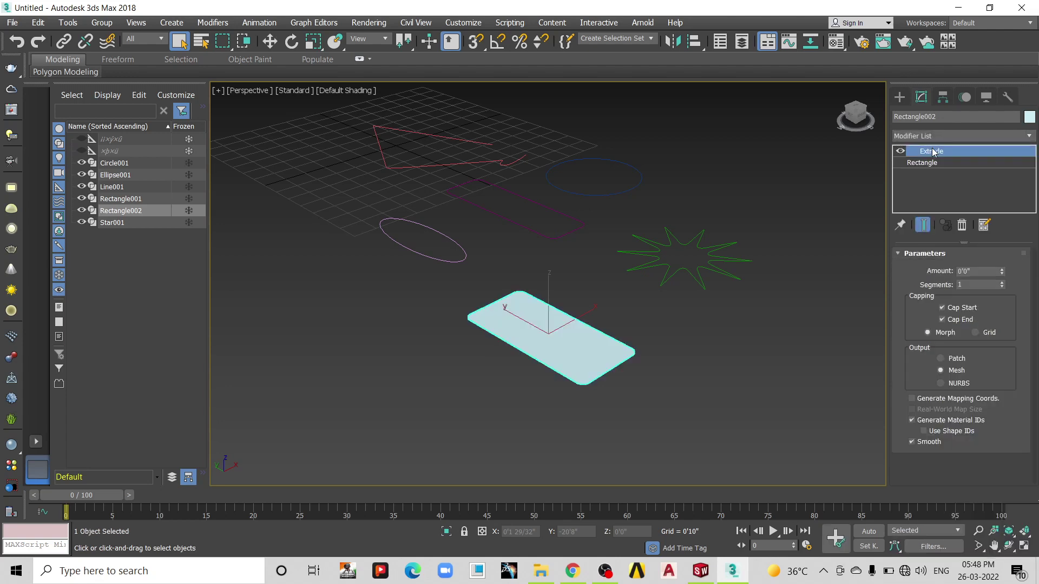
pyautogui.doubleClick(979, 271)
pyautogui.write('2')
pyautogui.press('Return')
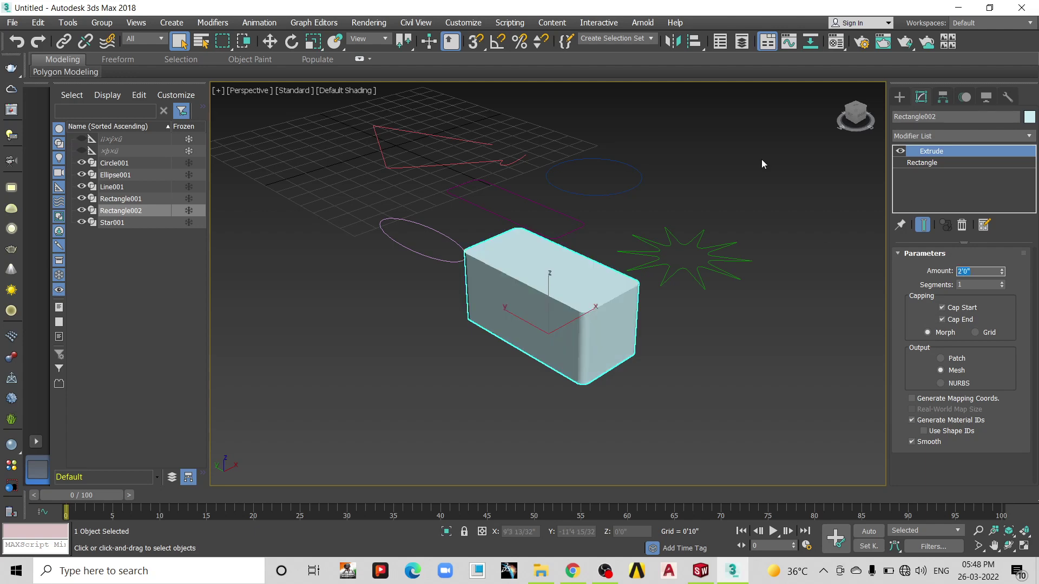
pyautogui.press('Return')
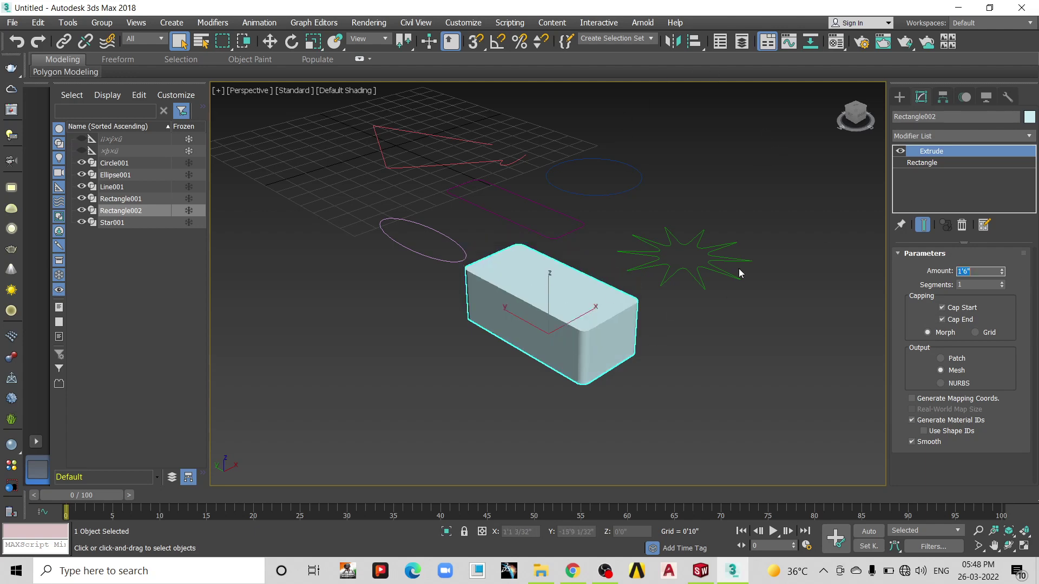
pyautogui.moveTo(542, 282)
pyautogui.keyDown('alt'); pyautogui.mouseDown(button='middle')
pyautogui.moveTo(593, 326)
pyautogui.moveTo(643, 309)
pyautogui.mouseUp(button='middle'); pyautogui.keyUp('alt')
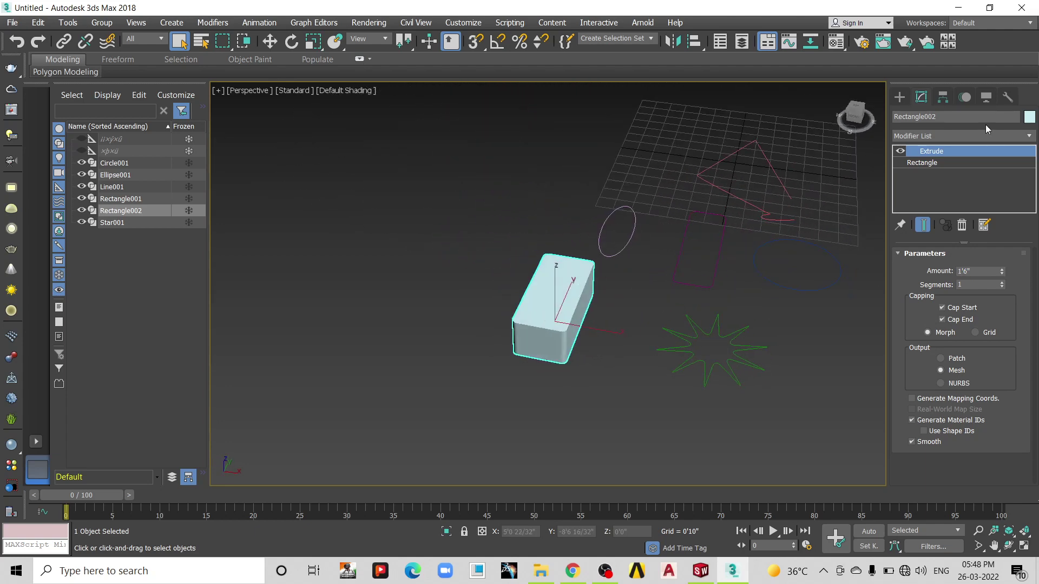
# - Shift-move clone the seat block to the right as Rectangle003
pyautogui.click(927, 164)
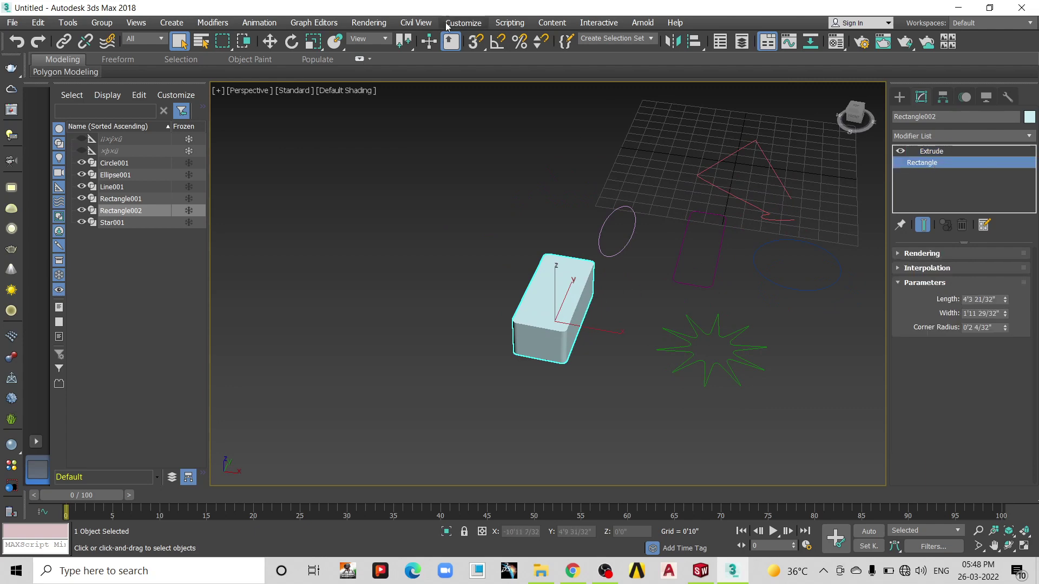
pyautogui.click(270, 41)
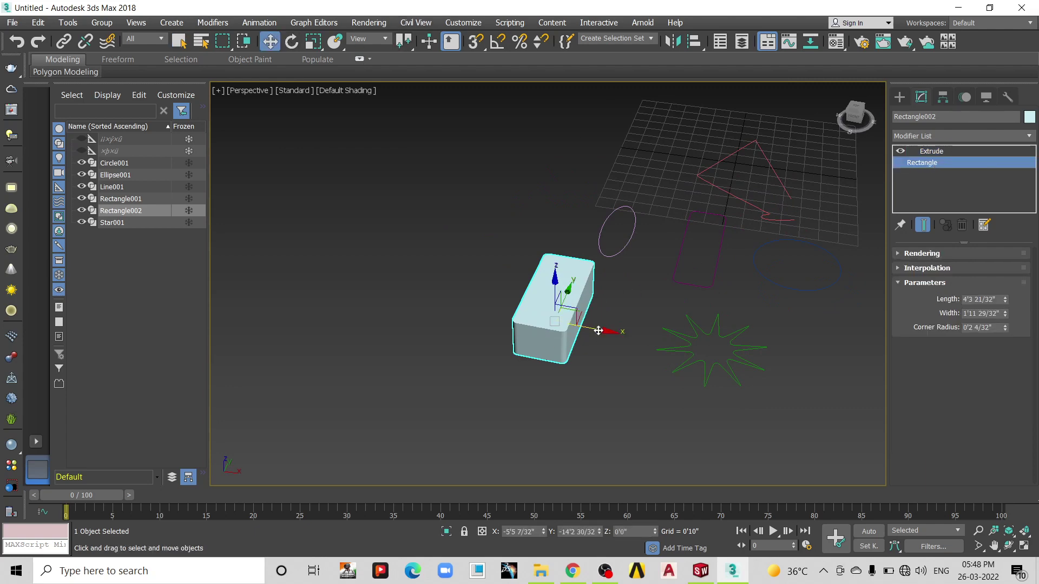
pyautogui.keyDown('shift'); pyautogui.moveTo(598, 331); pyautogui.dragTo(653, 341); pyautogui.keyUp('shift')
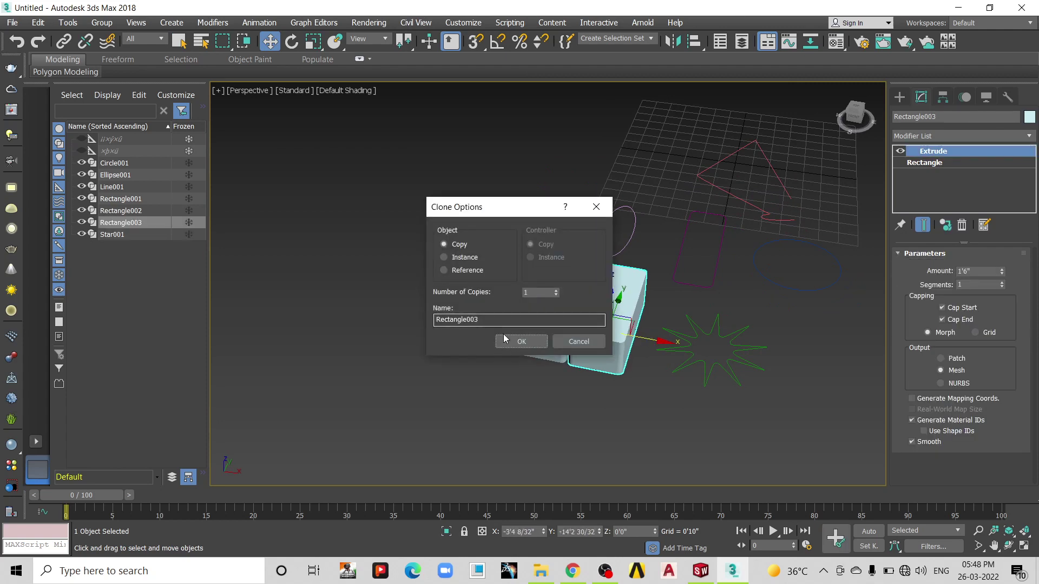
pyautogui.click(520, 342)
# - Set the copy's rectangle Width to 0'6"
pyautogui.click(922, 163)
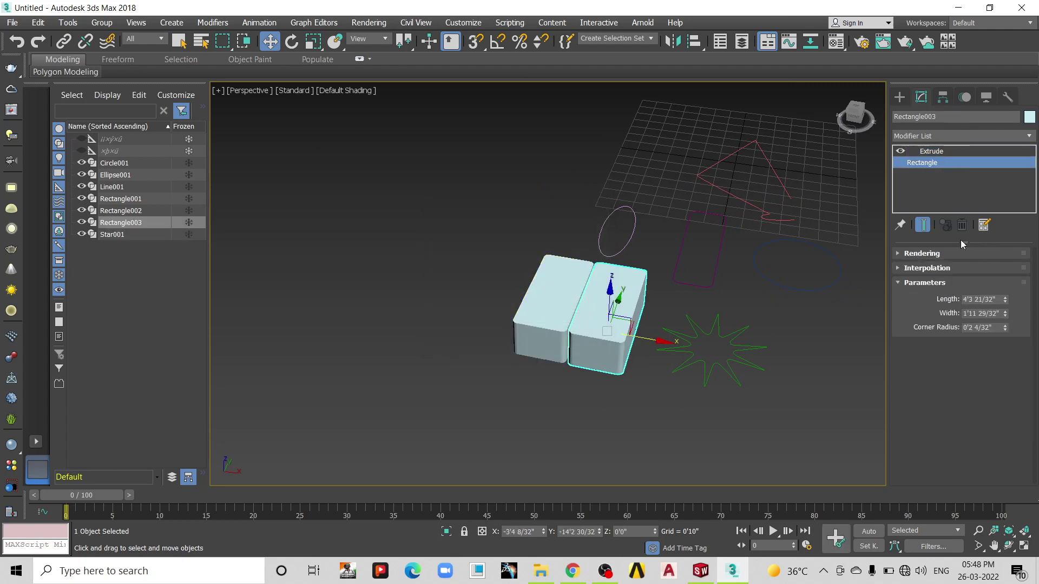
pyautogui.moveTo(1005, 316); pyautogui.dragTo(994, 317)
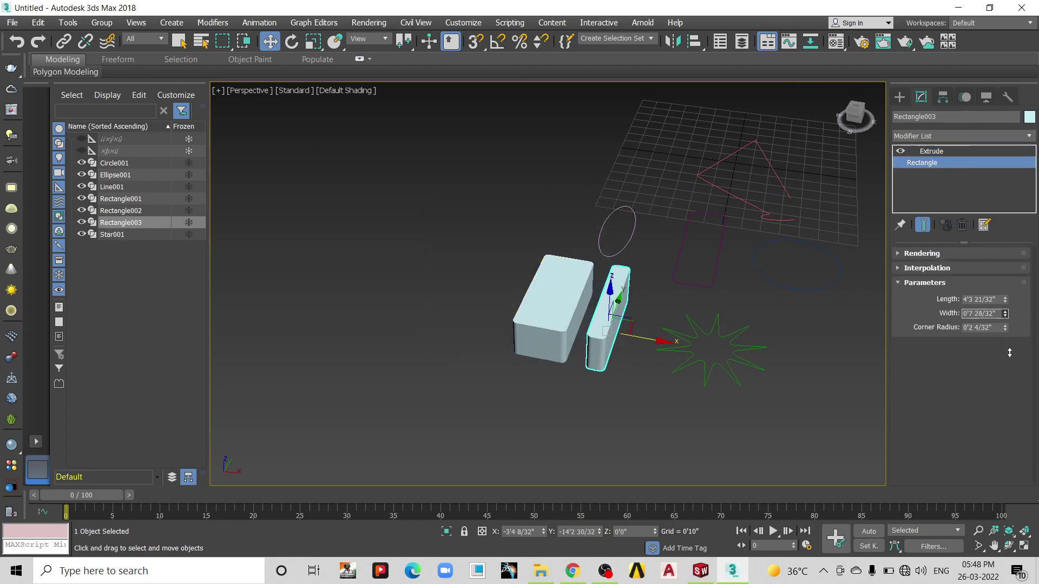
pyautogui.doubleClick(994, 317)
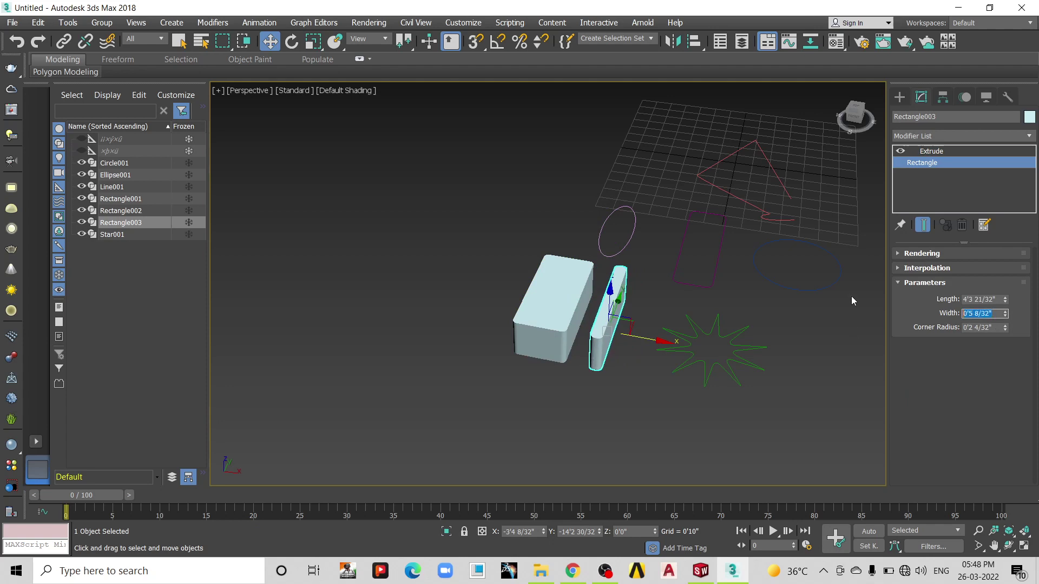
pyautogui.write('6')
pyautogui.press('Return')
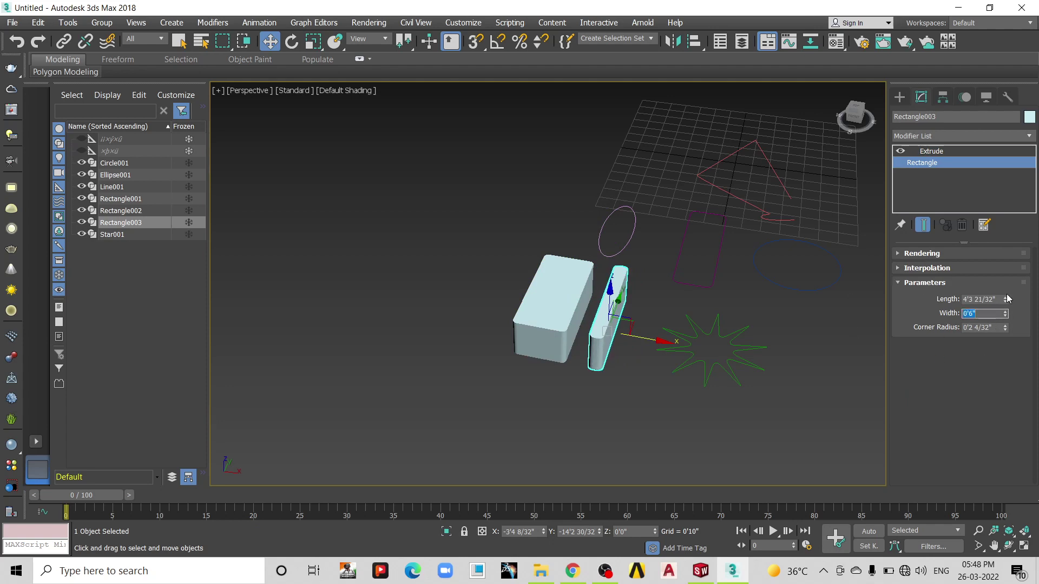
pyautogui.click(998, 300)
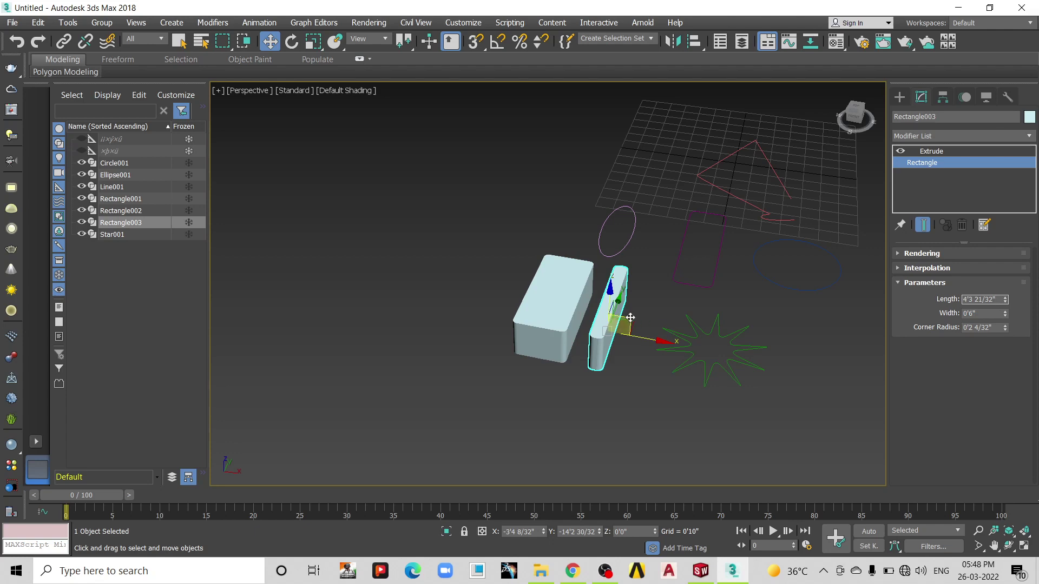
pyautogui.scroll(2, 623, 322)
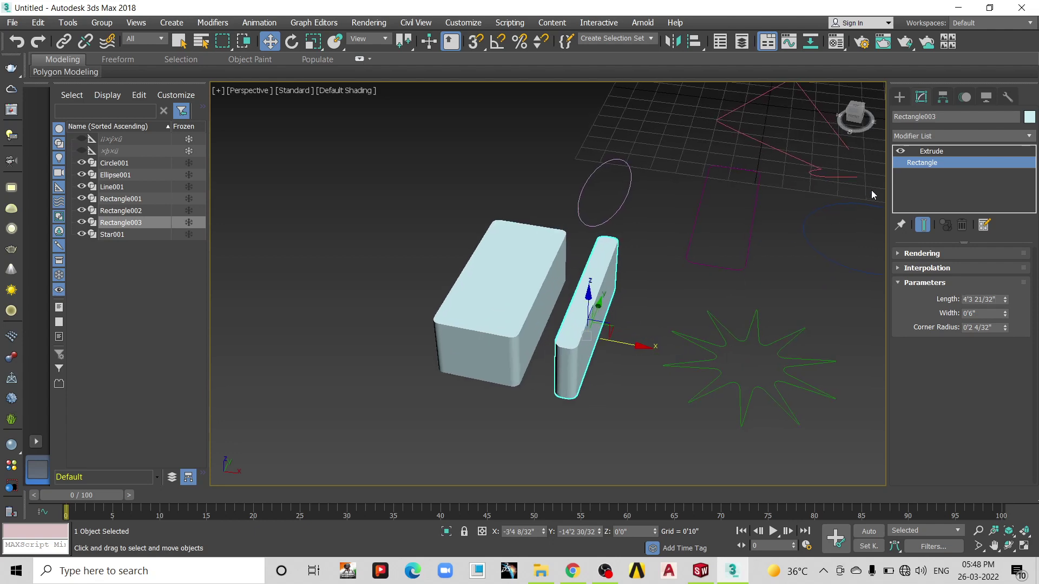
# - Set the copy's Extrude Amount to 3'0"
pyautogui.click(930, 151)
pyautogui.doubleClick(976, 270)
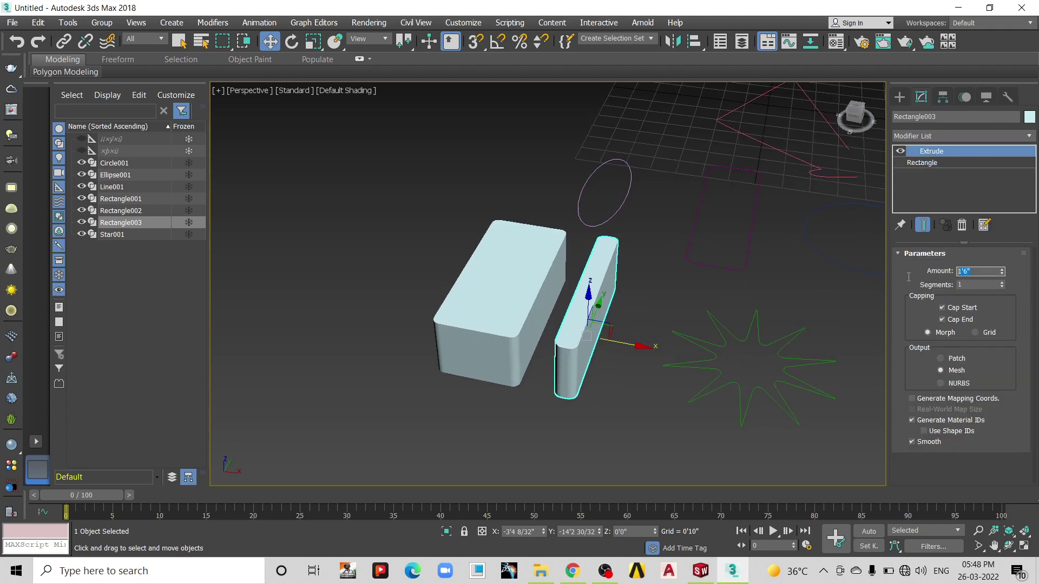
pyautogui.write('3')
pyautogui.press('Return')
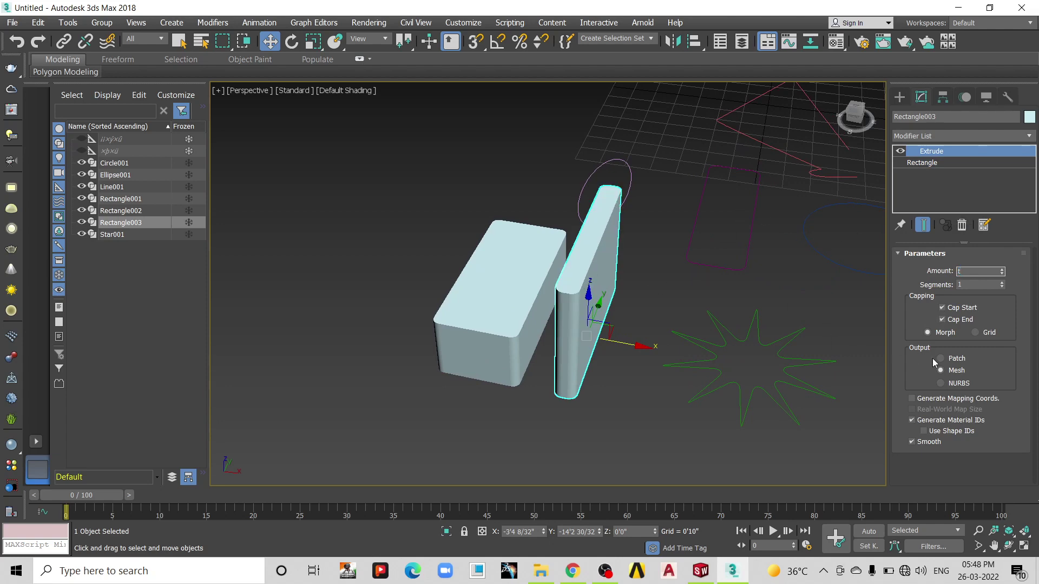
# - In Top view, move the tall slab flush against the seat's back edge
pyautogui.press('t')
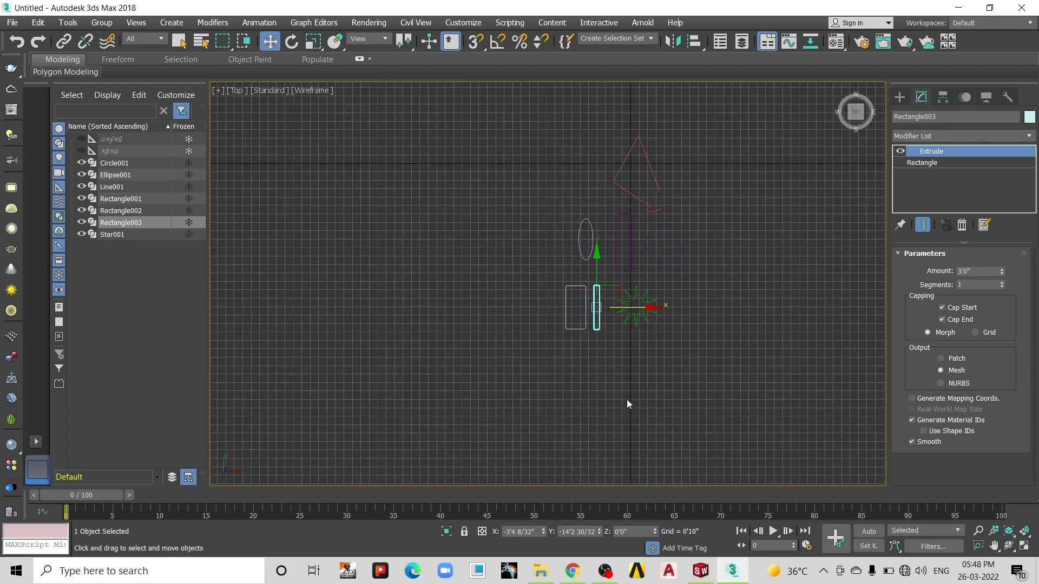
pyautogui.scroll(1, 627, 404)
pyautogui.scroll(3, 596, 297)
pyautogui.moveTo(607, 265); pyautogui.dragTo(582, 281)
pyautogui.keyDown('alt'); pyautogui.moveTo(568, 327); pyautogui.dragTo(592, 265, button='middle'); pyautogui.keyUp('alt')
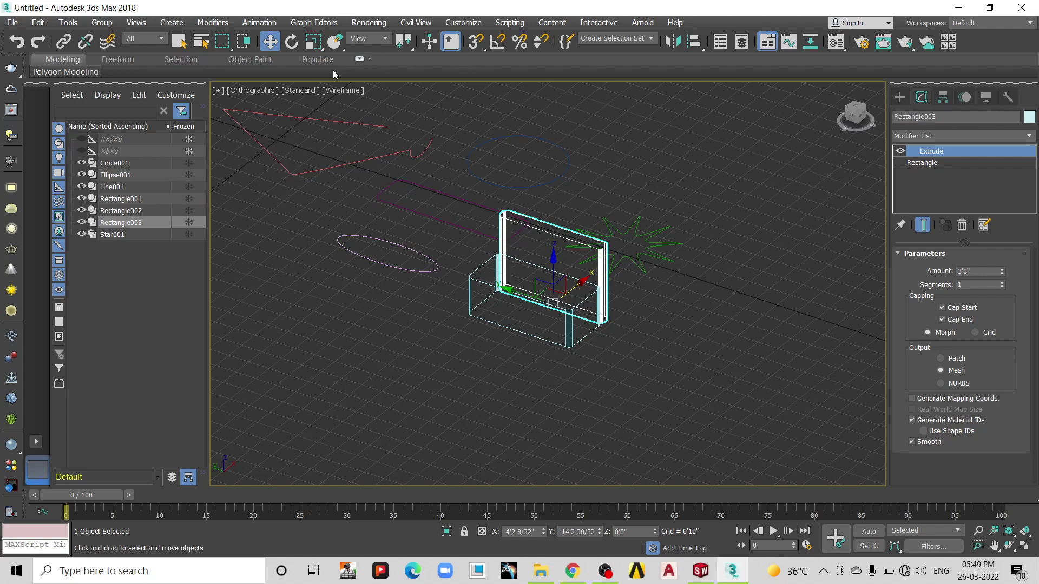
# - Switch the viewport to Default Shading and deselect the backrest
pyautogui.click(336, 89)
pyautogui.click(360, 103)
pyautogui.moveTo(334, 88); pyautogui.dragTo(610, 276)
pyautogui.scroll(3, 610, 277)
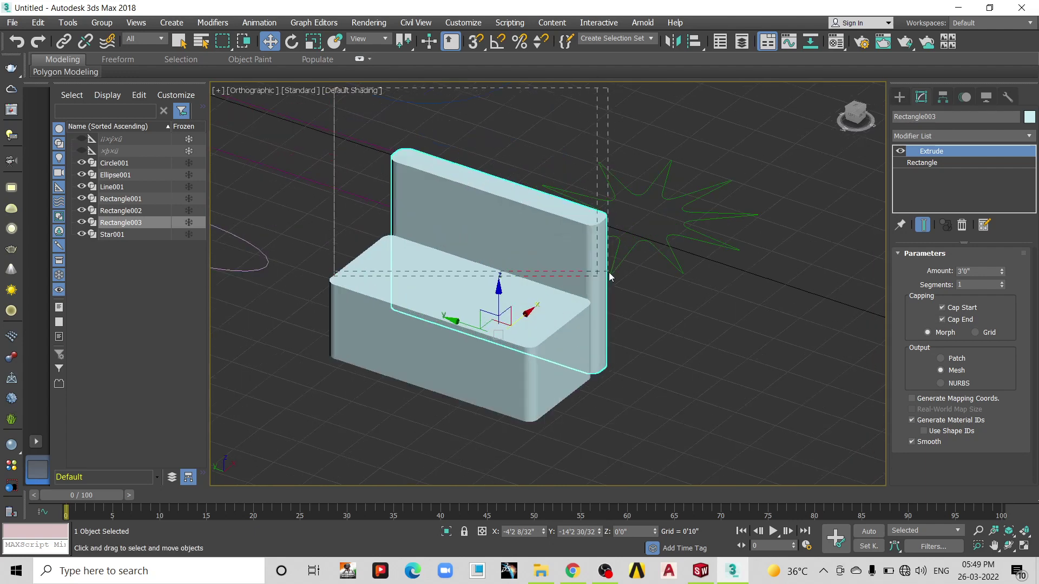
pyautogui.click(333, 101)
pyautogui.moveTo(457, 191); pyautogui.dragTo(446, 187, button='middle')
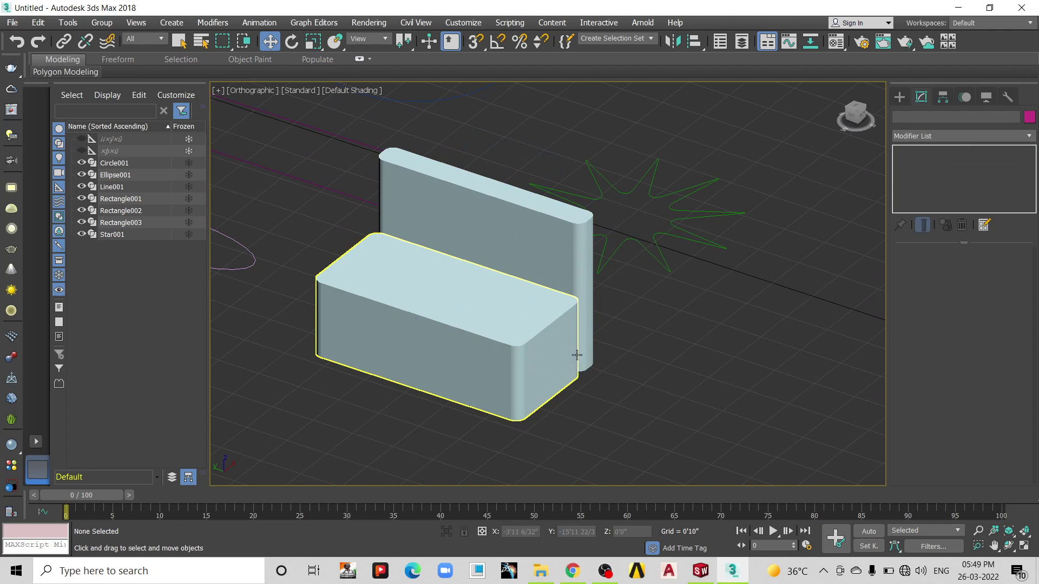
# - Draw Rectangle004, about 1'5 18/32" by 2'2 27/32", beside the seat's front corner
pyautogui.click(899, 97)
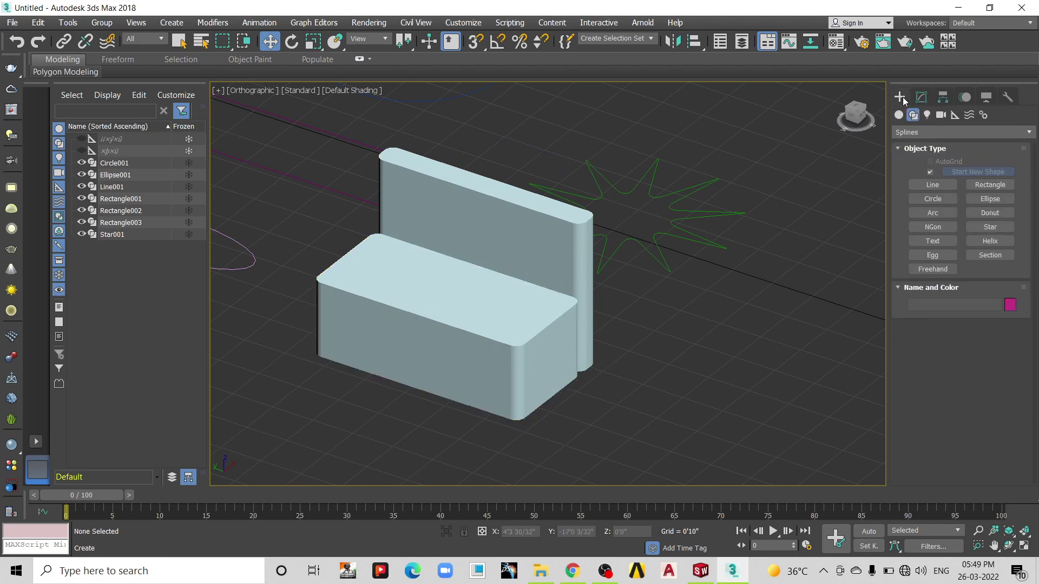
pyautogui.click(932, 185)
pyautogui.click(989, 185)
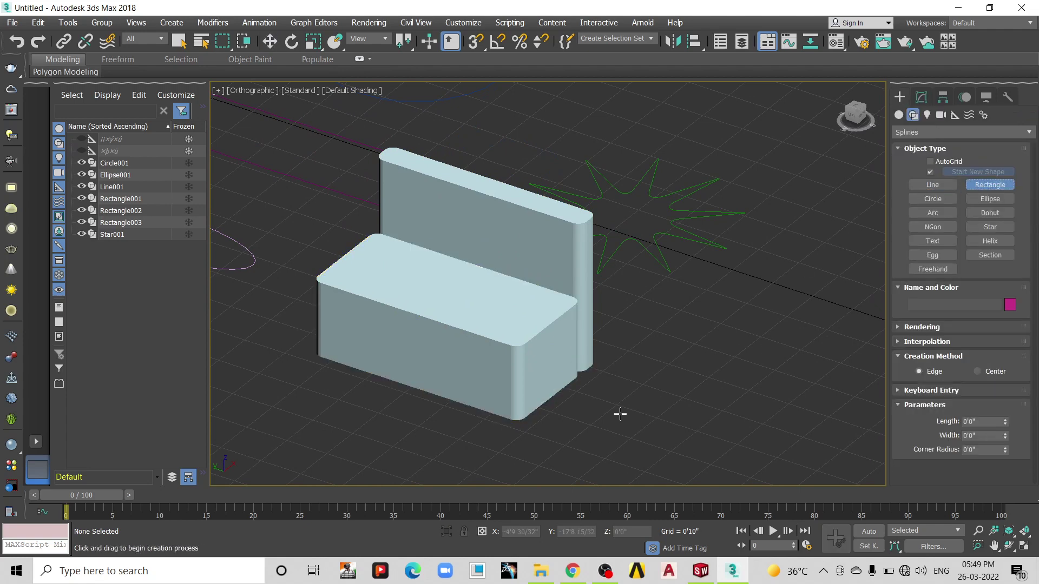
pyautogui.moveTo(525, 425); pyautogui.dragTo(497, 407, button='middle')
pyautogui.moveTo(501, 404); pyautogui.dragTo(584, 378)
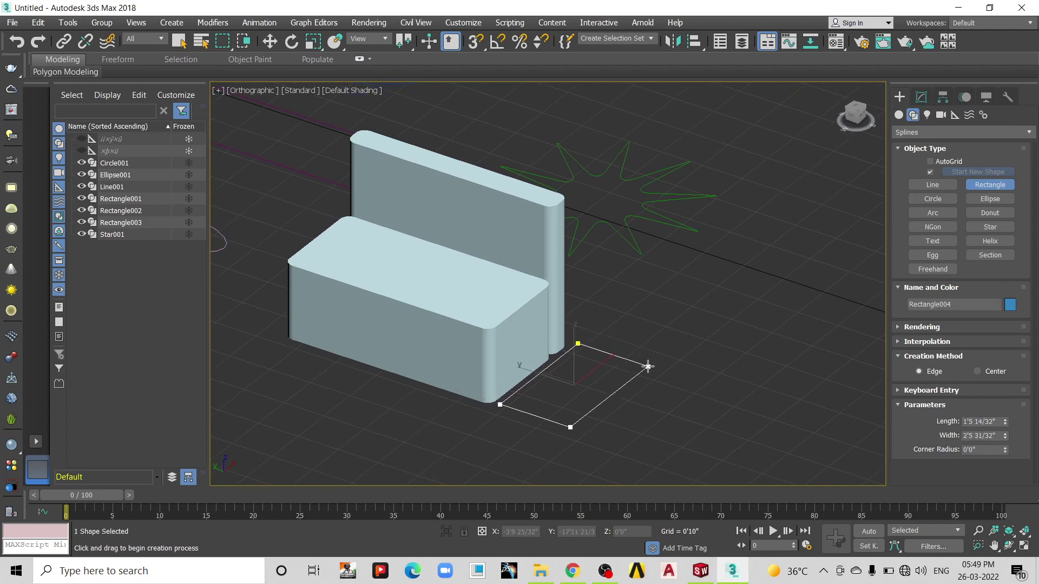
pyautogui.moveTo(639, 360); pyautogui.dragTo(640, 373)
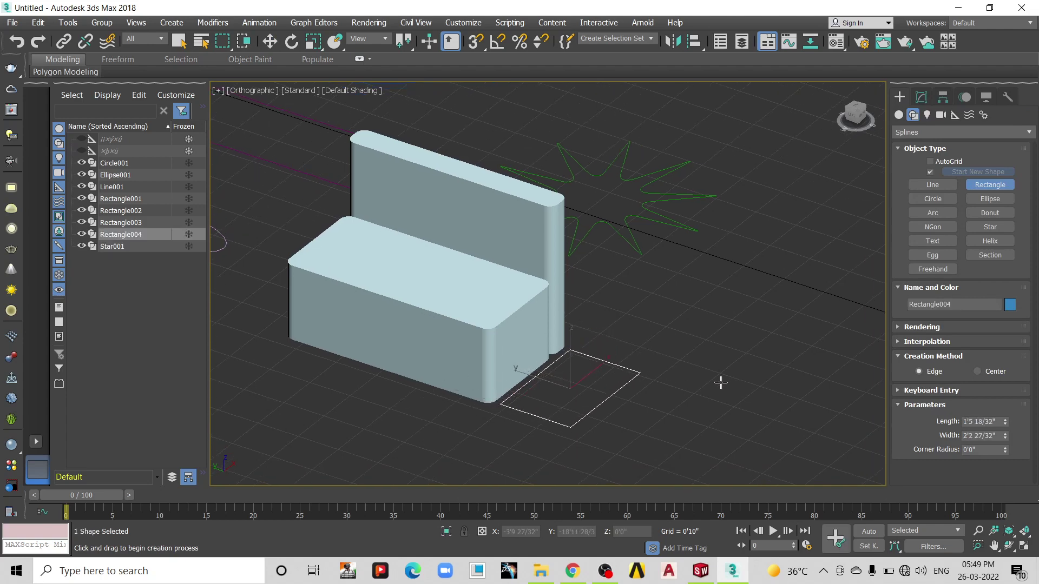
pyautogui.click(921, 98)
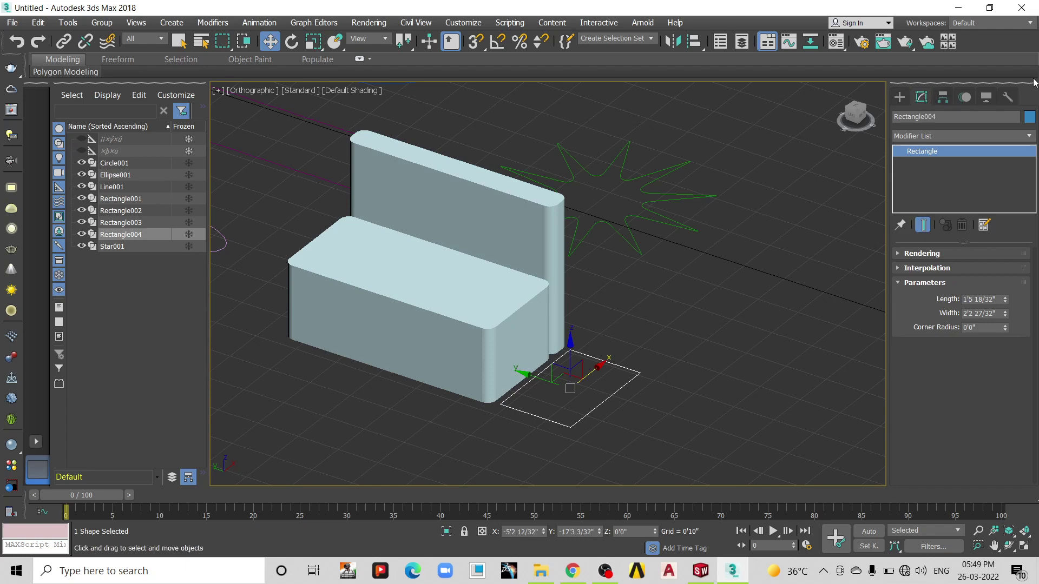
pyautogui.scroll(-3, 604, 292)
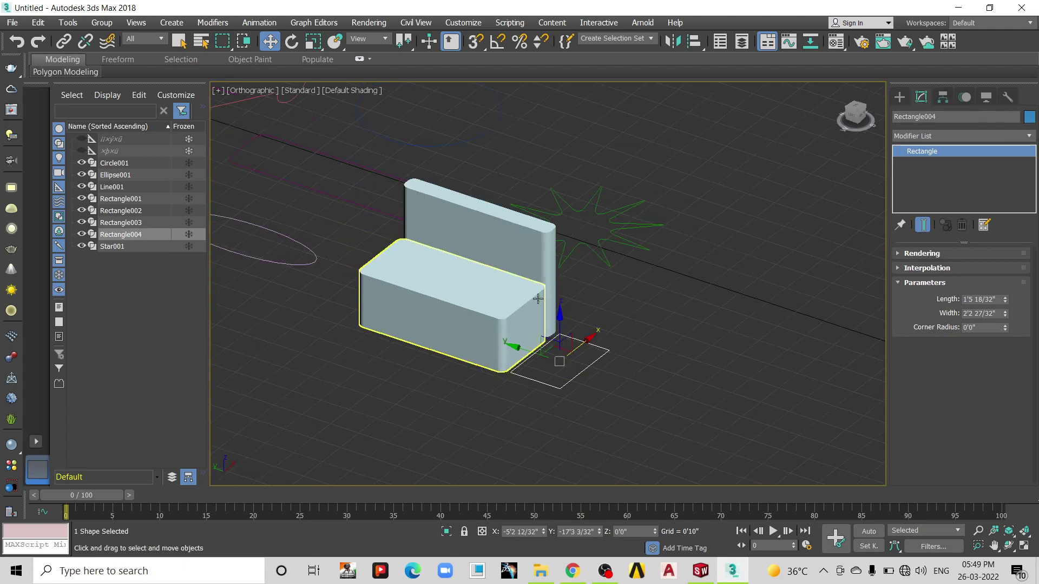
pyautogui.scroll(-1, 605, 292)
pyautogui.moveTo(534, 342); pyautogui.dragTo(665, 353, button='middle')
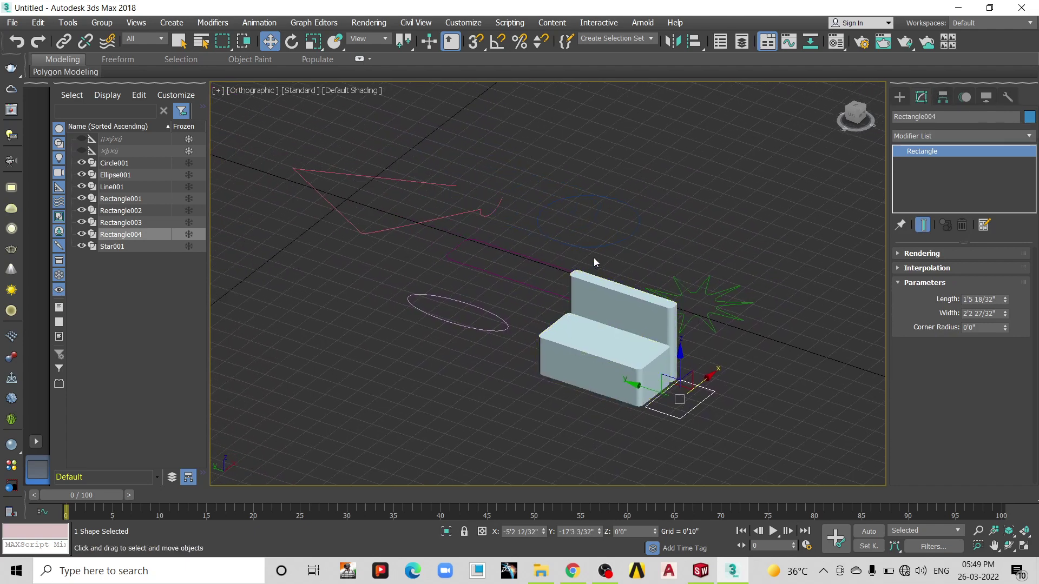
pyautogui.scroll(2, 641, 265)
# - Add an Edit Spline modifier to Circle001 and enter Vertex level
pyautogui.click(601, 238)
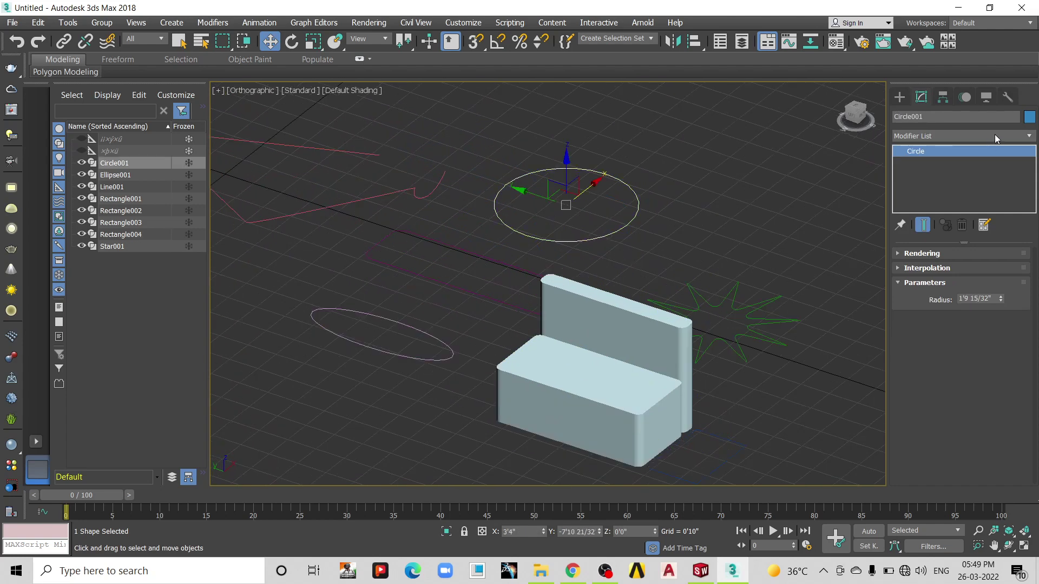
pyautogui.click(931, 135)
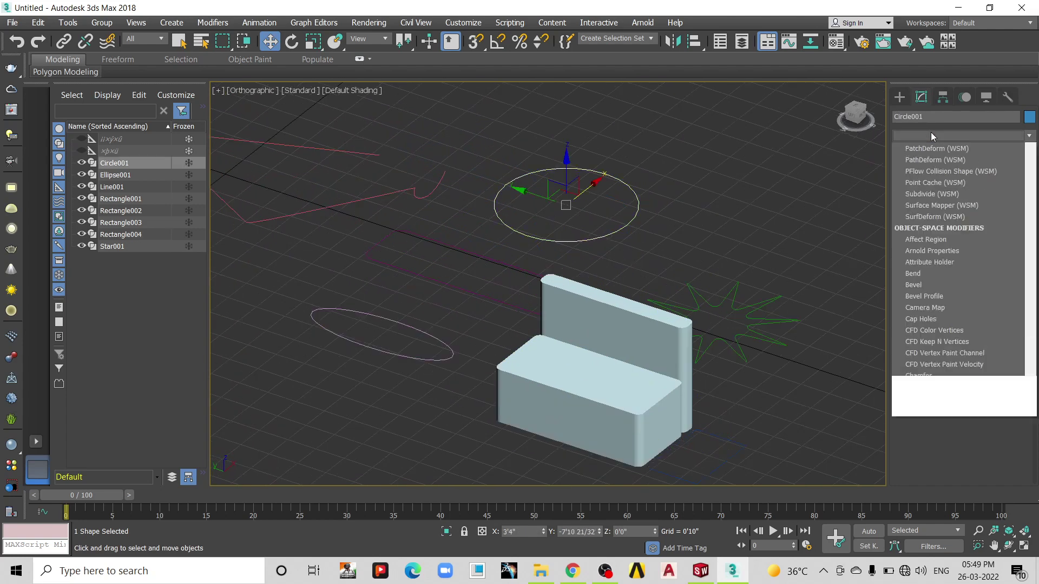
pyautogui.write('esh')
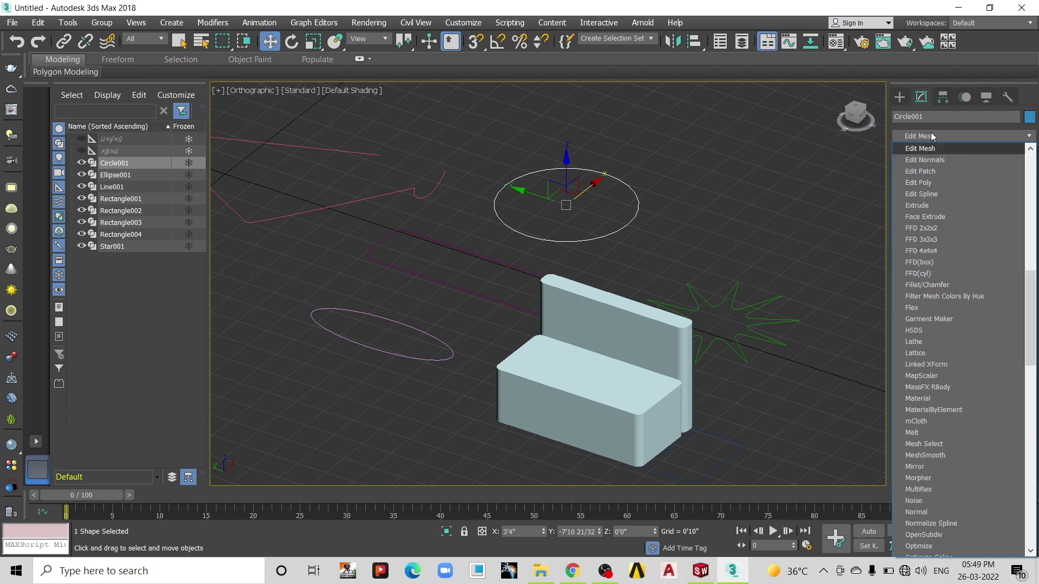
pyautogui.click(921, 195)
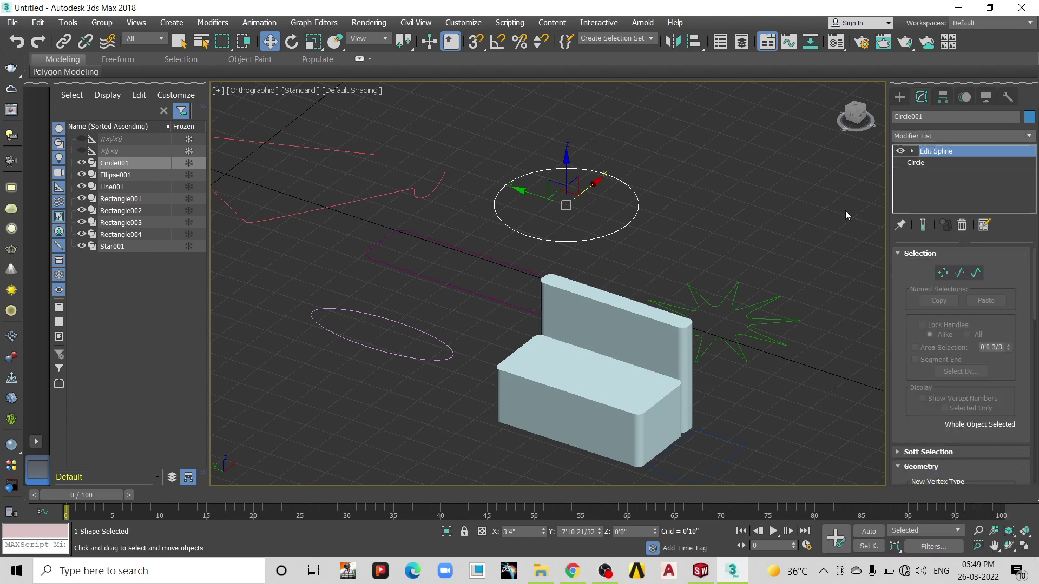
pyautogui.click(944, 275)
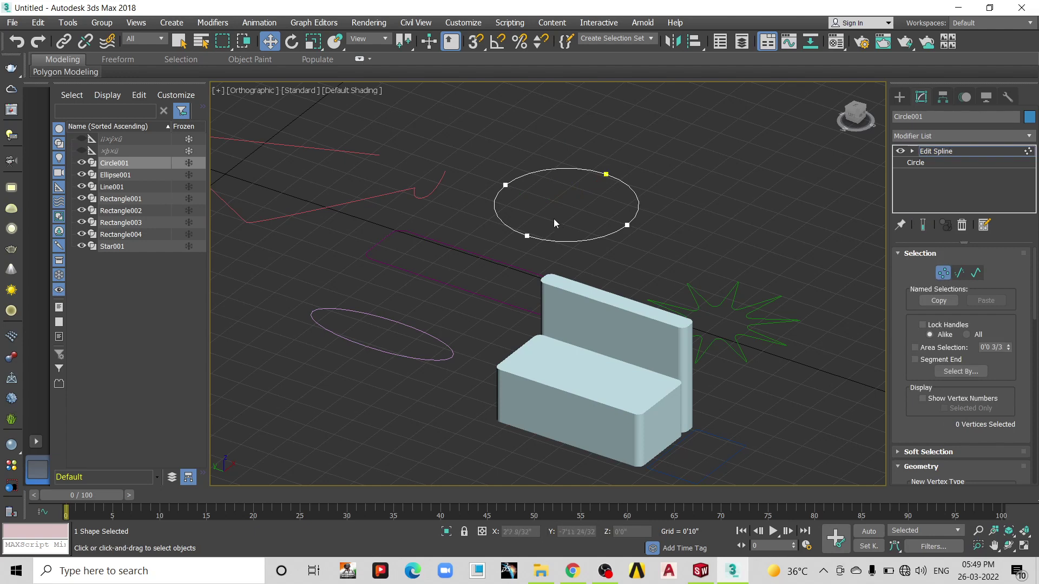
pyautogui.click(961, 274)
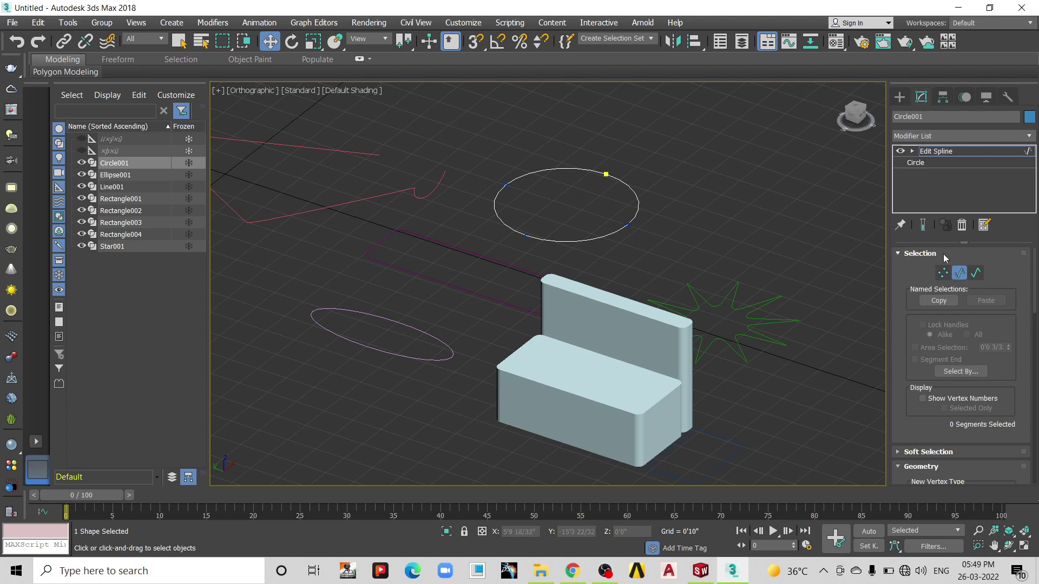
pyautogui.click(975, 274)
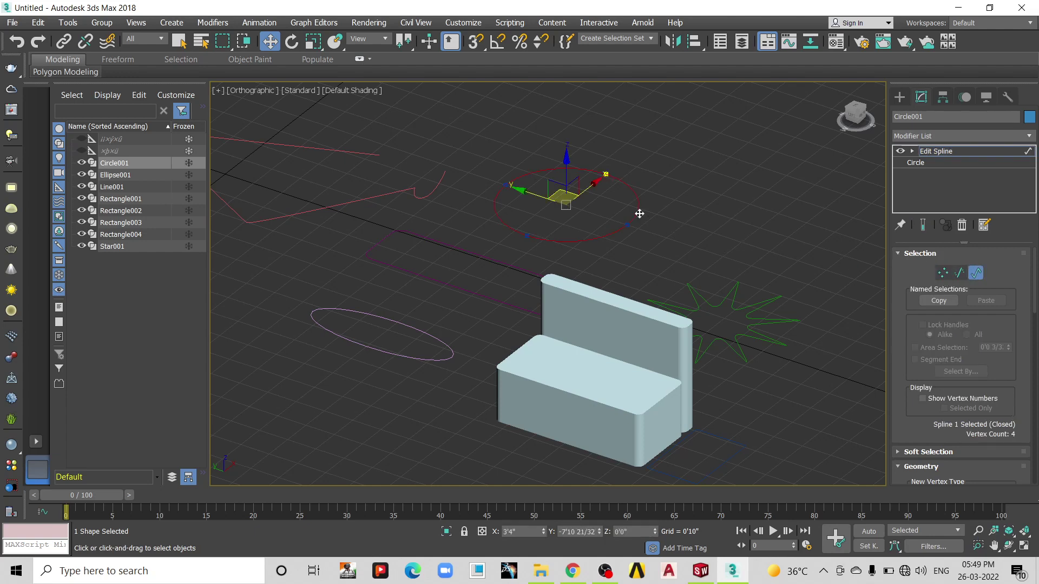
pyautogui.click(958, 274)
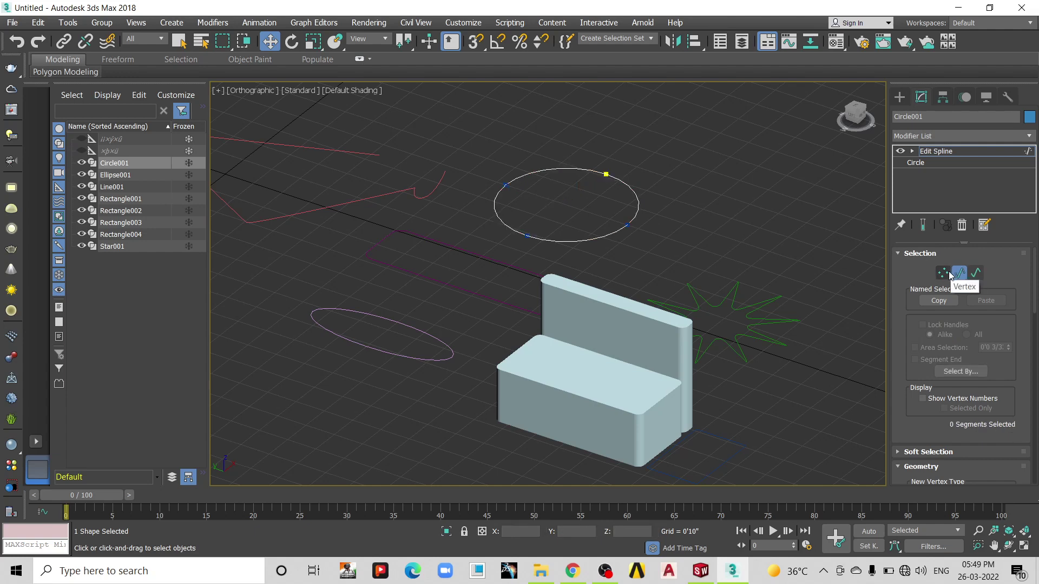
# - Pull the circle's lower-right vertex outward to deform it
pyautogui.click(627, 225)
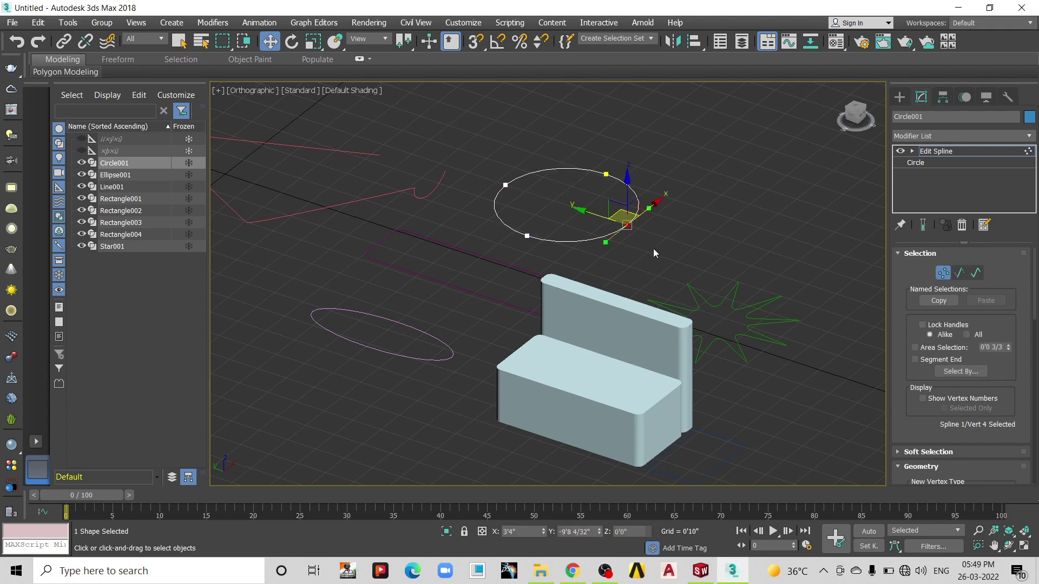
pyautogui.moveTo(627, 226)
pyautogui.mouseDown()
pyautogui.moveTo(692, 236)
pyautogui.moveTo(741, 213)
pyautogui.moveTo(711, 236)
pyautogui.mouseUp()
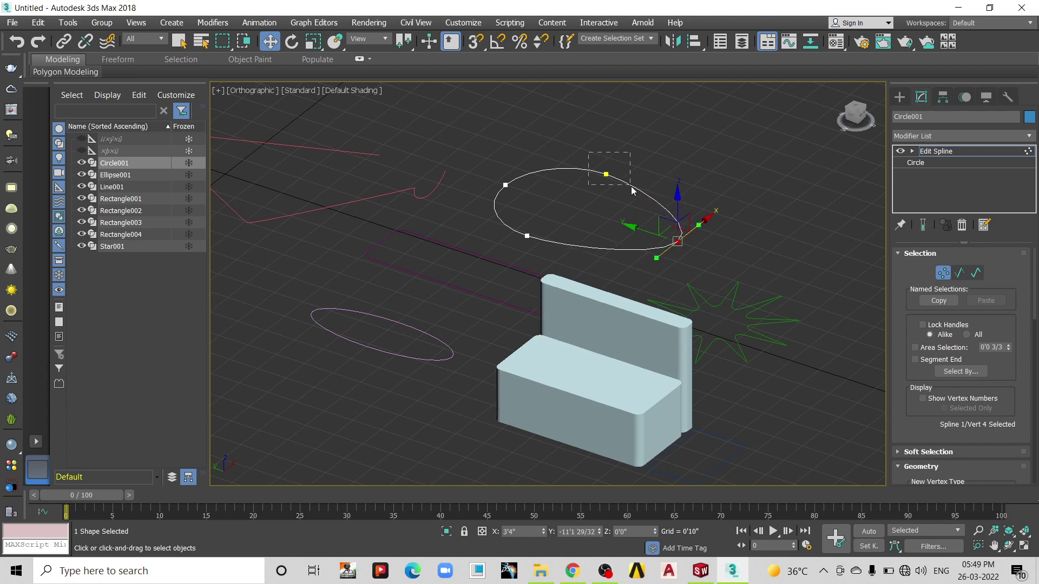
pyautogui.moveTo(631, 190); pyautogui.dragTo(691, 177)
# - Scale the whole circle spline slightly along its Y axis
pyautogui.click(959, 273)
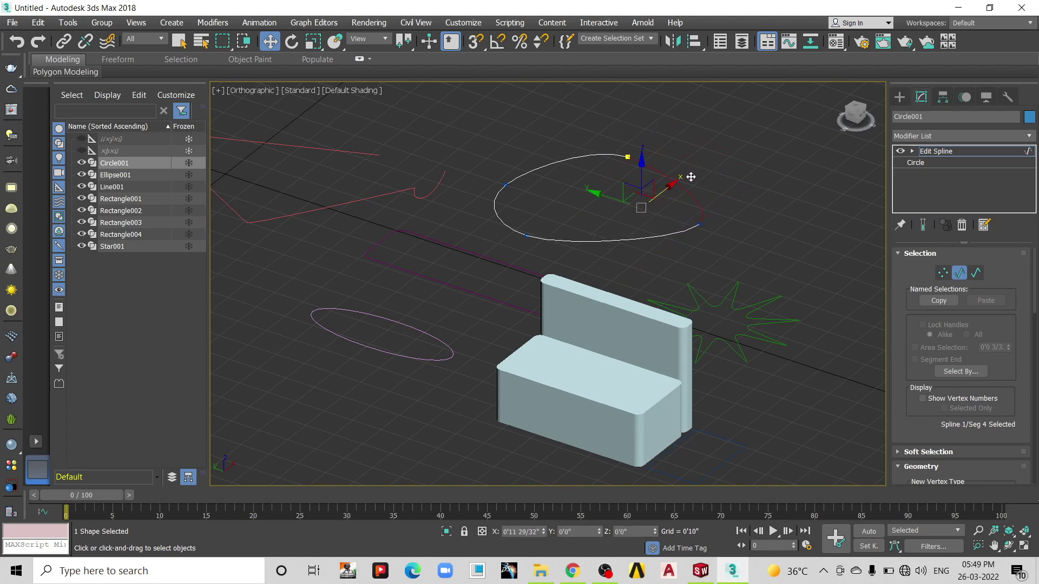
pyautogui.click(976, 273)
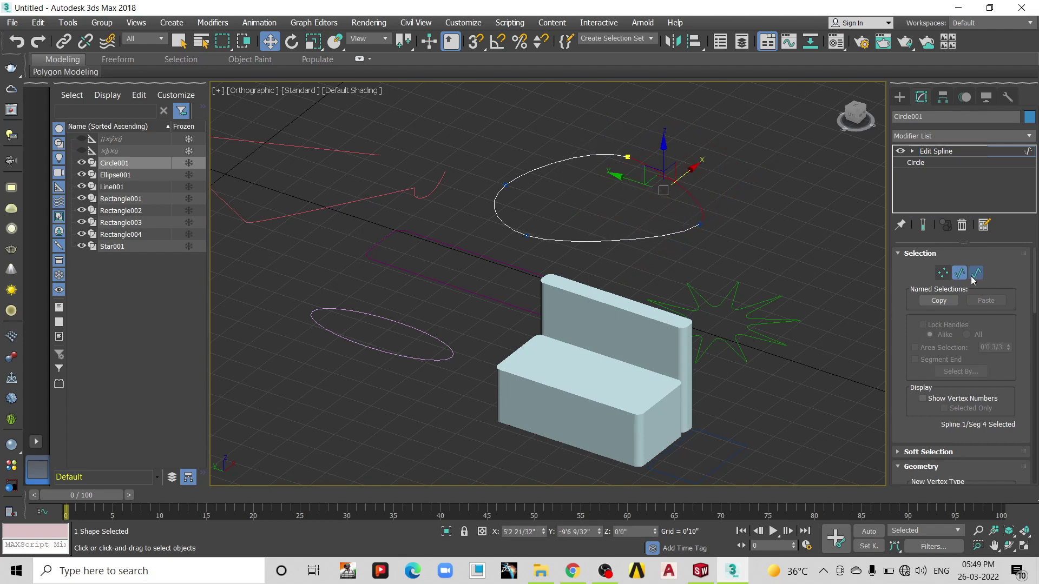
pyautogui.click(683, 238)
pyautogui.click(313, 41)
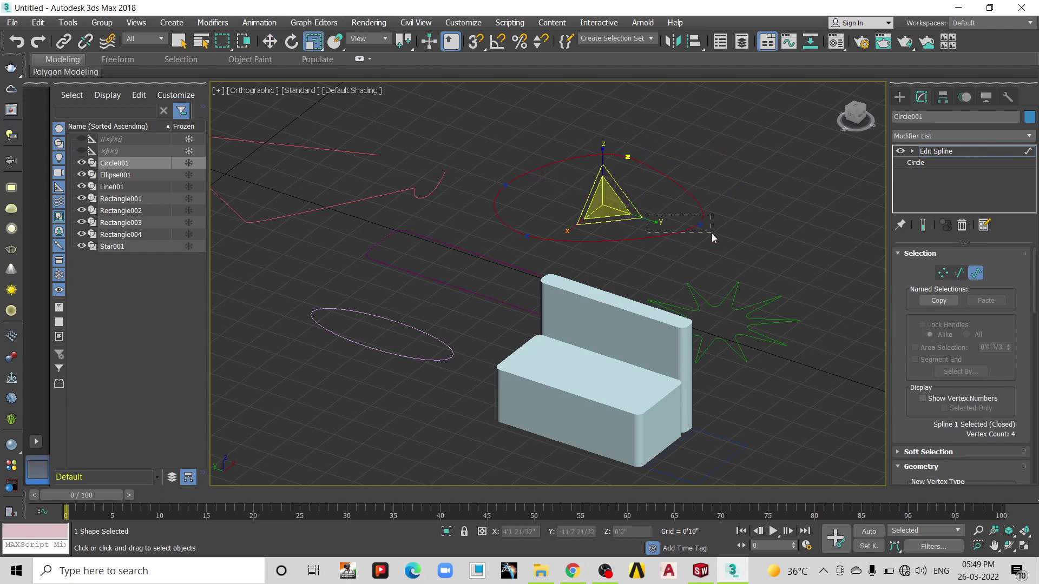
pyautogui.moveTo(657, 222); pyautogui.dragTo(659, 208)
# - Pull the tangent handles of two left-side vertices inward to sharpen the curve
pyautogui.click(942, 273)
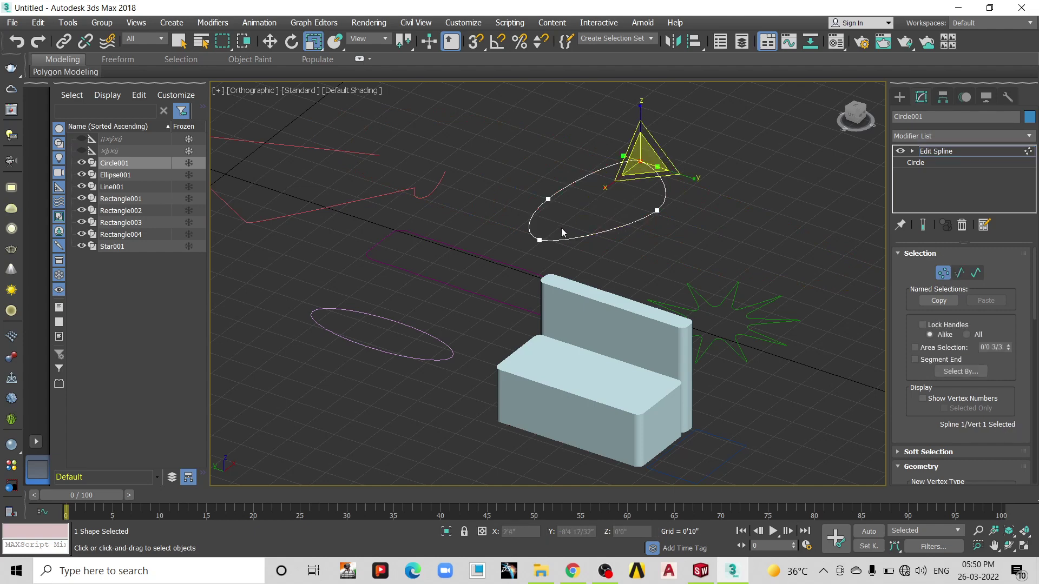
pyautogui.moveTo(581, 246); pyautogui.dragTo(577, 244)
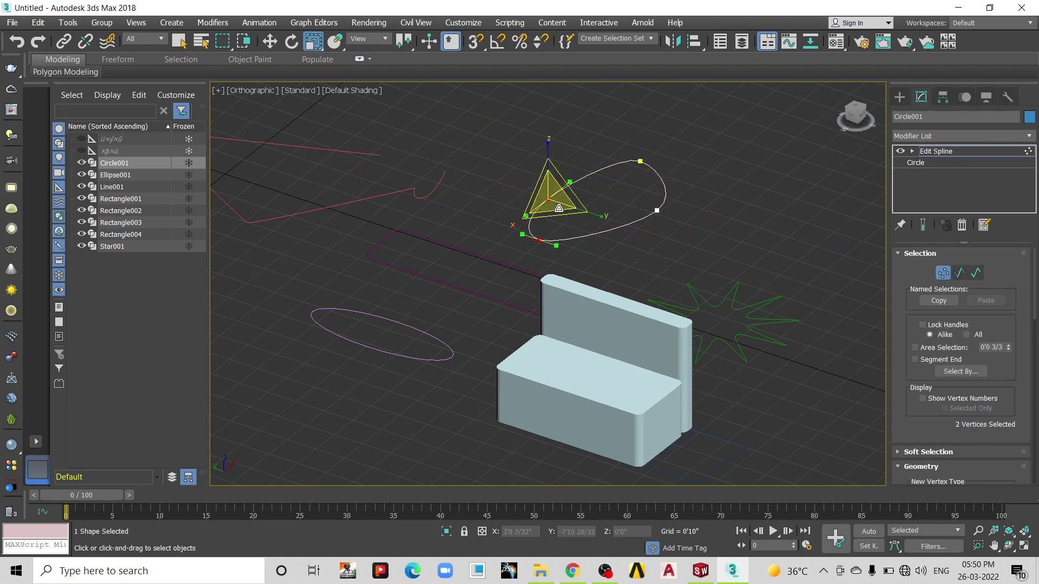
pyautogui.moveTo(558, 193); pyautogui.dragTo(541, 232)
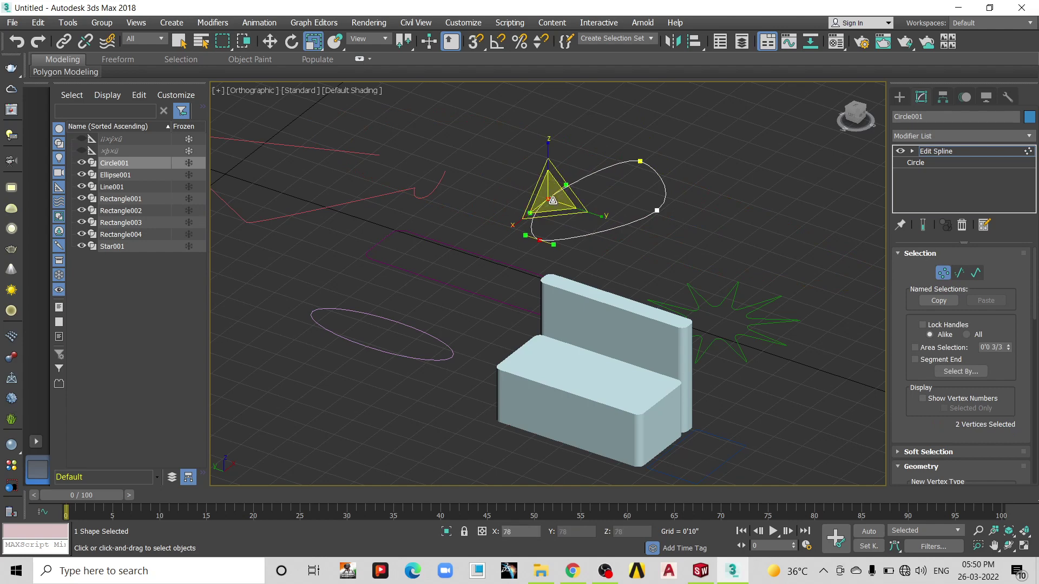
# - Add an Extrude modifier to Circle001 and lower its Amount to about 0'7"
pyautogui.click(618, 130)
pyautogui.click(928, 137)
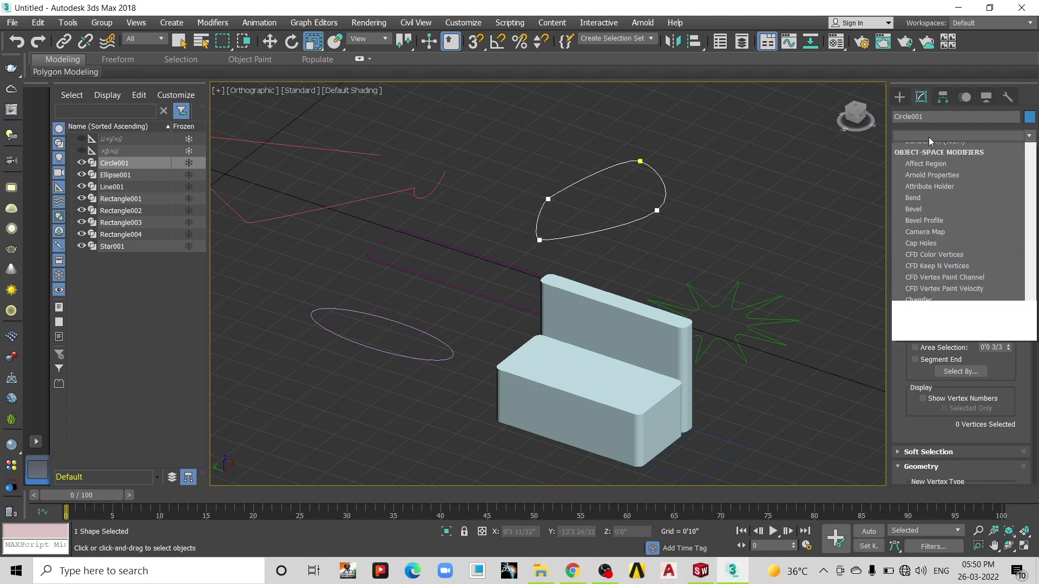
pyautogui.press('e')
pyautogui.click(922, 147)
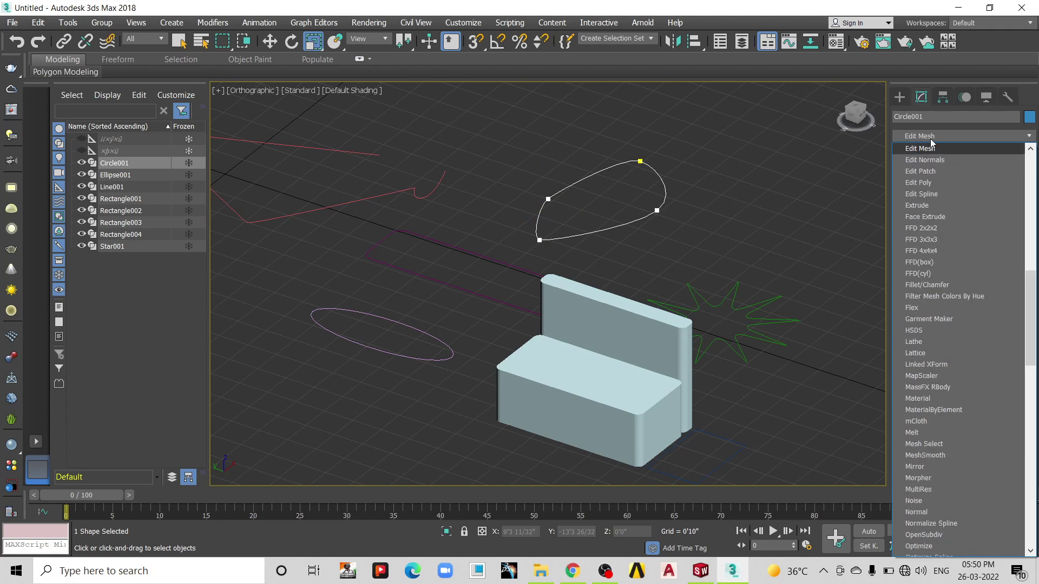
pyautogui.click(932, 136)
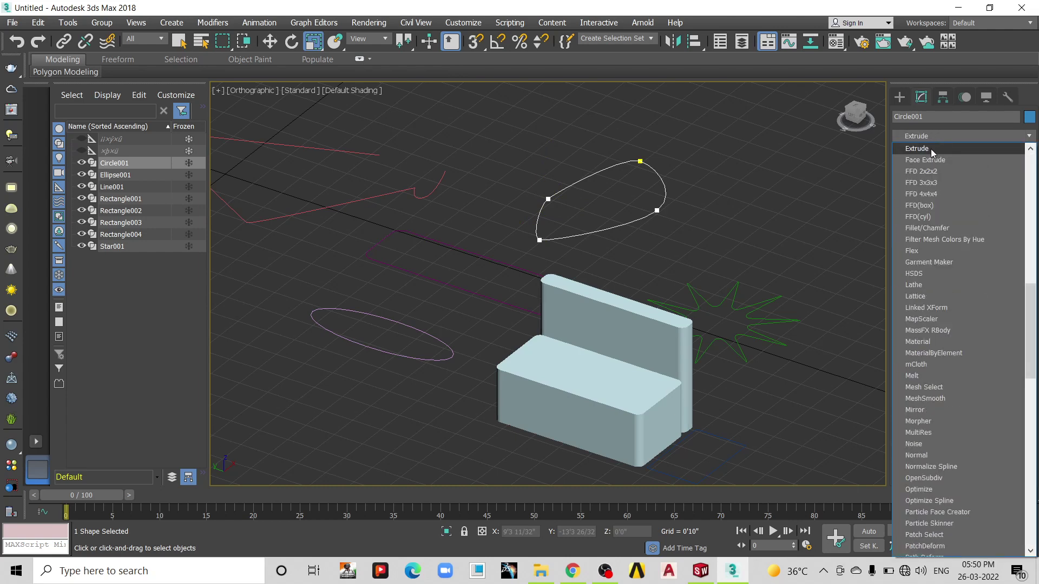
pyautogui.click(931, 149)
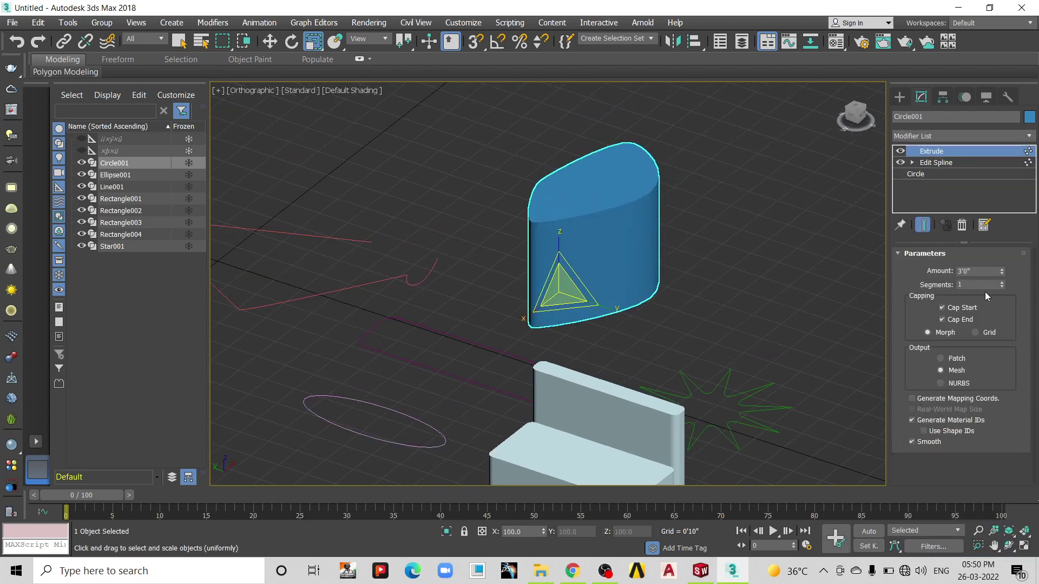
pyautogui.moveTo(1002, 277); pyautogui.dragTo(1009, 300)
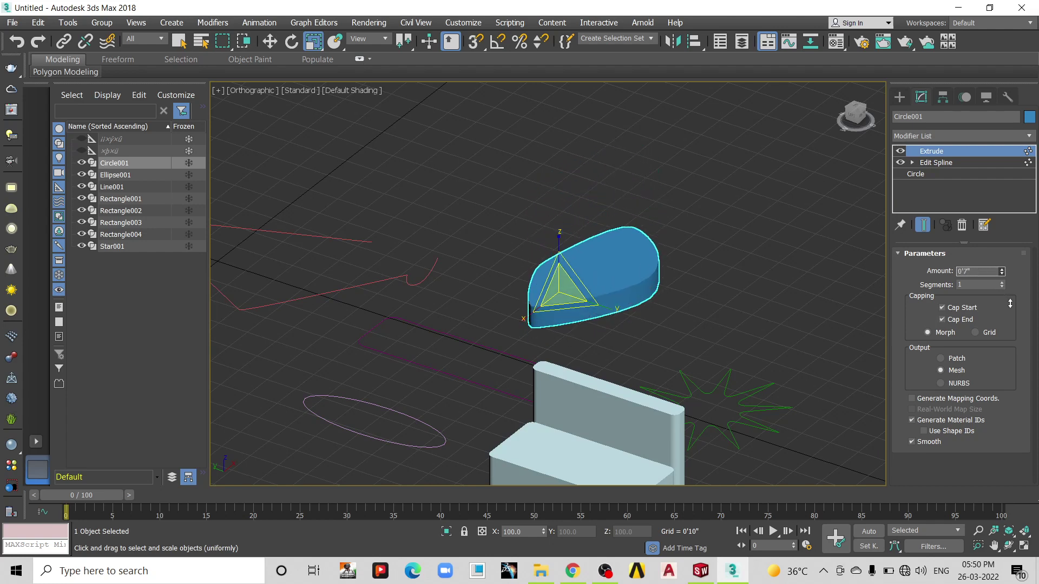
pyautogui.moveTo(662, 287); pyautogui.dragTo(681, 223, button='middle')
# - Add an Edit Spline modifier to Rectangle001 and enter Vertex mode
pyautogui.click(472, 312)
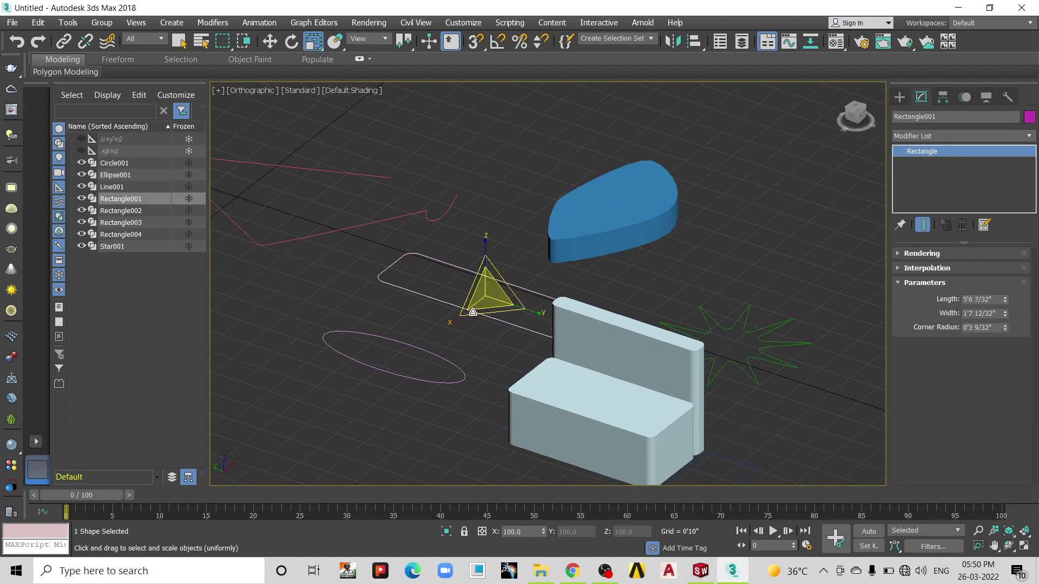
pyautogui.keyDown('alt'); pyautogui.moveTo(473, 310); pyautogui.dragTo(547, 303, button='middle'); pyautogui.keyUp('alt')
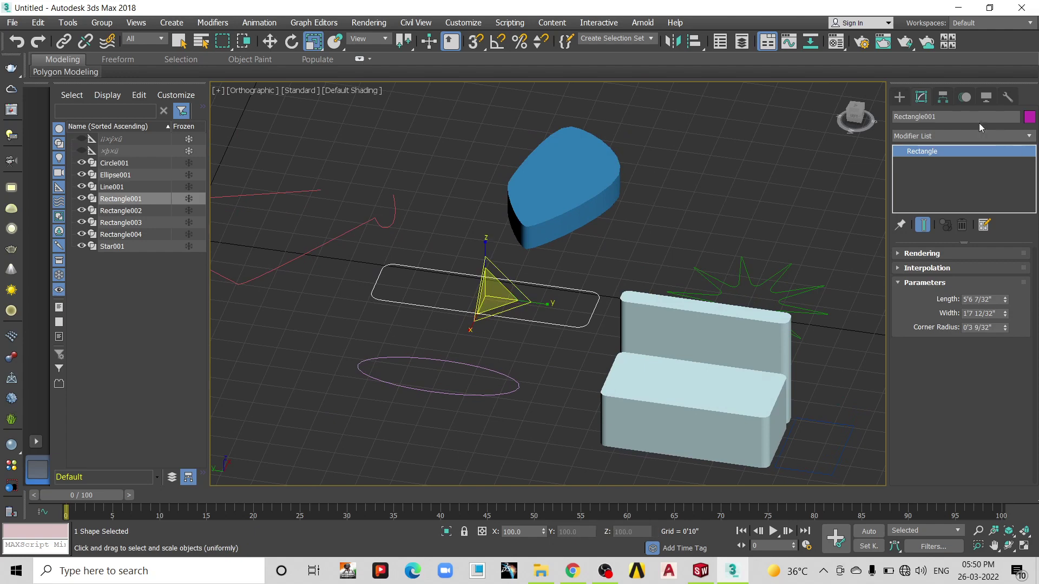
pyautogui.click(927, 135)
pyautogui.write('esh')
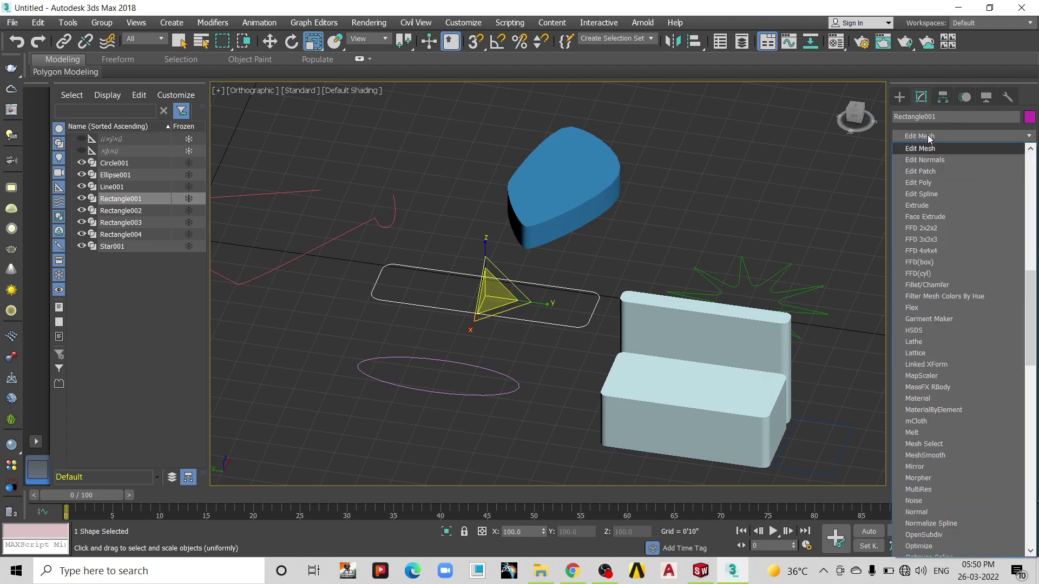
pyautogui.click(923, 194)
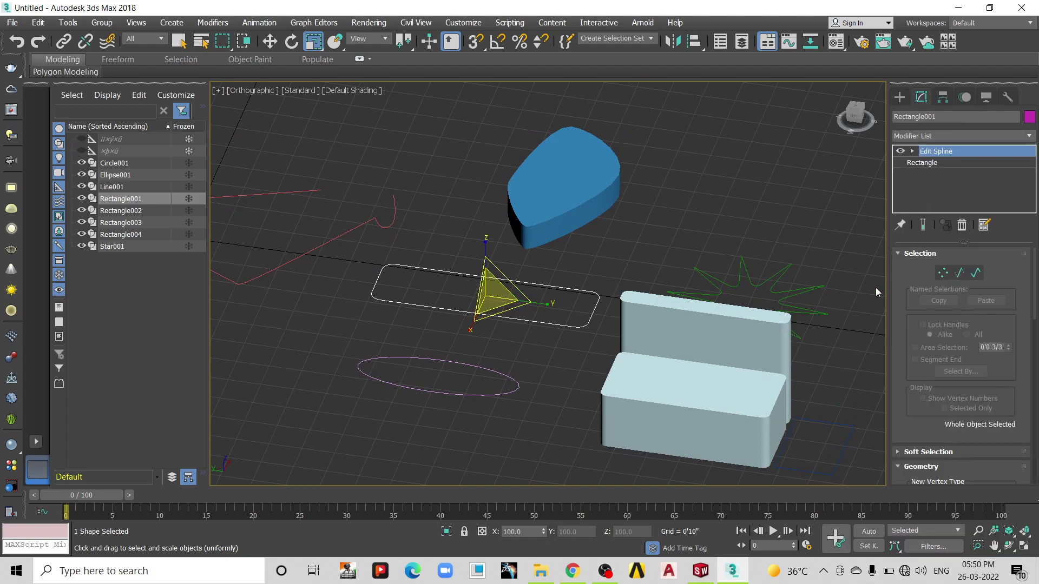
pyautogui.click(936, 274)
pyautogui.scroll(3, 567, 277)
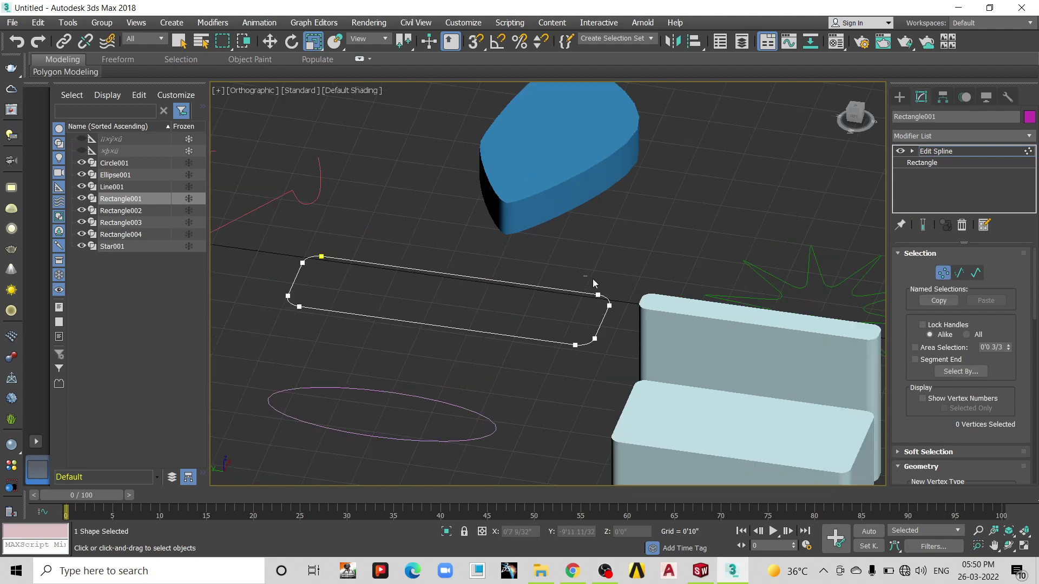
# - Move the rectangle's right-end vertices left to shorten and notch its outline
pyautogui.moveTo(592, 280); pyautogui.dragTo(617, 313)
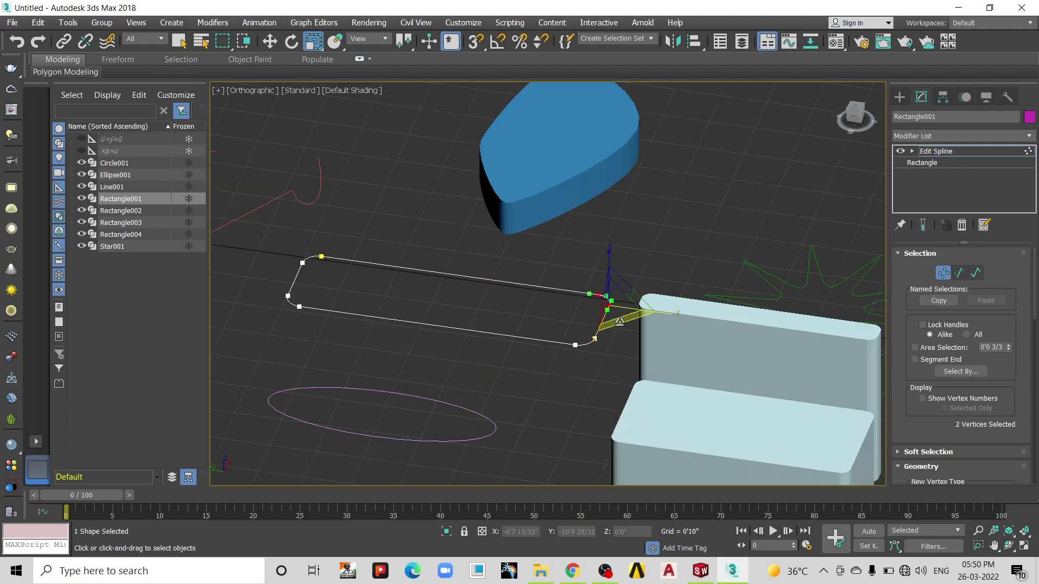
pyautogui.click(263, 44)
pyautogui.moveTo(552, 290); pyautogui.dragTo(448, 277)
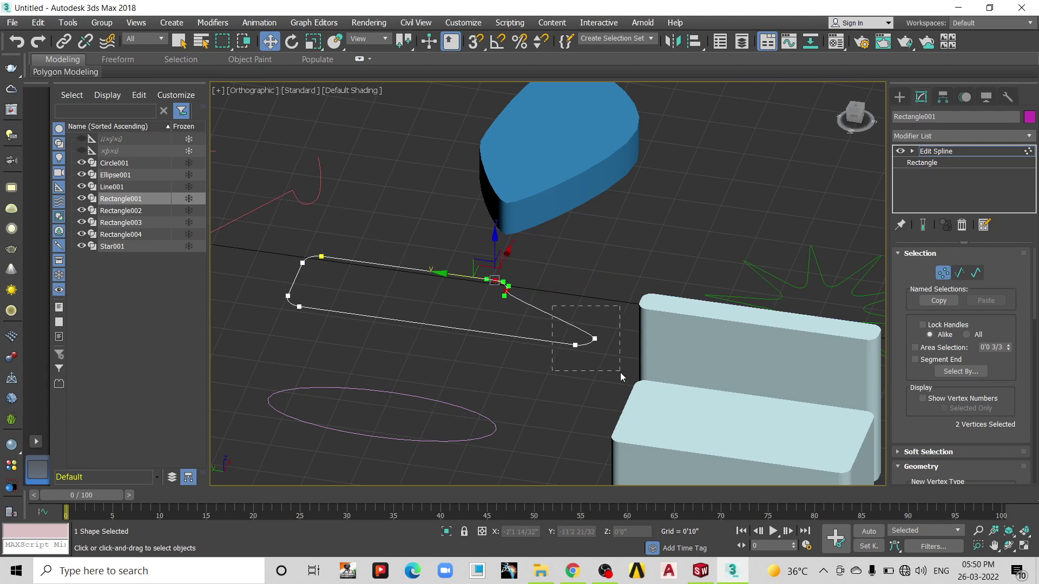
pyautogui.moveTo(552, 305); pyautogui.dragTo(620, 372)
pyautogui.moveTo(545, 341); pyautogui.dragTo(341, 311)
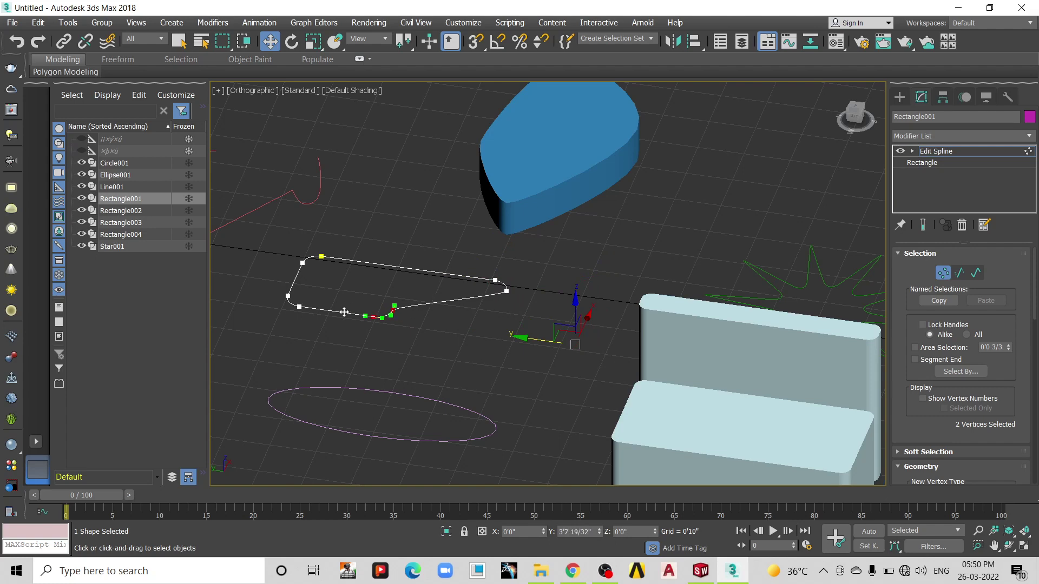
pyautogui.moveTo(342, 311); pyautogui.dragTo(346, 311)
pyautogui.click(517, 307)
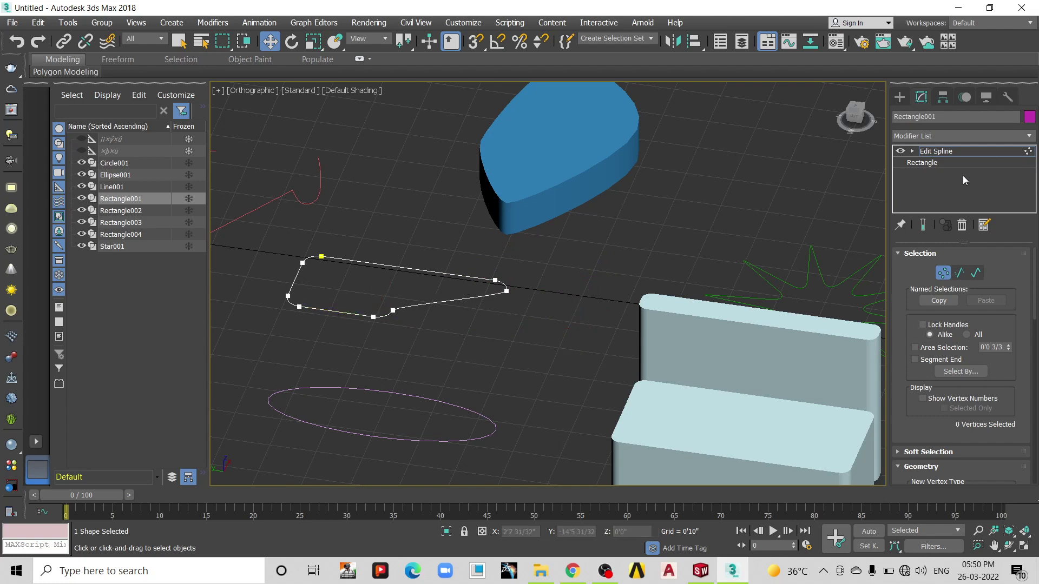
# - Apply an Extrude modifier to turn Rectangle001 into a 0'8" slab
pyautogui.click(940, 137)
pyautogui.scroll(-2, 940, 138)
pyautogui.write('ex')
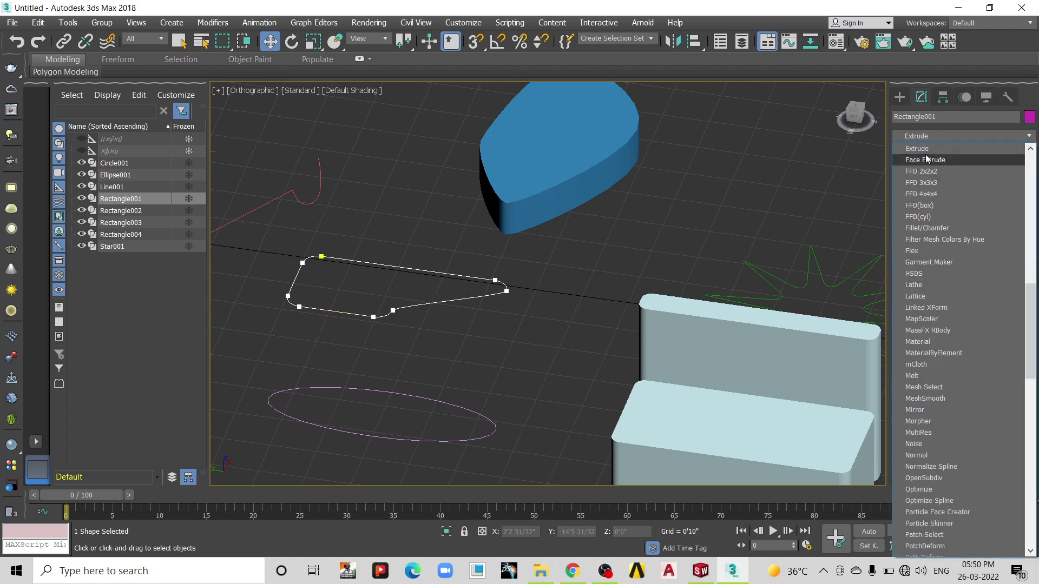
pyautogui.click(930, 148)
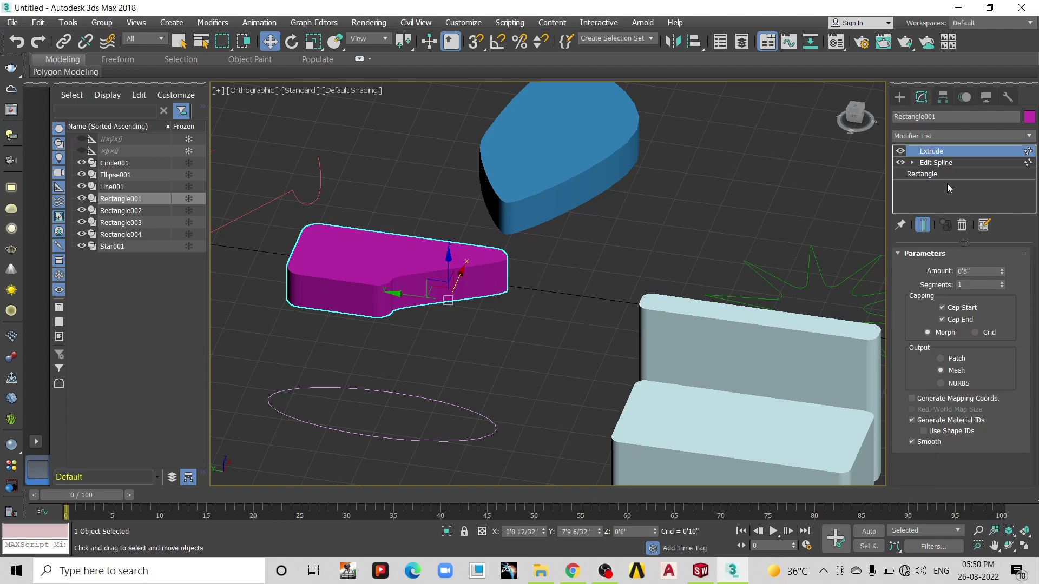
# - Revisit the right corner vertices in Edit Spline, then return to the extruded slab
pyautogui.click(951, 162)
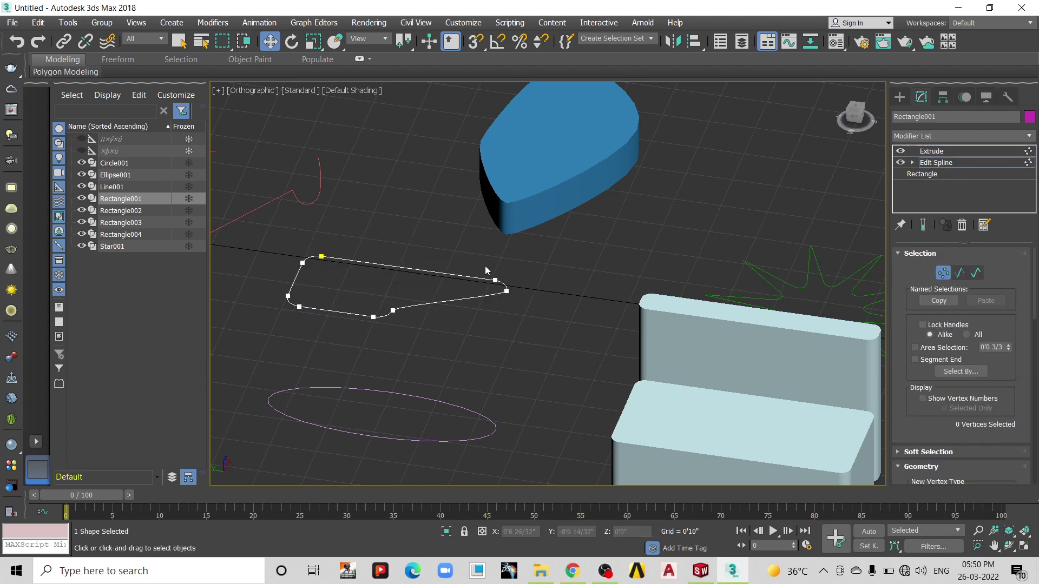
pyautogui.moveTo(486, 269)
pyautogui.mouseDown()
pyautogui.moveTo(503, 310)
pyautogui.moveTo(441, 288)
pyautogui.mouseUp()
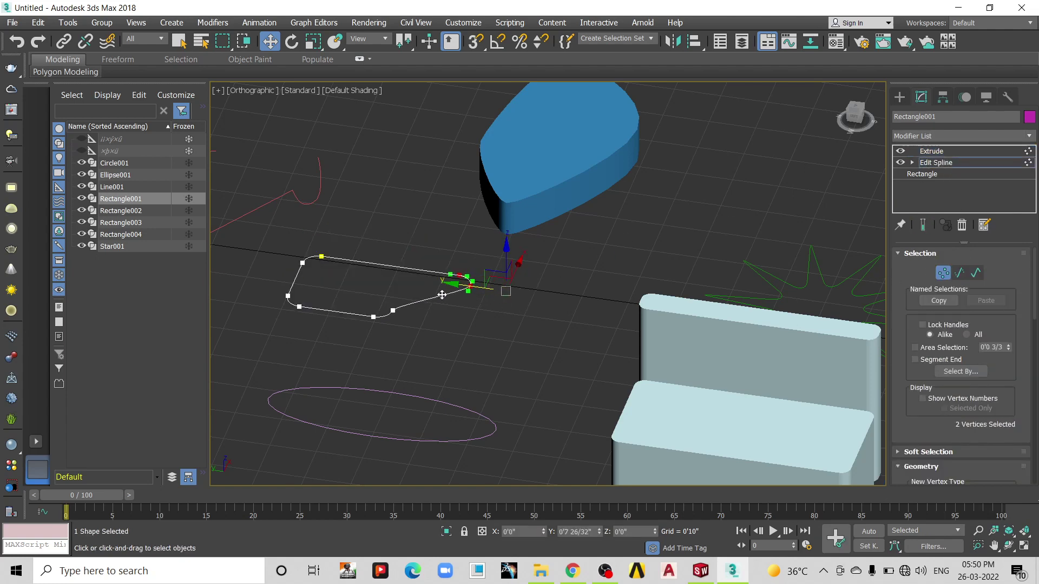
pyautogui.click(979, 151)
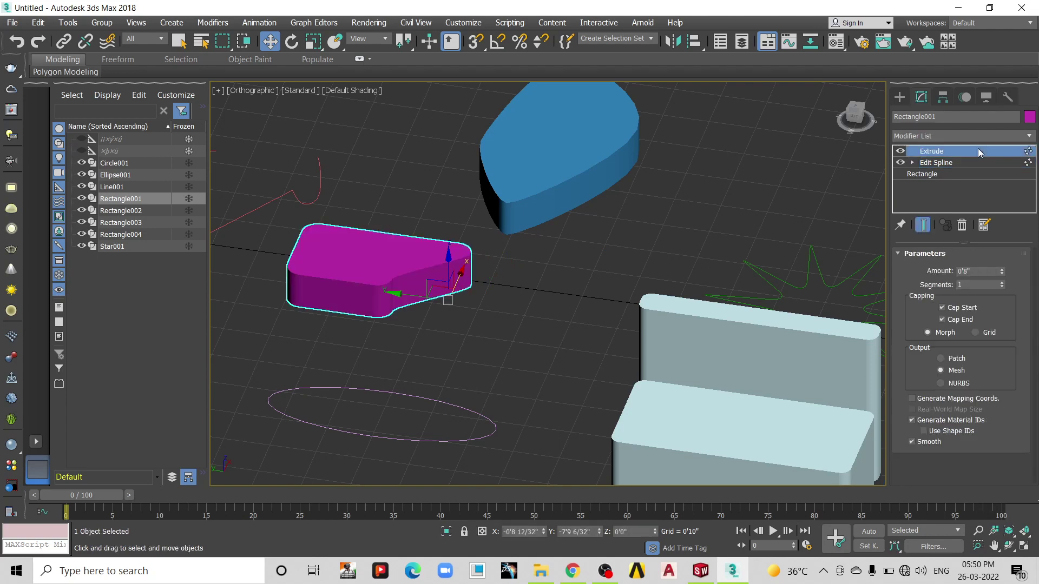
pyautogui.click(541, 257)
pyautogui.moveTo(459, 270)
pyautogui.keyDown('alt'); pyautogui.mouseDown(button='middle')
pyautogui.moveTo(397, 277)
pyautogui.moveTo(407, 252)
pyautogui.mouseUp(button='middle'); pyautogui.keyUp('alt')
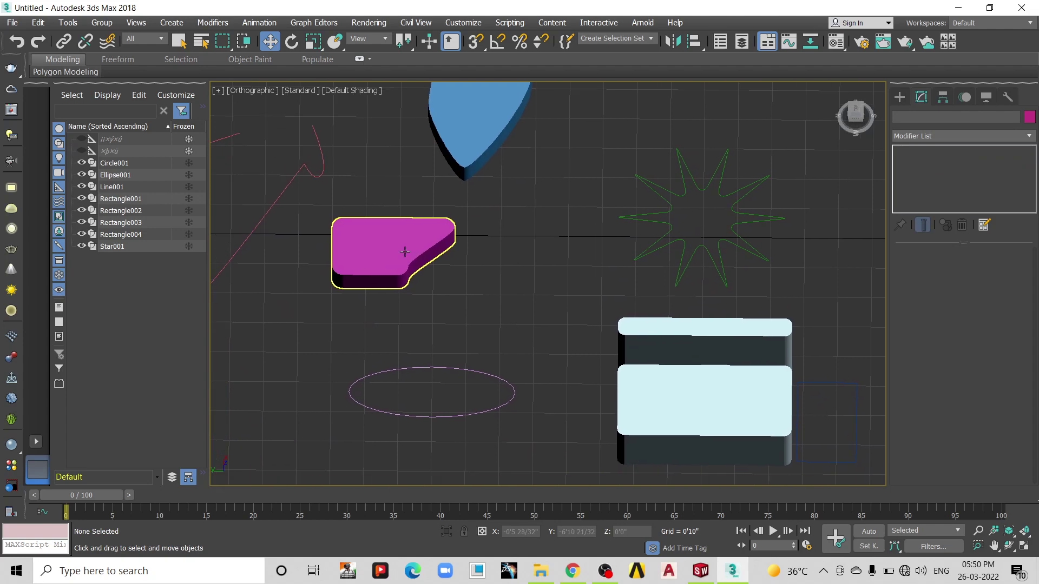
pyautogui.click(408, 251)
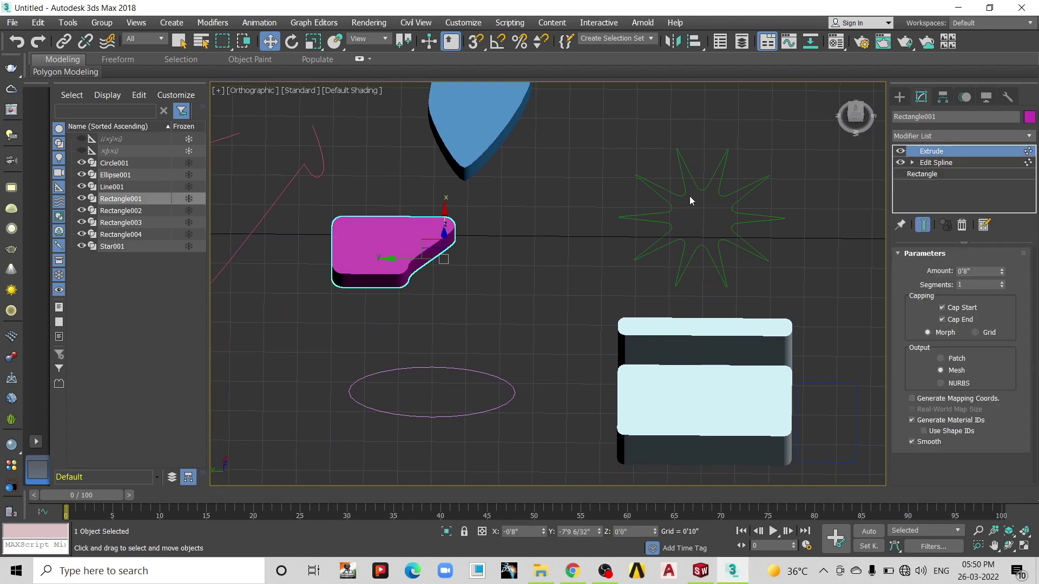
pyautogui.click(475, 413)
# - Convert Ellipse001 to an Editable Spline and select its top and bottom vertices
pyautogui.rightClick(487, 400)
pyautogui.moveTo(558, 487)
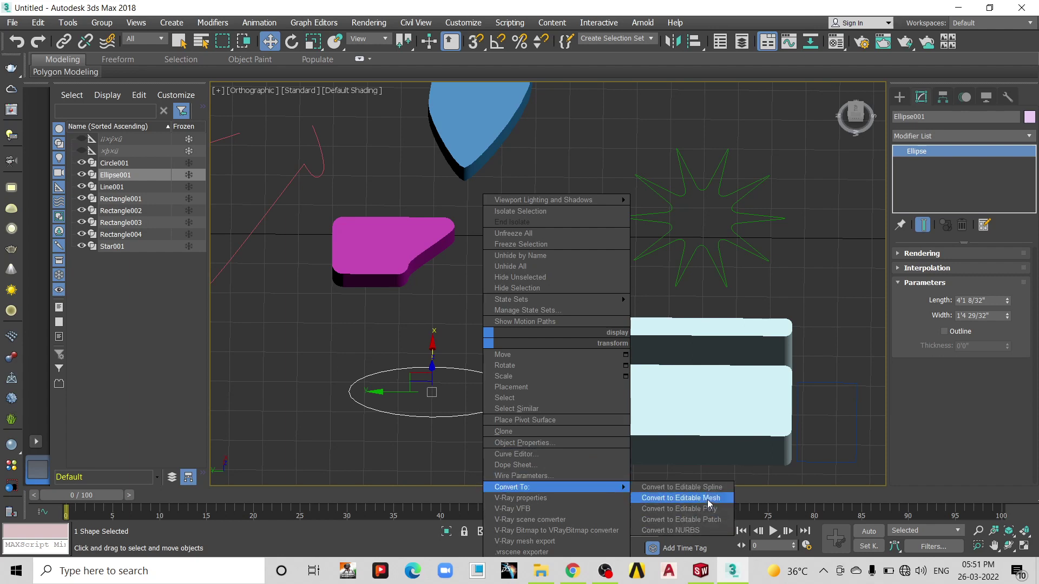
pyautogui.click(681, 487)
pyautogui.moveTo(567, 470); pyautogui.dragTo(587, 378, button='middle')
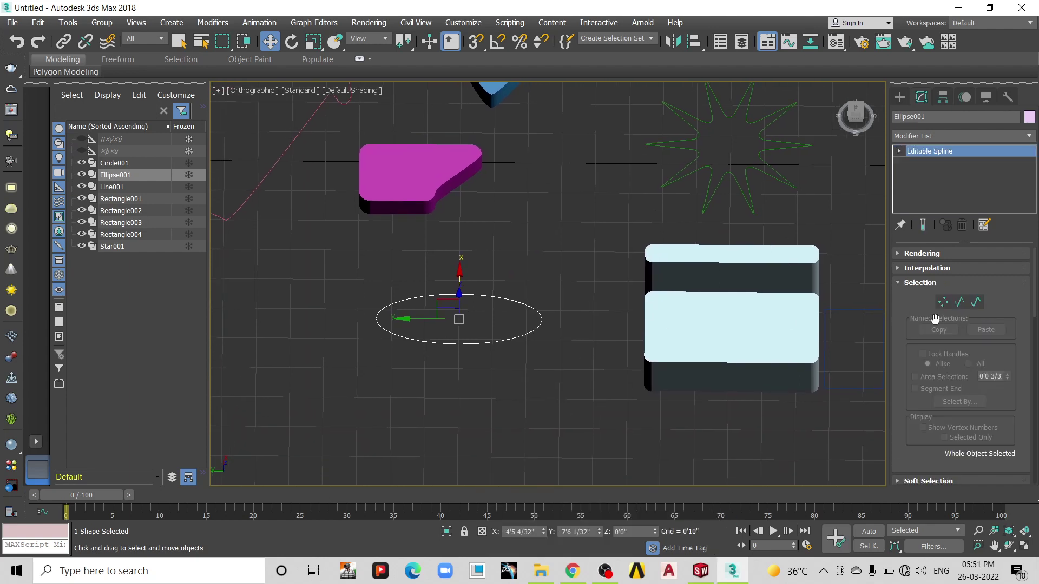
pyautogui.click(942, 301)
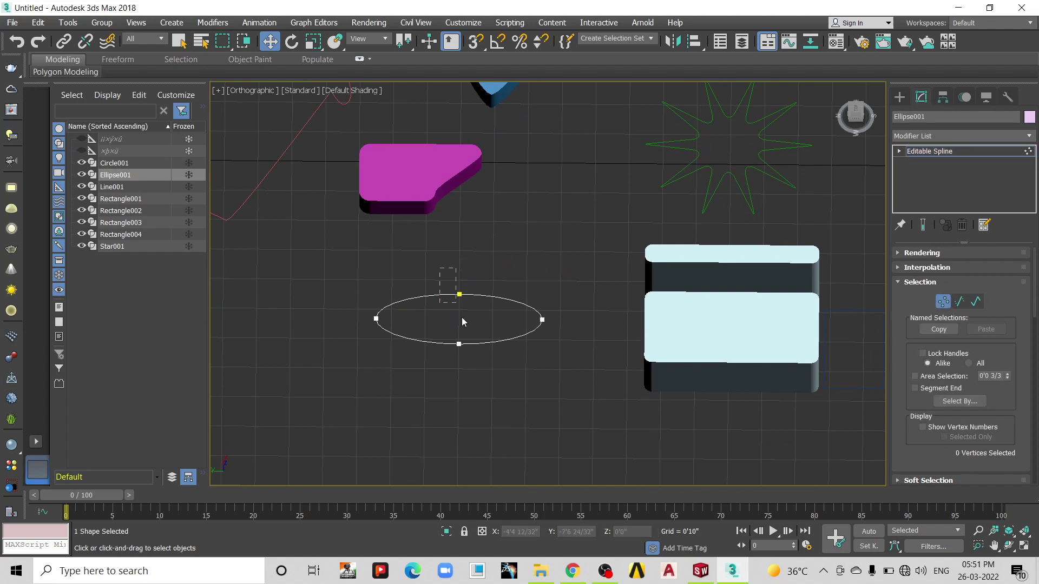
pyautogui.moveTo(462, 322); pyautogui.dragTo(472, 379)
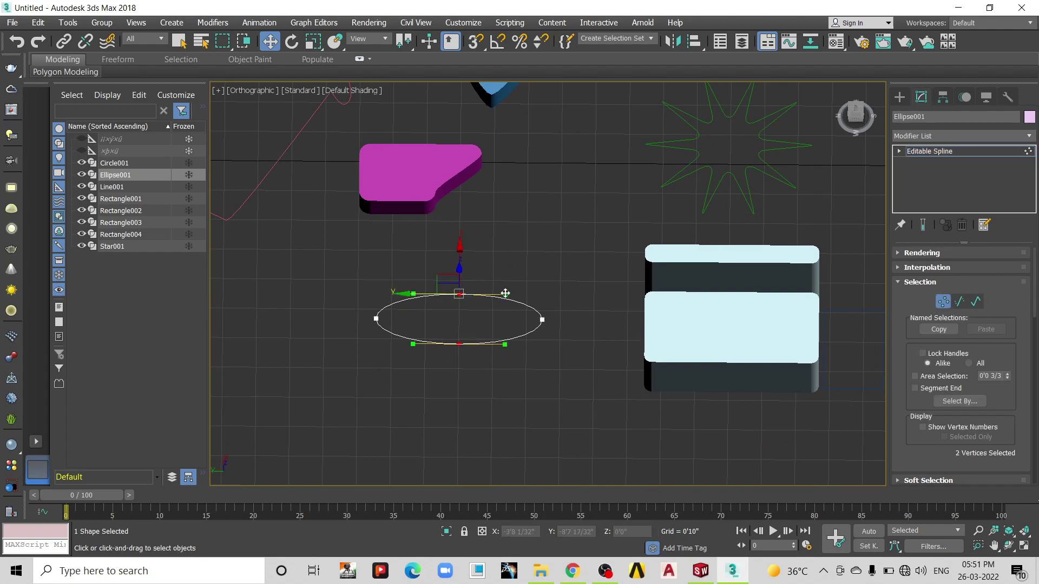
# - Set those vertices to Bezier Corner and drag their curves right into a pointed fish-tail
pyautogui.moveTo(505, 294); pyautogui.dragTo(486, 309)
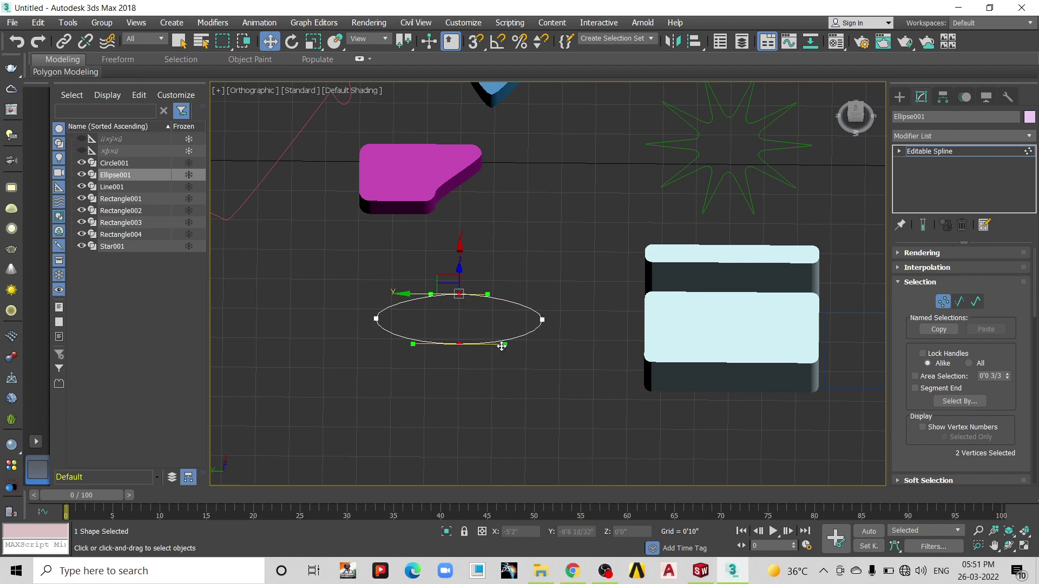
pyautogui.moveTo(502, 346); pyautogui.dragTo(479, 367)
pyautogui.rightClick(471, 338)
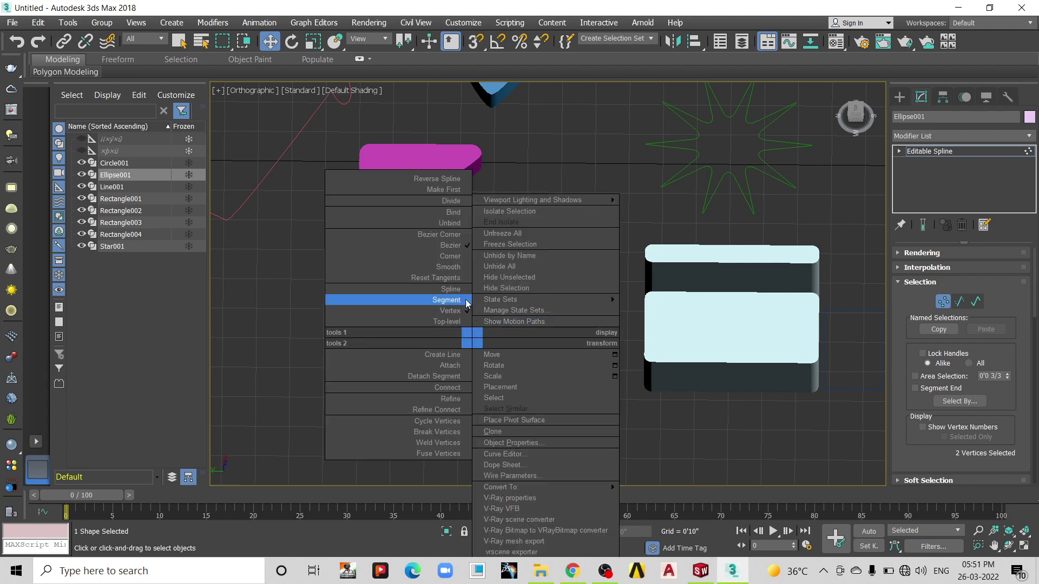
pyautogui.click(457, 234)
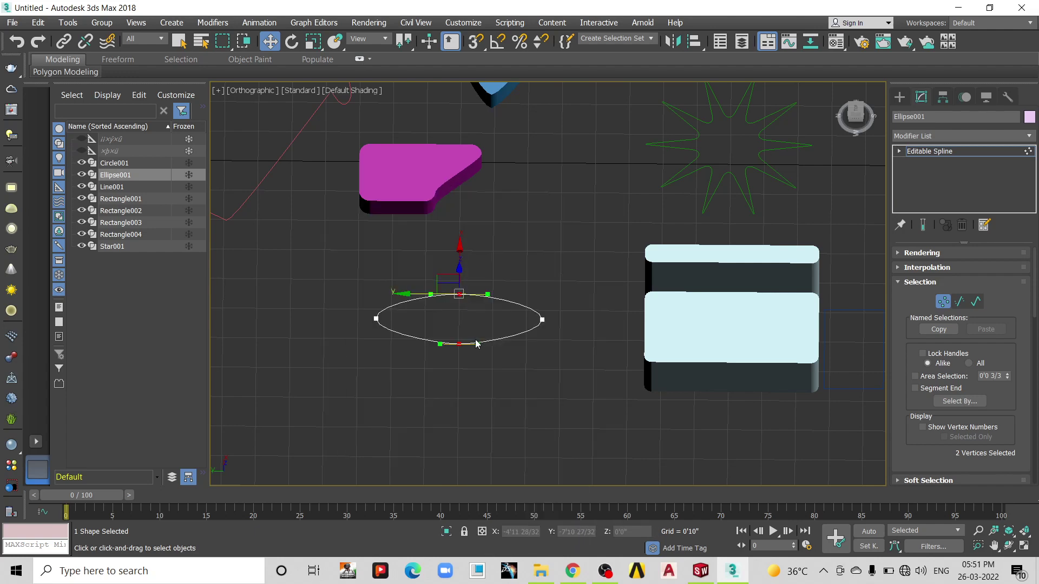
pyautogui.moveTo(476, 344); pyautogui.dragTo(593, 317)
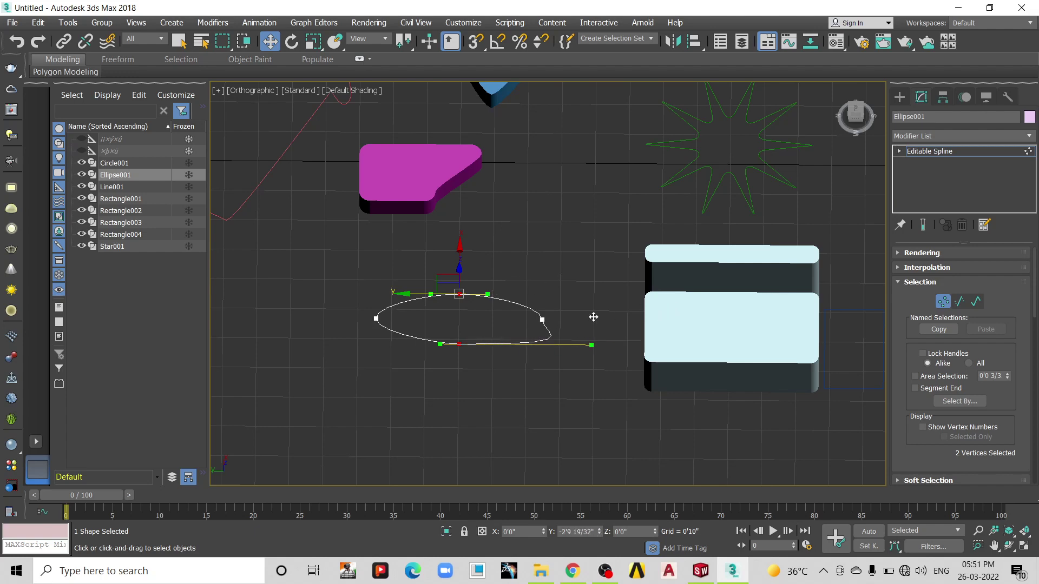
pyautogui.moveTo(489, 294); pyautogui.dragTo(661, 303)
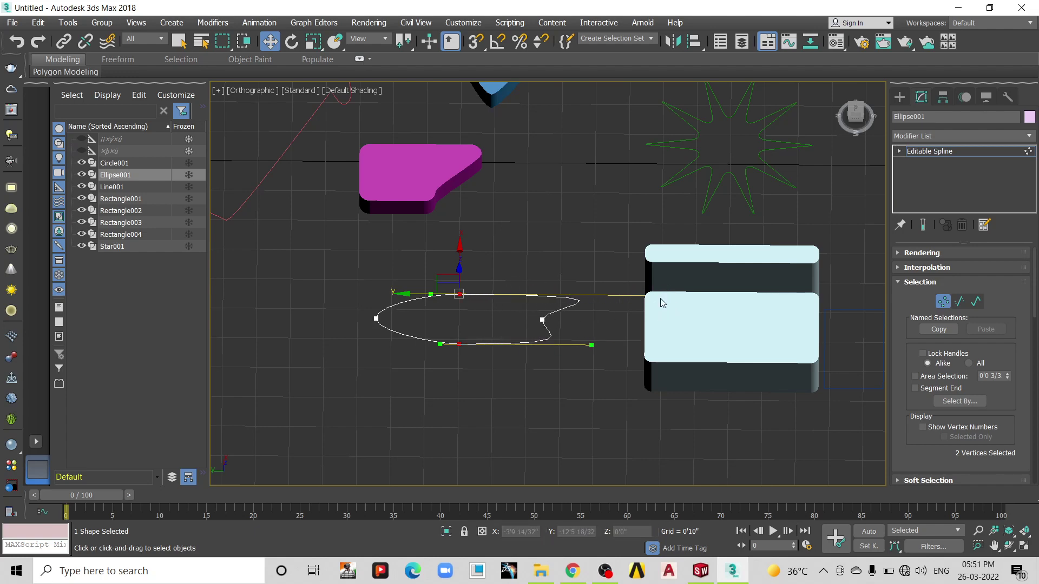
pyautogui.moveTo(589, 345); pyautogui.dragTo(665, 344)
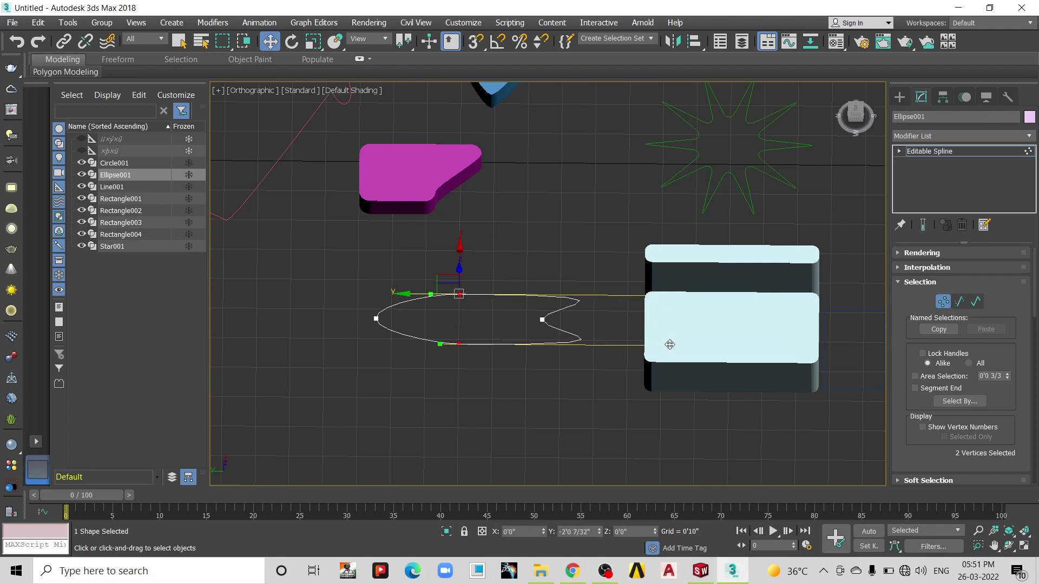
pyautogui.click(942, 301)
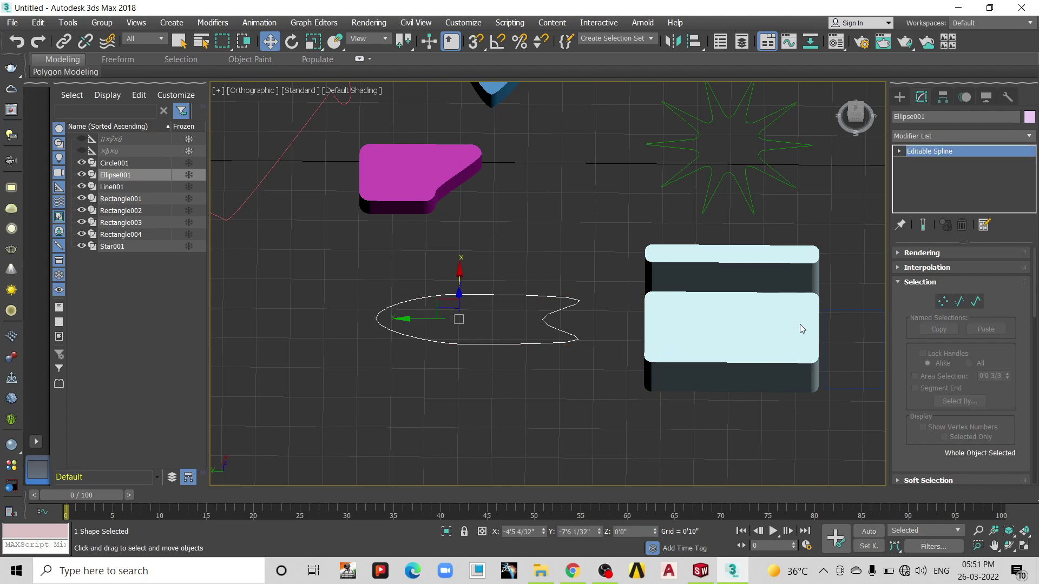
# - Apply an Extrude modifier to the reshaped ellipse, making a 0'8" slab
pyautogui.click(612, 353)
pyautogui.click(536, 344)
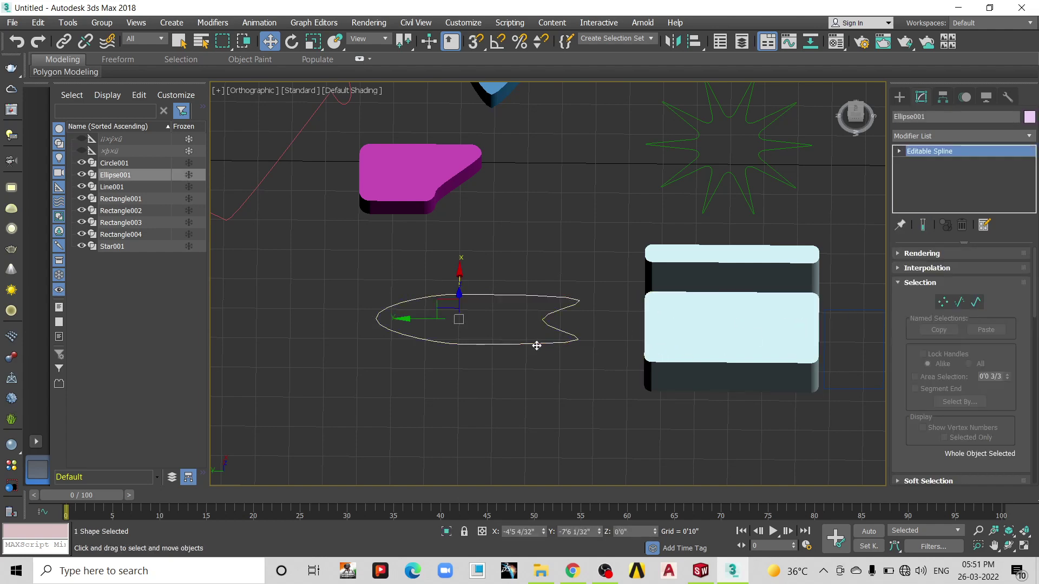
pyautogui.click(936, 134)
pyautogui.scroll(-10, 936, 134)
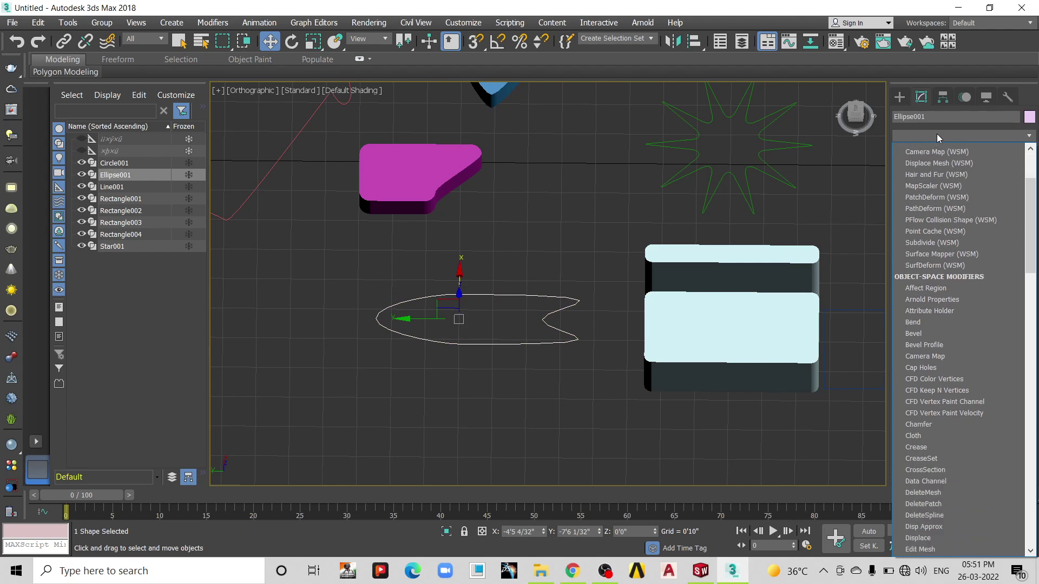
pyautogui.write('Extrude')
pyautogui.click(926, 149)
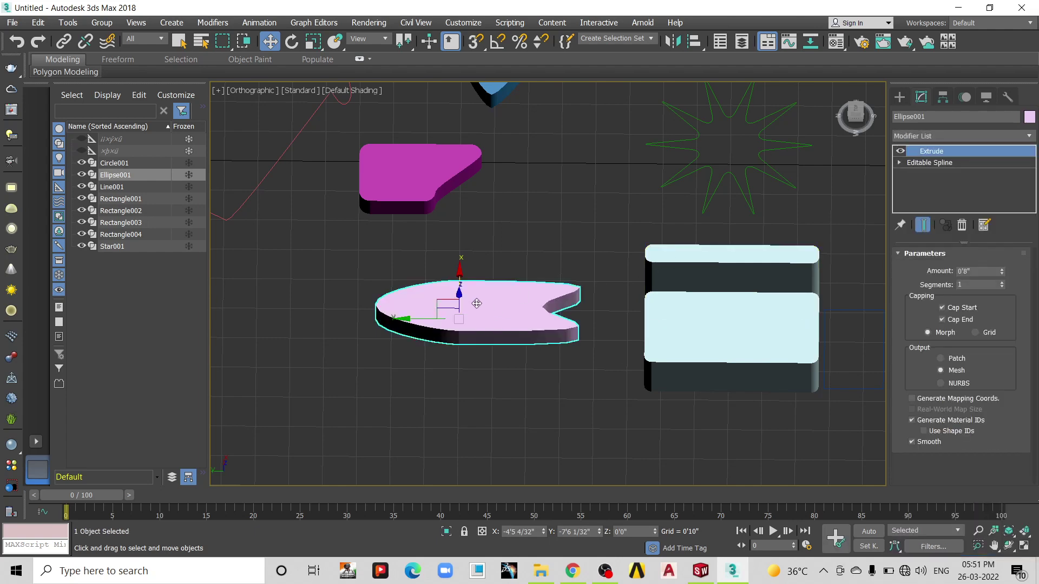
pyautogui.scroll(-3, 477, 303)
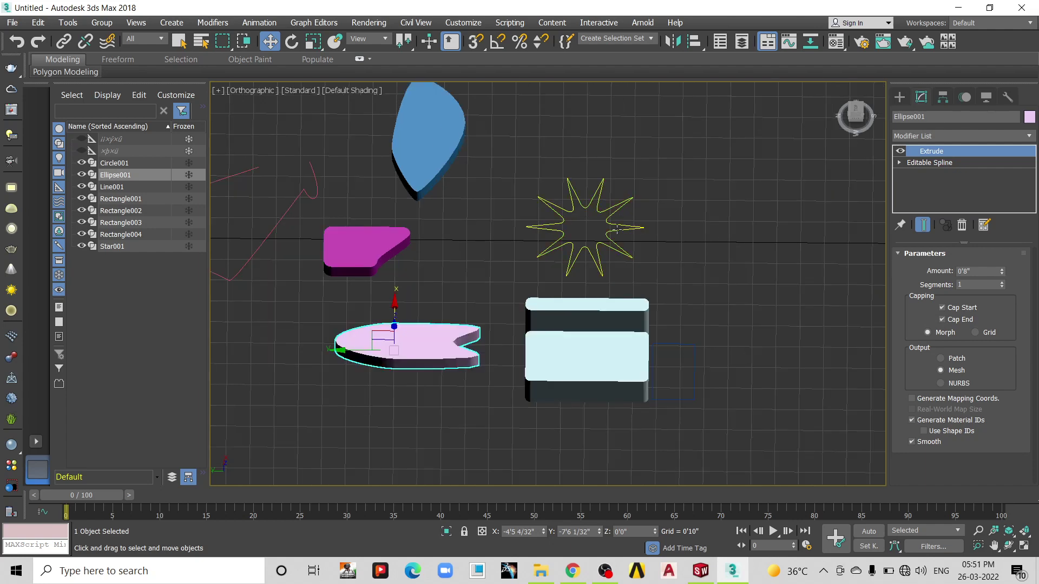
pyautogui.click(616, 228)
# - Convert Star001 to an Editable Spline and enter Segment mode
pyautogui.rightClick(616, 229)
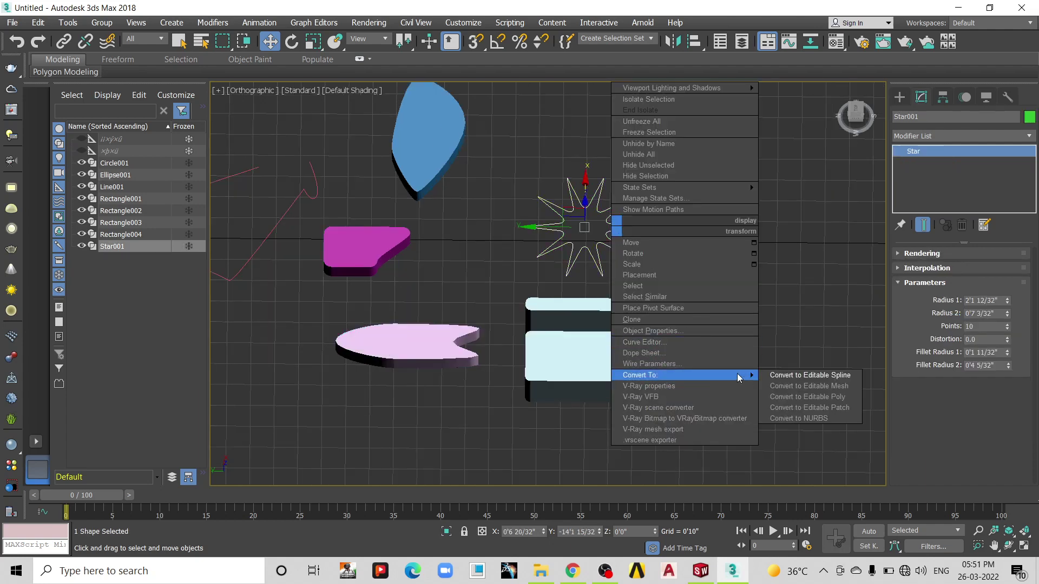
pyautogui.click(832, 379)
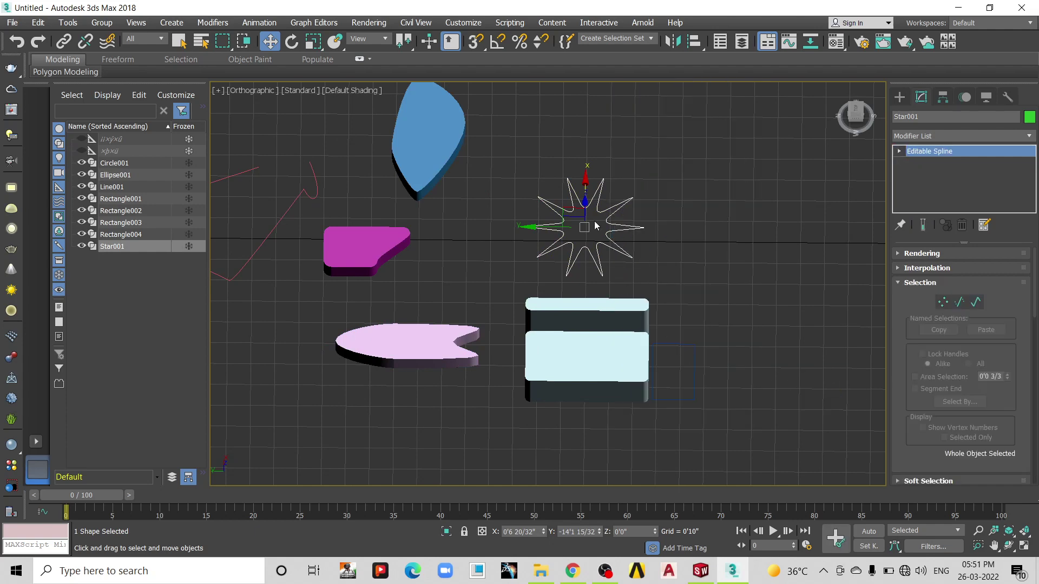
pyautogui.click(966, 303)
pyautogui.scroll(4, 649, 224)
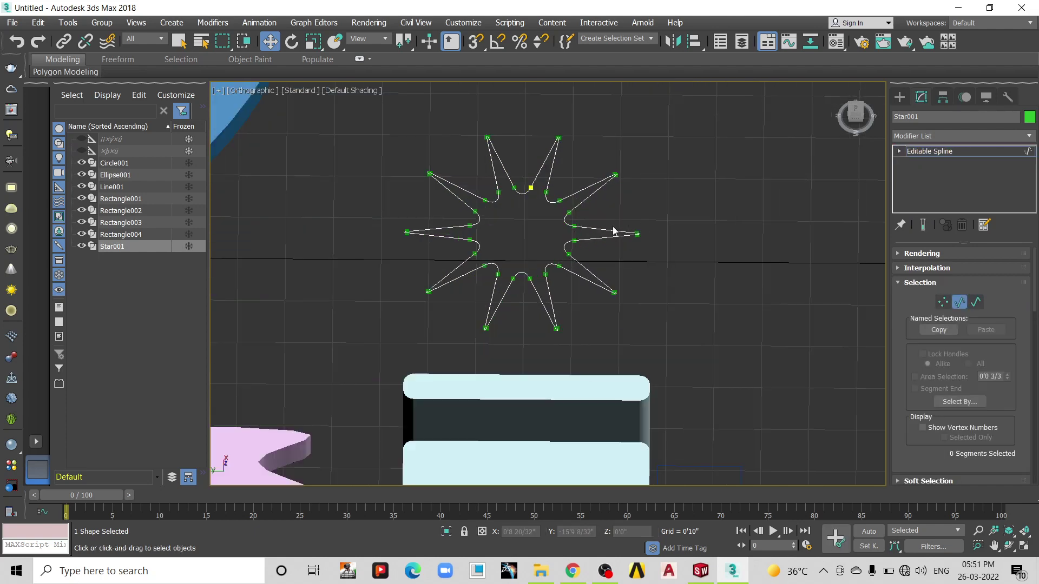
pyautogui.scroll(2, 575, 242)
pyautogui.scroll(3, 575, 244)
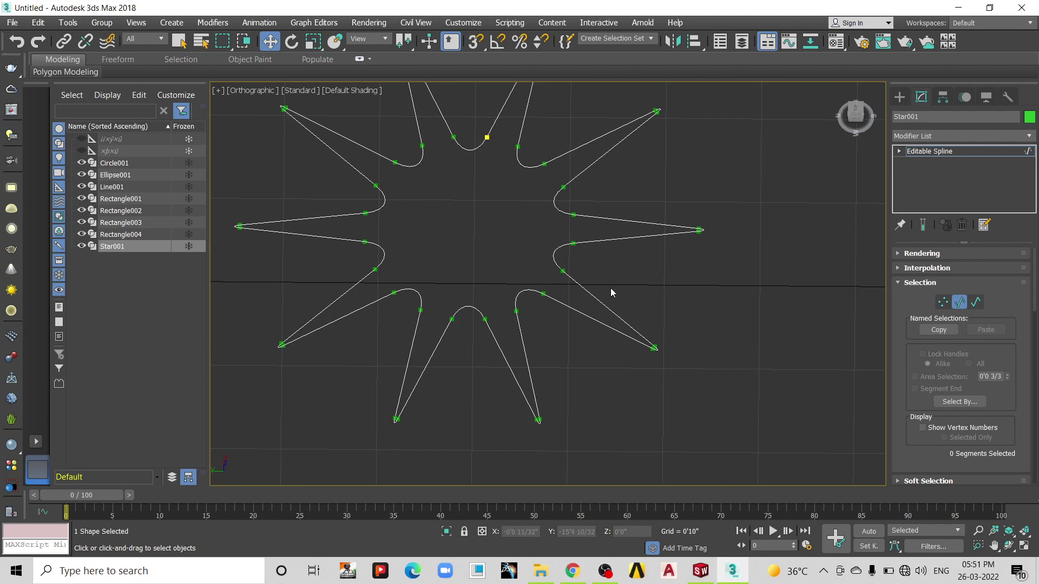
# - Fold the right spike toward the centre, adjust the lower-left spike, then exit Segment mode
pyautogui.moveTo(660, 225); pyautogui.dragTo(711, 261)
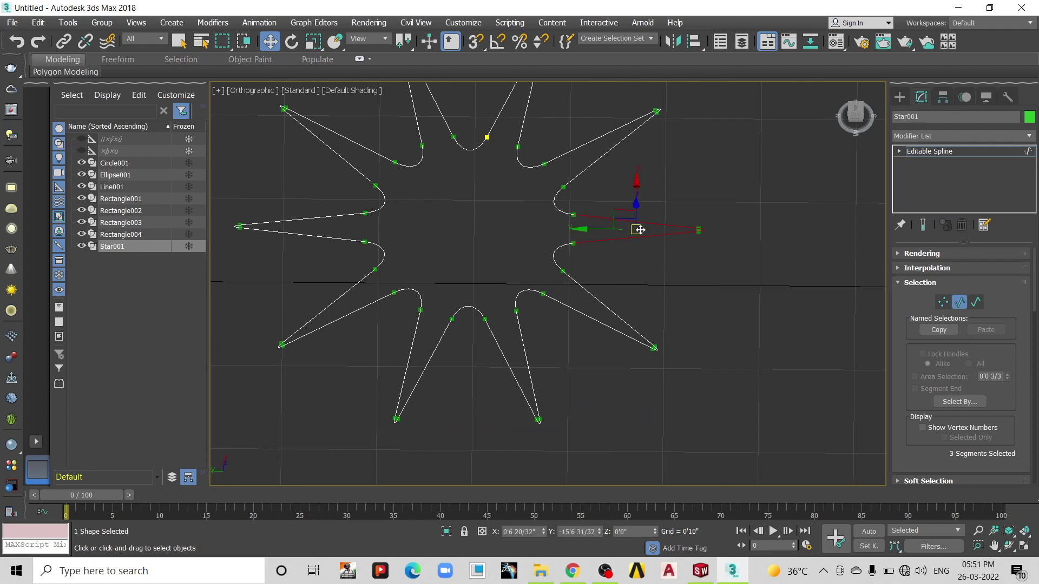
pyautogui.moveTo(635, 225); pyautogui.dragTo(454, 240)
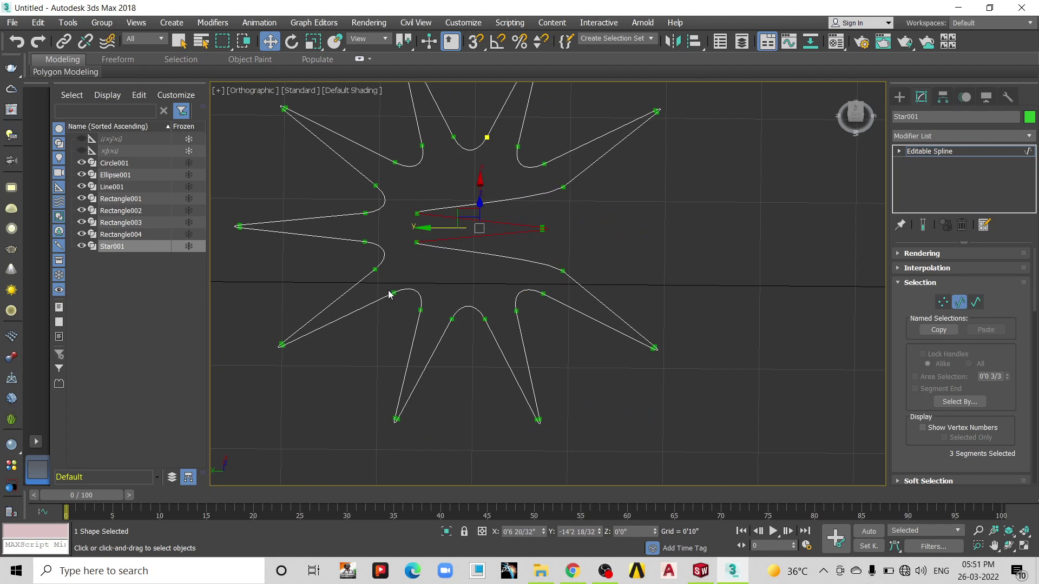
pyautogui.moveTo(449, 444)
pyautogui.mouseDown()
pyautogui.moveTo(396, 362)
pyautogui.moveTo(425, 428)
pyautogui.mouseUp()
pyautogui.scroll(-3, 458, 333)
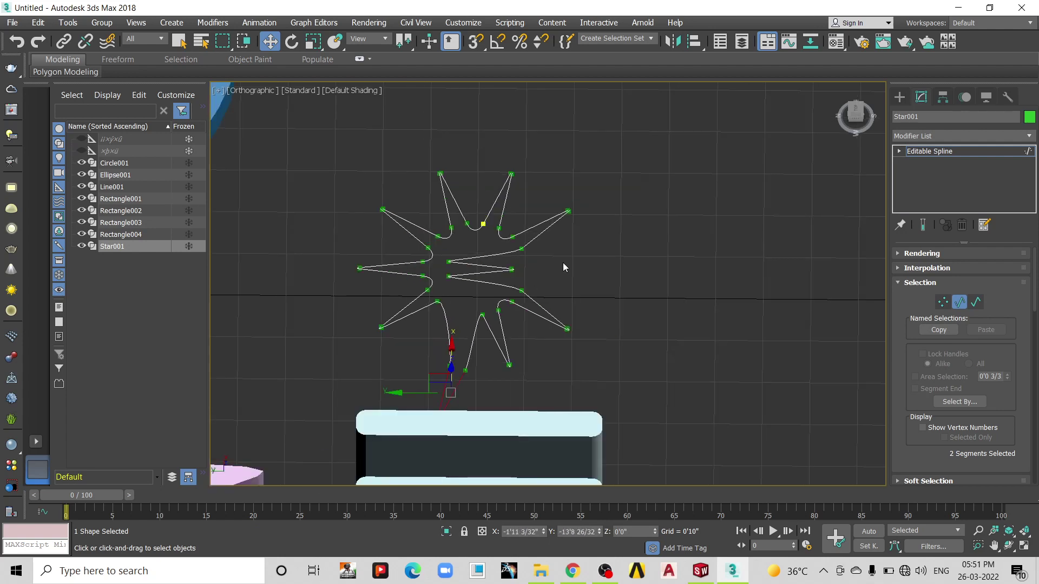
pyautogui.click(562, 266)
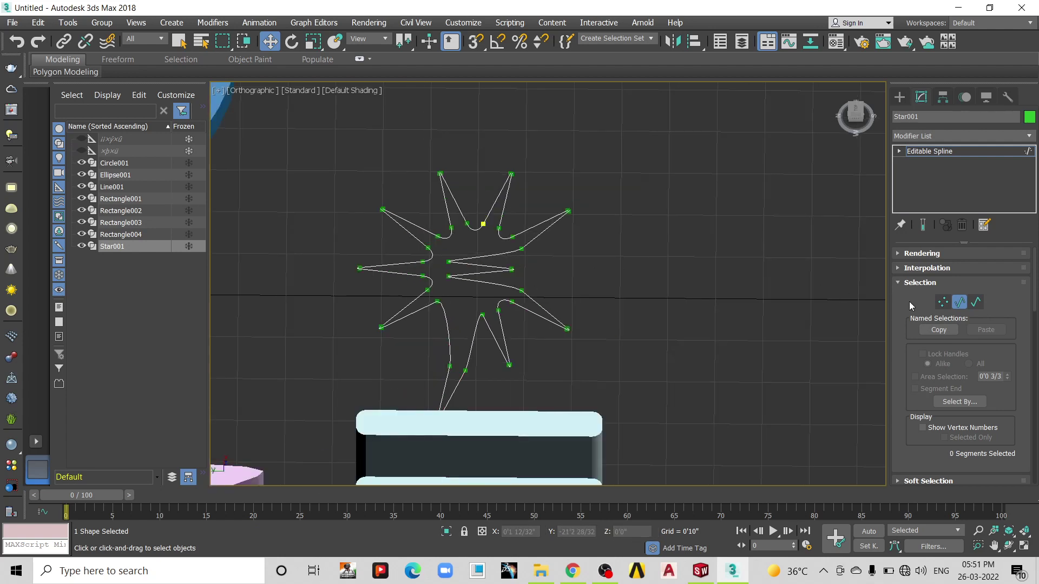
pyautogui.click(959, 302)
pyautogui.click(664, 275)
# - Select Rectangle004, add an Edit Spline modifier and enter Vertex mode
pyautogui.scroll(-3, 564, 253)
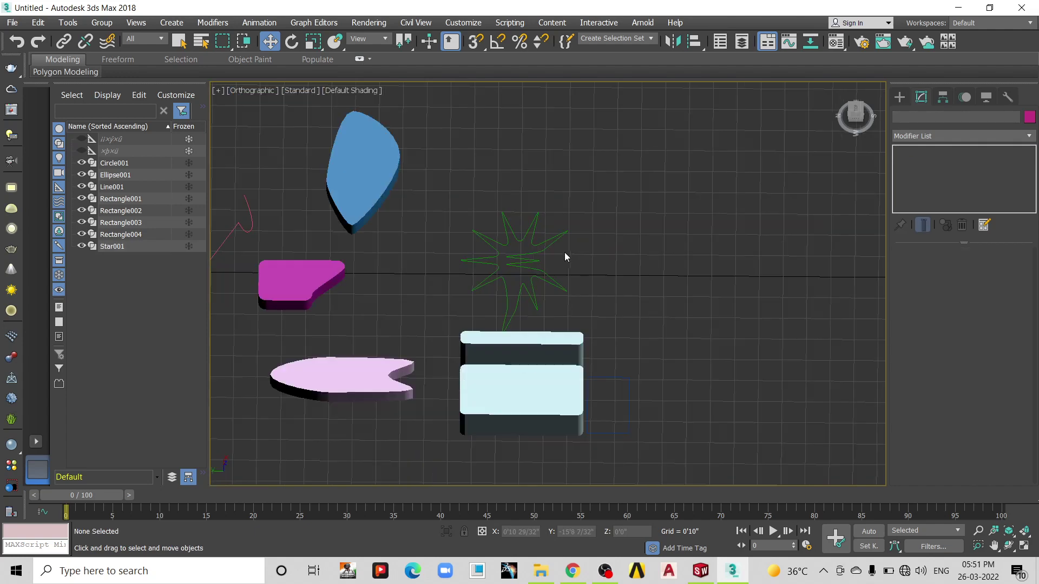
pyautogui.moveTo(563, 252)
pyautogui.mouseDown(button='middle')
pyautogui.moveTo(528, 153)
pyautogui.moveTo(503, 153)
pyautogui.mouseUp(button='middle')
pyautogui.scroll(3, 560, 294)
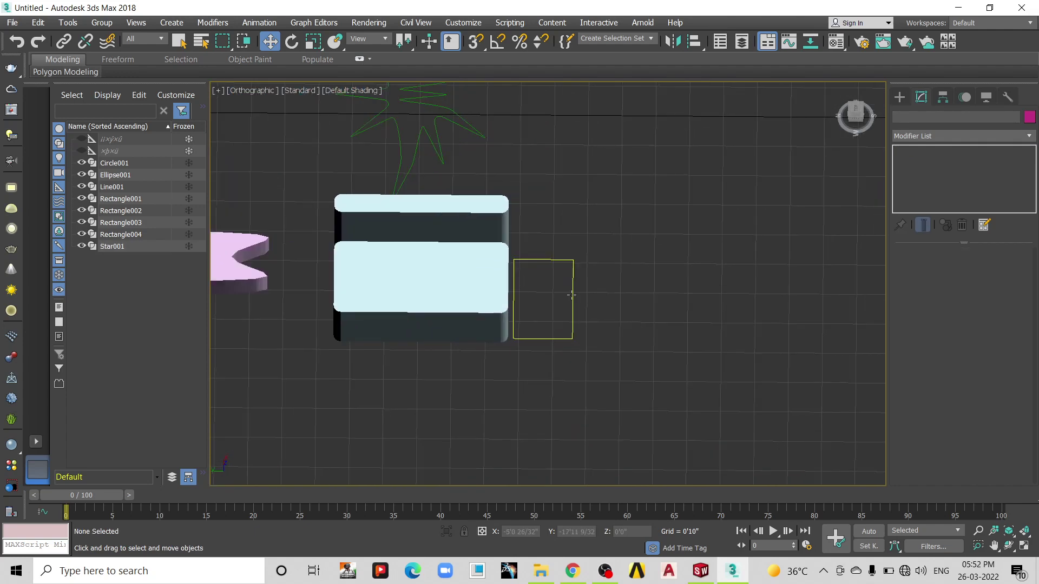
pyautogui.click(571, 295)
pyautogui.scroll(1, 571, 295)
pyautogui.scroll(1, 572, 294)
pyautogui.click(905, 138)
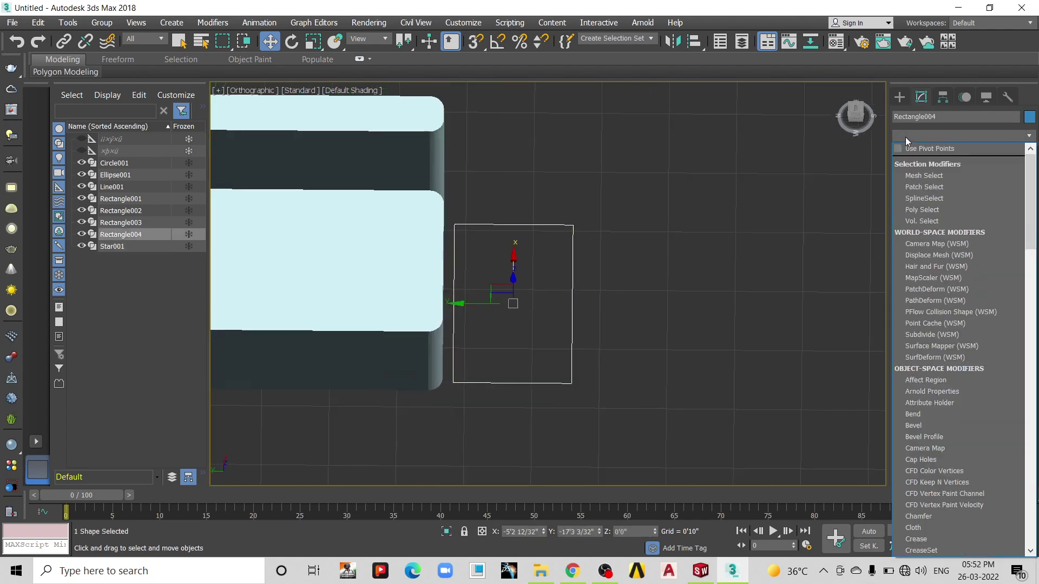
pyautogui.scroll(-1, 904, 137)
pyautogui.press('e')
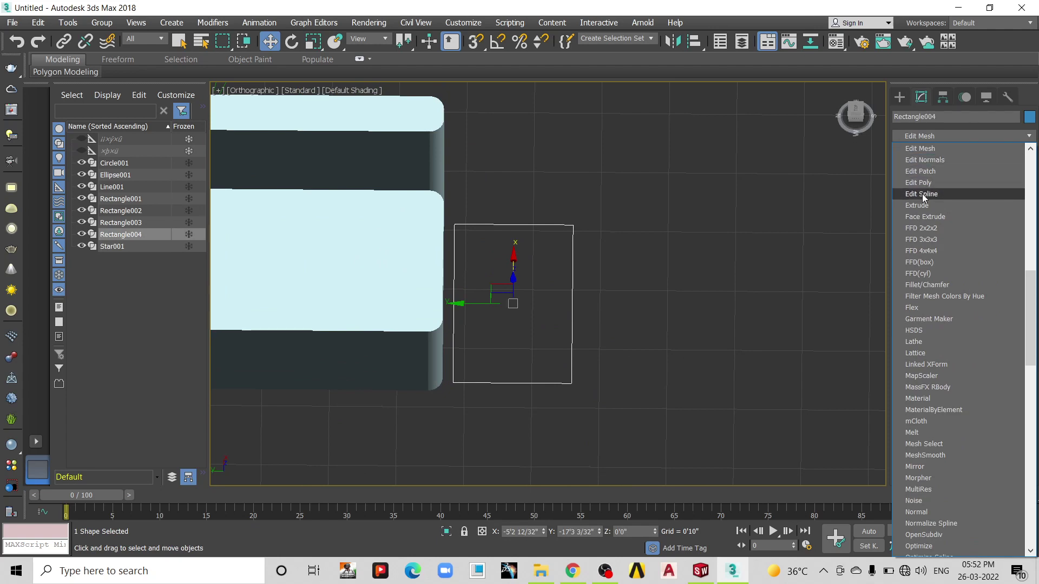
pyautogui.click(922, 194)
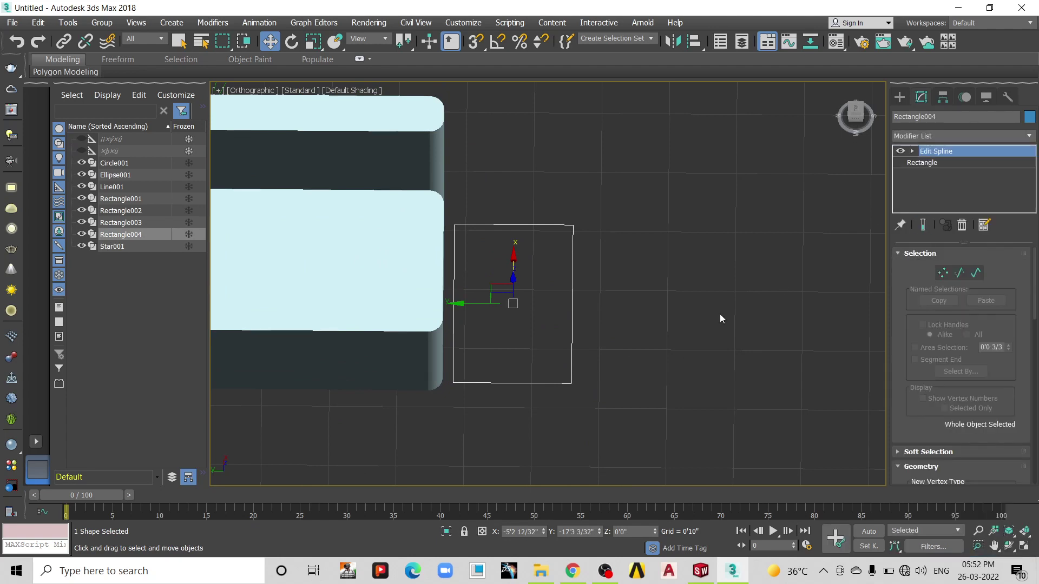
pyautogui.click(939, 276)
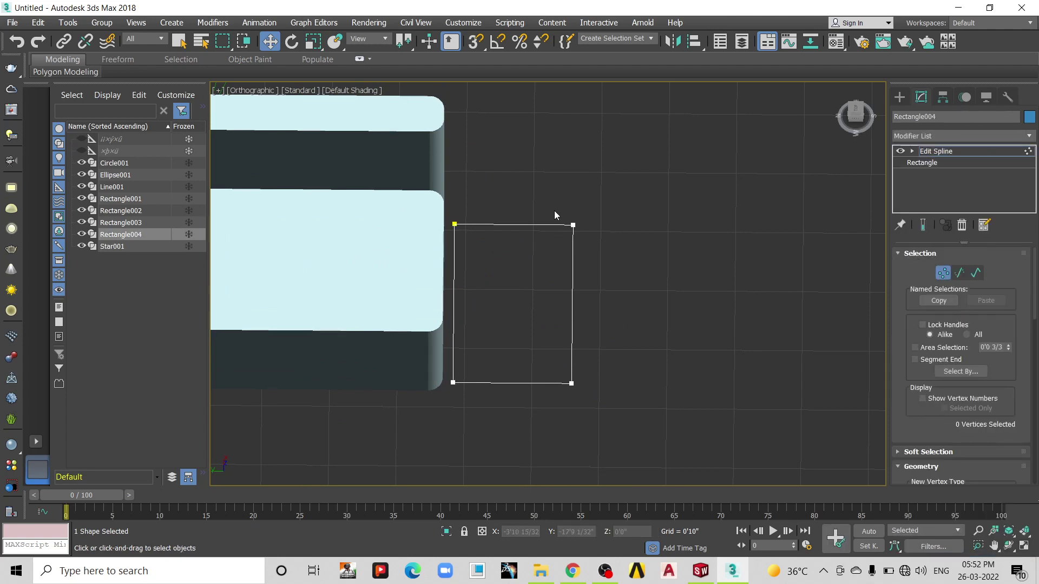
# - Curve the rectangle's right edge by pulling its bottom-right vertex left
pyautogui.click(573, 225)
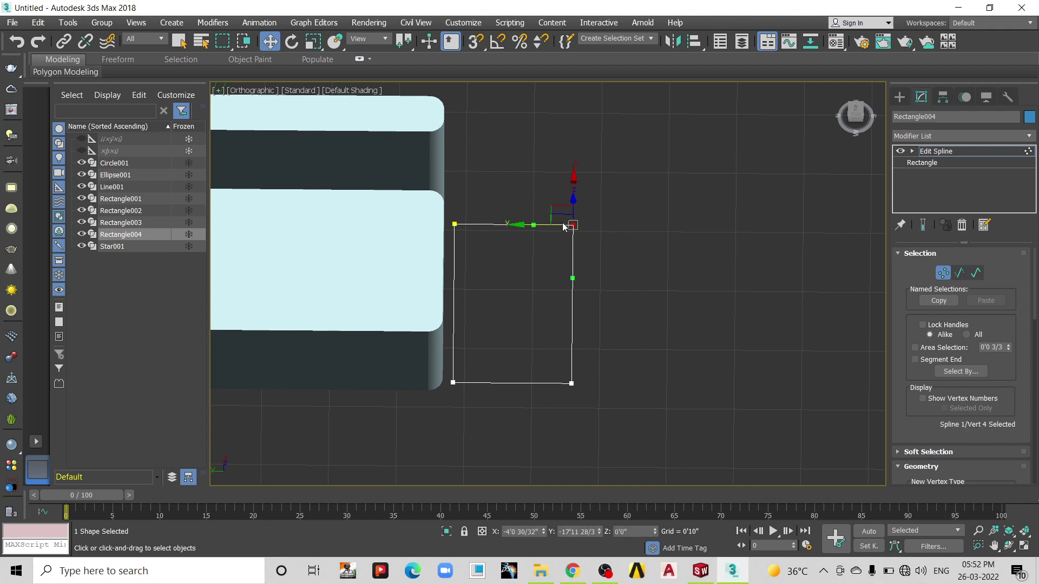
pyautogui.moveTo(573, 178); pyautogui.dragTo(563, 251)
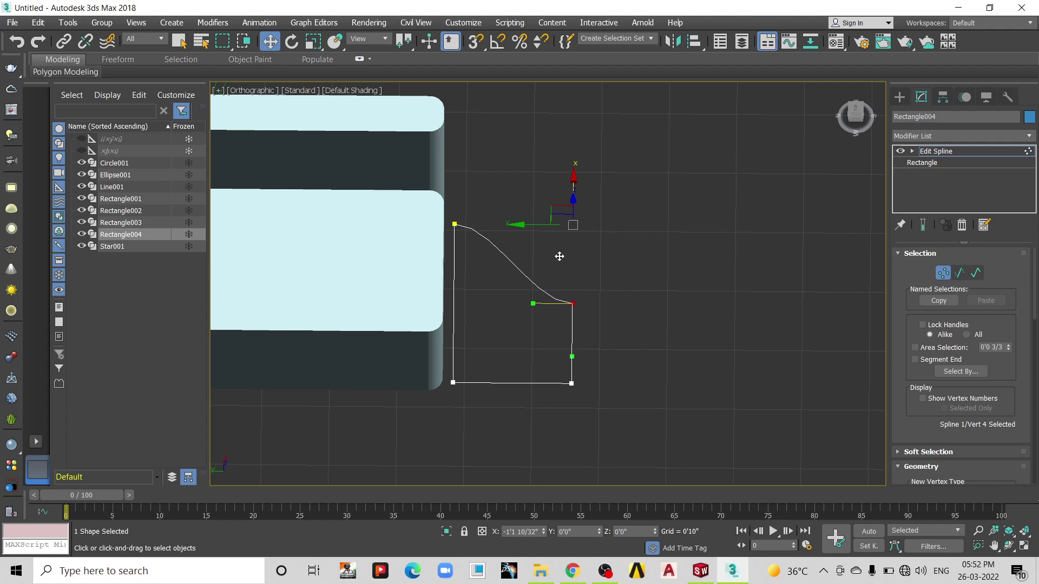
pyautogui.moveTo(563, 252); pyautogui.dragTo(563, 249)
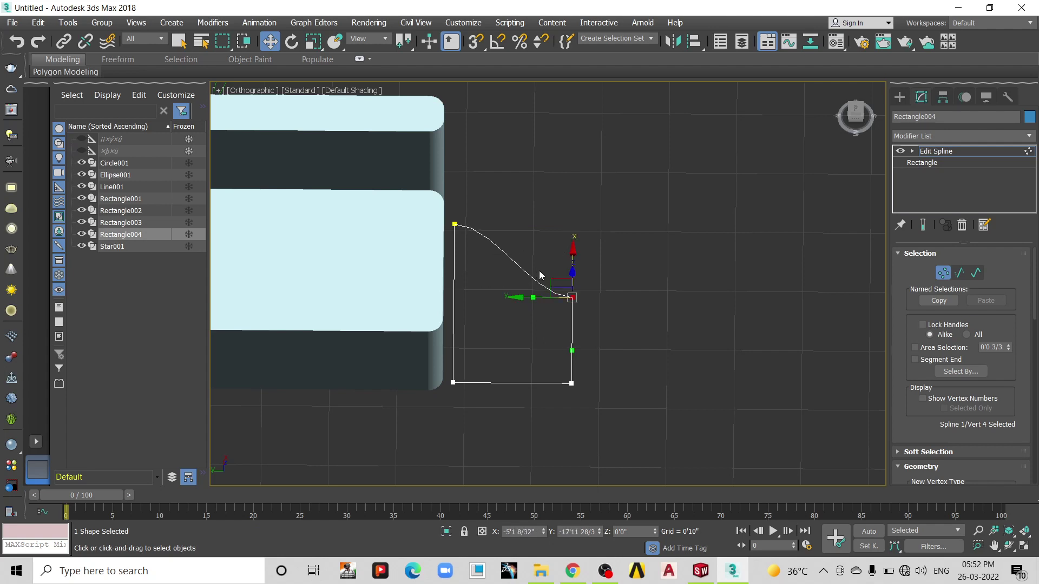
pyautogui.hotkey('ctrl', 'z')
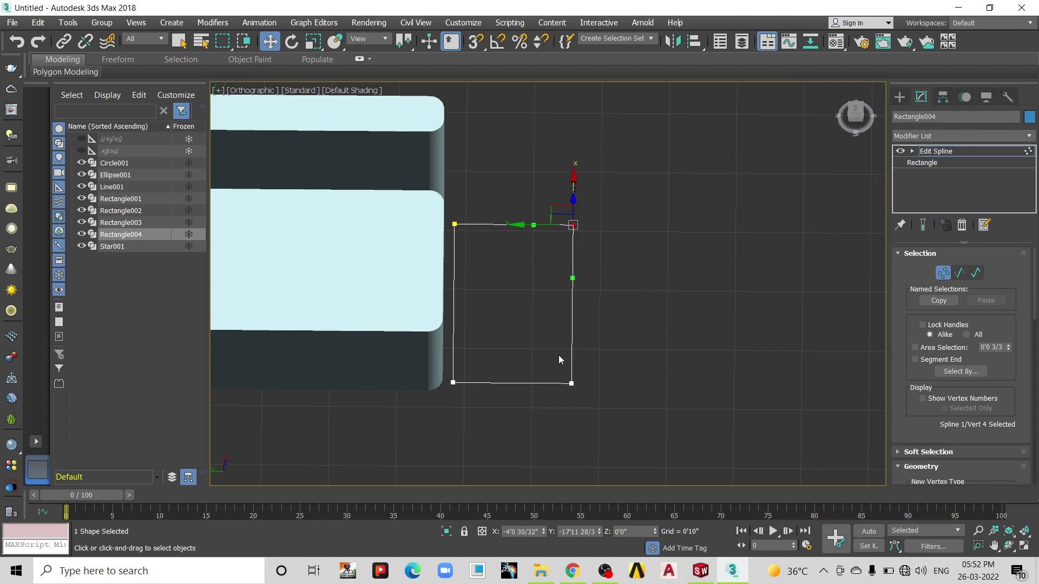
pyautogui.moveTo(602, 416); pyautogui.dragTo(603, 417)
pyautogui.moveTo(547, 368)
pyautogui.mouseDown()
pyautogui.moveTo(483, 367)
pyautogui.moveTo(508, 321)
pyautogui.mouseUp()
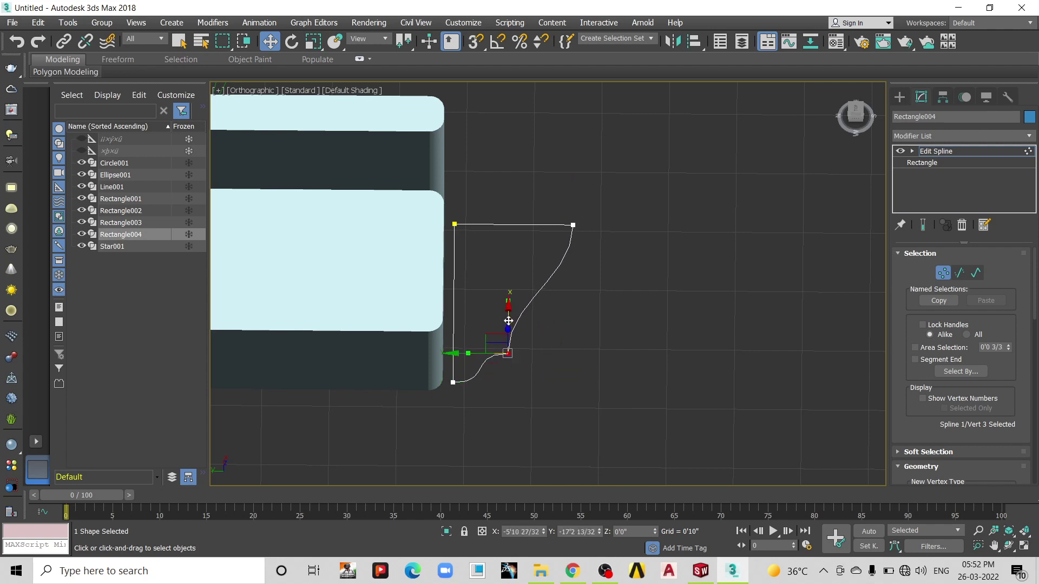
# - Apply an Extrude modifier to the curved bracket outline
pyautogui.click(942, 272)
pyautogui.click(945, 135)
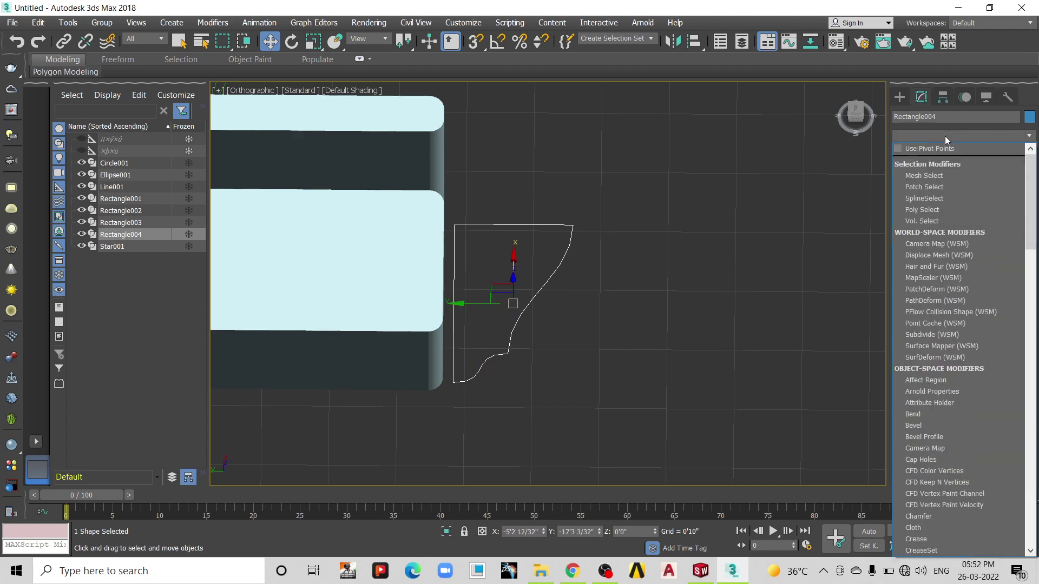
pyautogui.write('ex')
pyautogui.click(931, 149)
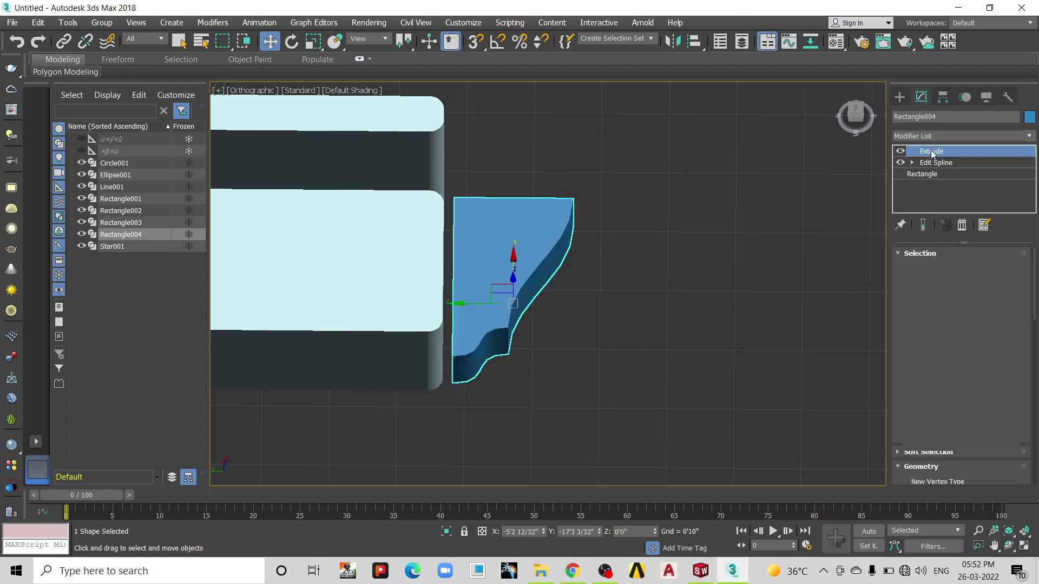
# - Set the angle snap to 90 degrees in Grid and Snap Settings
pyautogui.click(291, 41)
pyautogui.click(497, 42)
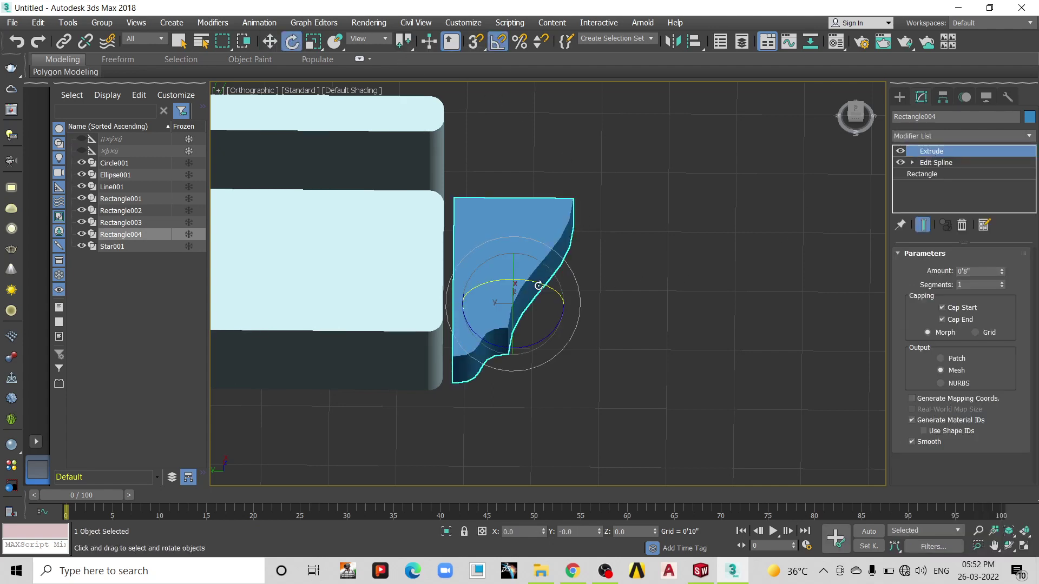
pyautogui.moveTo(545, 275); pyautogui.dragTo(527, 284)
pyautogui.hotkey('ctrl', 'z')
pyautogui.rightClick(502, 42)
pyautogui.doubleClick(530, 292)
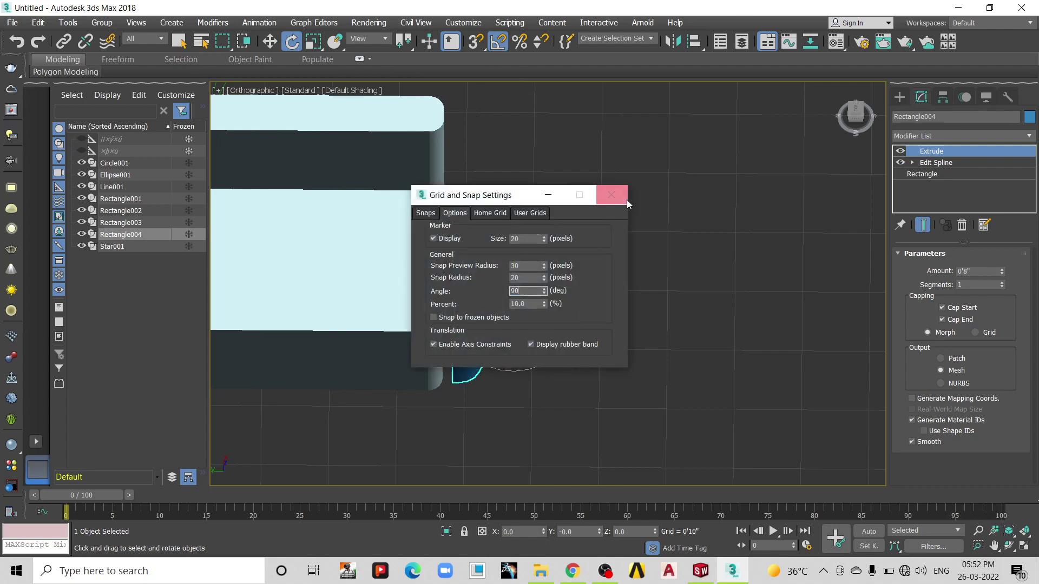
pyautogui.click(612, 195)
# - Rotate the bracket -90° on X to stand upright and set its extrusion to 0'4"
pyautogui.moveTo(529, 278); pyautogui.dragTo(523, 284)
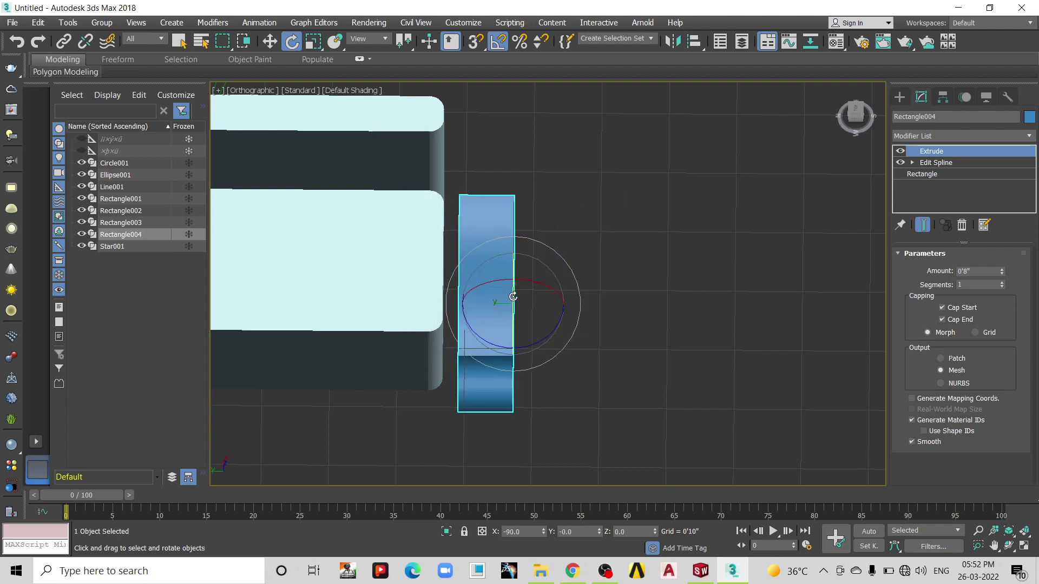
pyautogui.keyDown('alt'); pyautogui.moveTo(524, 329); pyautogui.dragTo(478, 288, button='middle'); pyautogui.keyUp('alt')
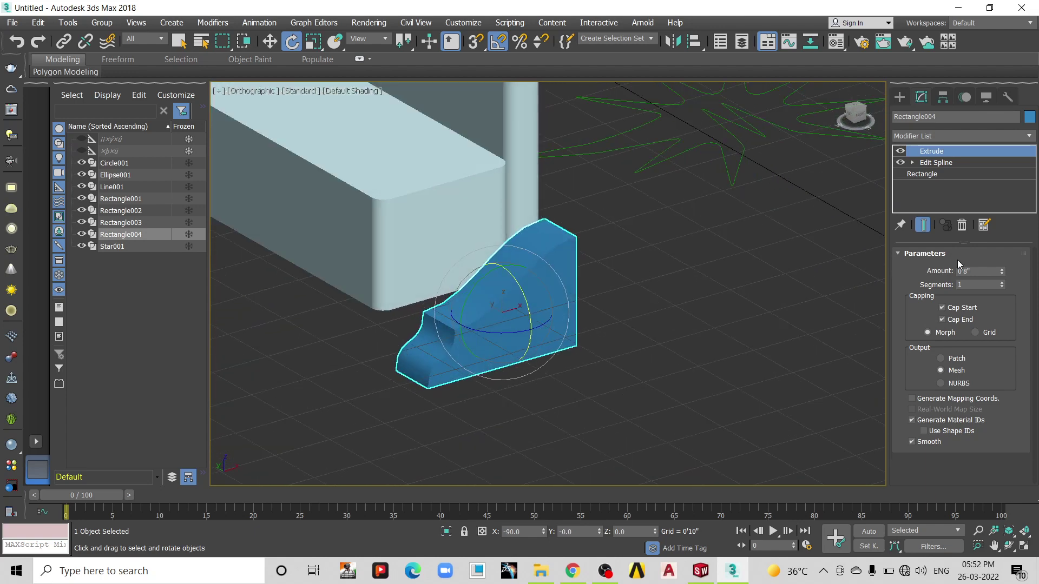
pyautogui.doubleClick(979, 271)
pyautogui.write('4')
pyautogui.press('Return')
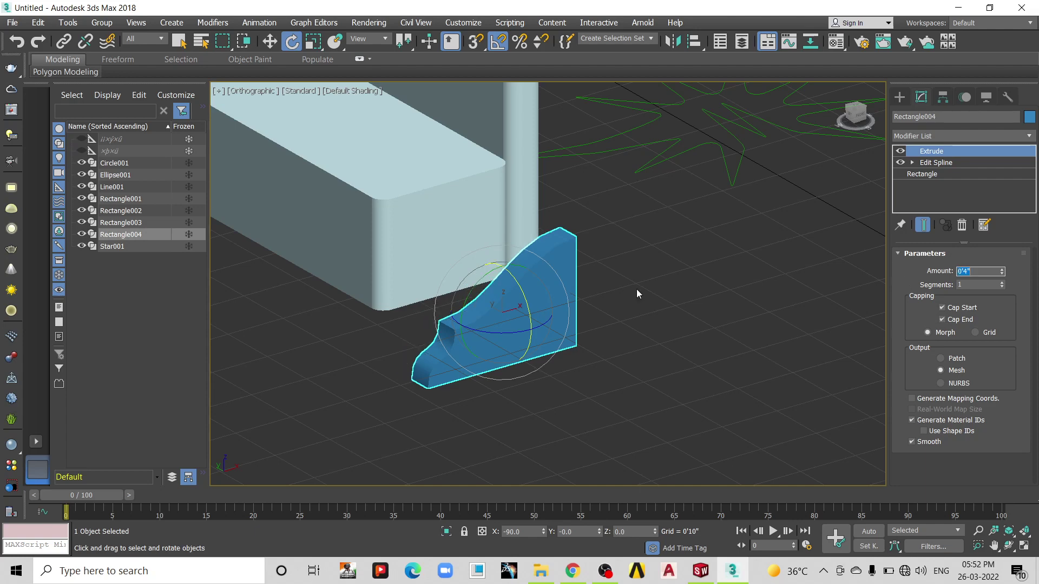
# - Move the bracket with endpoint snap against the box's front corner
pyautogui.keyDown('alt'); pyautogui.moveTo(451, 347); pyautogui.dragTo(433, 267, button='middle'); pyautogui.keyUp('alt')
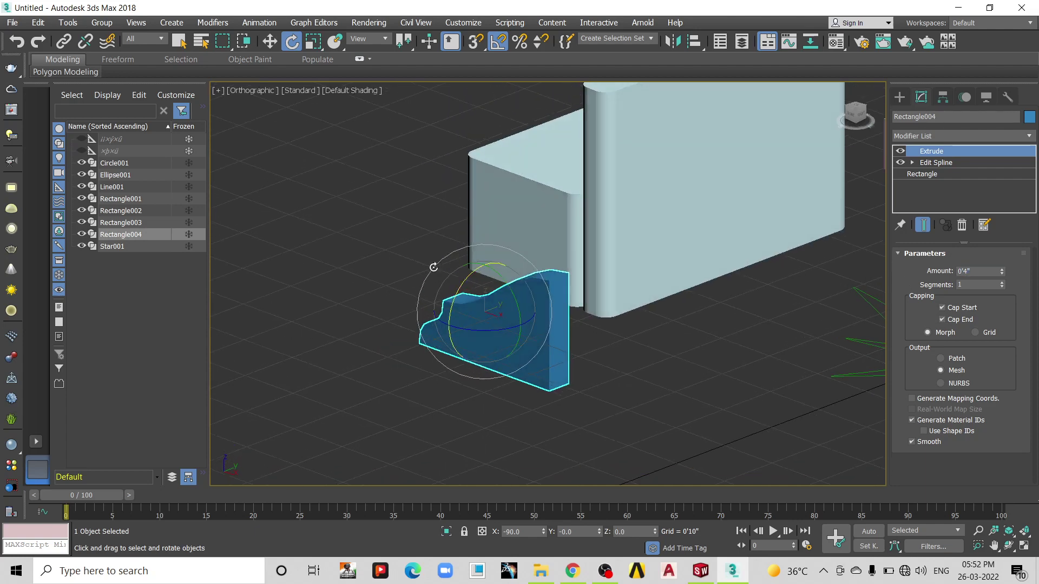
pyautogui.press('w')
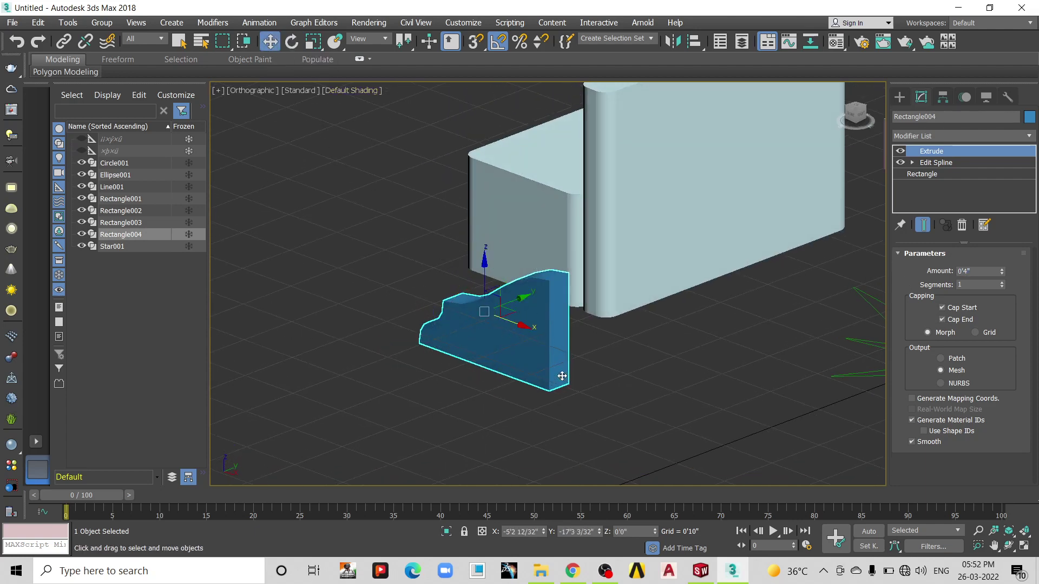
pyautogui.click(477, 40)
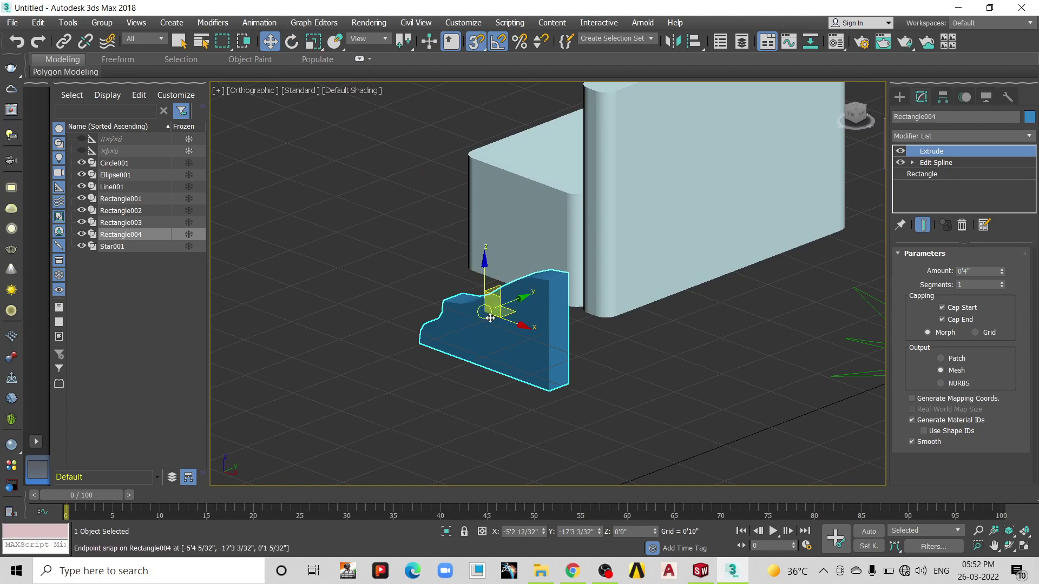
pyautogui.moveTo(560, 372); pyautogui.dragTo(588, 325)
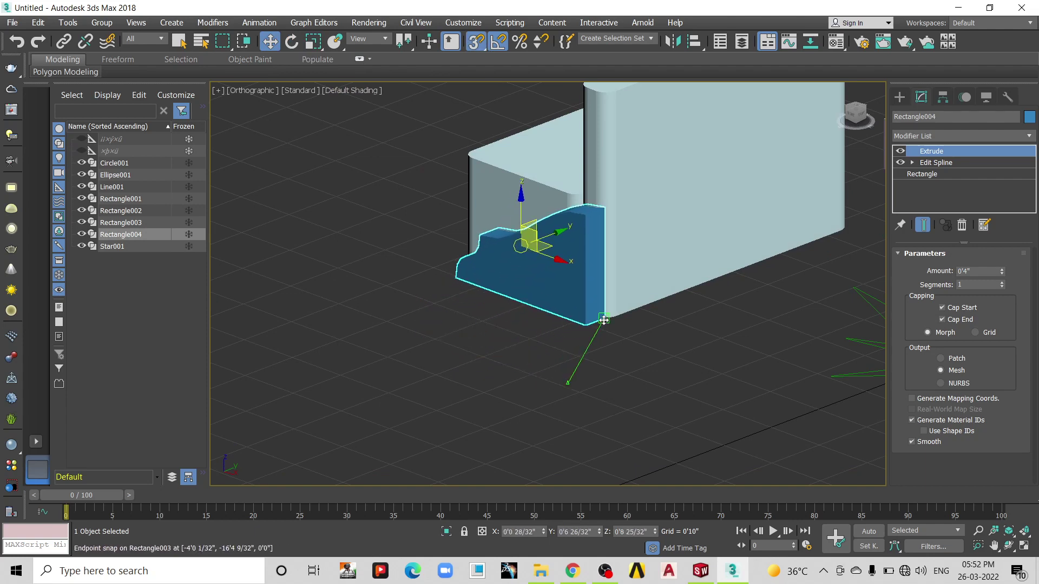
pyautogui.keyDown('alt'); pyautogui.moveTo(543, 323); pyautogui.dragTo(579, 319, button='middle'); pyautogui.keyUp('alt')
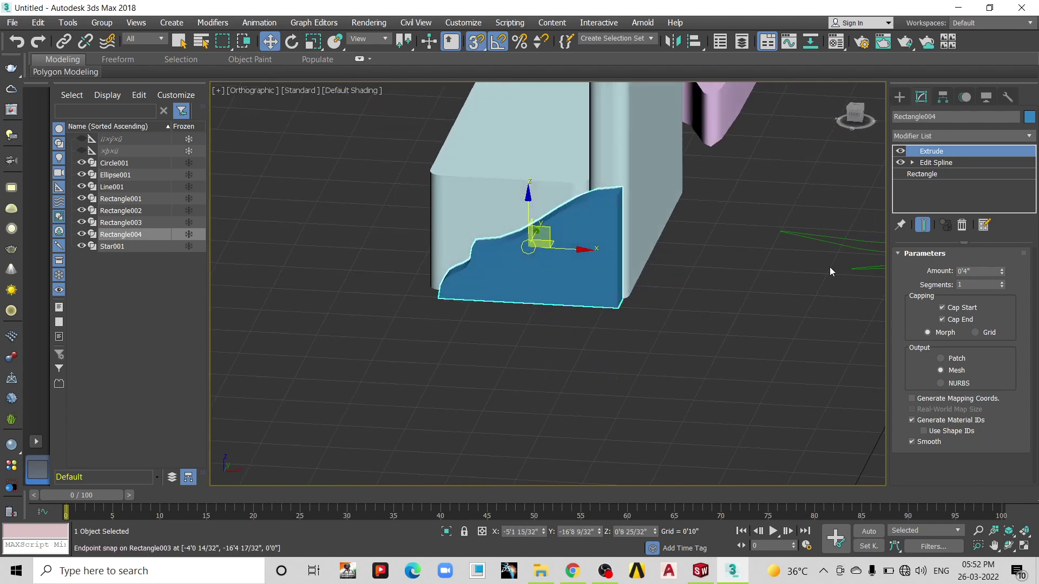
# - Raise the top vertices and pull two outline vertices left to curve the panel's profile
pyautogui.click(941, 162)
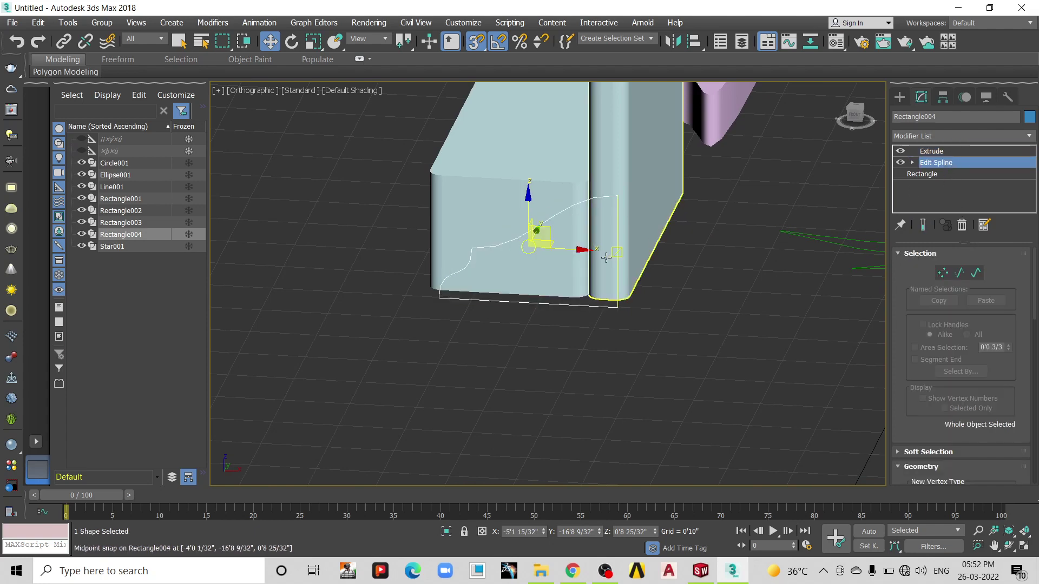
pyautogui.click(942, 273)
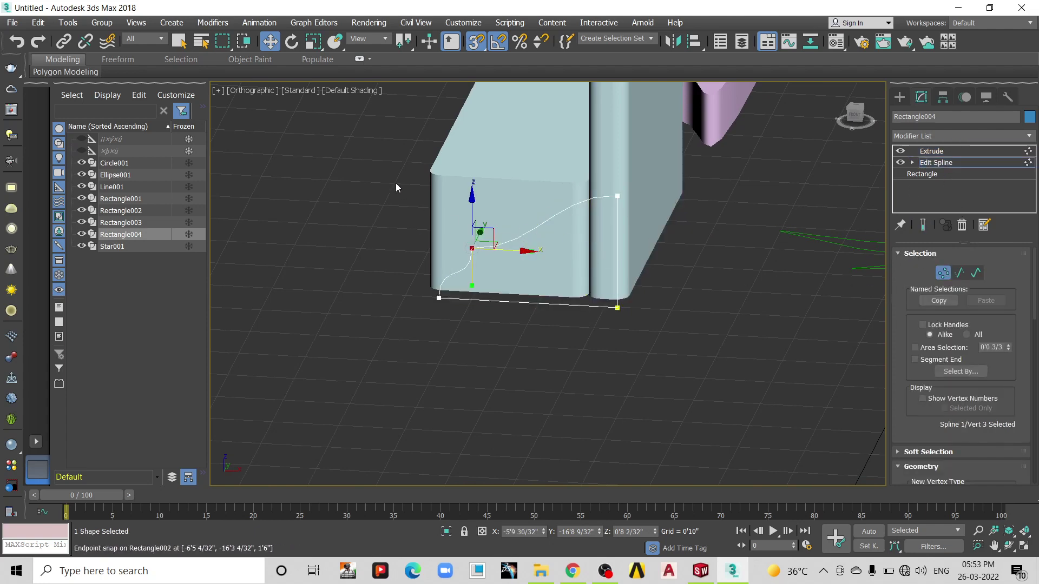
pyautogui.moveTo(650, 268); pyautogui.dragTo(648, 268)
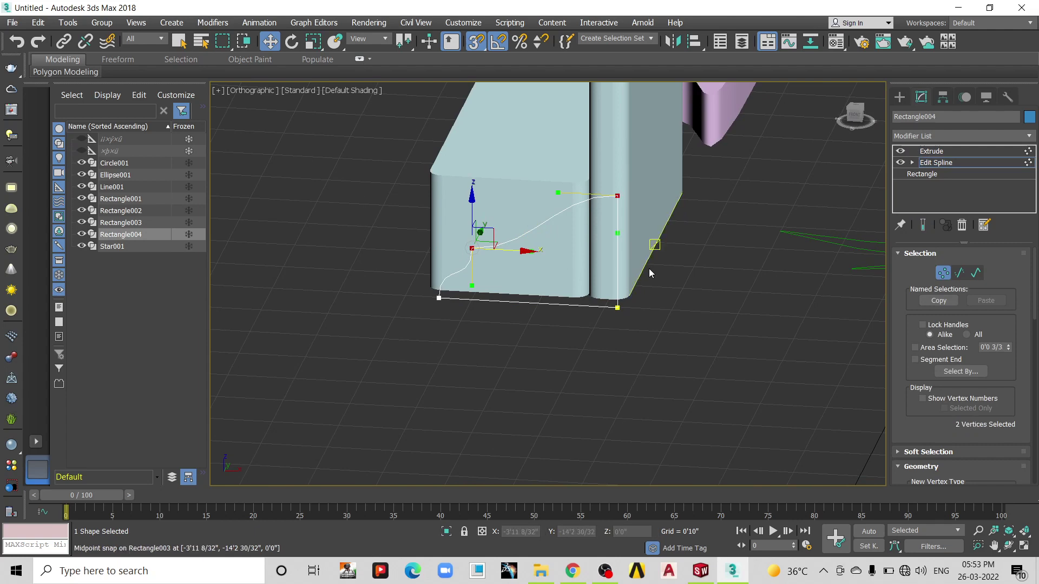
pyautogui.press('s')
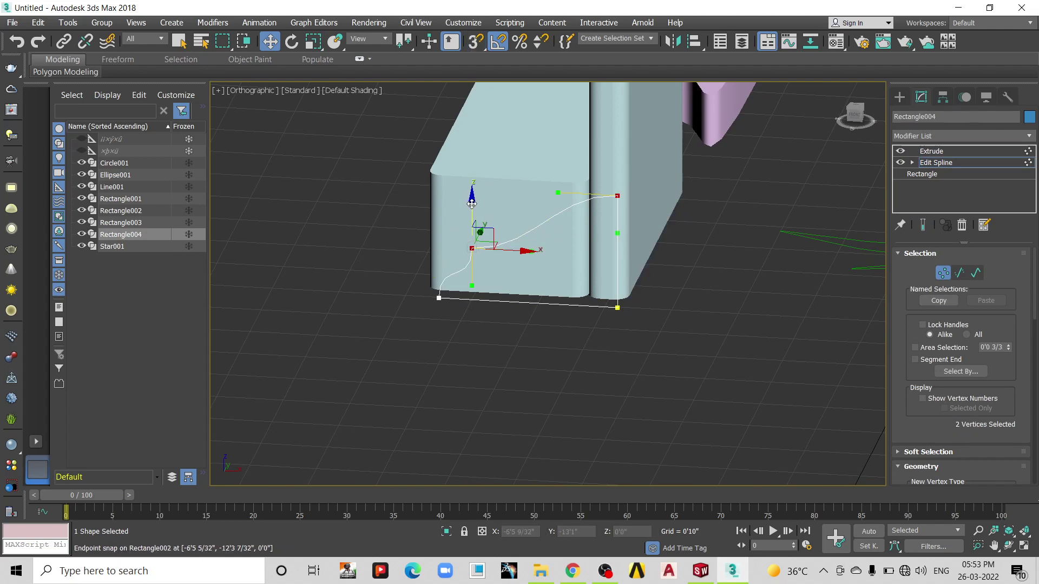
pyautogui.moveTo(472, 204); pyautogui.dragTo(465, 123)
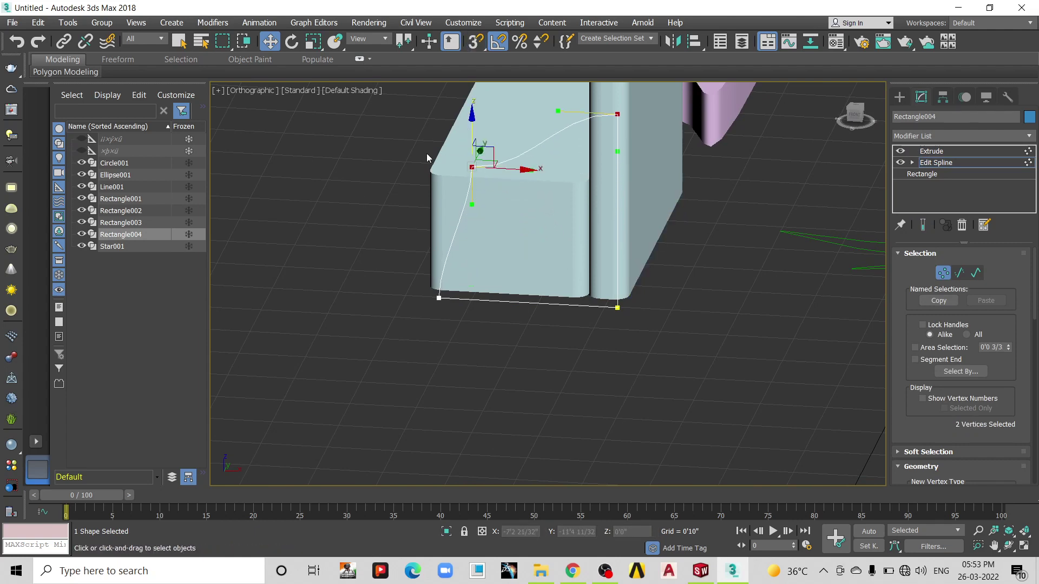
pyautogui.moveTo(474, 237); pyautogui.dragTo(484, 359)
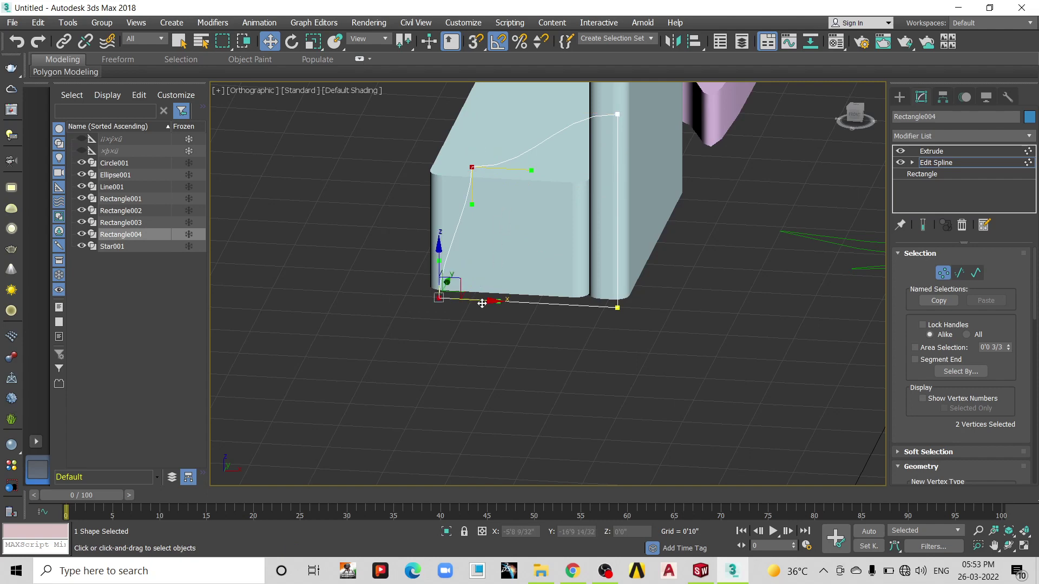
pyautogui.moveTo(481, 303); pyautogui.dragTo(418, 300)
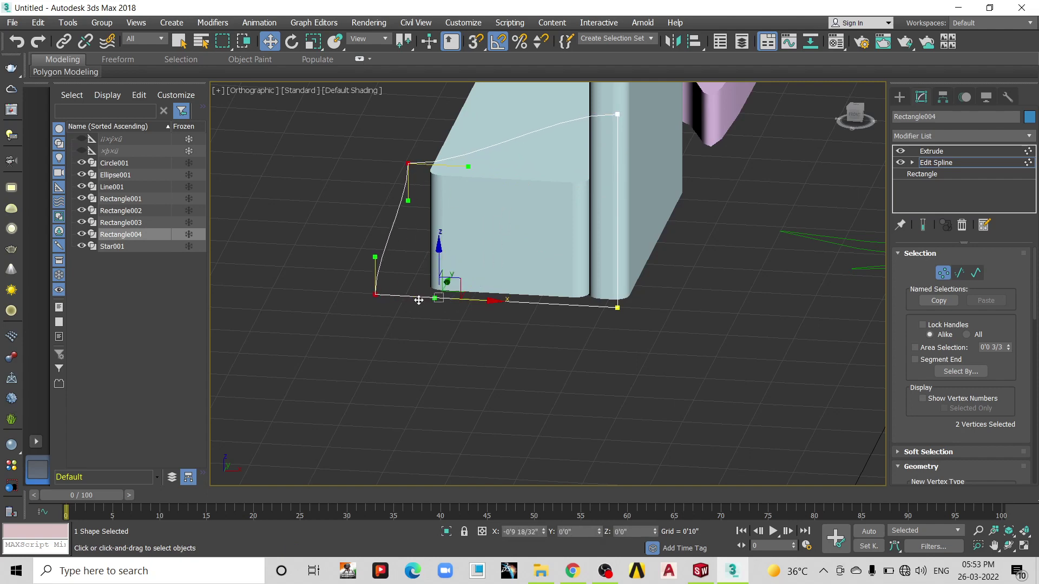
pyautogui.keyDown('alt'); pyautogui.moveTo(529, 276); pyautogui.dragTo(477, 221, button='middle'); pyautogui.keyUp('alt')
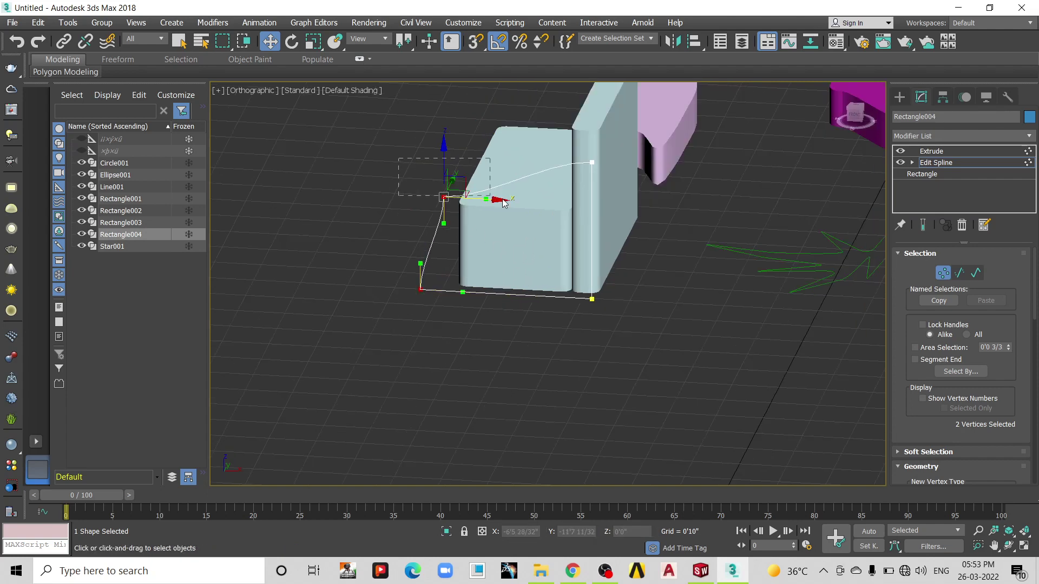
pyautogui.moveTo(616, 210); pyautogui.dragTo(616, 209)
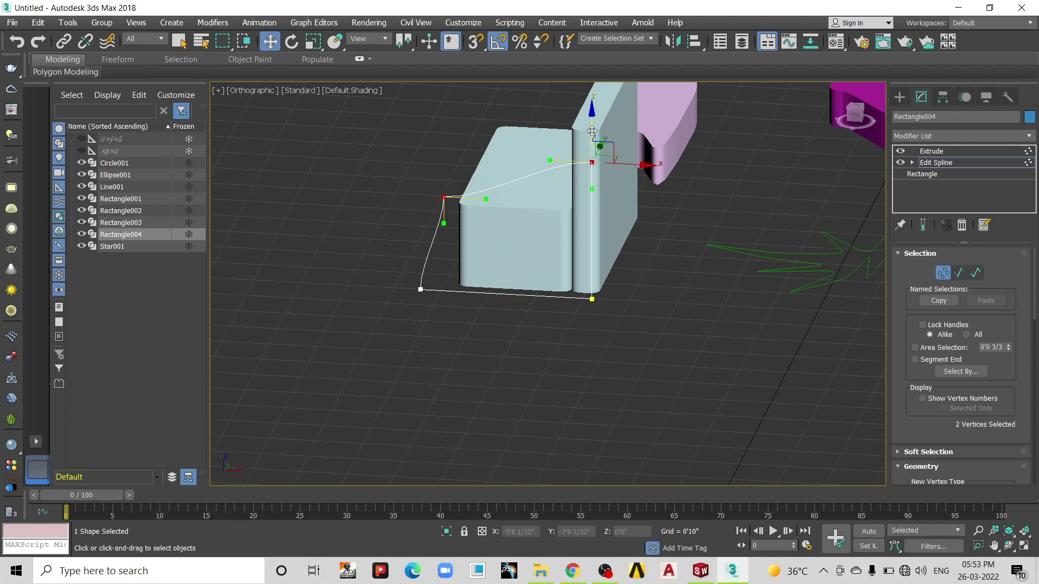
pyautogui.moveTo(591, 131)
pyautogui.mouseDown()
pyautogui.moveTo(591, 100)
pyautogui.moveTo(595, 120)
pyautogui.mouseUp()
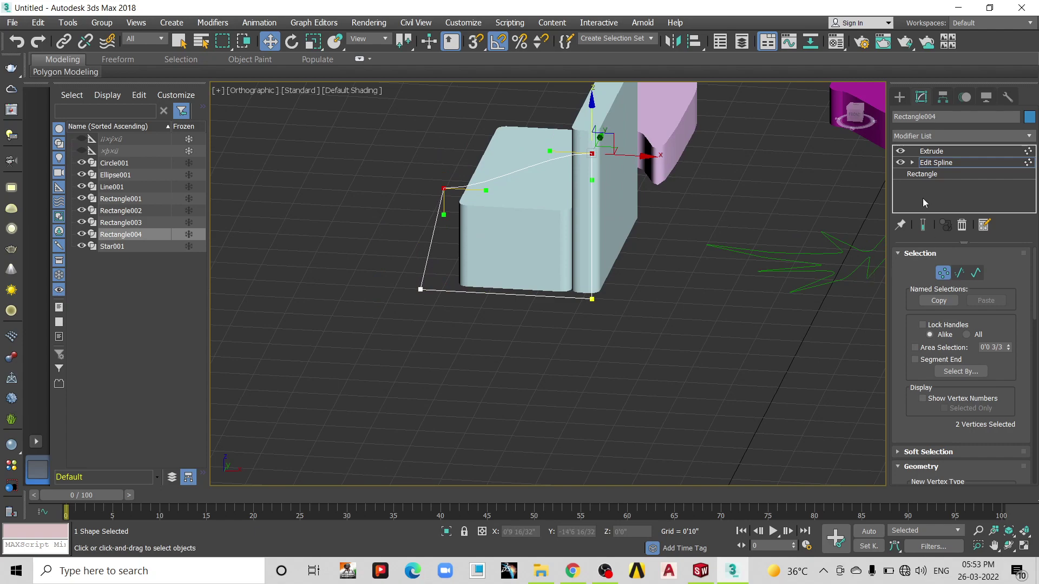
pyautogui.click(925, 152)
# - Move the lower outer corner vertex inward so the panel's outer edge drops straight down
pyautogui.moveTo(463, 329)
pyautogui.keyDown('alt'); pyautogui.mouseDown(button='middle')
pyautogui.moveTo(471, 348)
pyautogui.moveTo(599, 342)
pyautogui.mouseUp(button='middle'); pyautogui.keyUp('alt')
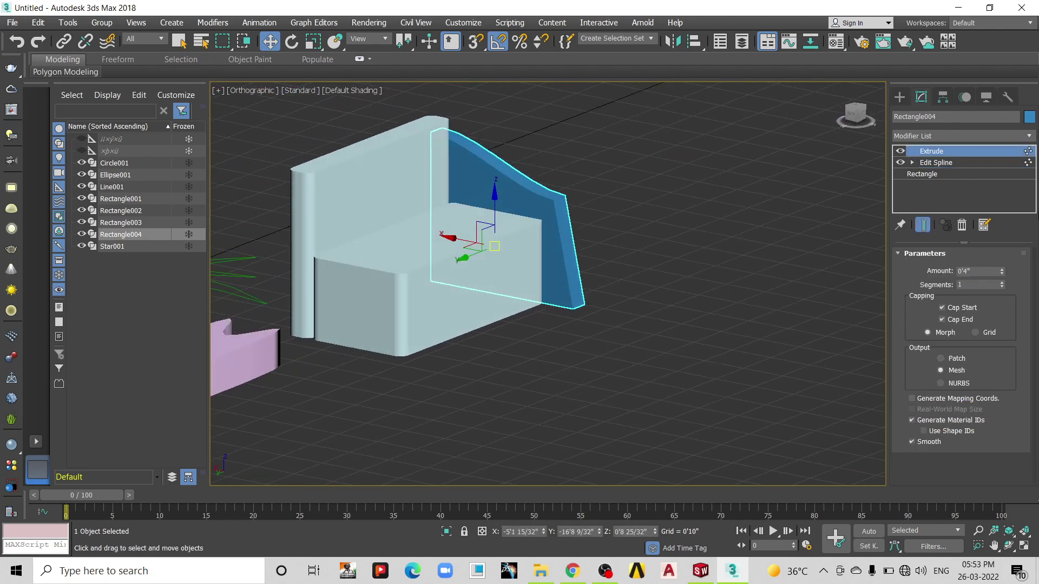
pyautogui.click(927, 164)
pyautogui.click(583, 303)
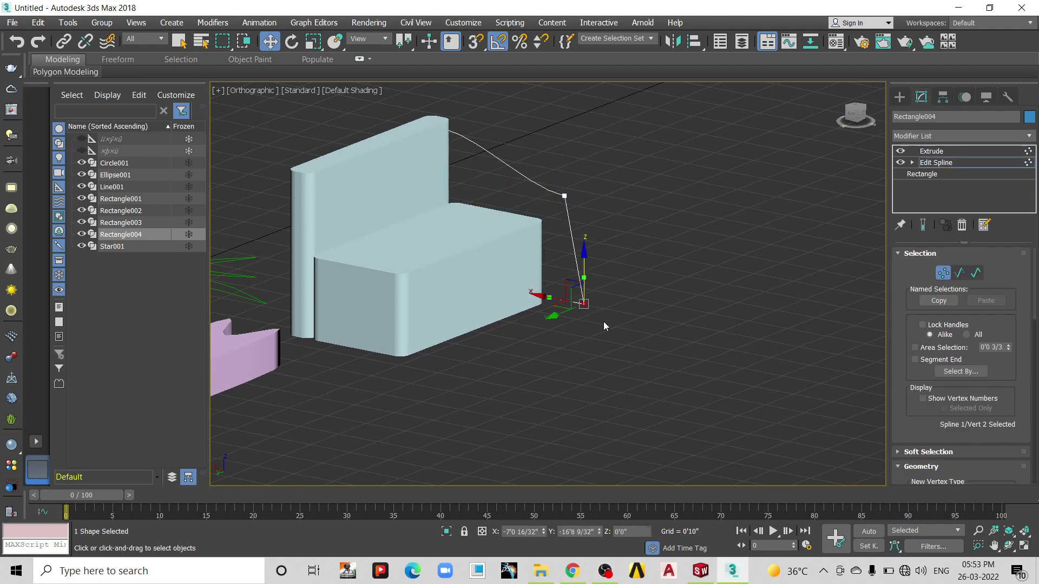
pyautogui.moveTo(552, 299); pyautogui.dragTo(524, 293)
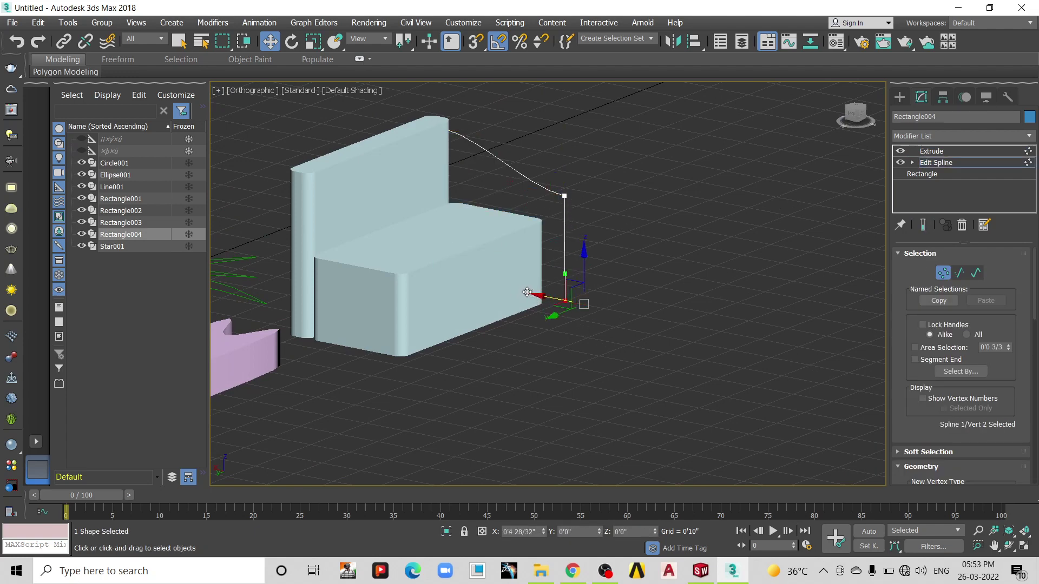
pyautogui.click(956, 150)
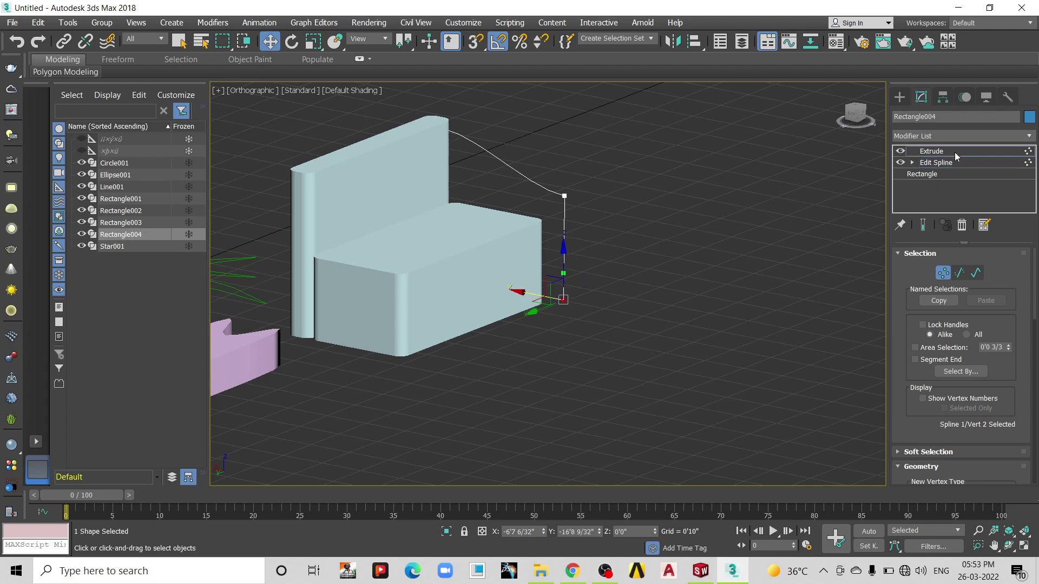
pyautogui.click(715, 245)
pyautogui.click(563, 213)
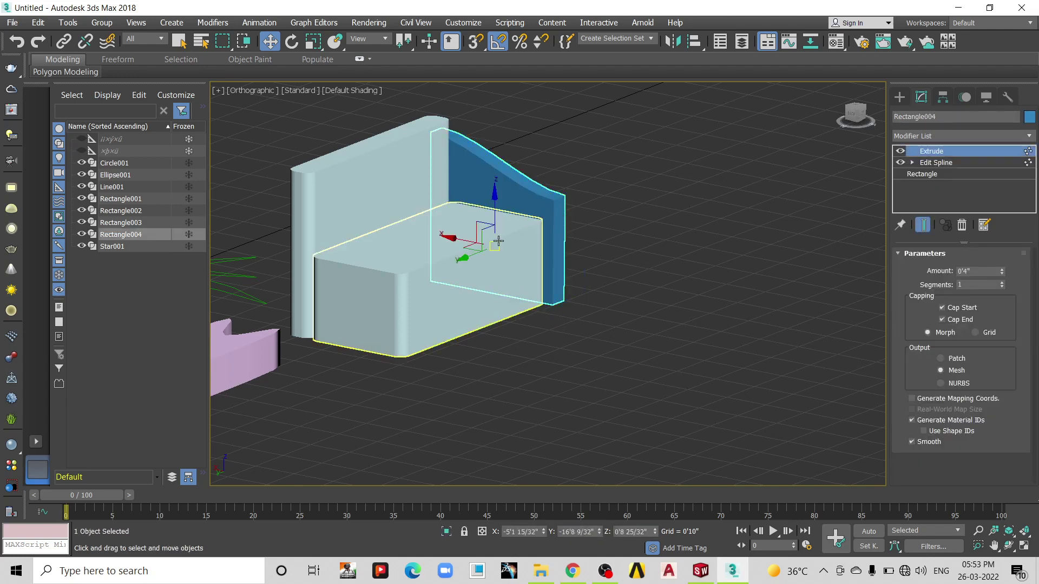
# - Shift-drag a copy of Rectangle004 to the seat's left side as Rectangle005 and nudge it into place
pyautogui.moveTo(470, 257); pyautogui.dragTo(324, 339)
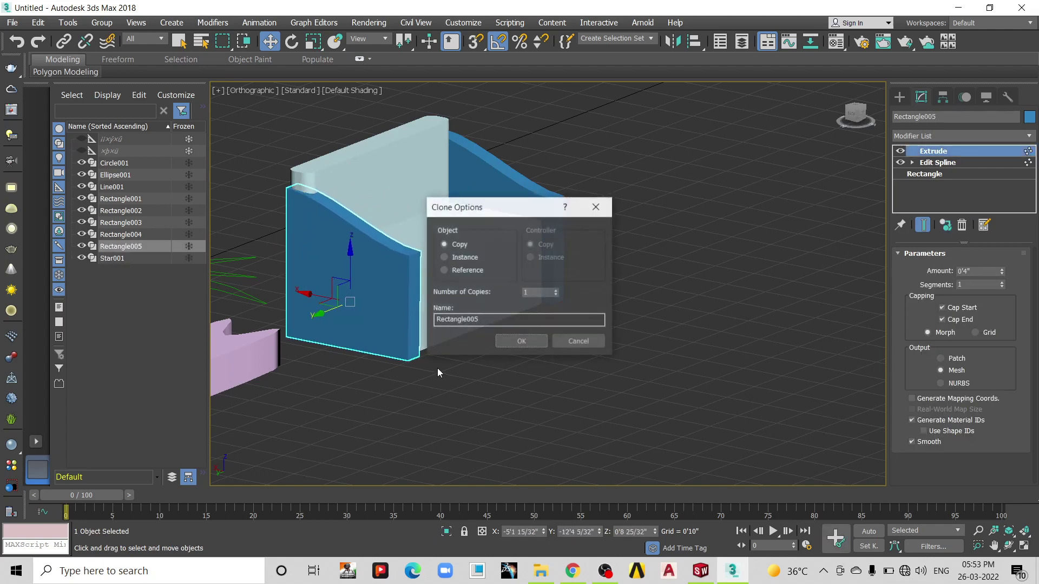
pyautogui.click(525, 346)
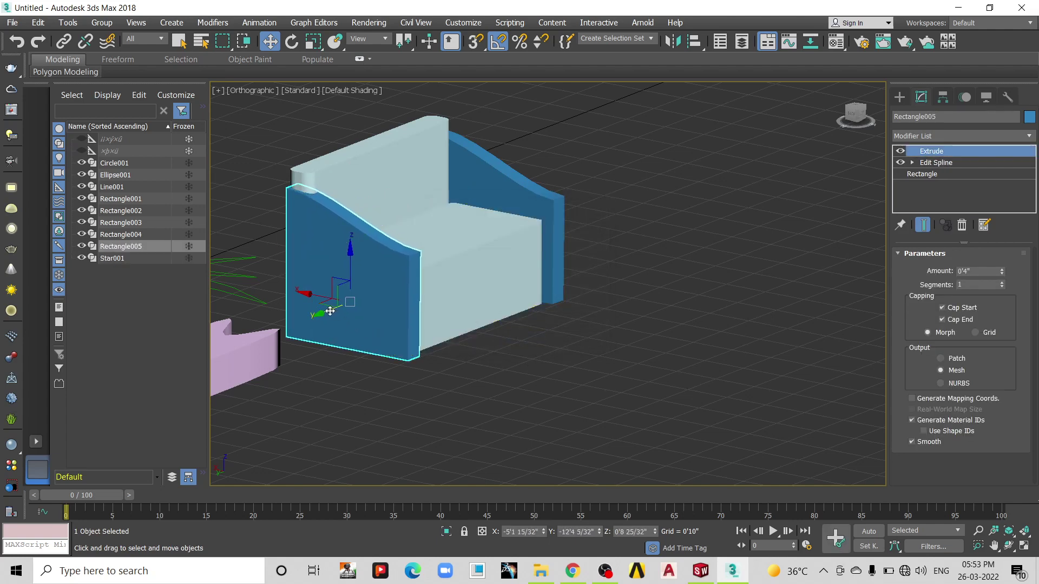
pyautogui.moveTo(329, 311); pyautogui.dragTo(326, 312)
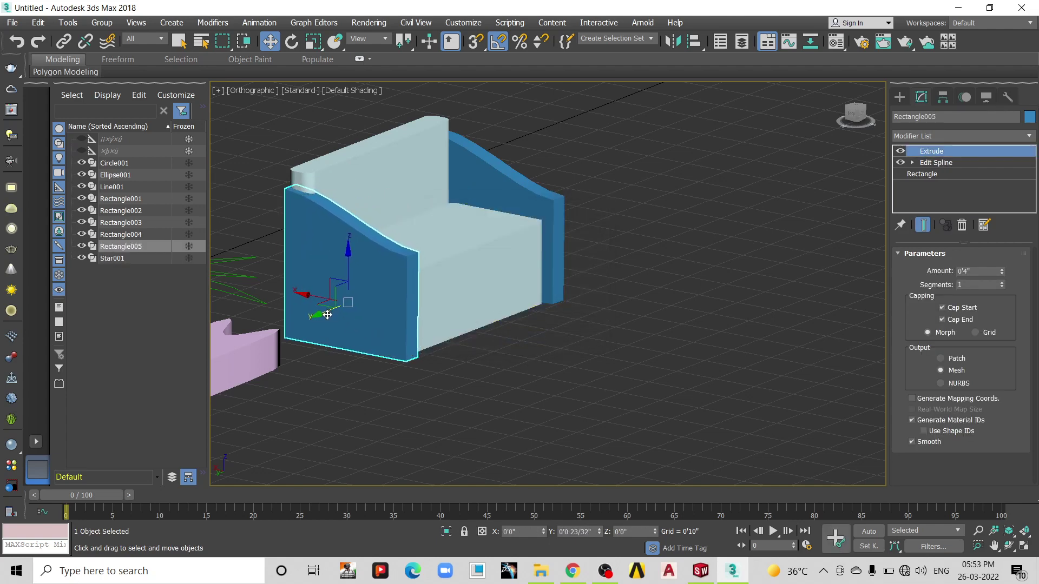
pyautogui.click(674, 290)
pyautogui.moveTo(583, 319)
pyautogui.keyDown('alt'); pyautogui.mouseDown(button='middle')
pyautogui.moveTo(574, 338)
pyautogui.moveTo(531, 299)
pyautogui.moveTo(556, 274)
pyautogui.mouseUp(button='middle'); pyautogui.keyUp('alt')
# - Draw Helix001 beside the star with Radius 2 of 0 and 5.9 turns
pyautogui.scroll(2, 608, 278)
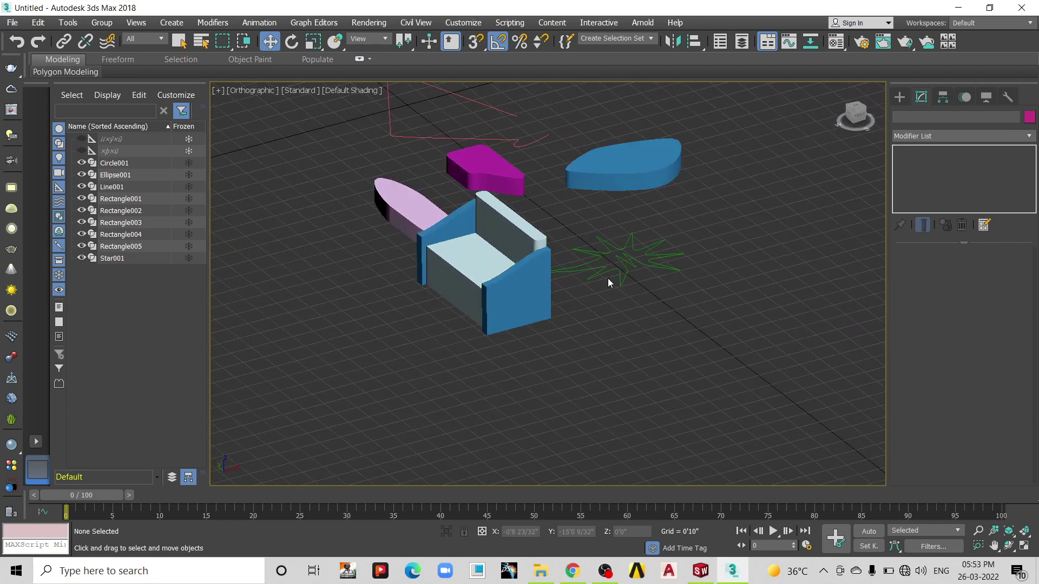
pyautogui.scroll(2, 608, 278)
pyautogui.scroll(2, 595, 271)
pyautogui.click(899, 96)
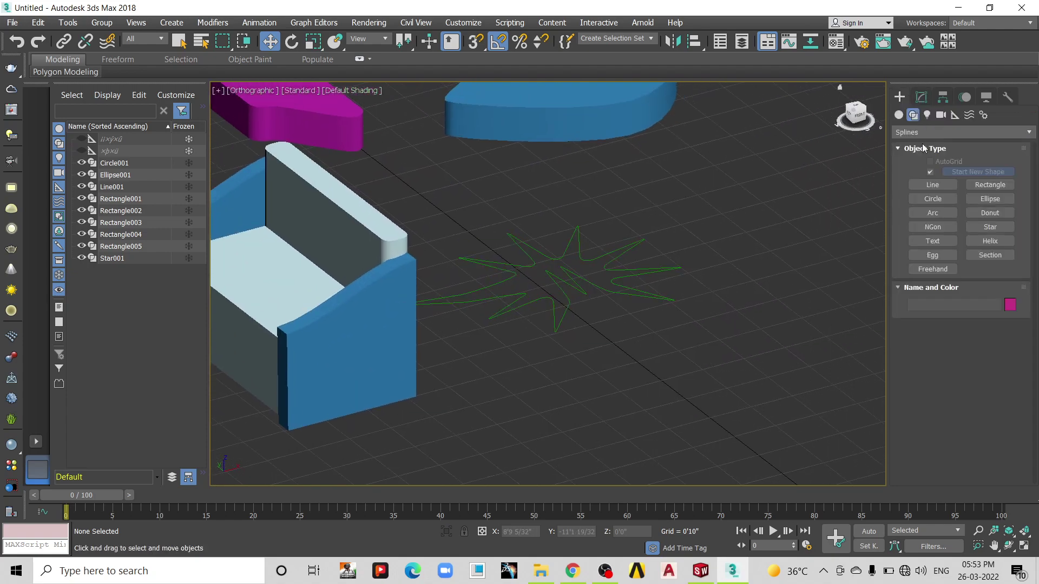
pyautogui.scroll(-5, 731, 245)
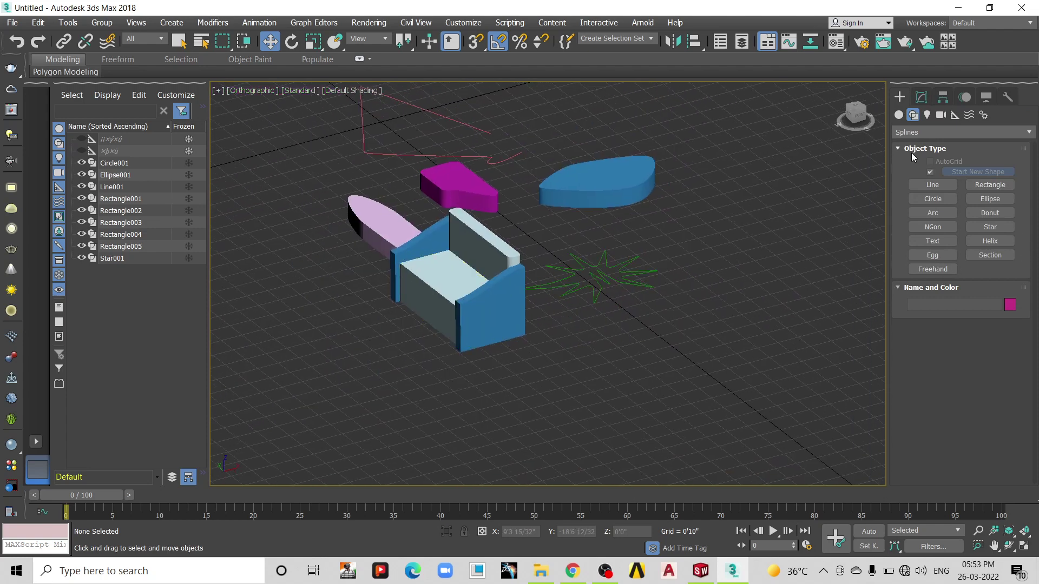
pyautogui.moveTo(547, 258); pyautogui.dragTo(533, 253, button='middle')
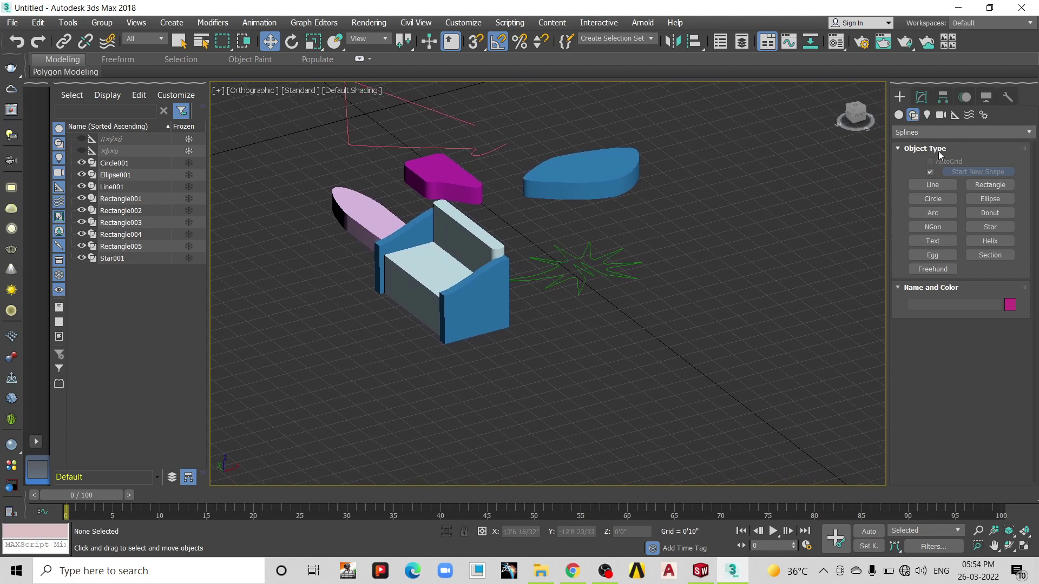
pyautogui.click(990, 241)
pyautogui.moveTo(675, 339); pyautogui.dragTo(714, 387)
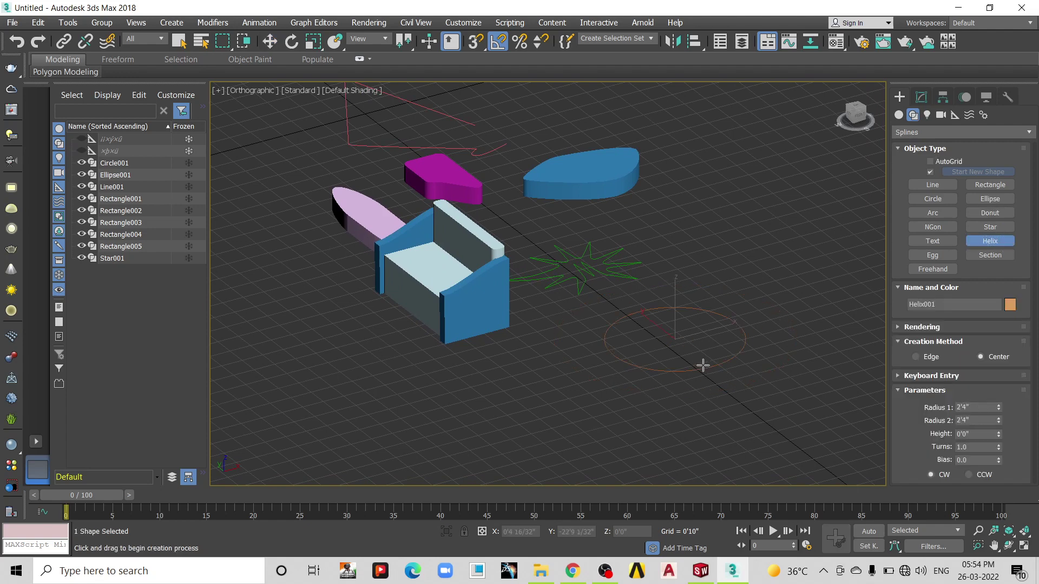
pyautogui.click(702, 291)
pyautogui.click(698, 197)
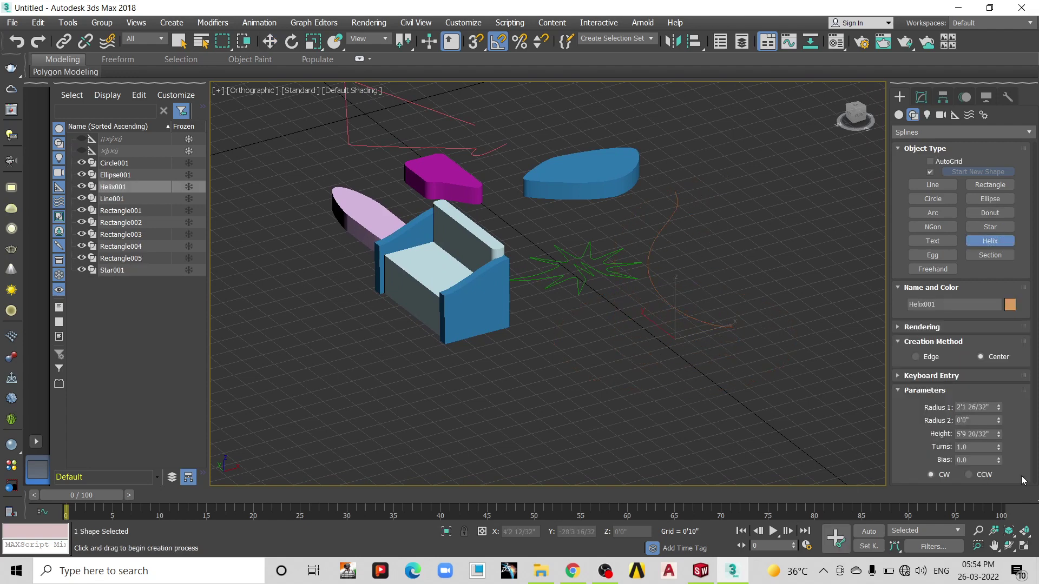
pyautogui.moveTo(998, 446); pyautogui.dragTo(998, 411)
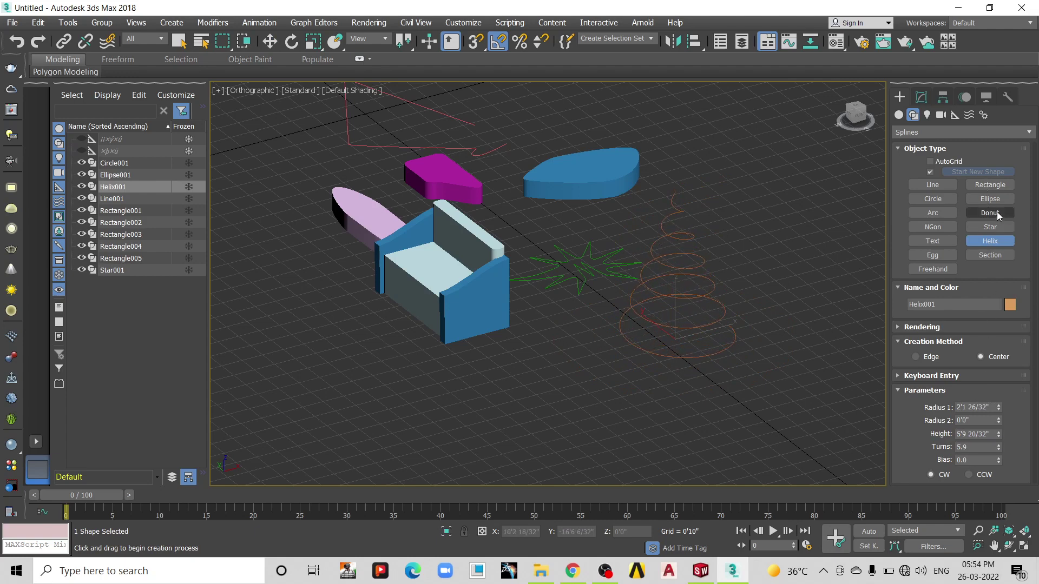
# - Draw a six-point zigzag line (Line002) across the lower part of the viewport
pyautogui.click(932, 184)
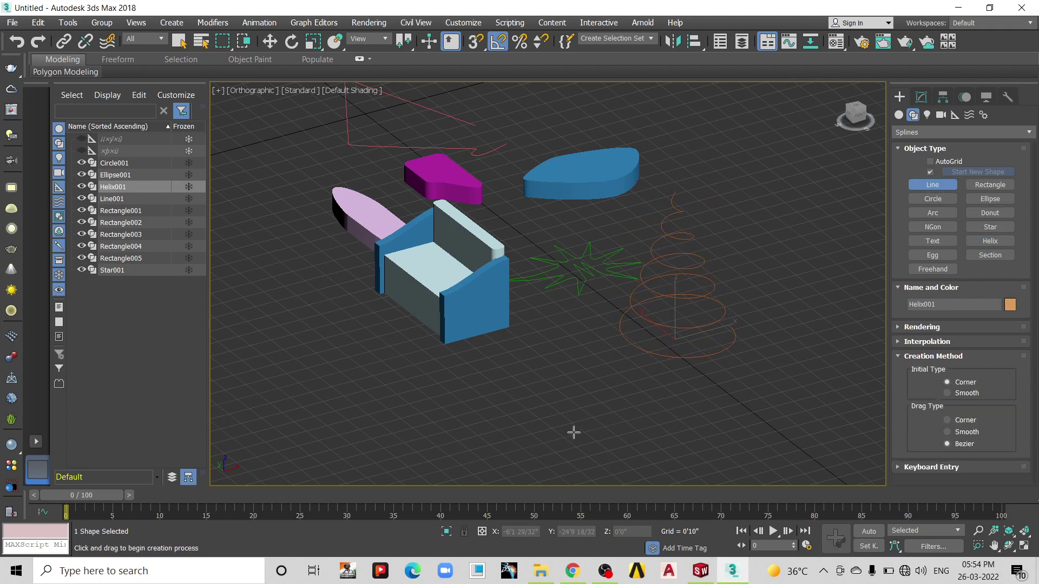
pyautogui.click(573, 430)
pyautogui.click(529, 377)
pyautogui.click(614, 415)
pyautogui.click(650, 373)
pyautogui.click(725, 425)
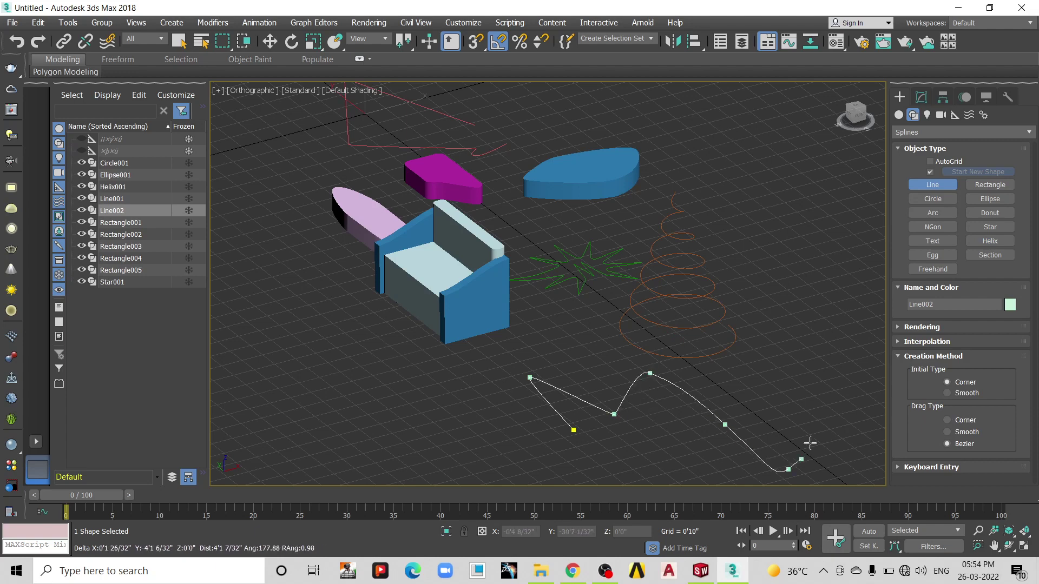
pyautogui.click(852, 377)
pyautogui.rightClick(853, 374)
pyautogui.moveTo(774, 411)
pyautogui.mouseDown(button='middle')
pyautogui.moveTo(657, 365)
pyautogui.moveTo(581, 315)
pyautogui.mouseUp(button='middle')
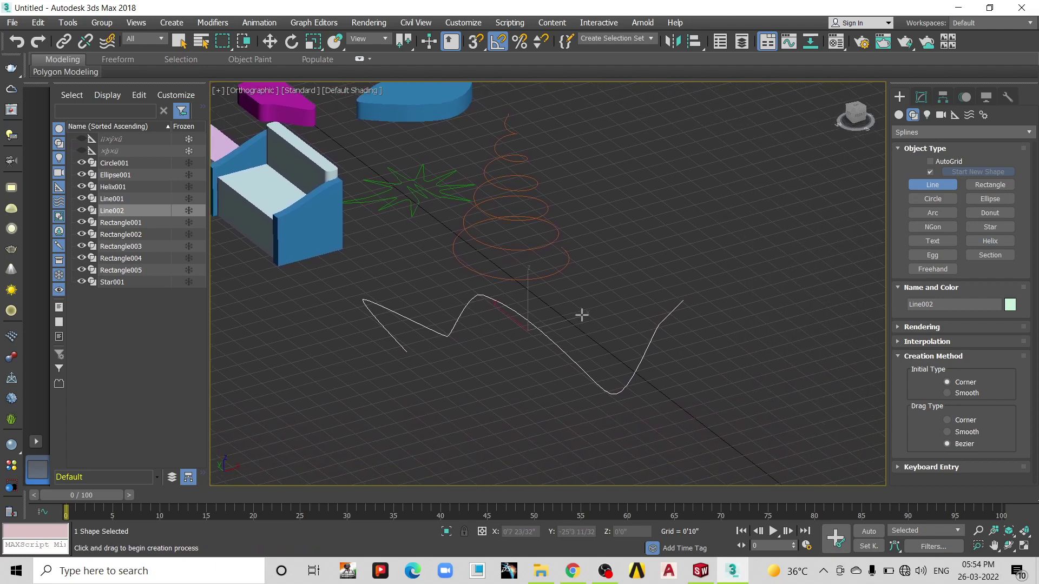
# - Draw a small star (Star002) and a six-sided NGon001 beside the zigzag line
pyautogui.click(989, 227)
pyautogui.moveTo(746, 322); pyautogui.dragTo(755, 327)
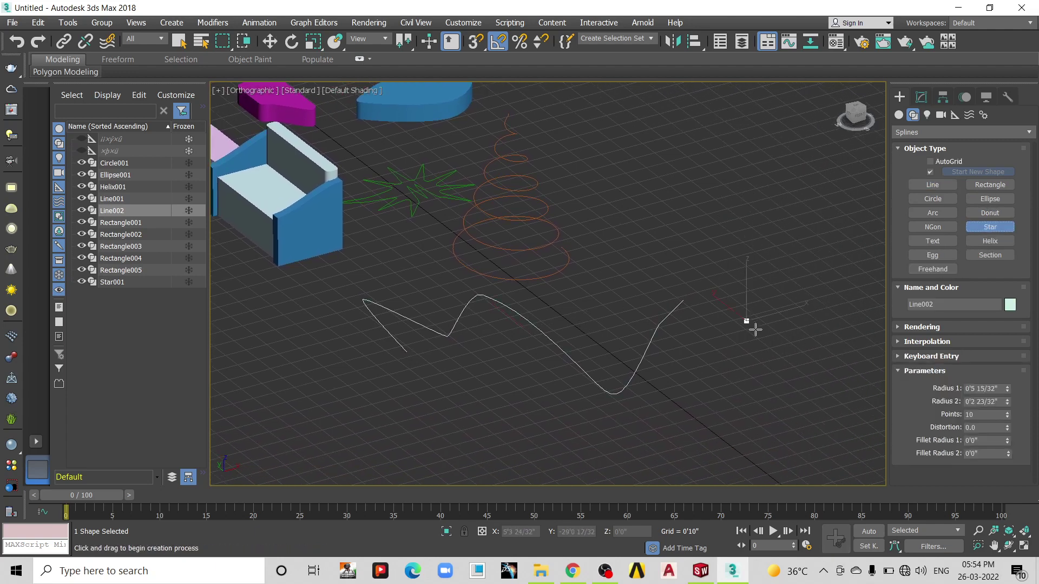
pyautogui.scroll(3, 756, 326)
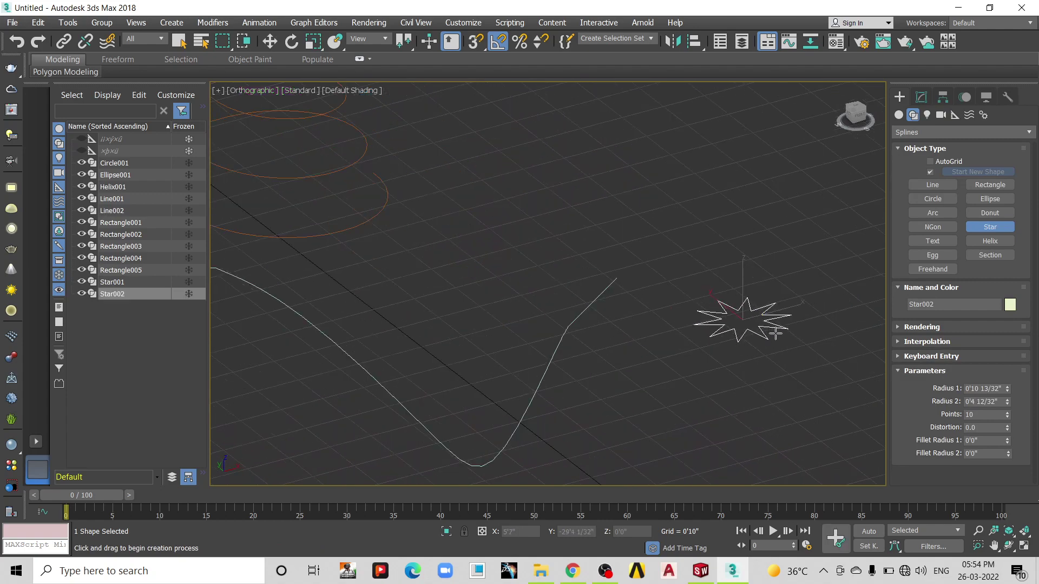
pyautogui.click(932, 229)
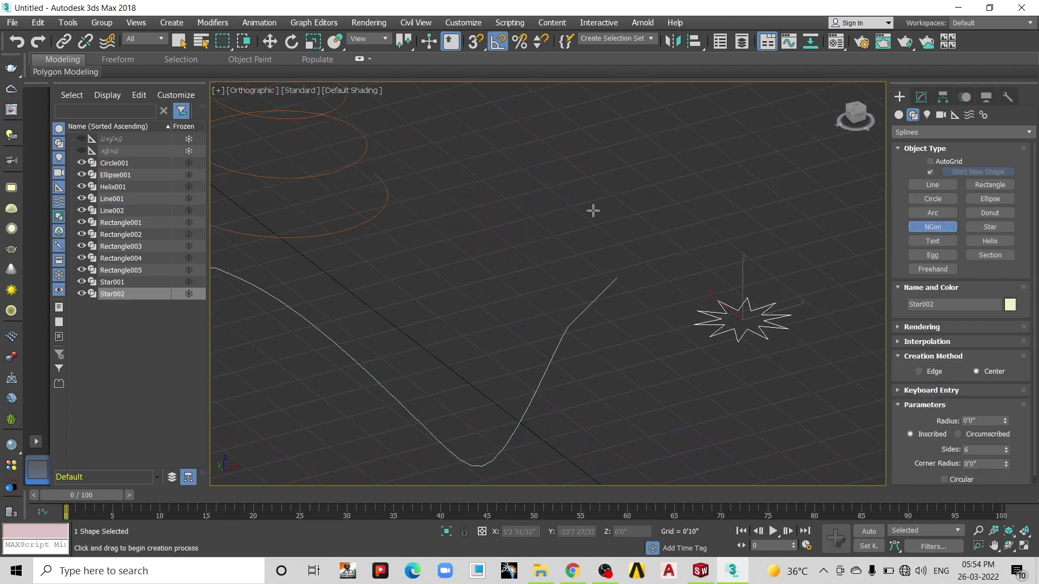
pyautogui.moveTo(593, 211); pyautogui.dragTo(635, 227)
pyautogui.scroll(-2, 642, 230)
pyautogui.scroll(-1, 681, 274)
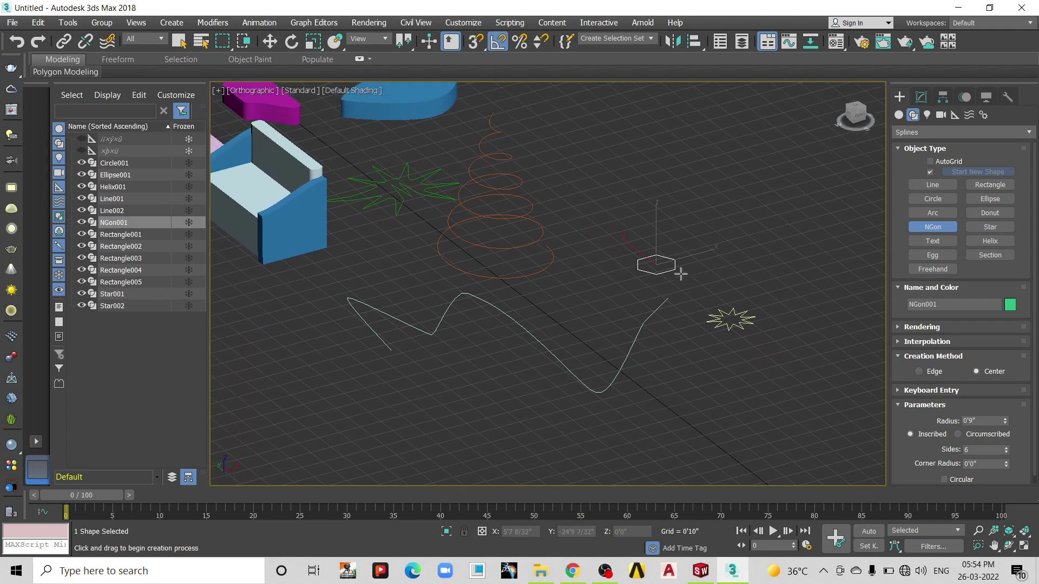
# - Draw a large 9'7 18/32" by 5'8 19/32" rectangle (Rectangle006) in empty space
pyautogui.click(981, 186)
pyautogui.moveTo(633, 162); pyautogui.dragTo(561, 248, button='middle')
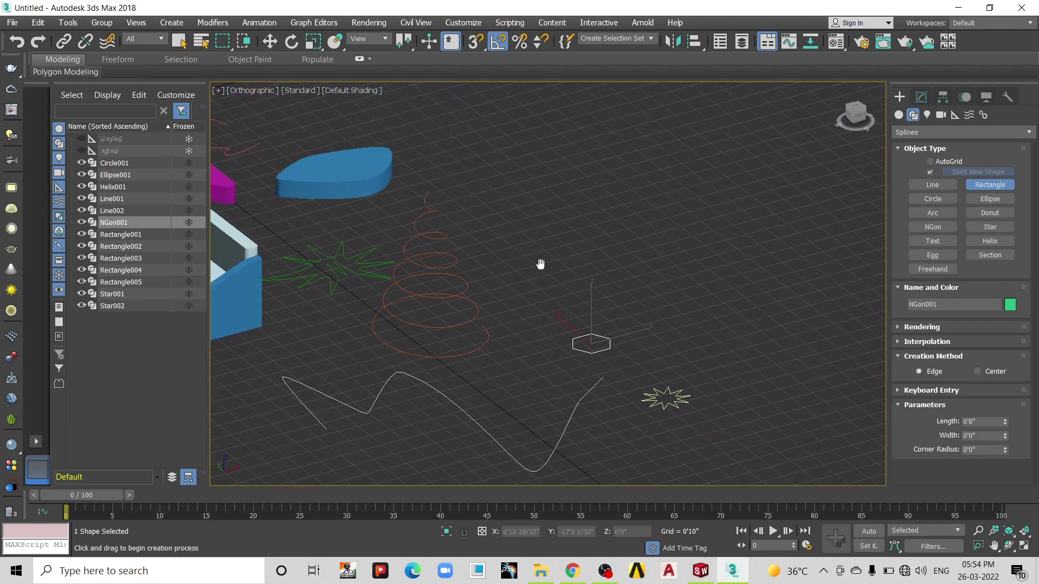
pyautogui.moveTo(568, 146); pyautogui.dragTo(582, 281)
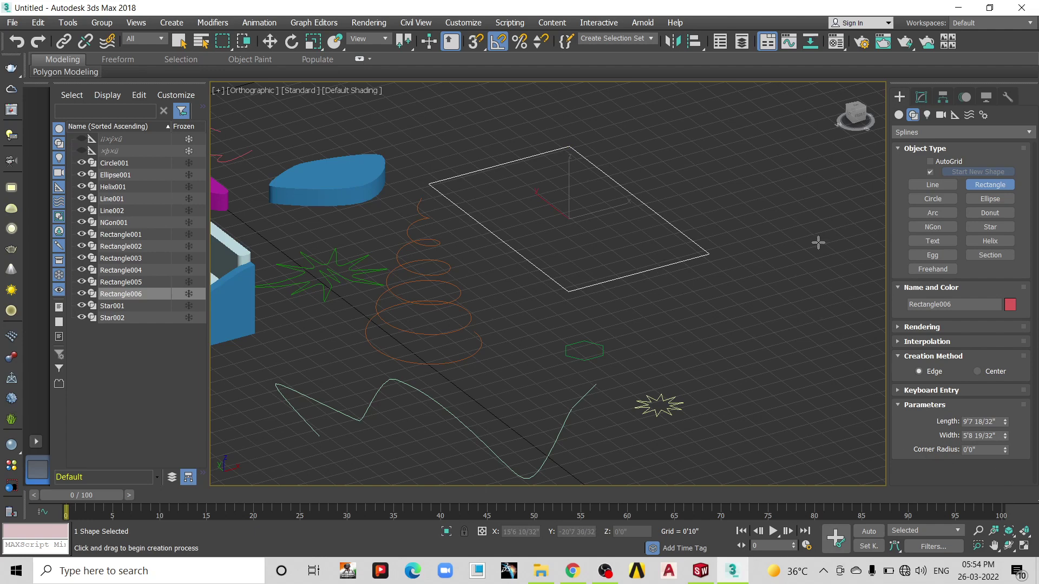
pyautogui.click(932, 184)
pyautogui.scroll(2, 762, 232)
# - Draw Line003 as a closed outline with a zigzag top edge and confirm closing it
pyautogui.scroll(2, 714, 269)
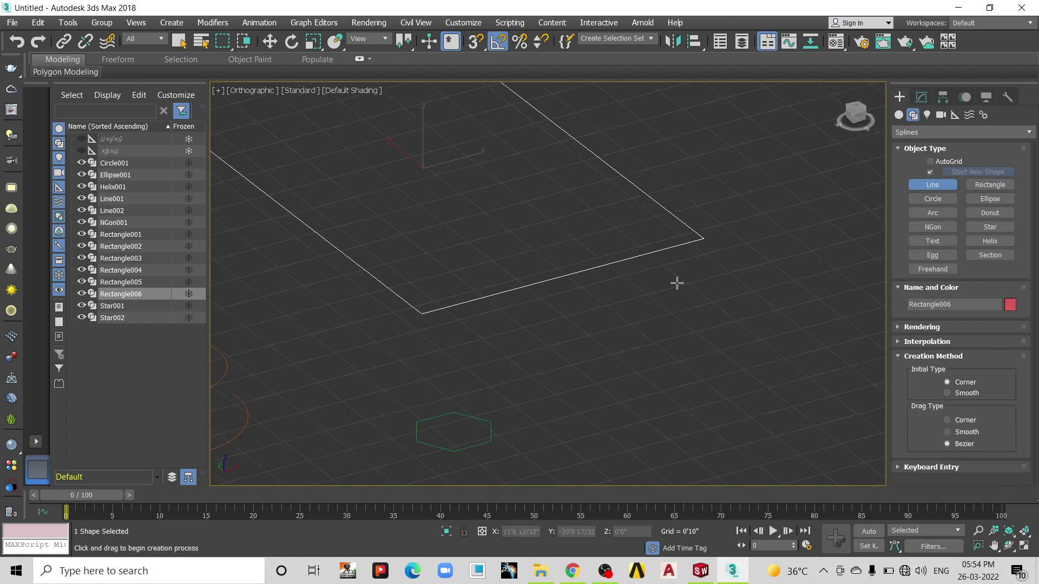
pyautogui.click(676, 283)
pyautogui.click(703, 277)
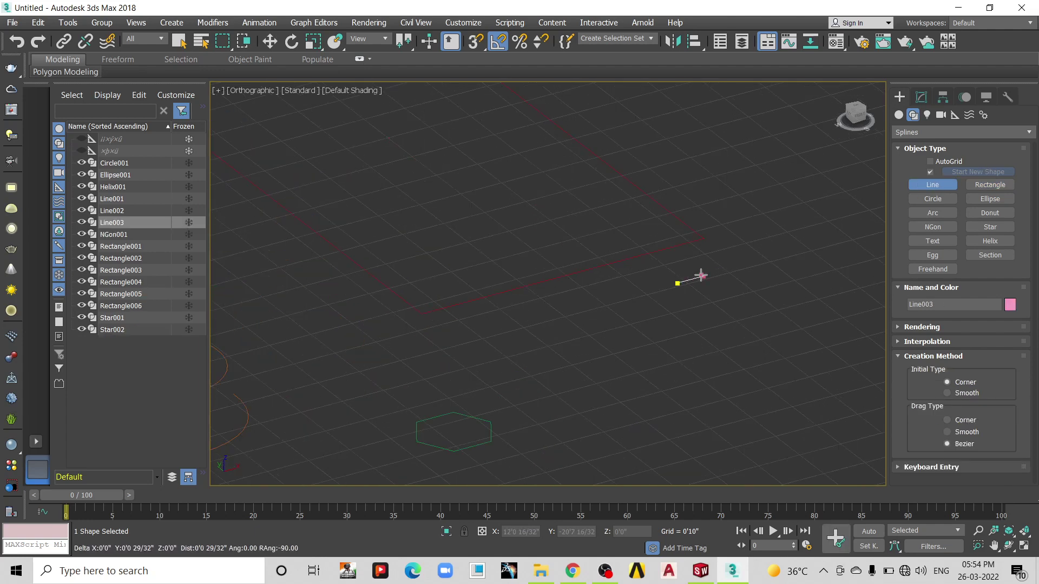
pyautogui.click(716, 285)
pyautogui.click(739, 279)
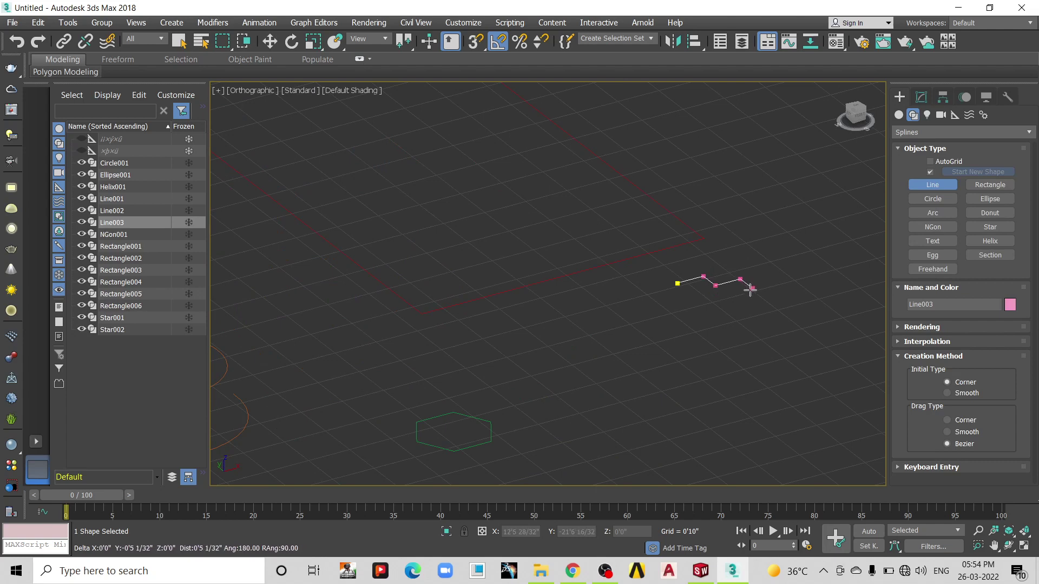
pyautogui.click(778, 285)
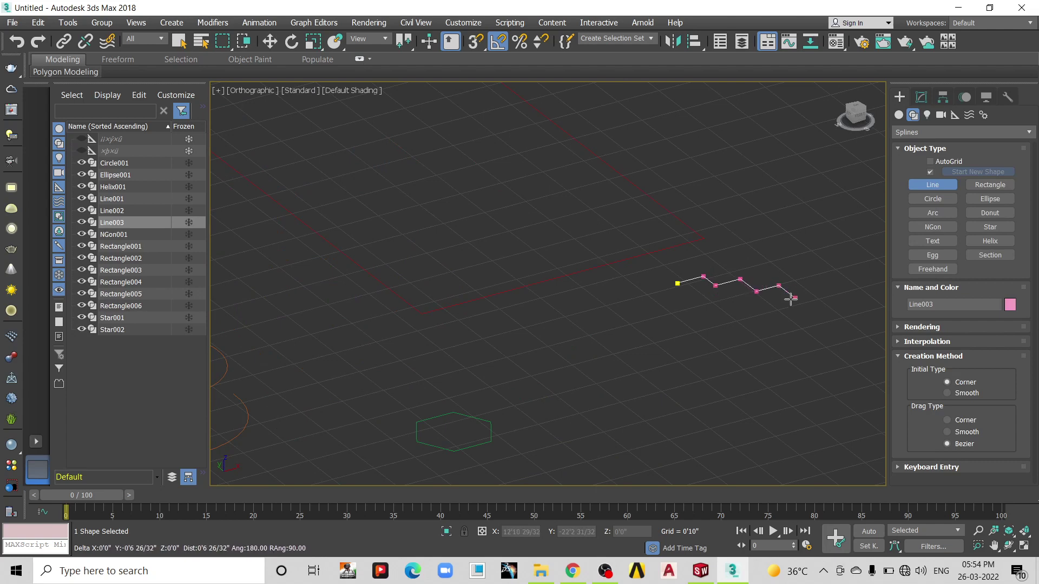
pyautogui.click(823, 292)
pyautogui.click(842, 308)
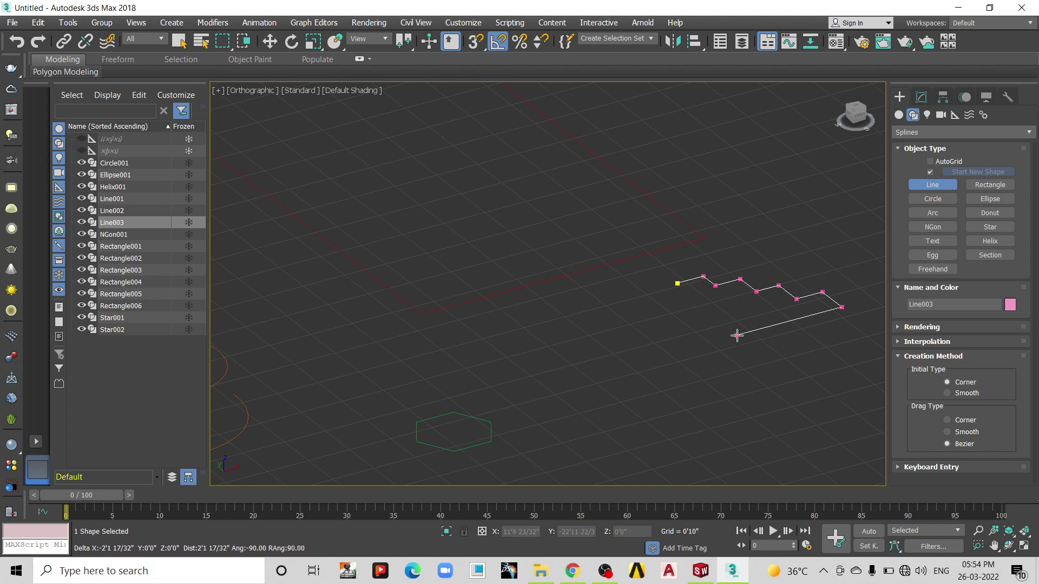
pyautogui.click(737, 335)
pyautogui.click(678, 284)
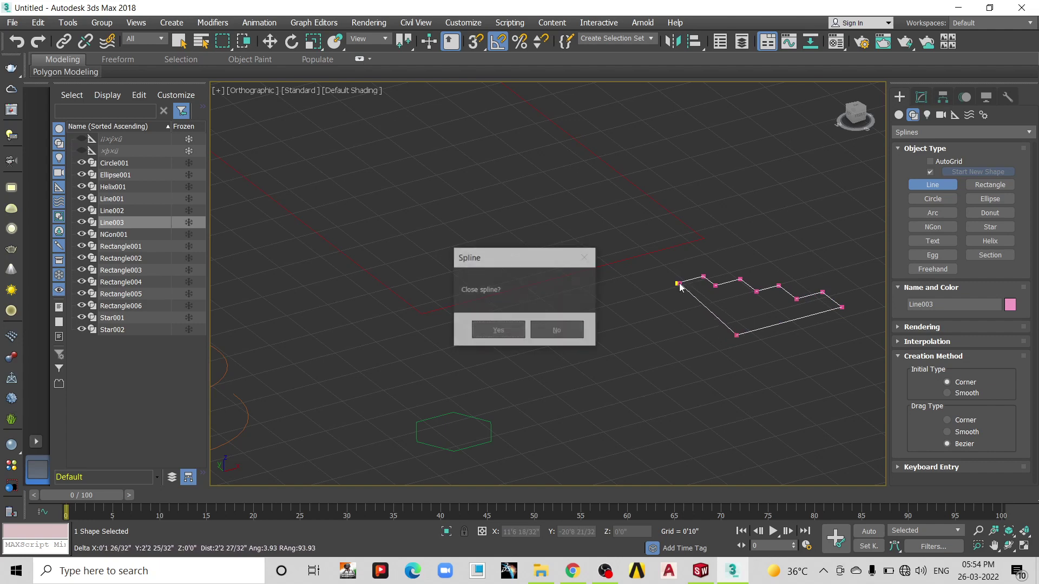
pyautogui.click(497, 330)
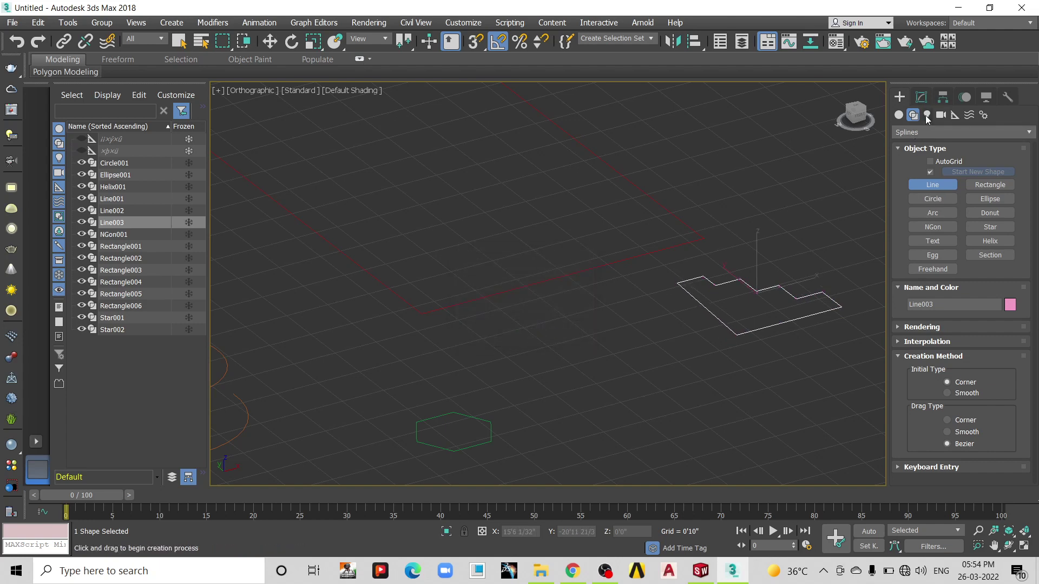
# - In Line003's Vertex mode, snap the bottom corner vertex slightly to the right
pyautogui.click(921, 98)
pyautogui.click(943, 302)
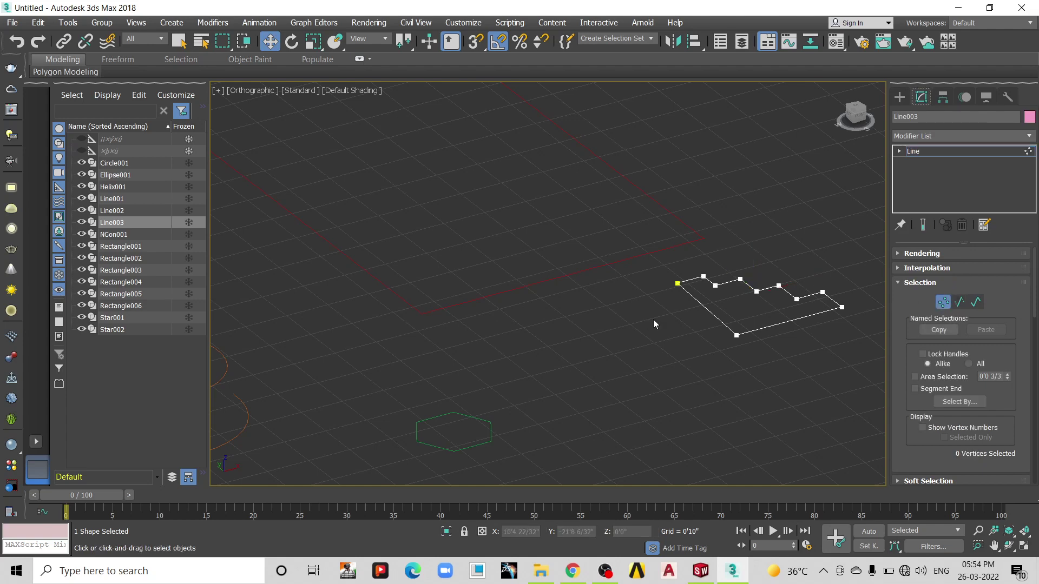
pyautogui.moveTo(737, 358); pyautogui.dragTo(740, 347)
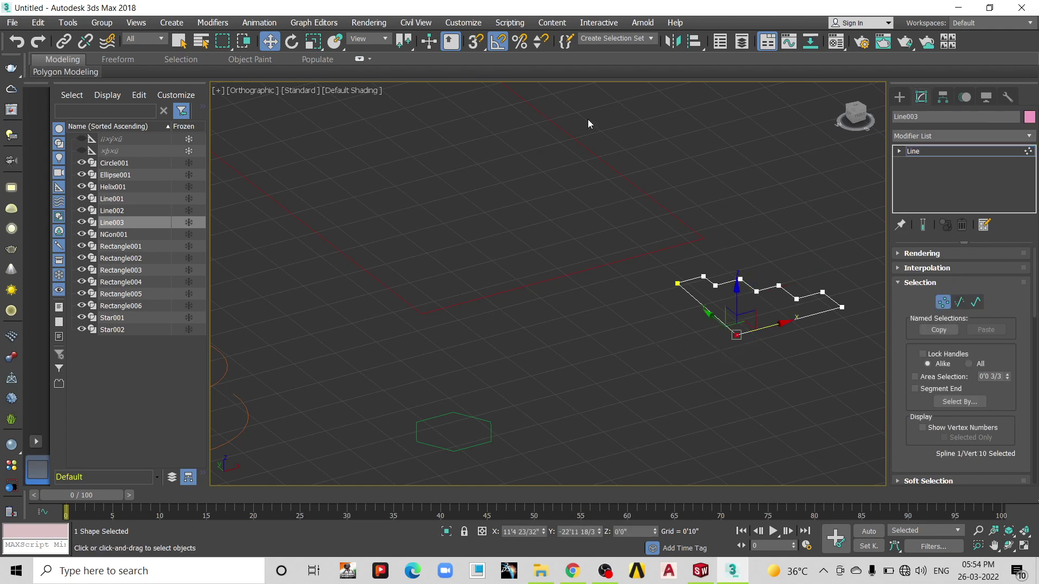
pyautogui.click(476, 42)
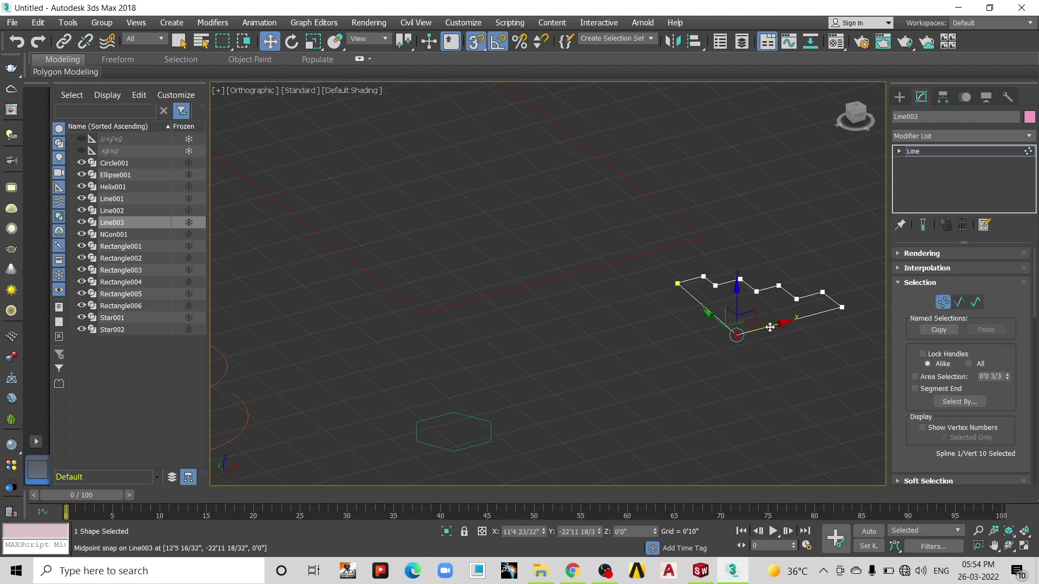
pyautogui.moveTo(769, 328); pyautogui.dragTo(775, 326)
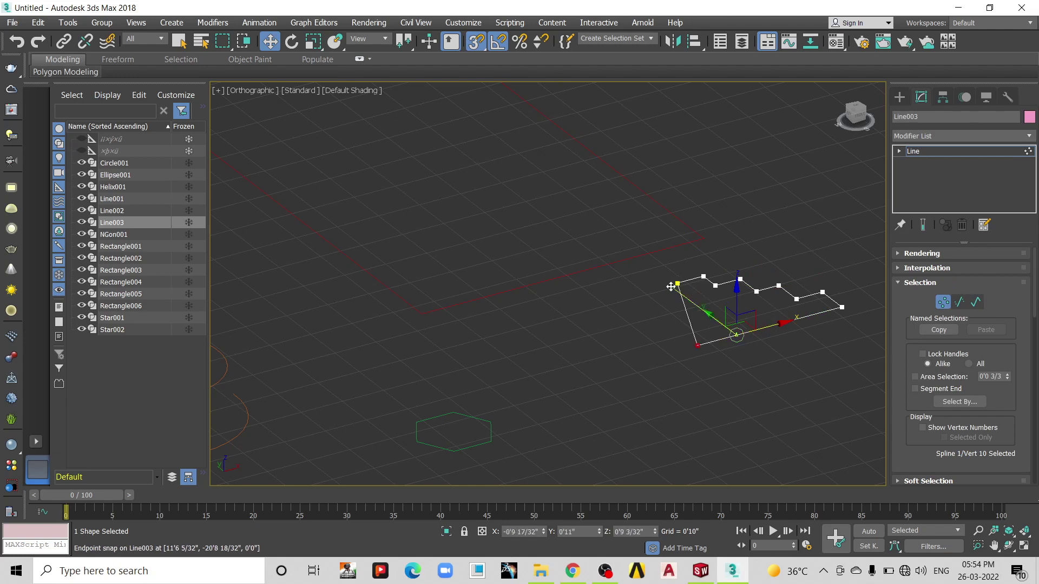
pyautogui.click(819, 367)
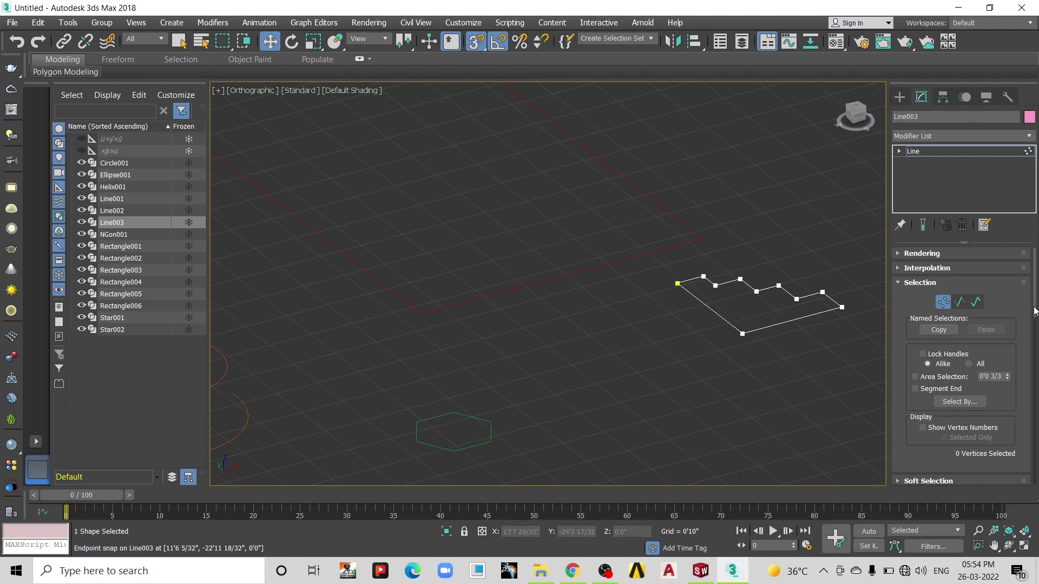
pyautogui.moveTo(1034, 311); pyautogui.dragTo(1035, 418)
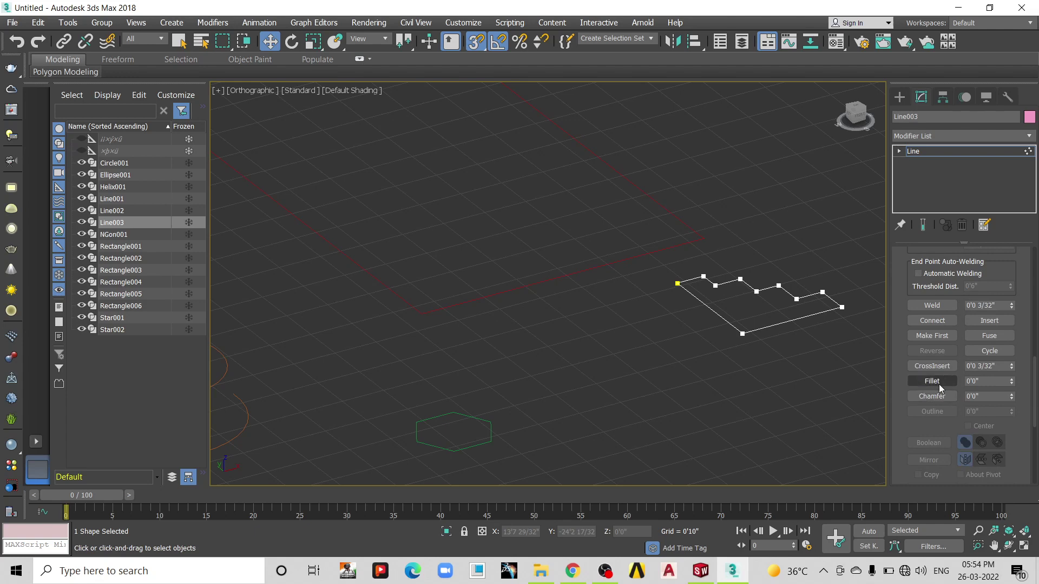
# - Fillet Line003's four zigzag corner vertices into rounded curves, then leave Vertex mode
pyautogui.click(939, 384)
pyautogui.scroll(1, 765, 262)
pyautogui.scroll(2, 736, 275)
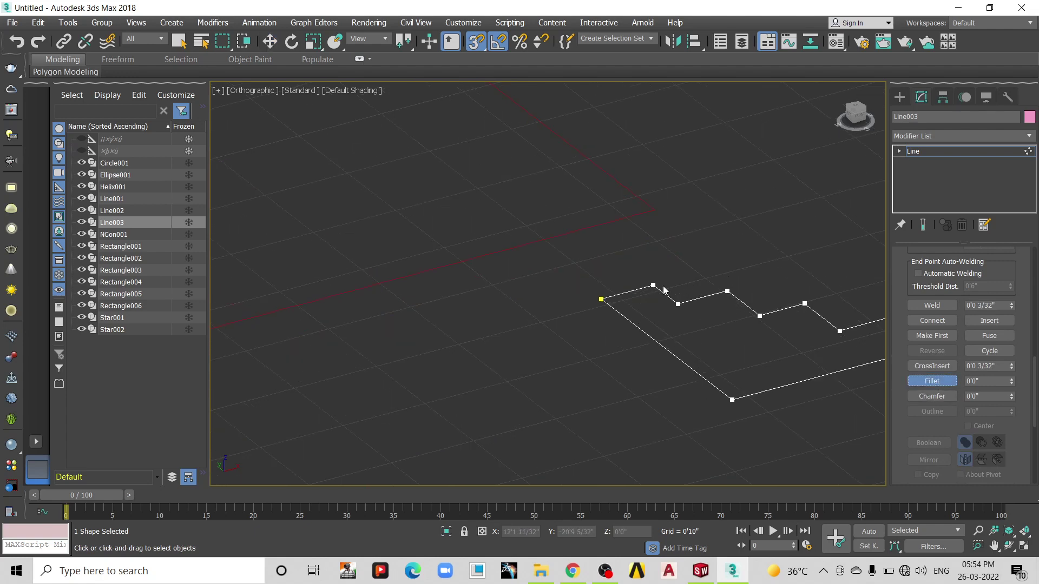
pyautogui.moveTo(653, 285)
pyautogui.mouseDown()
pyautogui.moveTo(656, 273)
pyautogui.moveTo(685, 289)
pyautogui.moveTo(735, 265)
pyautogui.mouseUp()
pyautogui.moveTo(759, 315)
pyautogui.mouseDown()
pyautogui.moveTo(762, 299)
pyautogui.moveTo(782, 308)
pyautogui.moveTo(811, 283)
pyautogui.mouseUp()
pyautogui.moveTo(811, 283); pyautogui.dragTo(679, 292, button='middle')
pyautogui.moveTo(707, 327); pyautogui.dragTo(717, 301)
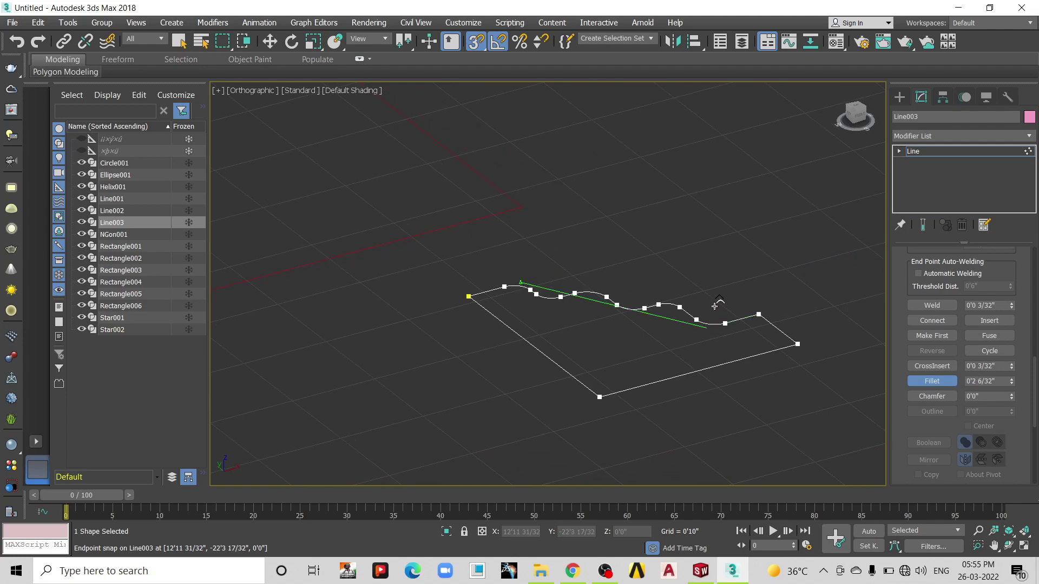
pyautogui.scroll(-2, 722, 261)
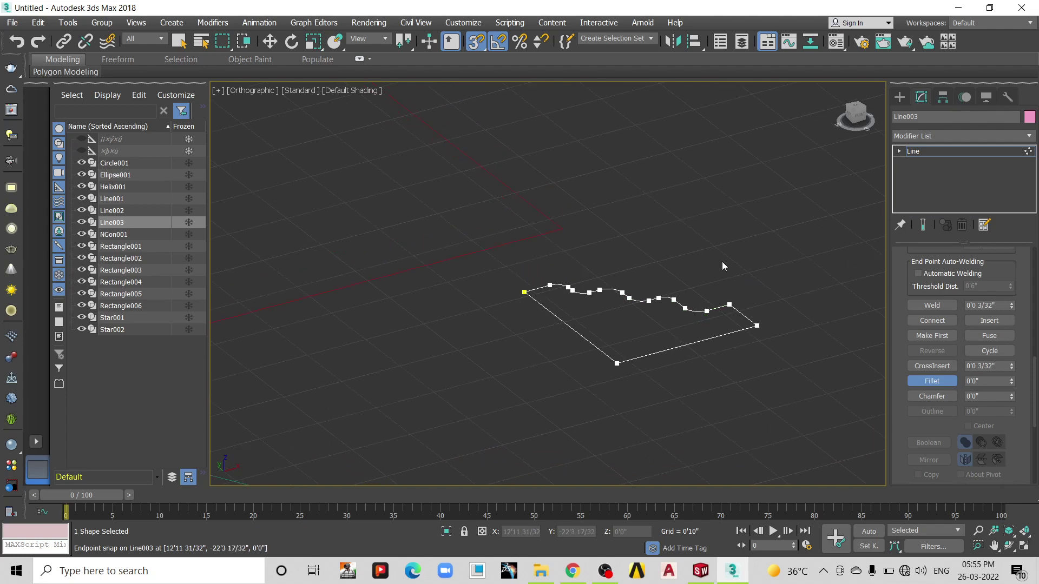
pyautogui.click(931, 381)
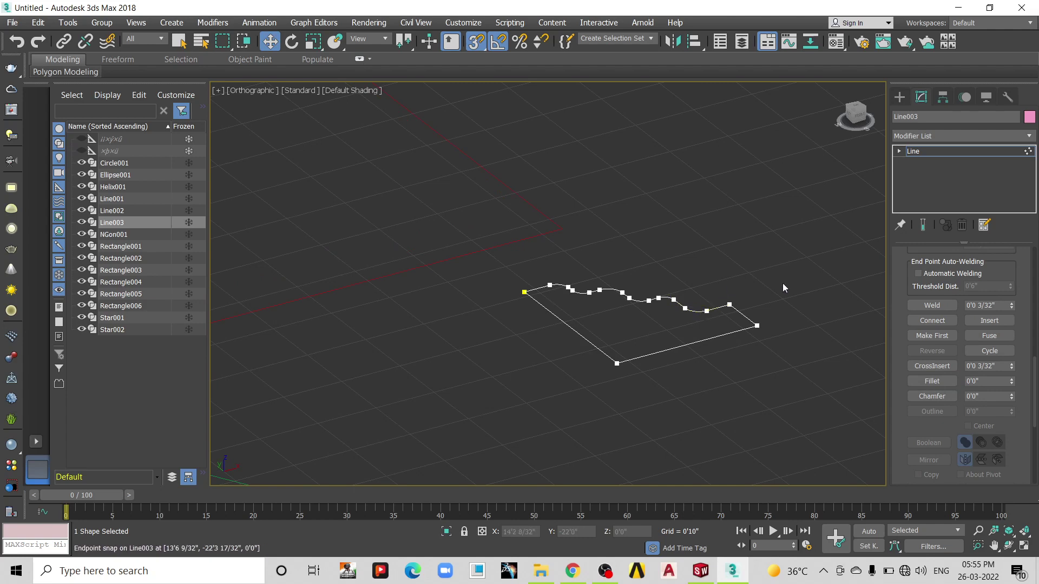
pyautogui.scroll(3, 929, 313)
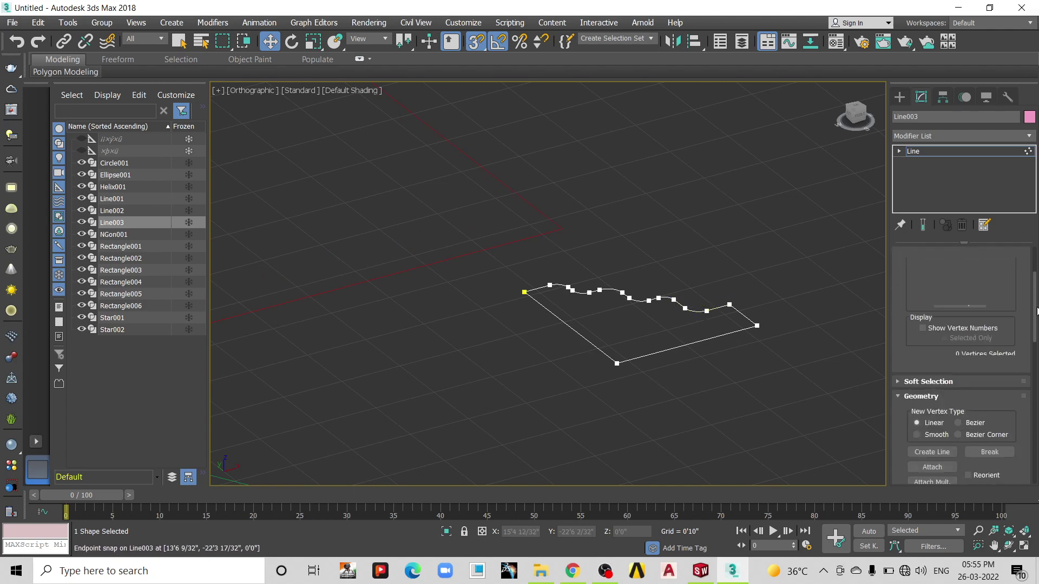
pyautogui.scroll(3, 929, 312)
pyautogui.click(943, 302)
# - Apply a Sweep modifier (via "sw") to Line002, giving it the default Angle section
pyautogui.click(640, 272)
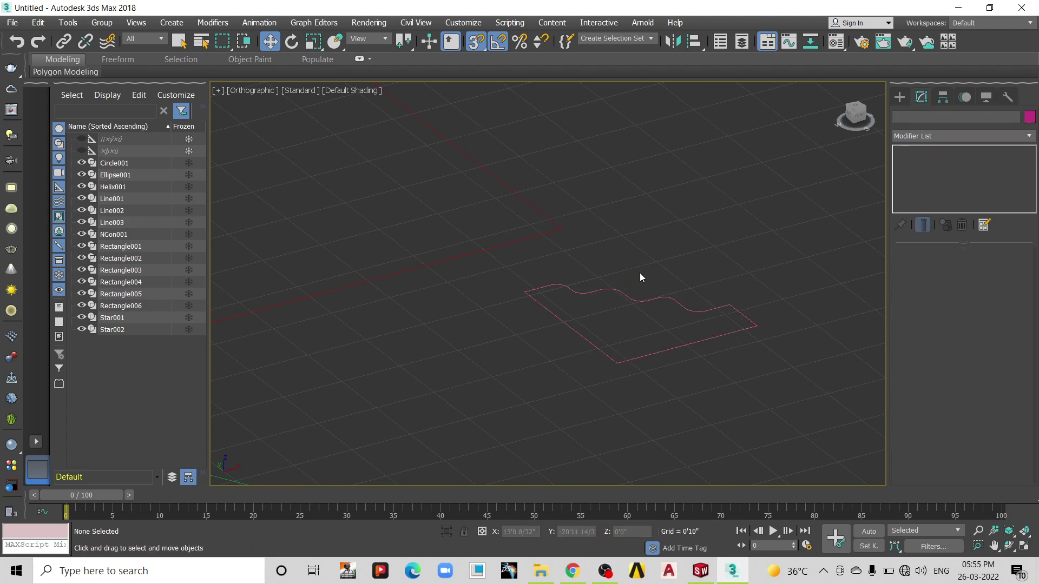
pyautogui.scroll(-2, 639, 287)
pyautogui.scroll(-2, 641, 301)
pyautogui.scroll(-2, 639, 300)
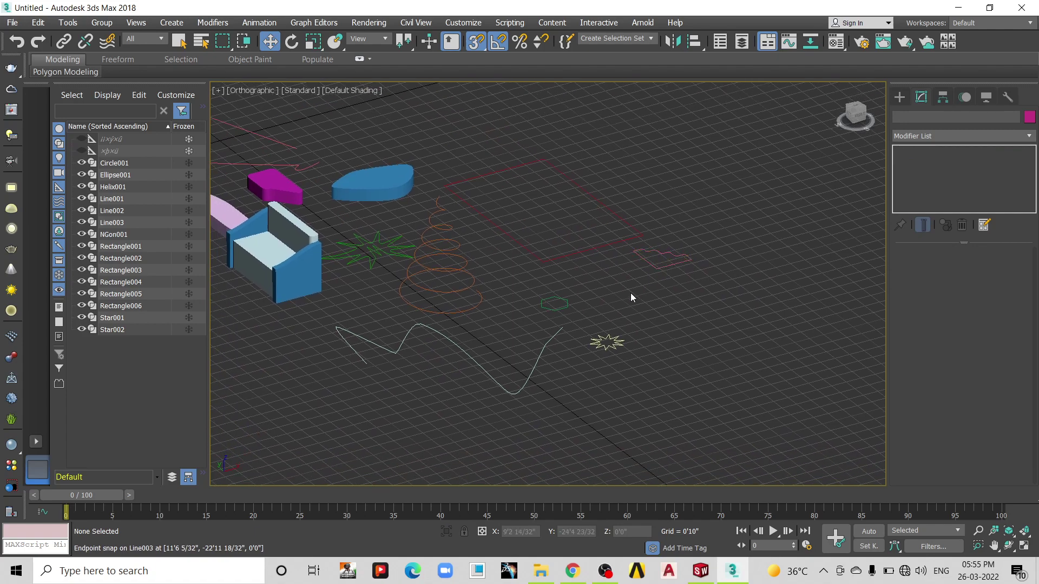
pyautogui.scroll(-2, 631, 295)
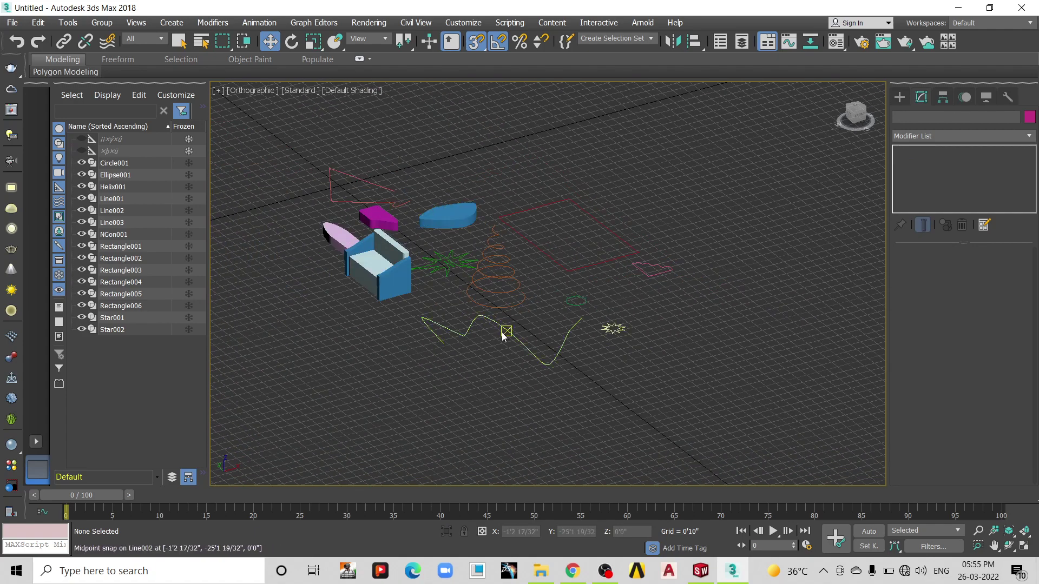
pyautogui.scroll(2, 508, 335)
pyautogui.click(537, 356)
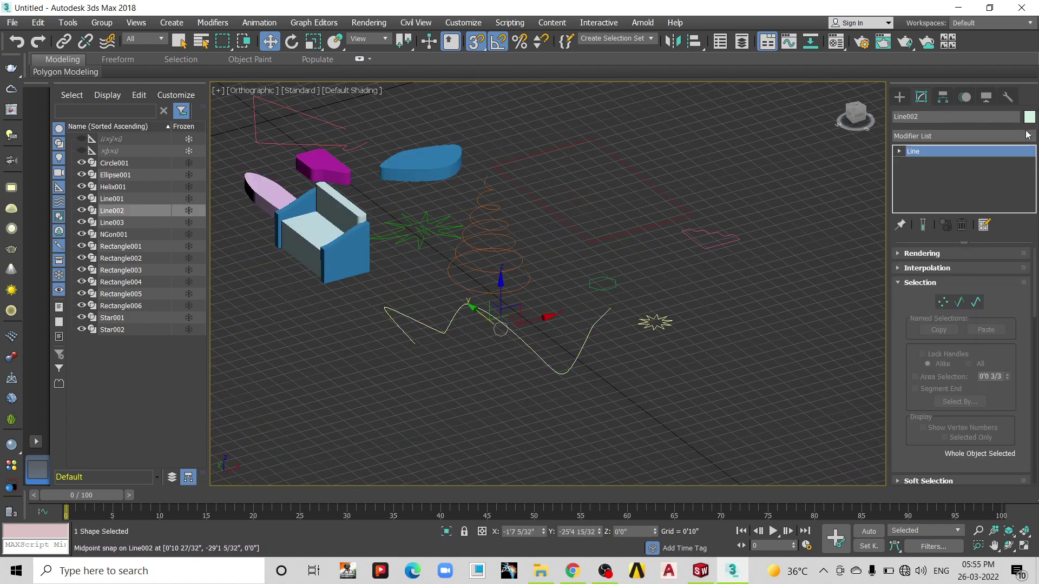
pyautogui.click(925, 135)
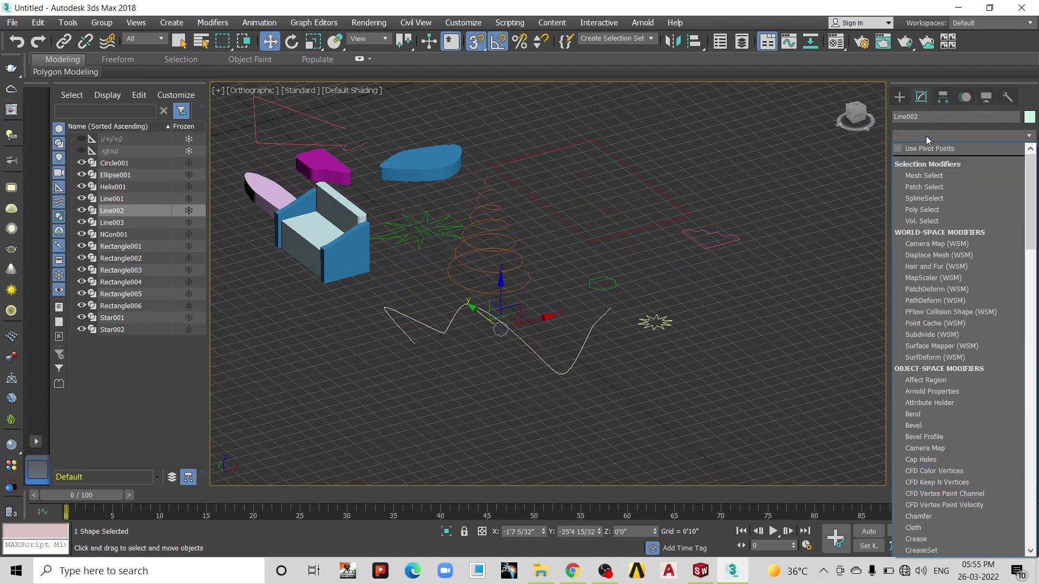
pyautogui.write('sw')
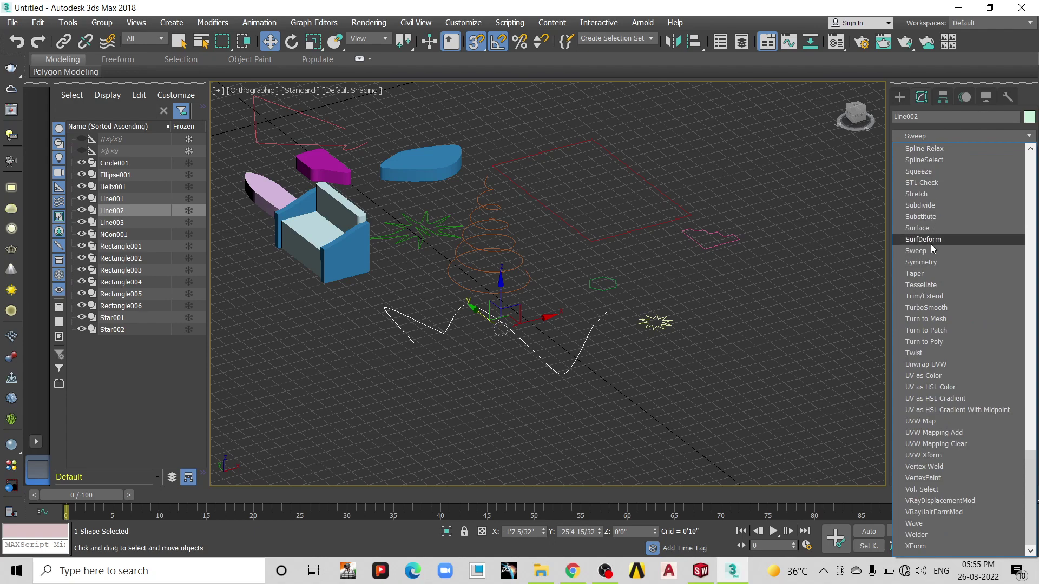
pyautogui.click(917, 250)
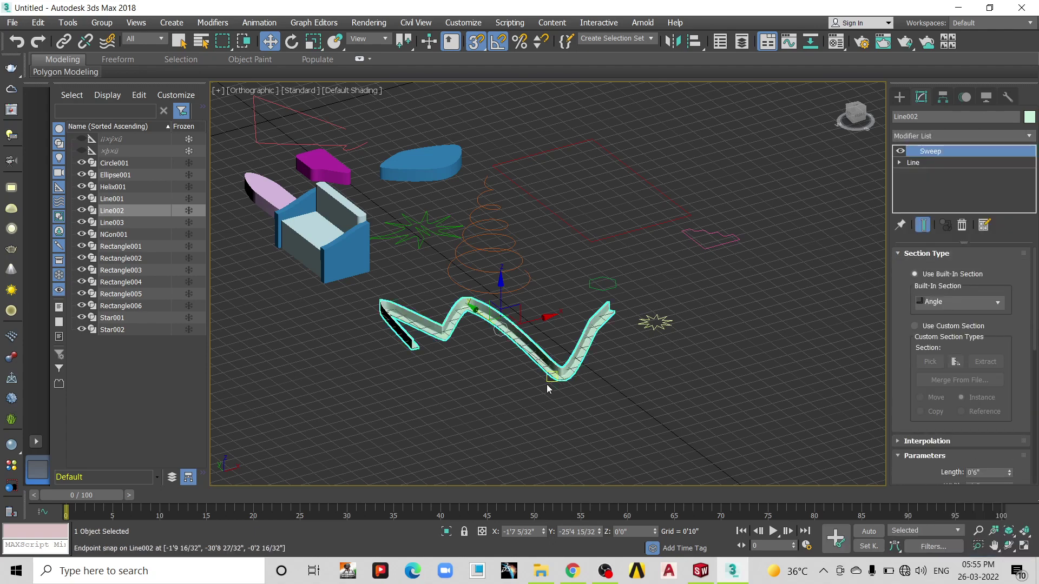
# - Preview the rail with the Bar and Channel built-in sections
pyautogui.scroll(5, 544, 378)
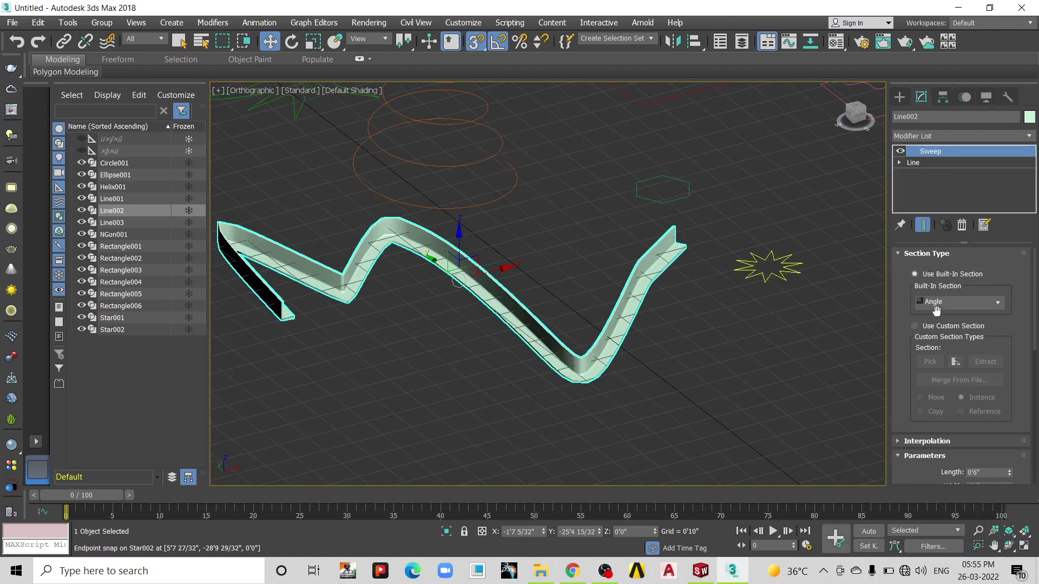
pyautogui.moveTo(556, 335)
pyautogui.keyDown('alt'); pyautogui.mouseDown(button='middle')
pyautogui.moveTo(572, 358)
pyautogui.moveTo(449, 414)
pyautogui.mouseUp(button='middle'); pyautogui.keyUp('alt')
pyautogui.scroll(4, 449, 414)
pyautogui.scroll(3, 449, 414)
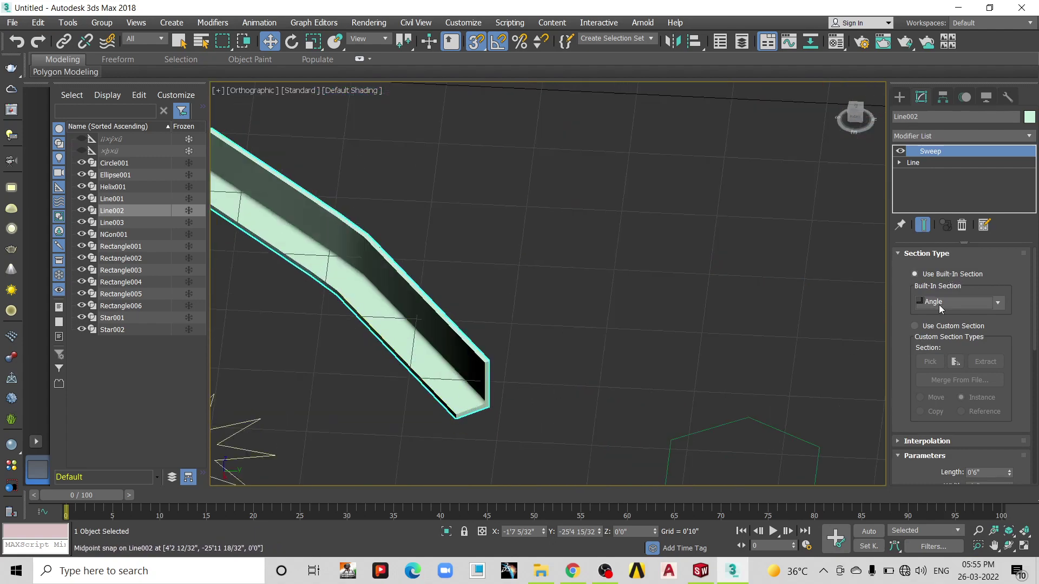
pyautogui.click(957, 302)
pyautogui.click(930, 323)
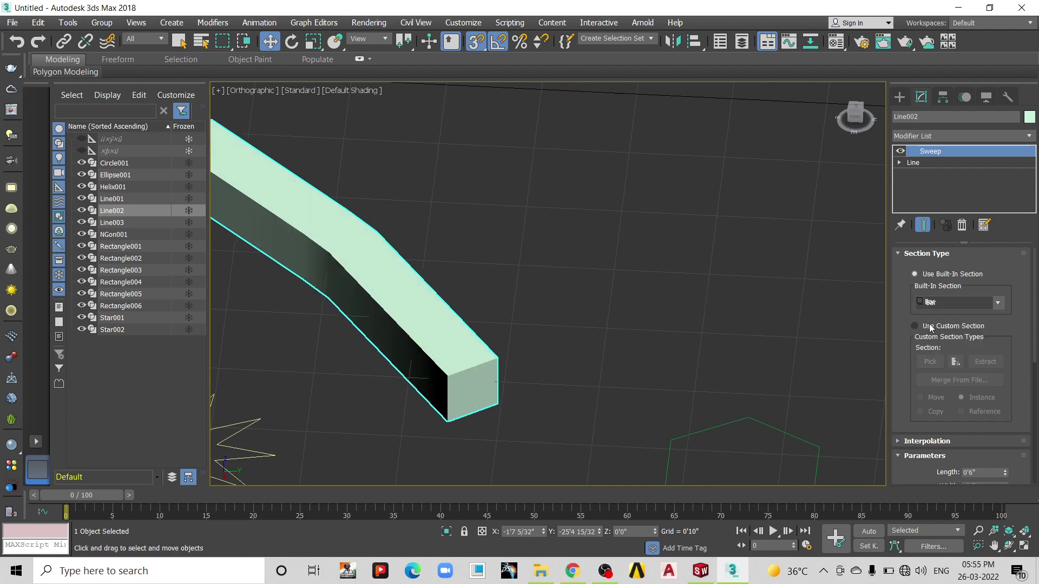
pyautogui.click(950, 303)
pyautogui.click(942, 333)
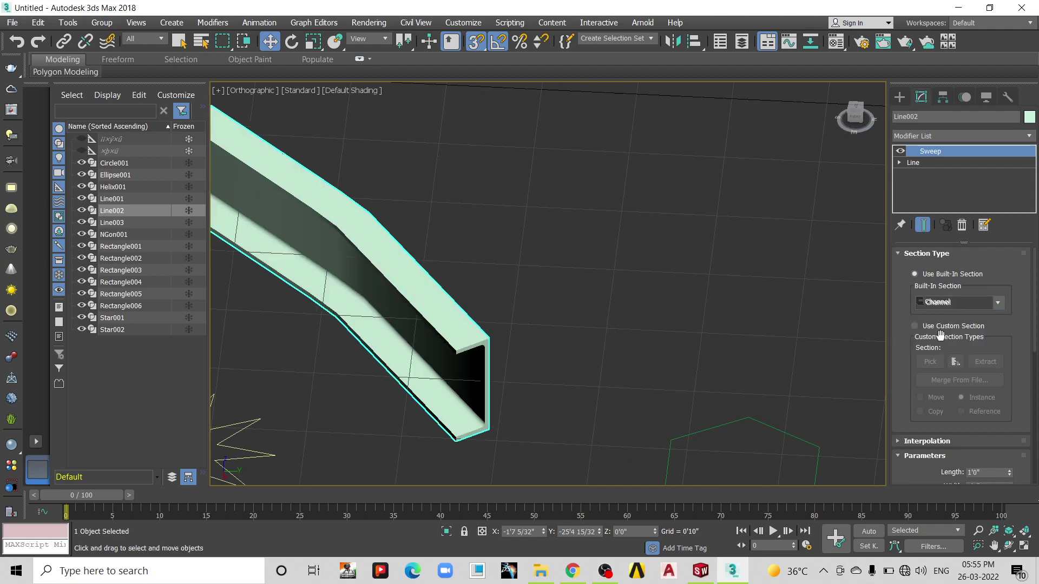
pyautogui.moveTo(566, 355); pyautogui.dragTo(686, 301, button='middle')
# - Try Cylinder, Half Round, Pipe and Quarter Round sections, then settle on Tee
pyautogui.click(975, 303)
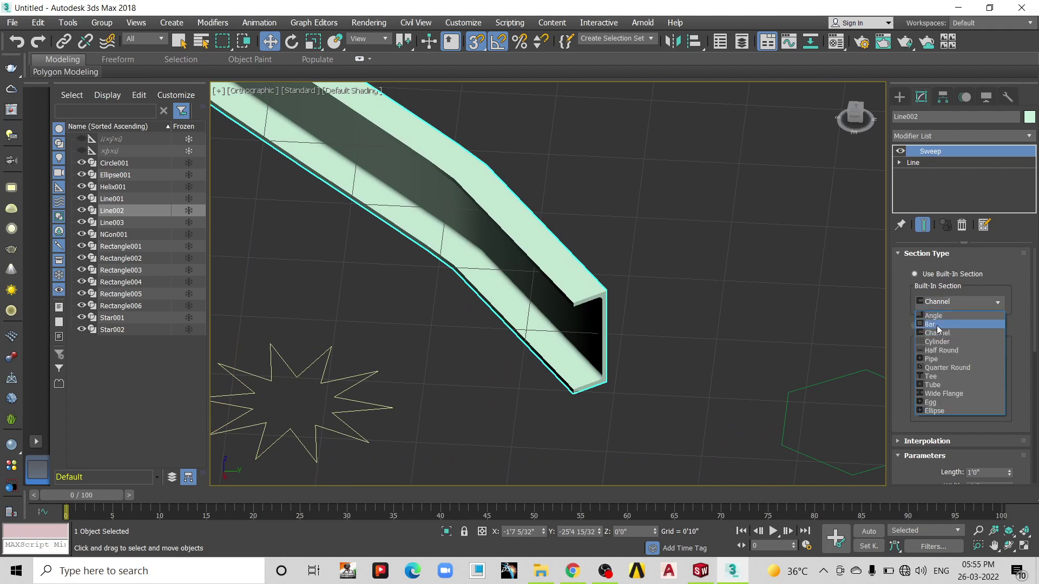
pyautogui.click(938, 342)
pyautogui.click(956, 303)
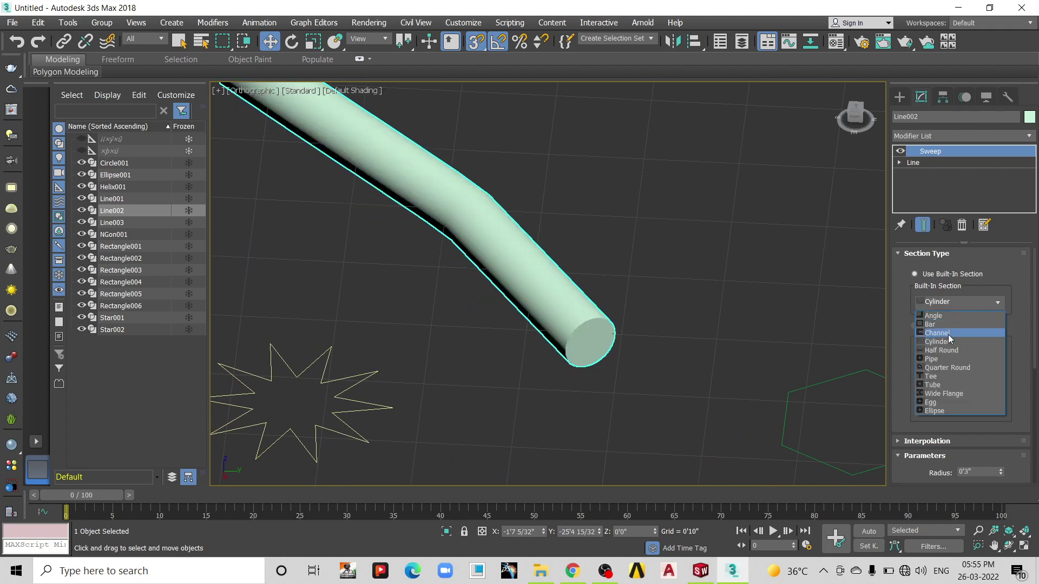
pyautogui.click(948, 348)
pyautogui.click(926, 304)
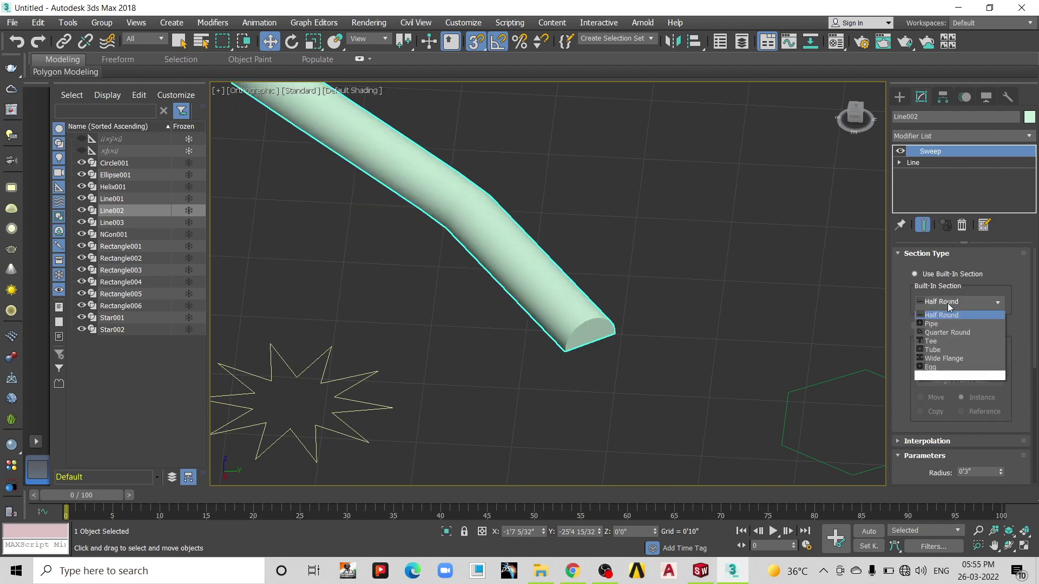
pyautogui.click(943, 361)
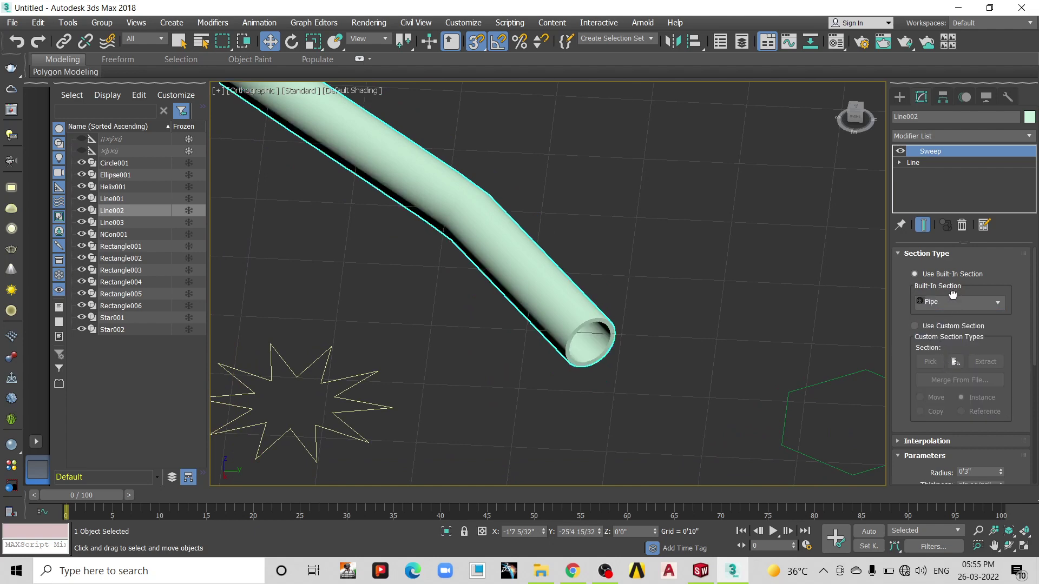
pyautogui.click(955, 301)
pyautogui.click(947, 369)
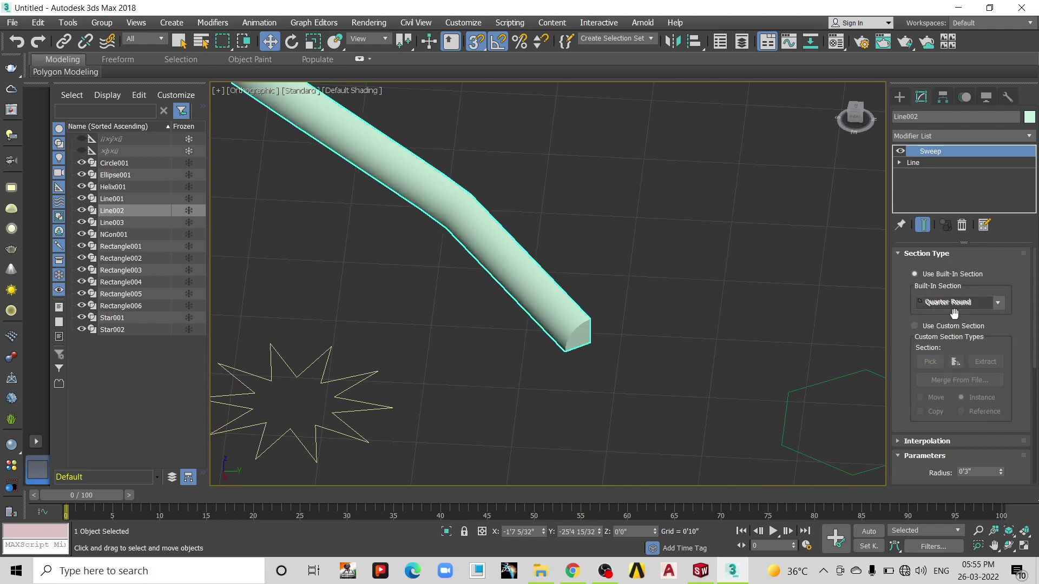
pyautogui.click(957, 303)
pyautogui.click(942, 372)
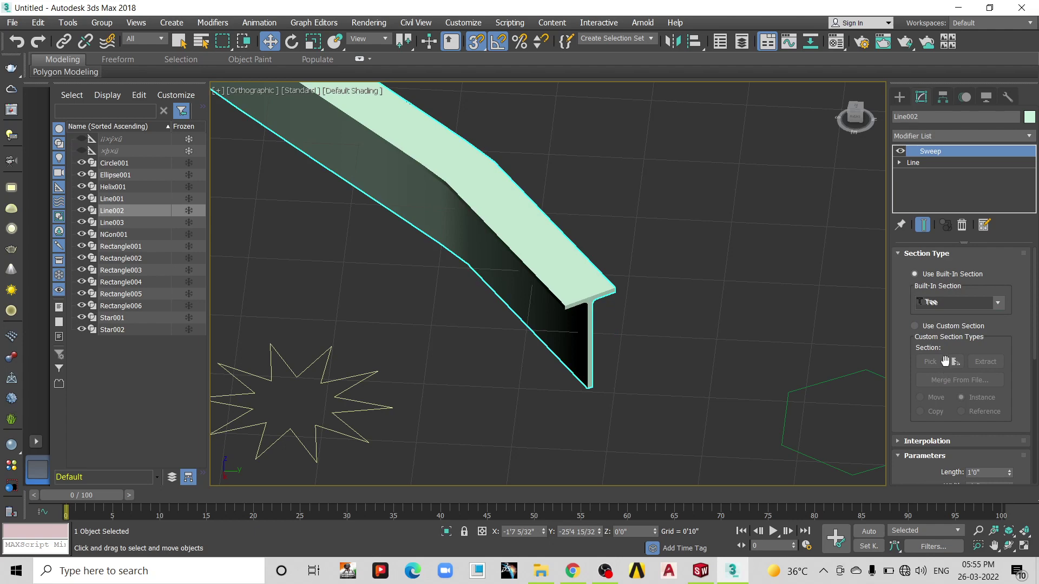
pyautogui.scroll(-2, 674, 297)
pyautogui.scroll(-2, 689, 311)
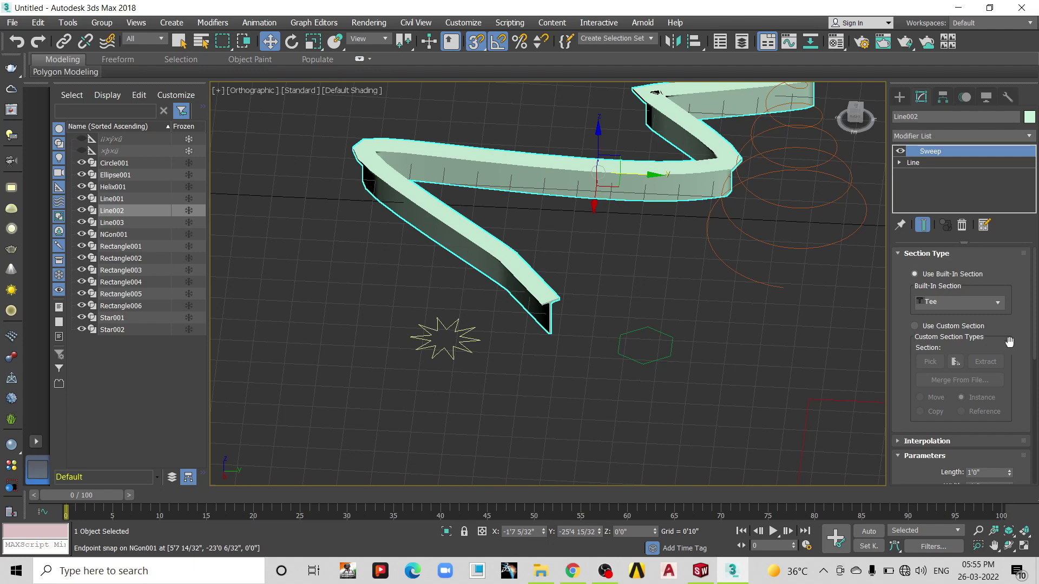
# - Use NGon001 as a custom sweep section and shrink its radius to thin the rail
pyautogui.click(915, 326)
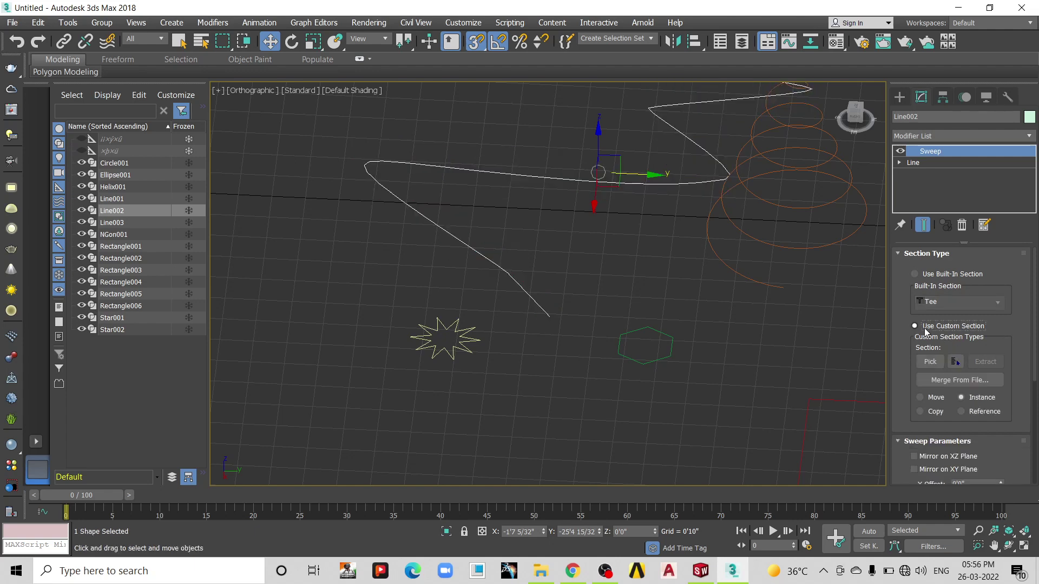
pyautogui.click(927, 363)
pyautogui.click(653, 360)
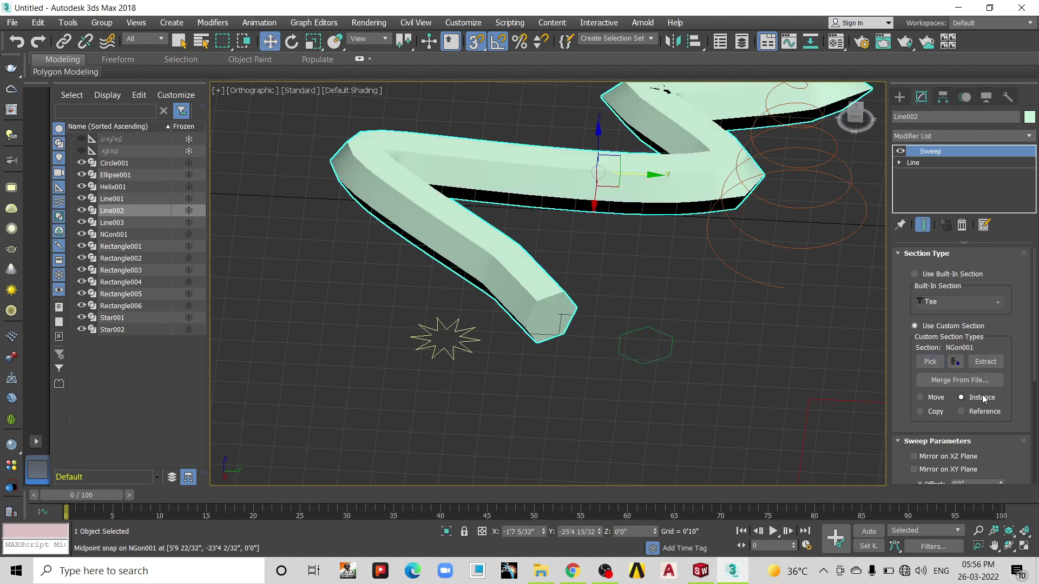
pyautogui.click(666, 356)
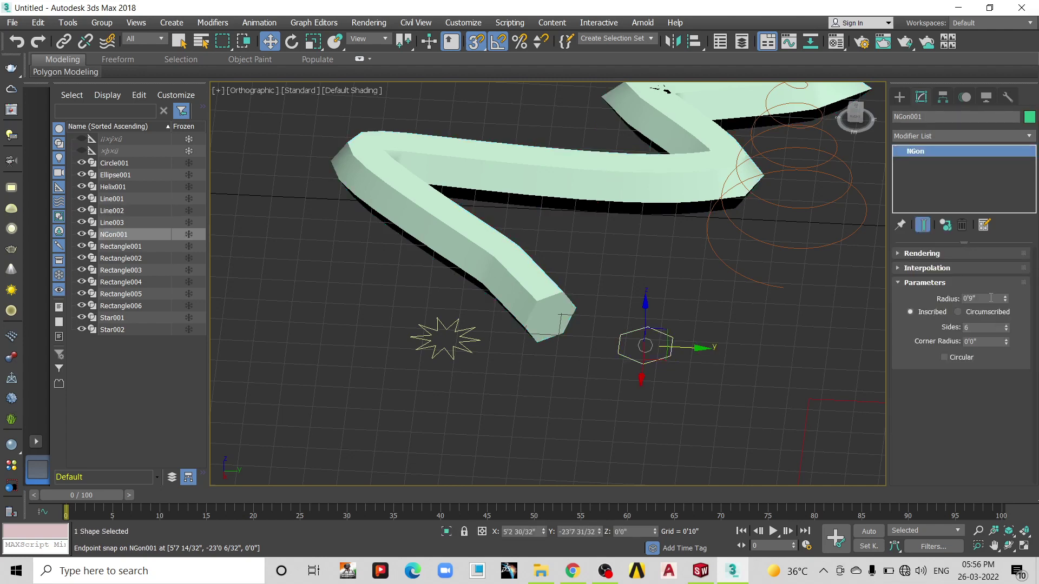
pyautogui.moveTo(1004, 298); pyautogui.dragTo(1008, 329)
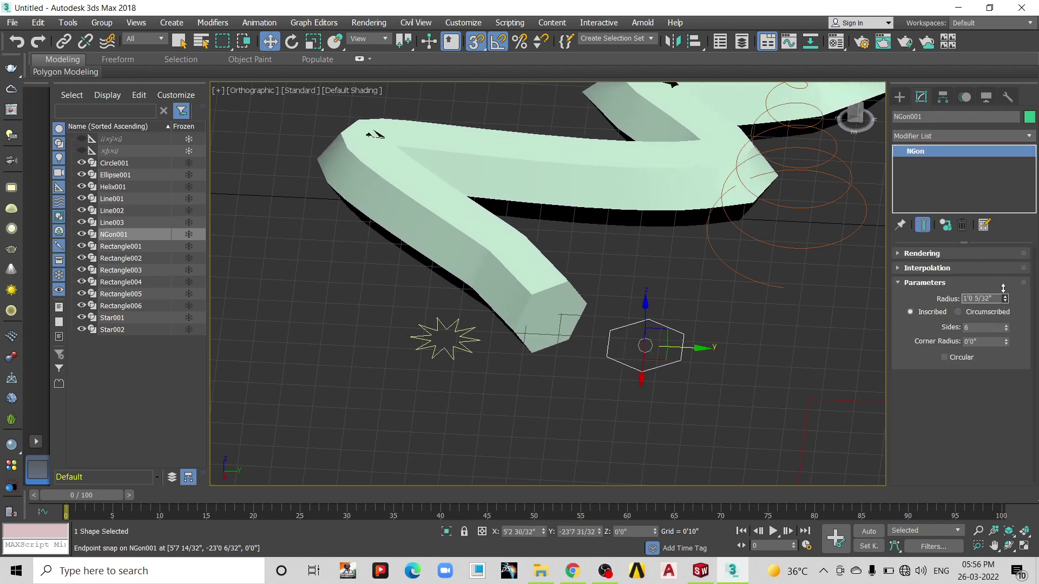
pyautogui.moveTo(1008, 328); pyautogui.dragTo(1009, 332)
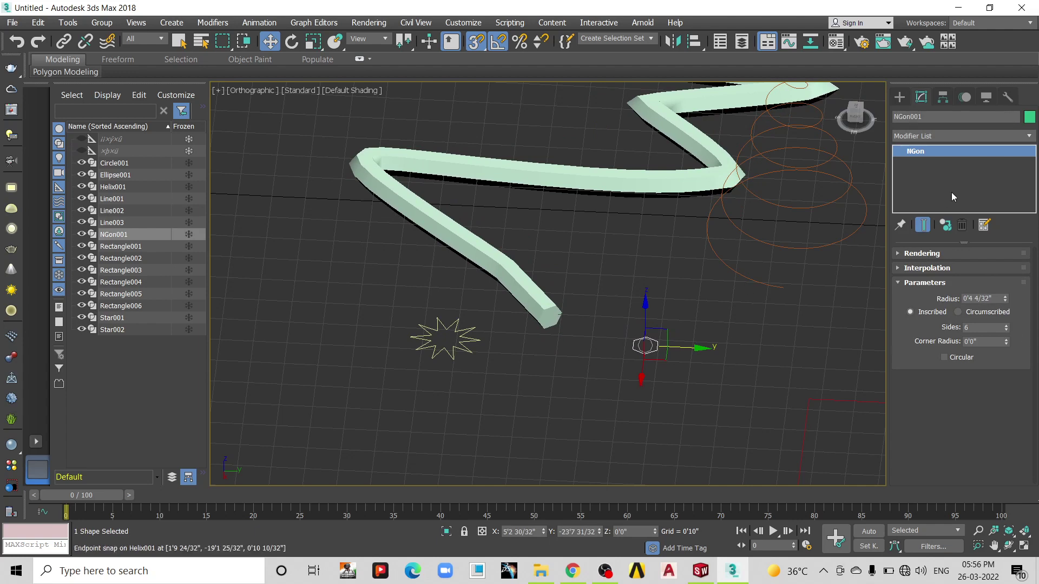
# - Switch the custom section to a Copy of Star002 and enlarge its Radius 1
pyautogui.click(720, 183)
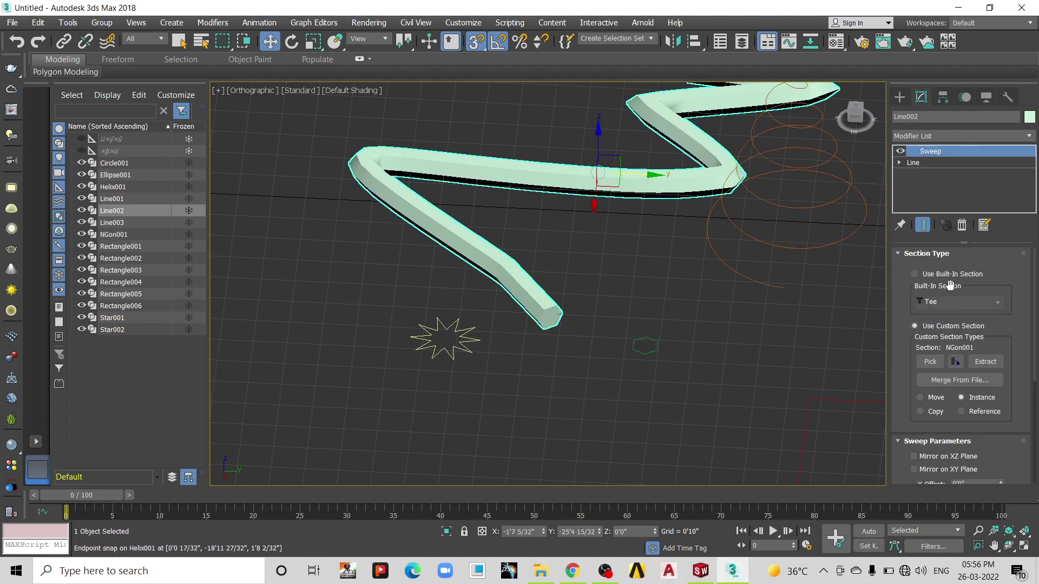
pyautogui.click(931, 360)
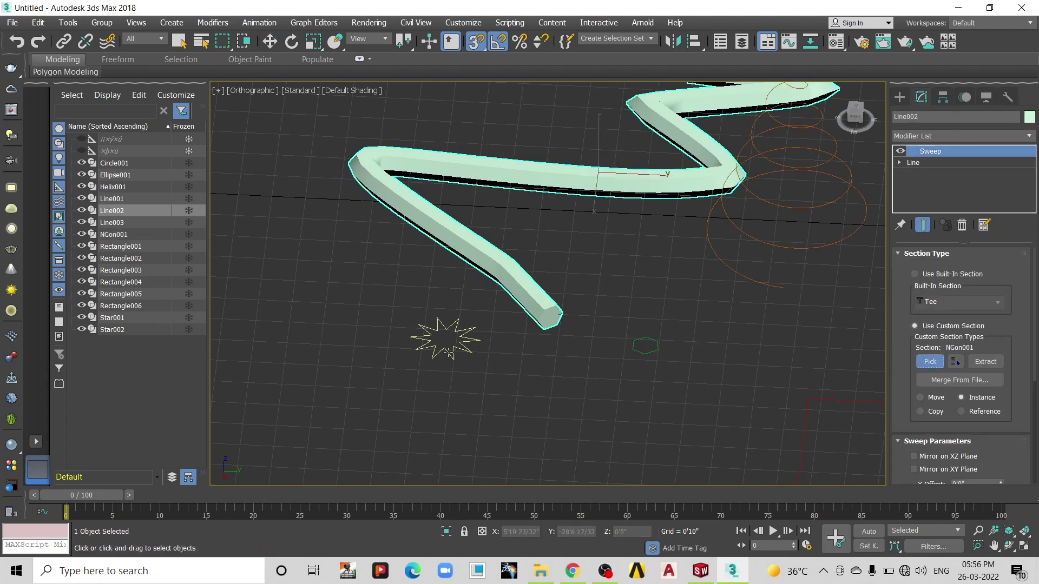
pyautogui.click(935, 411)
pyautogui.click(431, 352)
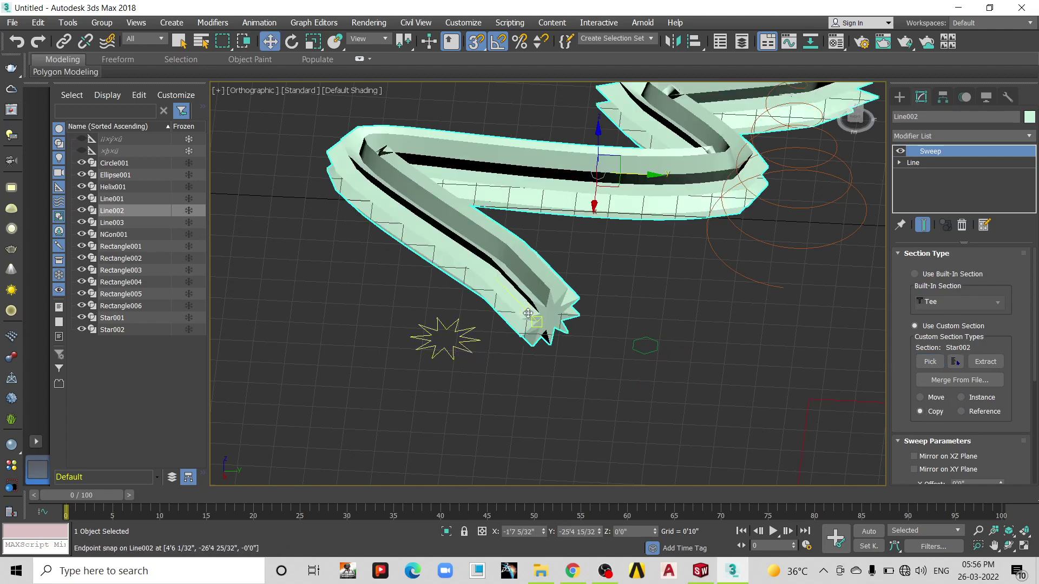
pyautogui.click(445, 340)
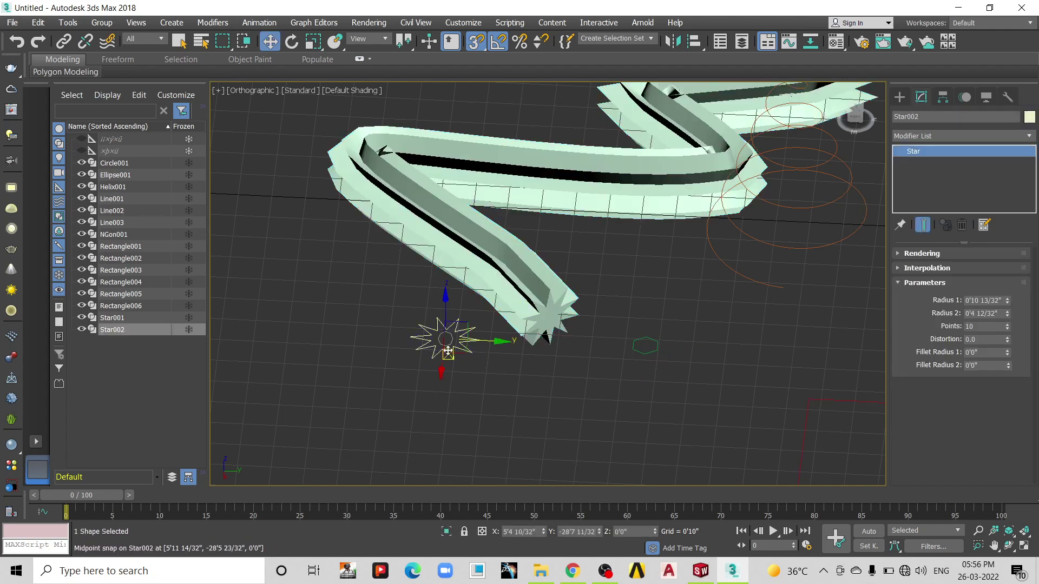
pyautogui.moveTo(1007, 299); pyautogui.dragTo(1008, 281)
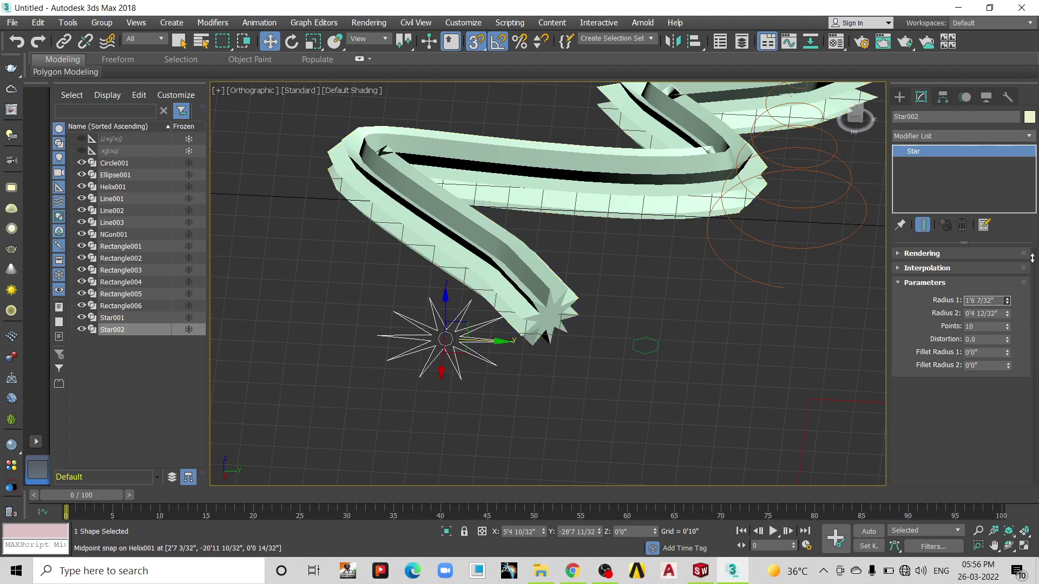
pyautogui.click(563, 318)
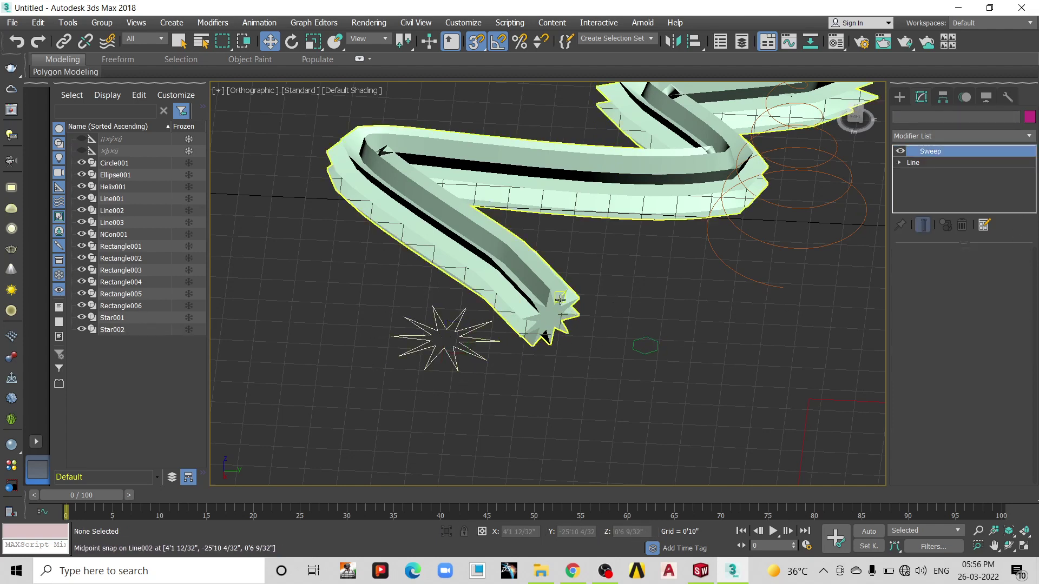
pyautogui.click(941, 364)
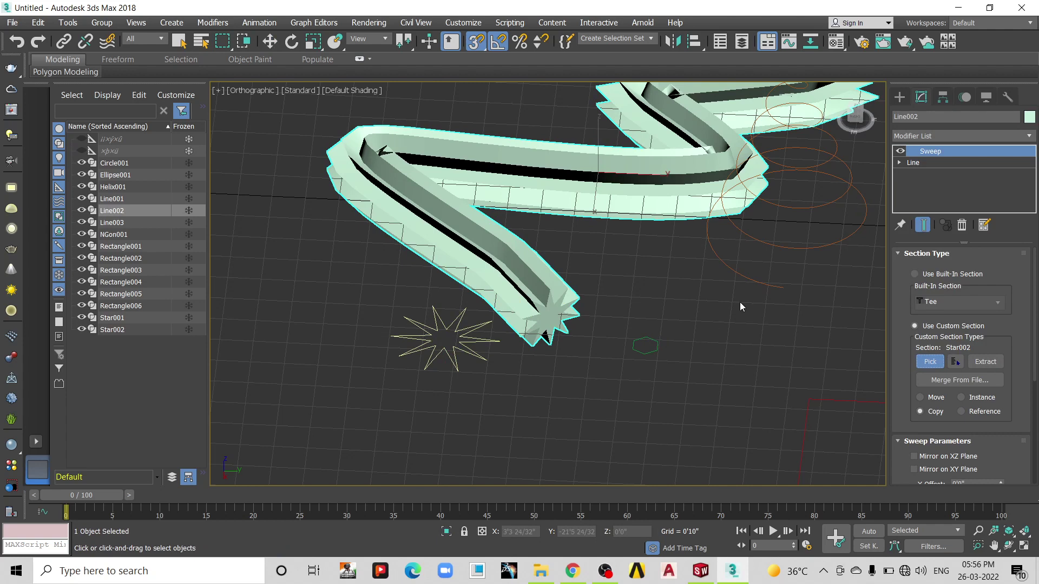
pyautogui.scroll(-2, 635, 305)
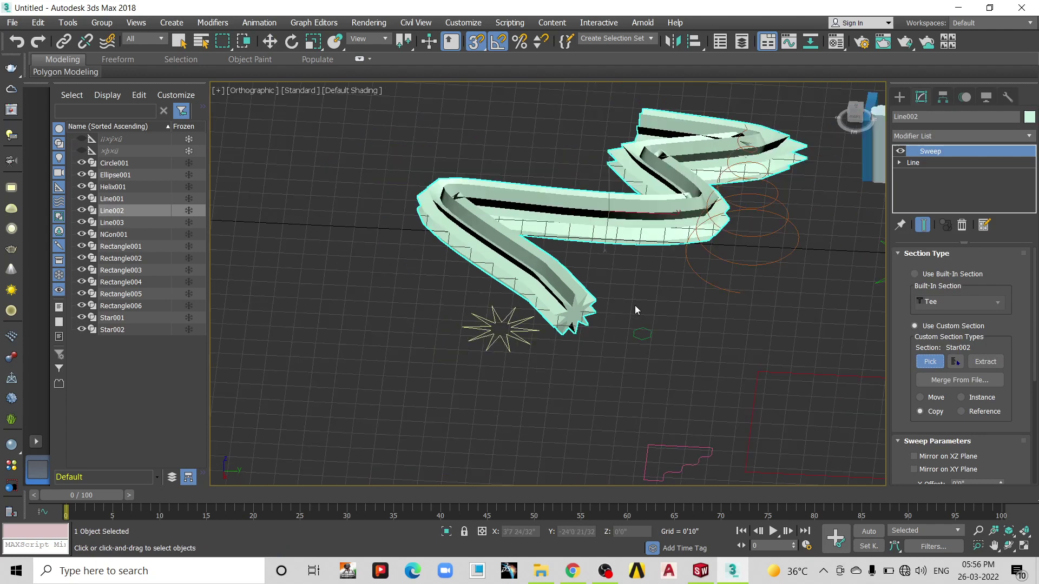
# - Pick the wavy Line003 outline as the rail's custom section, linked as an Instance
pyautogui.click(693, 448)
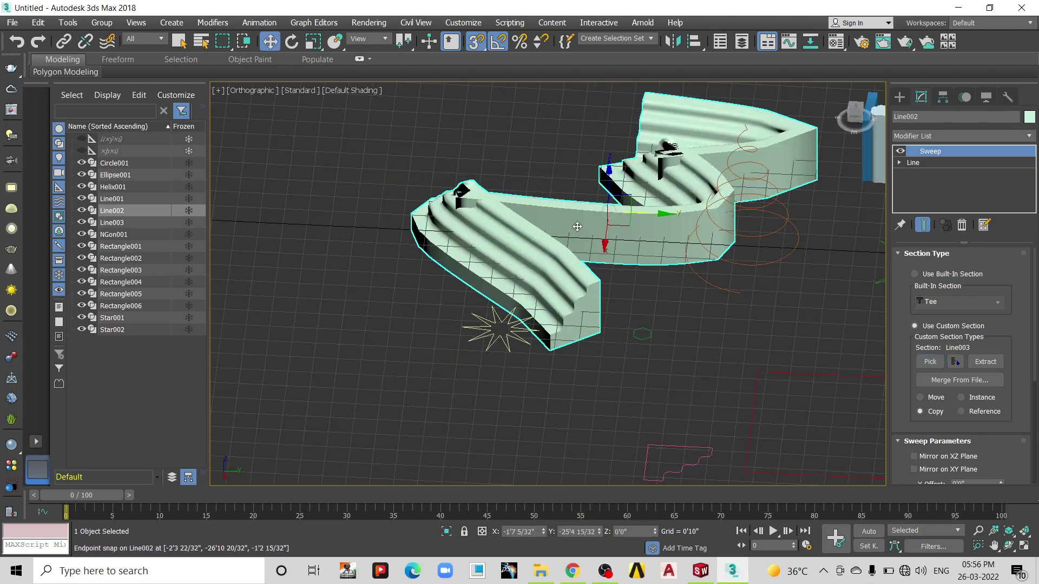
pyautogui.scroll(1, 552, 273)
pyautogui.scroll(1, 553, 292)
pyautogui.scroll(-1, 554, 292)
pyautogui.scroll(1, 554, 292)
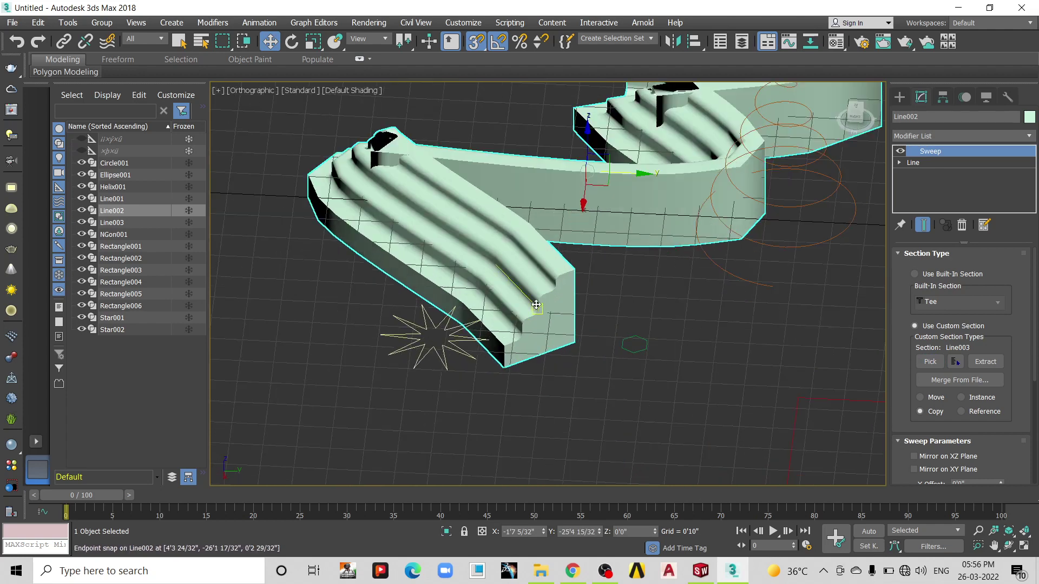
pyautogui.scroll(1, 595, 303)
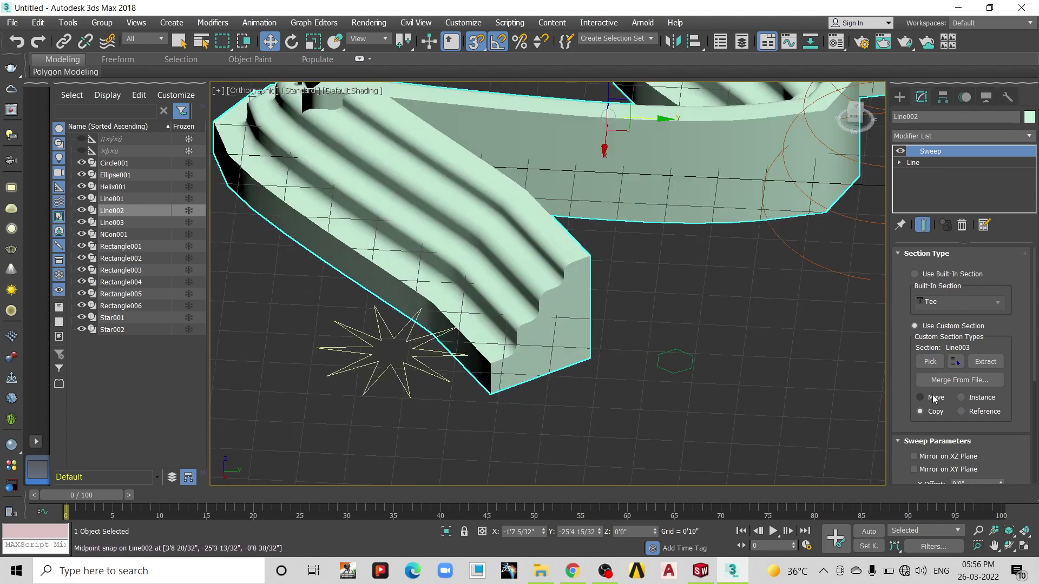
pyautogui.click(972, 400)
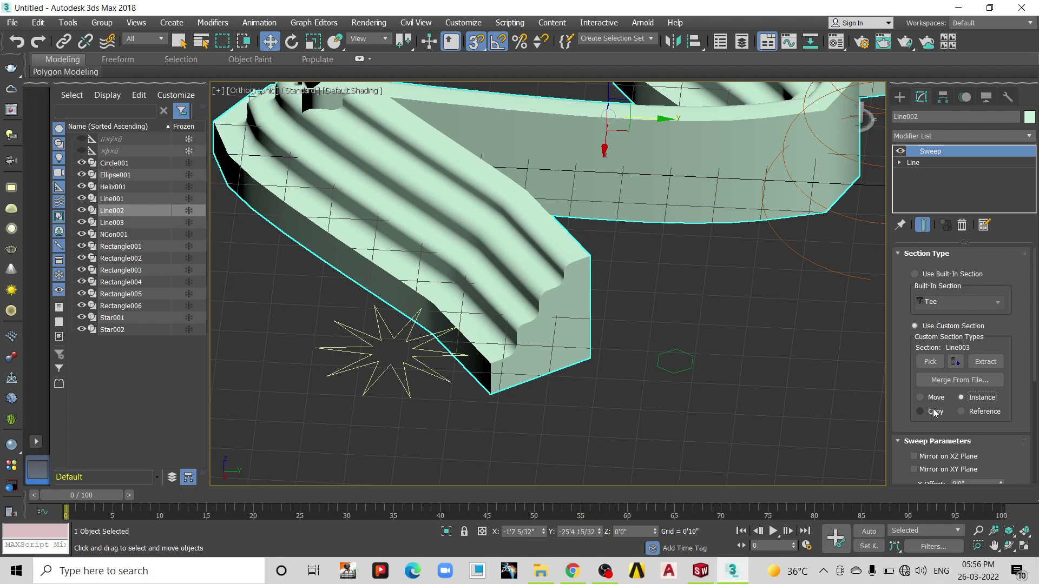
# - Make Star002 the custom section of Line002's sweep, then select NGon001
pyautogui.scroll(-2, 710, 315)
pyautogui.scroll(-2, 592, 304)
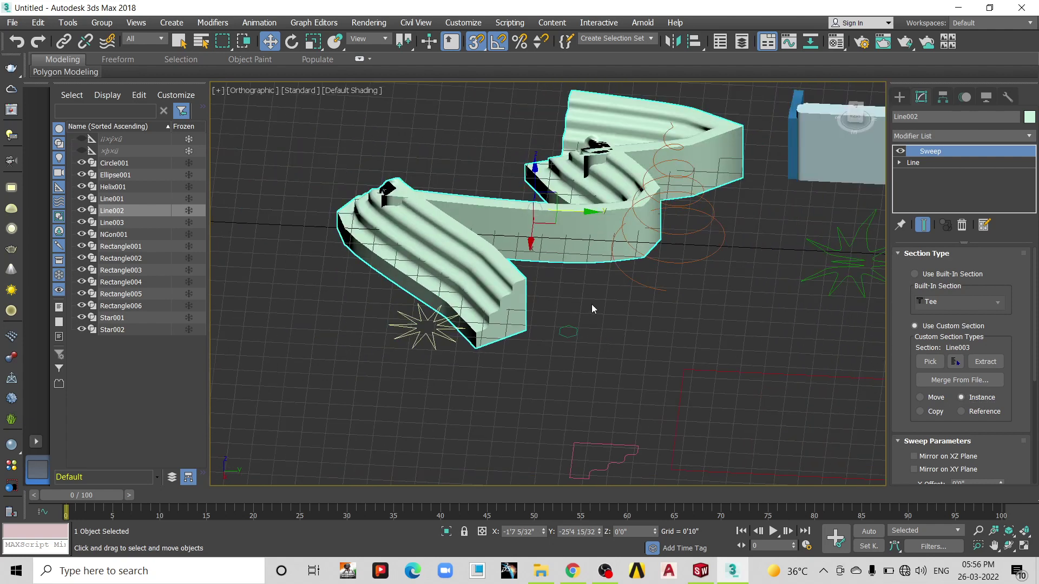
pyautogui.scroll(-2, 688, 349)
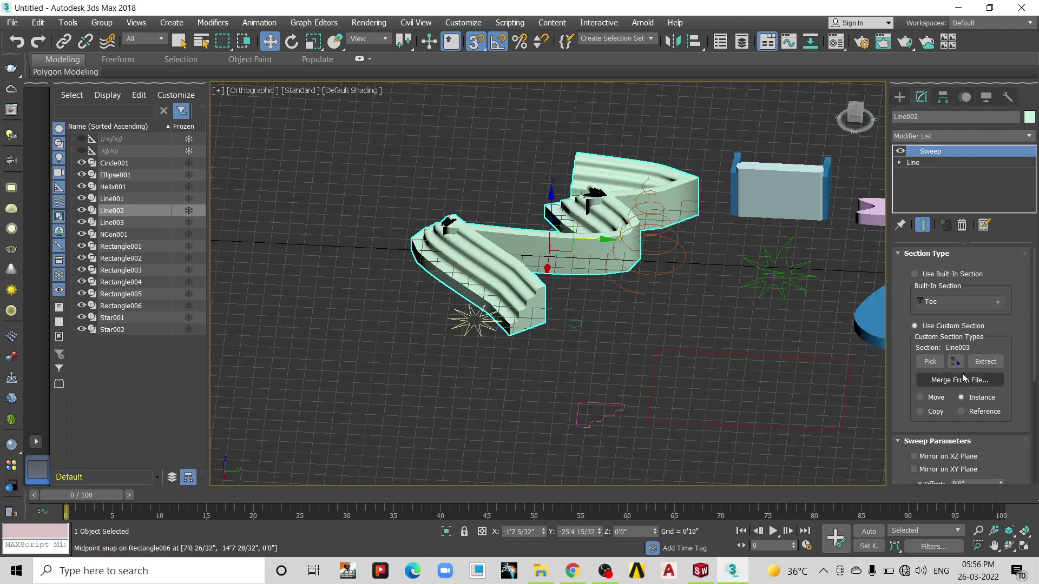
pyautogui.click(929, 362)
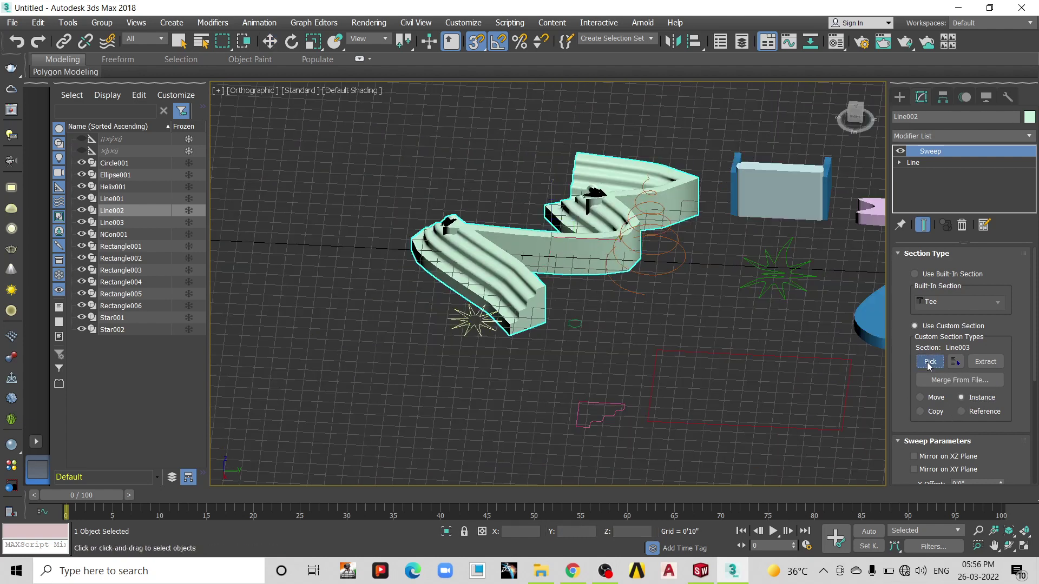
pyautogui.click(479, 331)
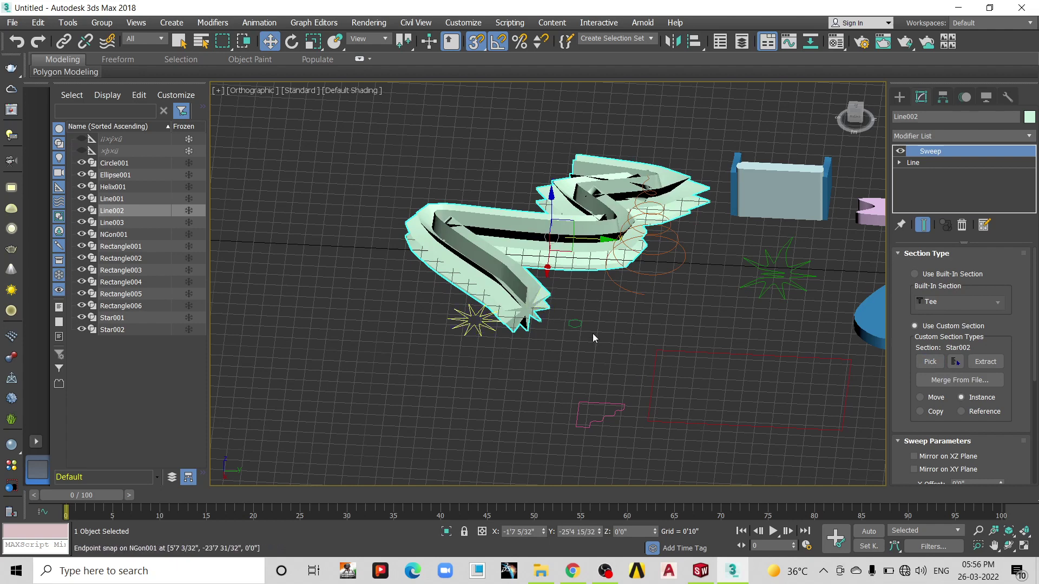
pyautogui.click(575, 326)
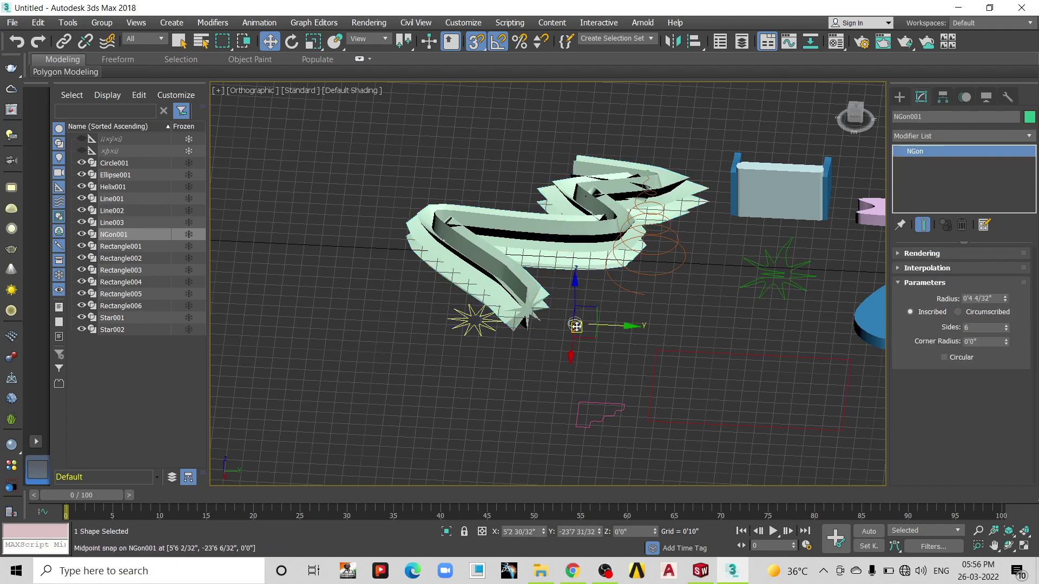
# - Select Helix001 and add a Sweep modifier to it
pyautogui.scroll(2, 643, 273)
pyautogui.click(651, 275)
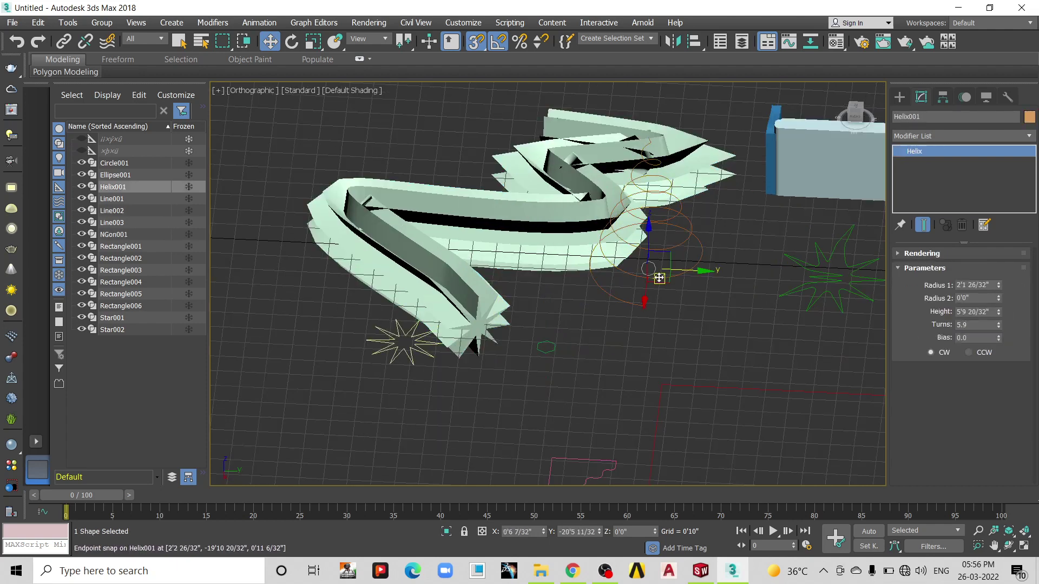
pyautogui.click(925, 136)
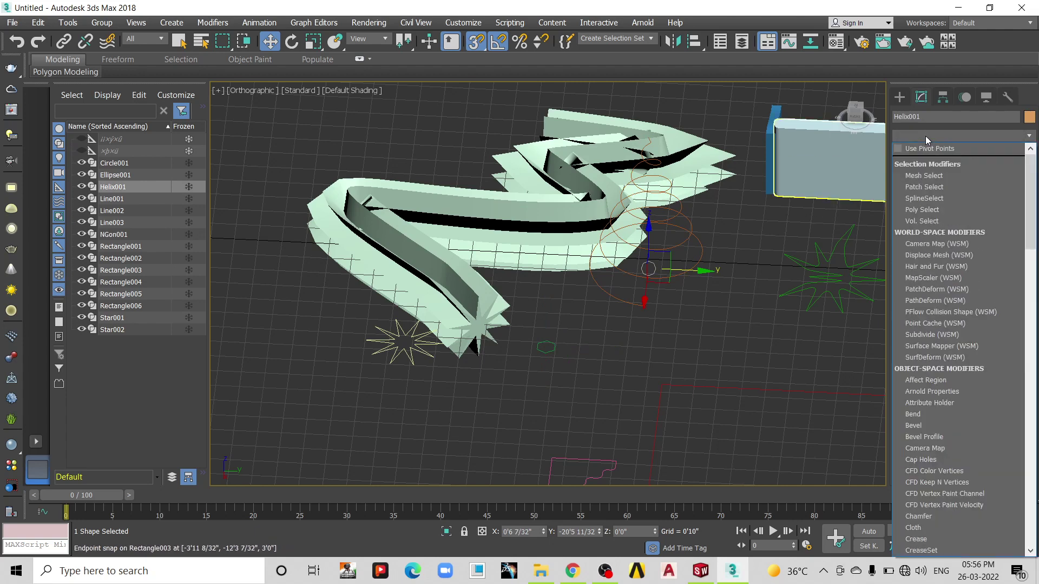
pyautogui.write('sw')
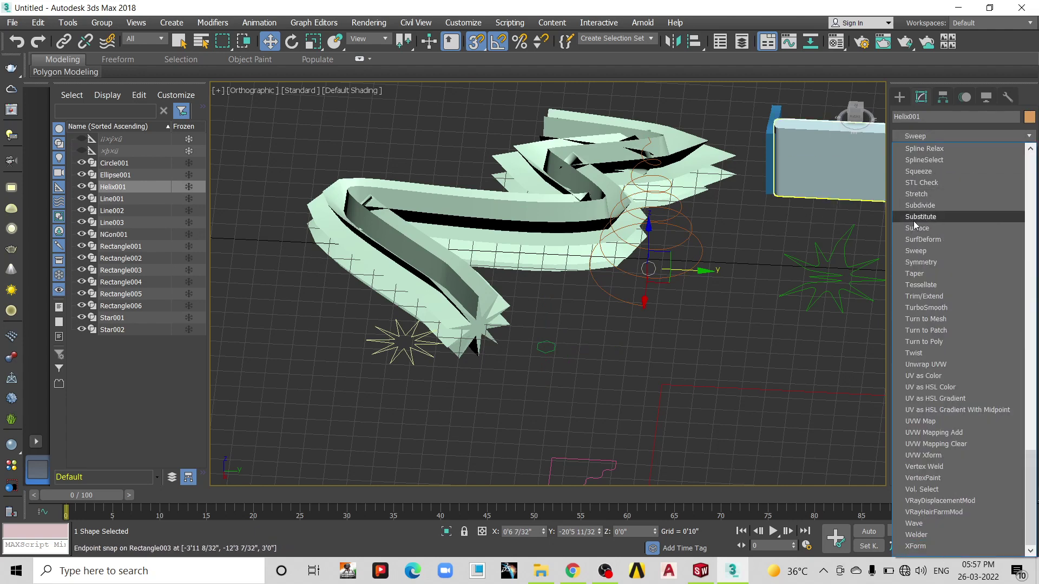
pyautogui.click(918, 250)
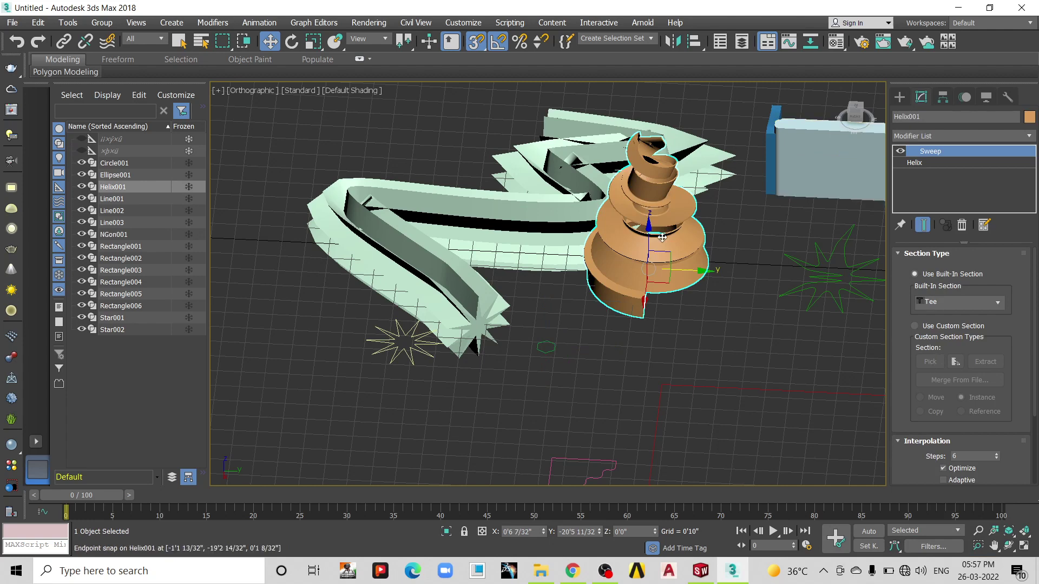
# - Try an Ellipse section, then use NGon001 as the helix's custom section and deselect
pyautogui.click(933, 307)
pyautogui.click(946, 409)
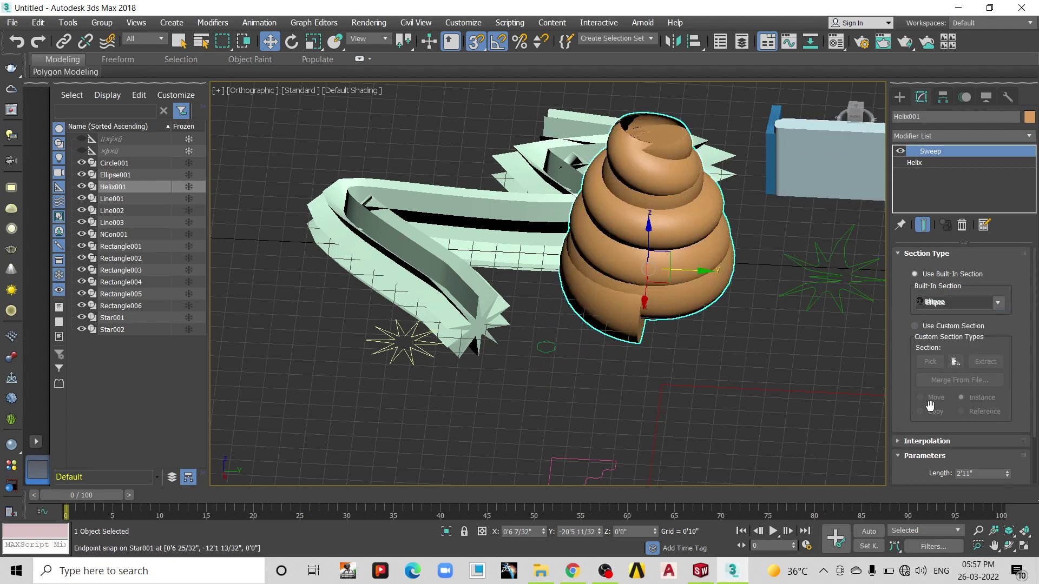
pyautogui.click(923, 328)
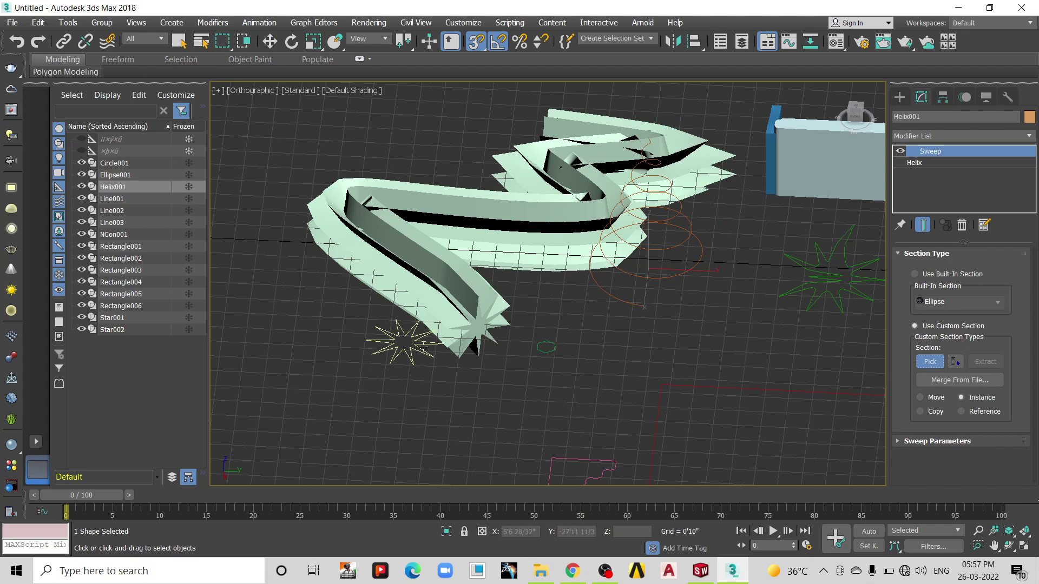
pyautogui.click(541, 350)
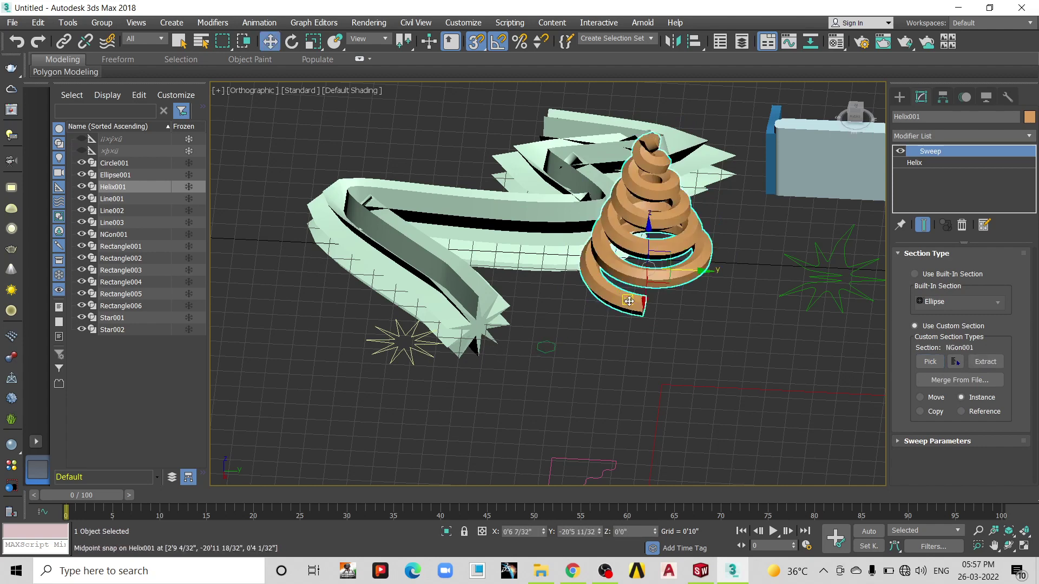
pyautogui.scroll(4, 649, 167)
pyautogui.scroll(-2, 656, 91)
pyautogui.scroll(-3, 656, 90)
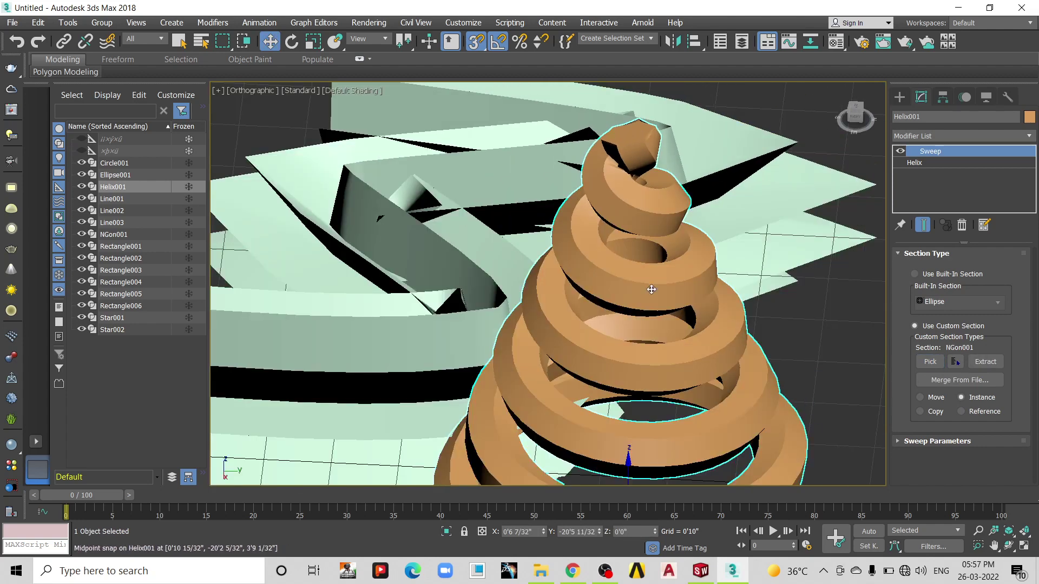
pyautogui.scroll(-3, 656, 91)
pyautogui.moveTo(495, 451); pyautogui.dragTo(693, 329, button='middle')
pyautogui.click(693, 328)
# - Add a Sweep to Rectangle006 using Line003 as its custom section, then orbit
pyautogui.moveTo(686, 292); pyautogui.dragTo(641, 274, button='middle')
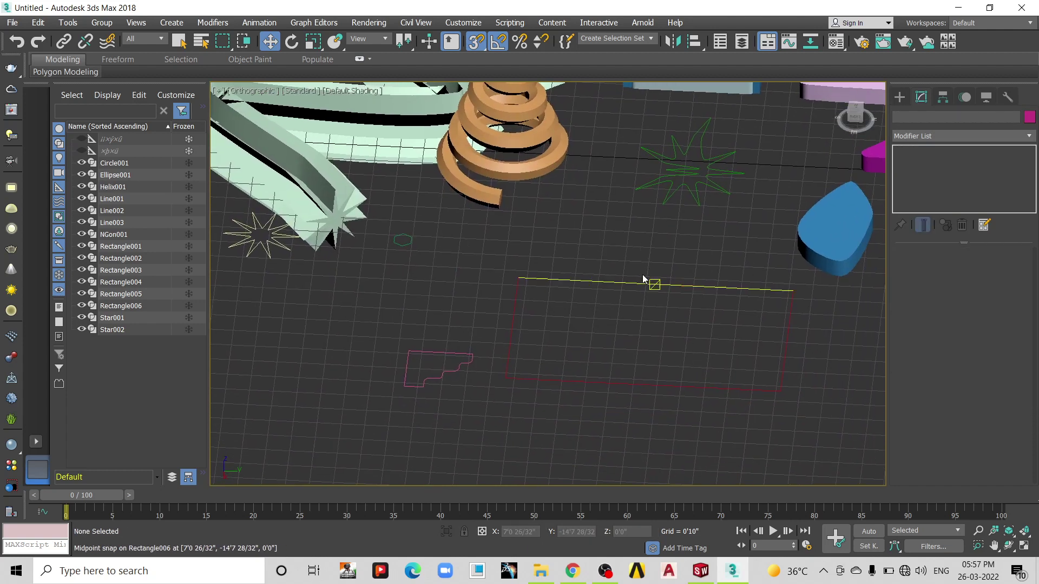
pyautogui.click(697, 387)
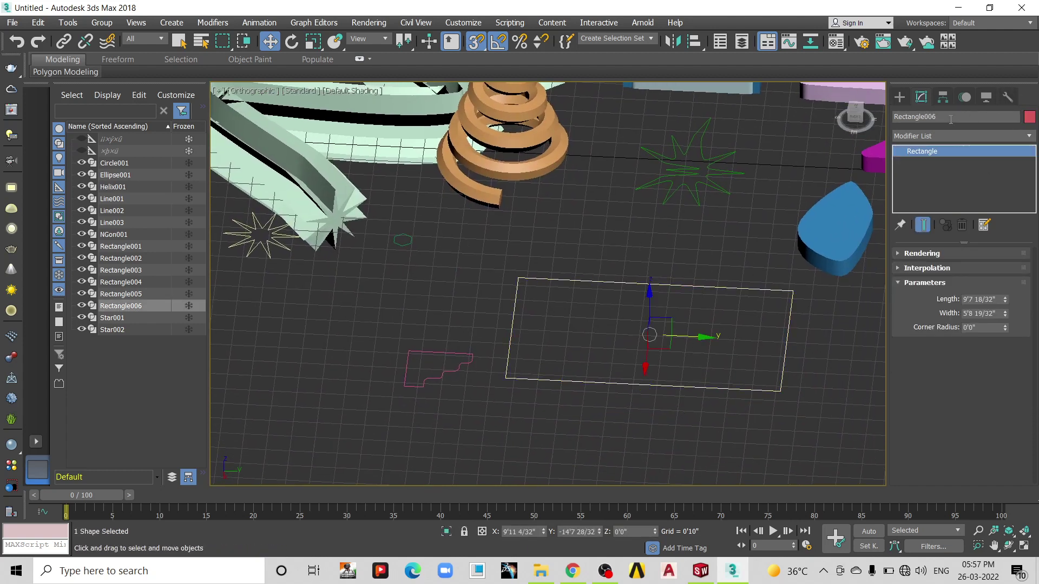
pyautogui.click(940, 135)
pyautogui.scroll(-1, 940, 136)
pyautogui.scroll(-10, 940, 135)
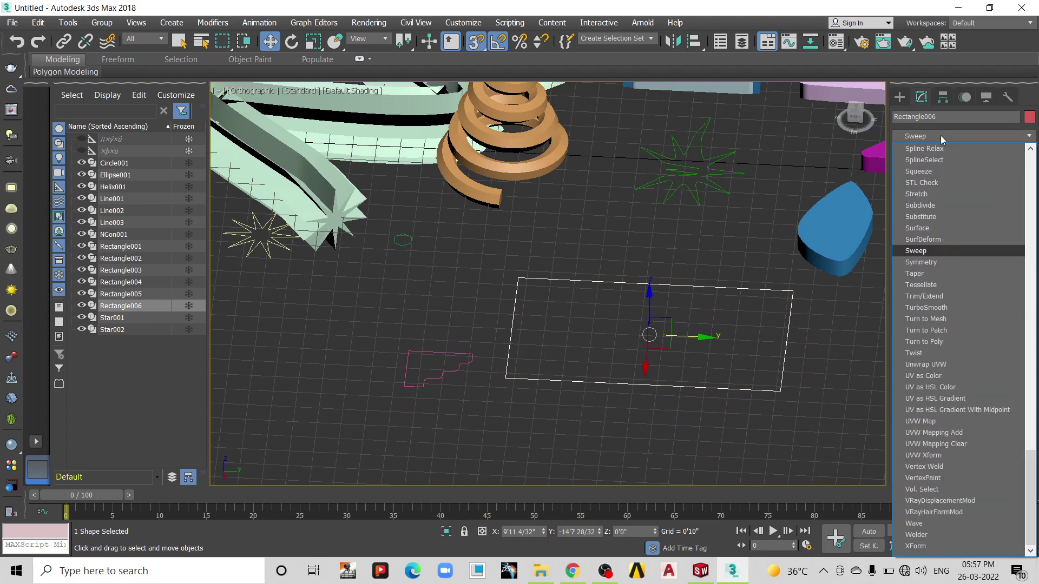
pyautogui.click(933, 247)
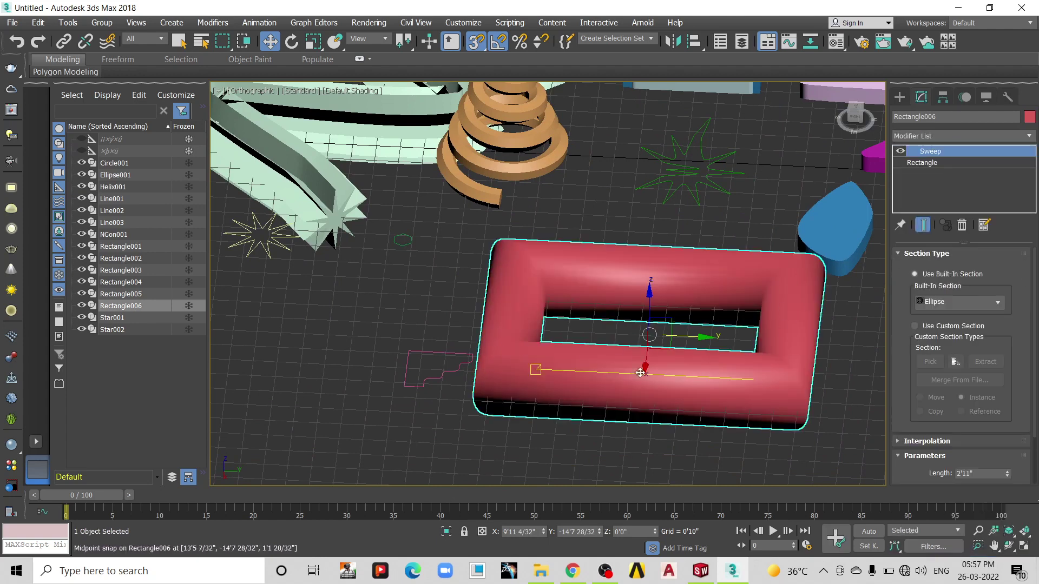
pyautogui.click(914, 326)
pyautogui.click(930, 361)
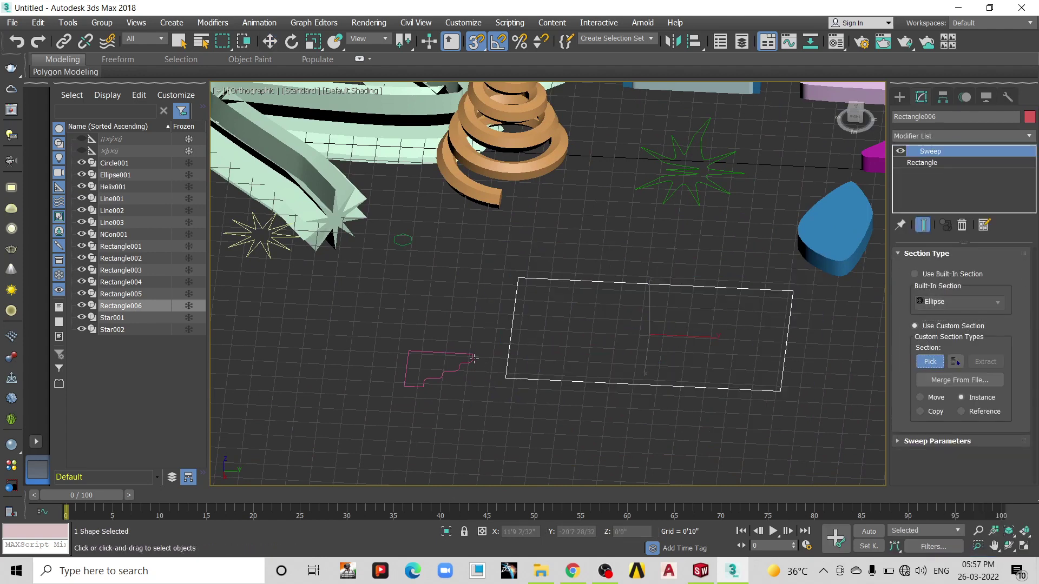
pyautogui.click(472, 361)
pyautogui.moveTo(559, 364)
pyautogui.keyDown('alt'); pyautogui.mouseDown(button='middle')
pyautogui.moveTo(716, 378)
pyautogui.moveTo(598, 366)
pyautogui.moveTo(824, 423)
pyautogui.mouseUp(button='middle'); pyautogui.keyUp('alt')
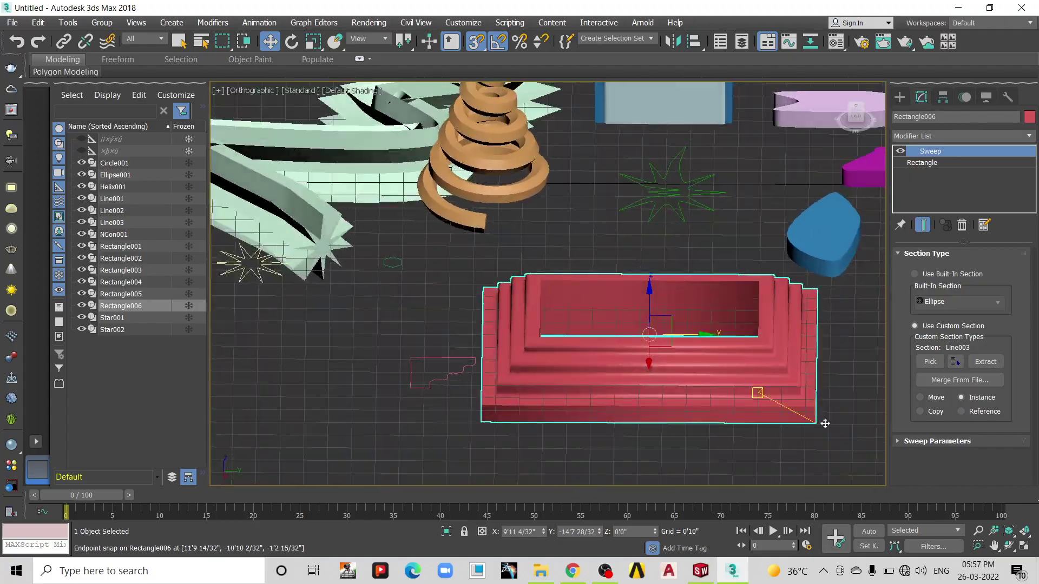
# - Try several pivot alignments for the sweep profile, settling on top-left
pyautogui.click(954, 441)
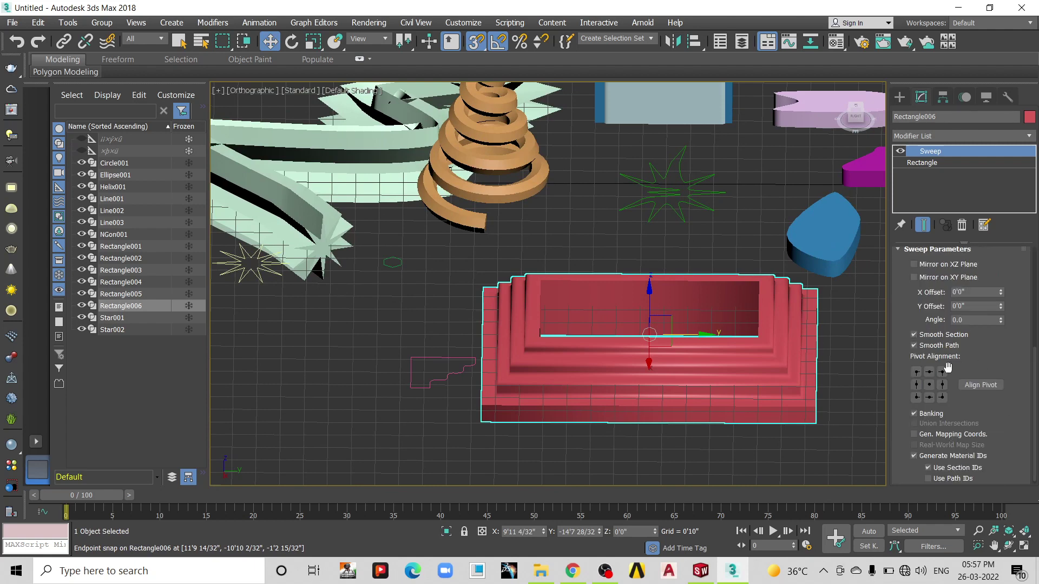
pyautogui.click(942, 372)
pyautogui.click(928, 373)
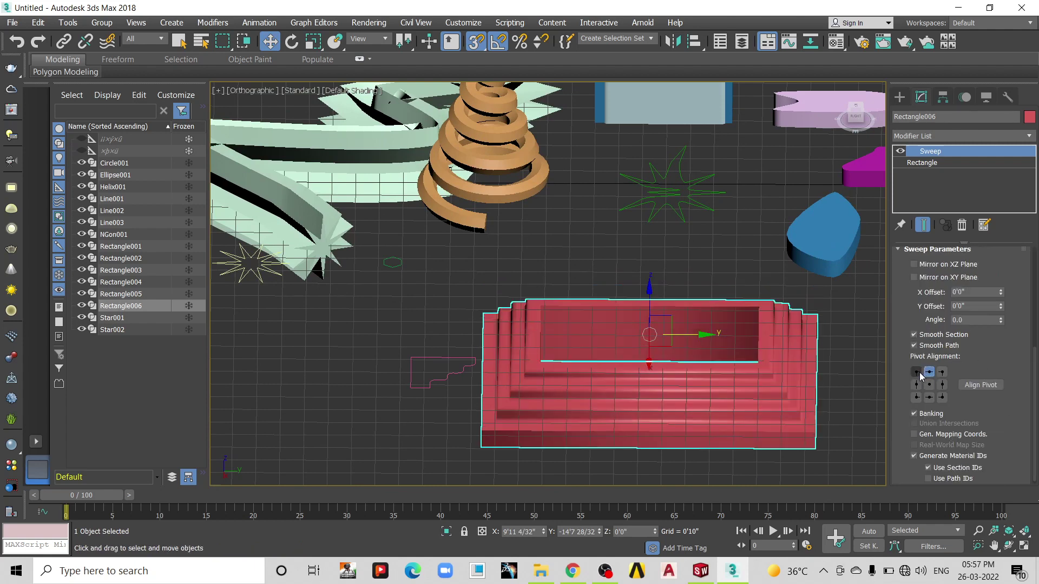
pyautogui.click(928, 385)
pyautogui.click(942, 397)
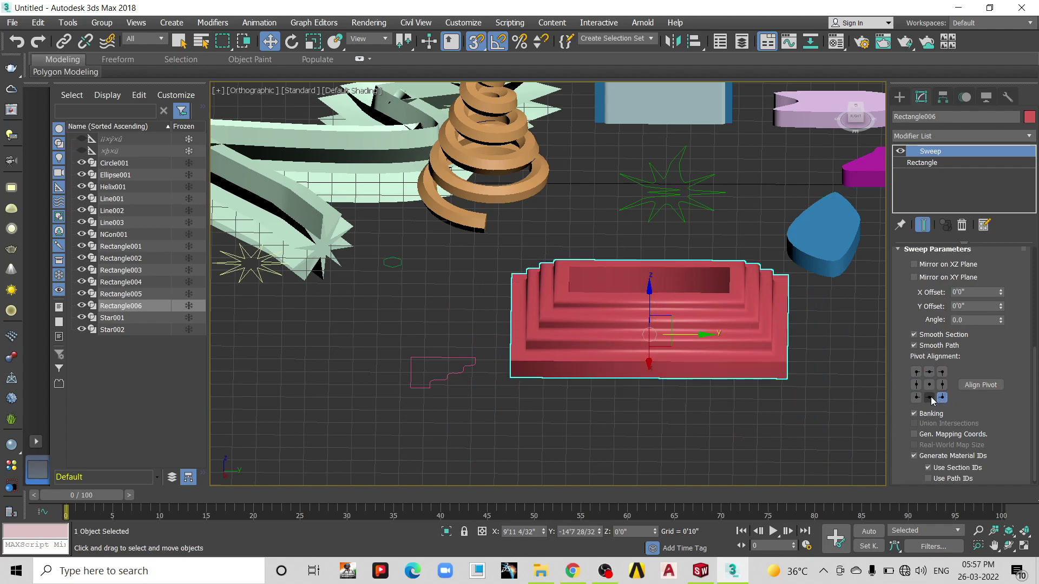
pyautogui.click(916, 397)
pyautogui.click(915, 385)
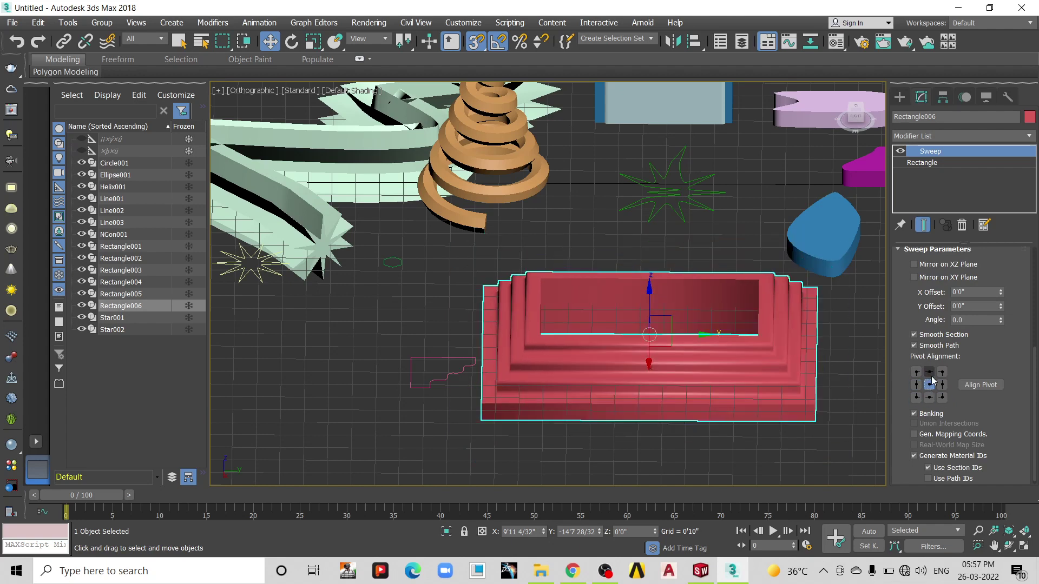
pyautogui.click(929, 372)
pyautogui.click(916, 372)
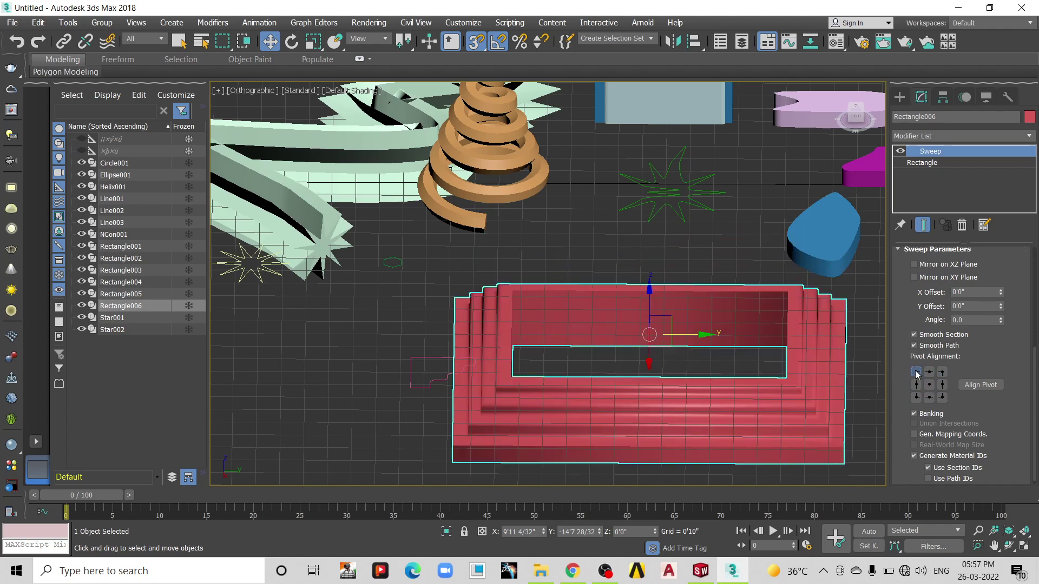
# - Enable Mirror on XZ and XY planes, inspect the frame, and deselect it
pyautogui.click(913, 265)
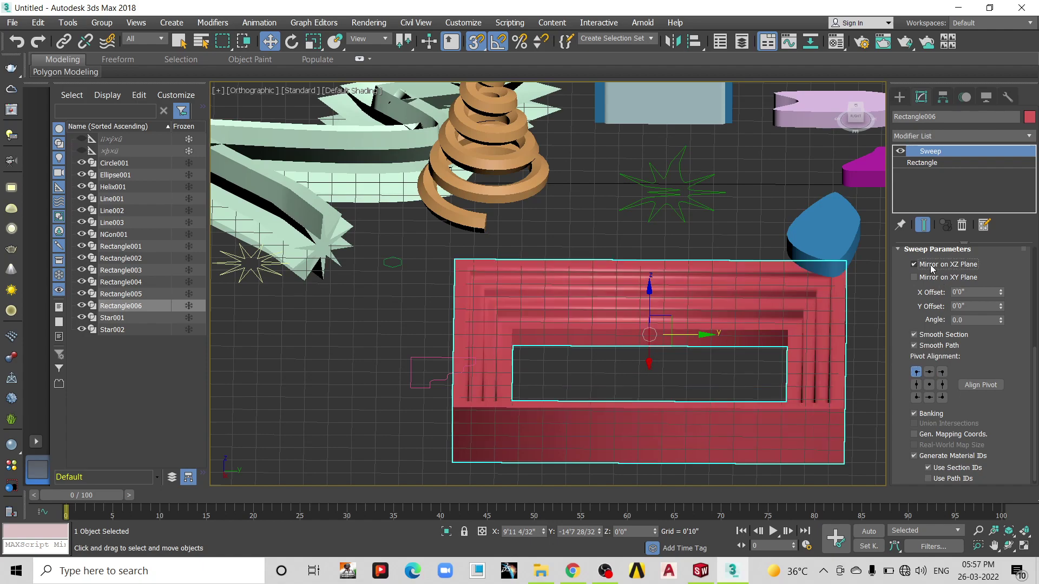
pyautogui.click(921, 282)
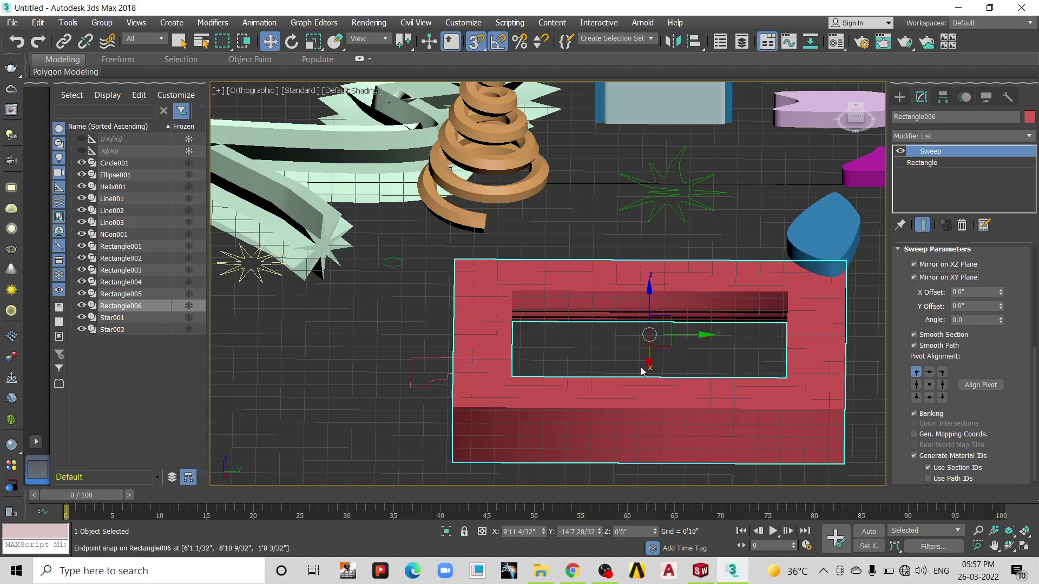
pyautogui.moveTo(645, 331)
pyautogui.keyDown('alt'); pyautogui.mouseDown(button='middle')
pyautogui.moveTo(640, 282)
pyautogui.moveTo(624, 292)
pyautogui.mouseUp(button='middle'); pyautogui.keyUp('alt')
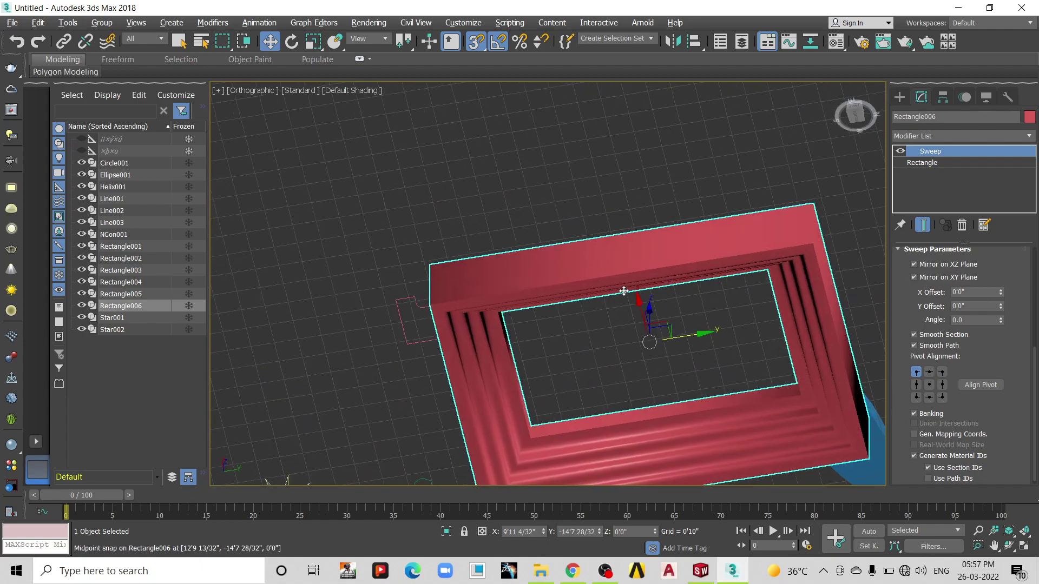
pyautogui.scroll(-5, 759, 362)
pyautogui.moveTo(759, 363)
pyautogui.keyDown('alt'); pyautogui.mouseDown(button='middle')
pyautogui.moveTo(725, 391)
pyautogui.moveTo(729, 412)
pyautogui.mouseUp(button='middle'); pyautogui.keyUp('alt')
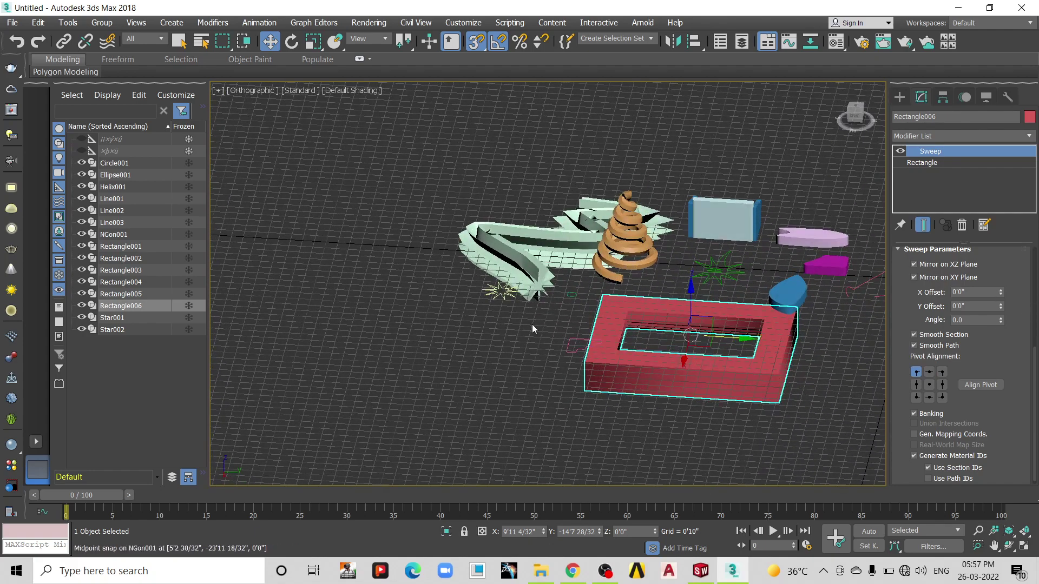
pyautogui.keyDown('alt'); pyautogui.moveTo(525, 320); pyautogui.dragTo(651, 226, button='middle'); pyautogui.keyUp('alt')
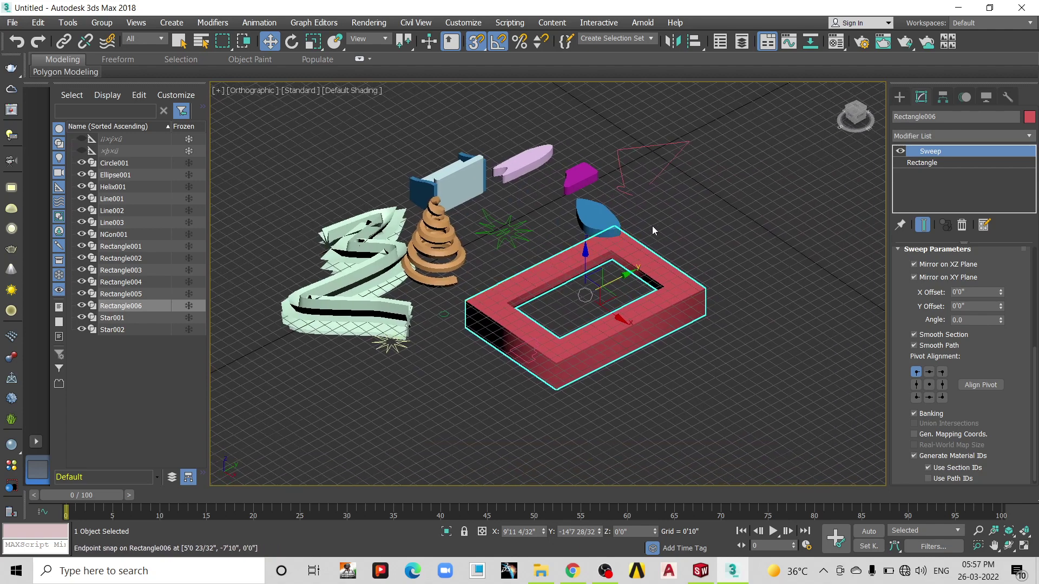
pyautogui.click(654, 227)
pyautogui.moveTo(725, 247); pyautogui.dragTo(541, 283, button='middle')
pyautogui.scroll(2, 534, 255)
pyautogui.scroll(3, 528, 254)
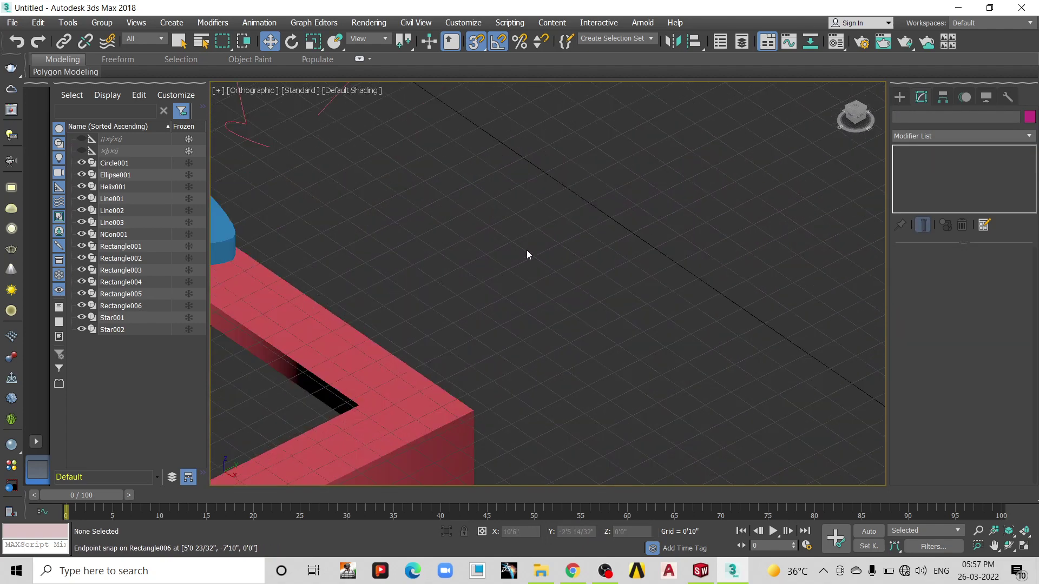
# - Draw a four-point open spline, Line004, on the empty grid
pyautogui.click(900, 98)
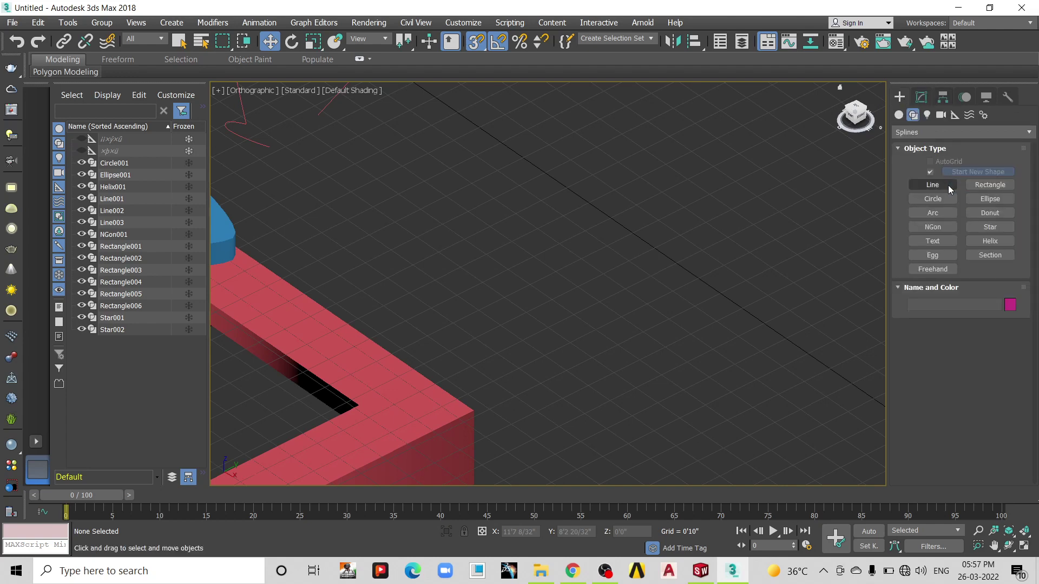
pyautogui.click(946, 183)
pyautogui.moveTo(684, 281); pyautogui.dragTo(570, 301, button='middle')
pyautogui.click(570, 339)
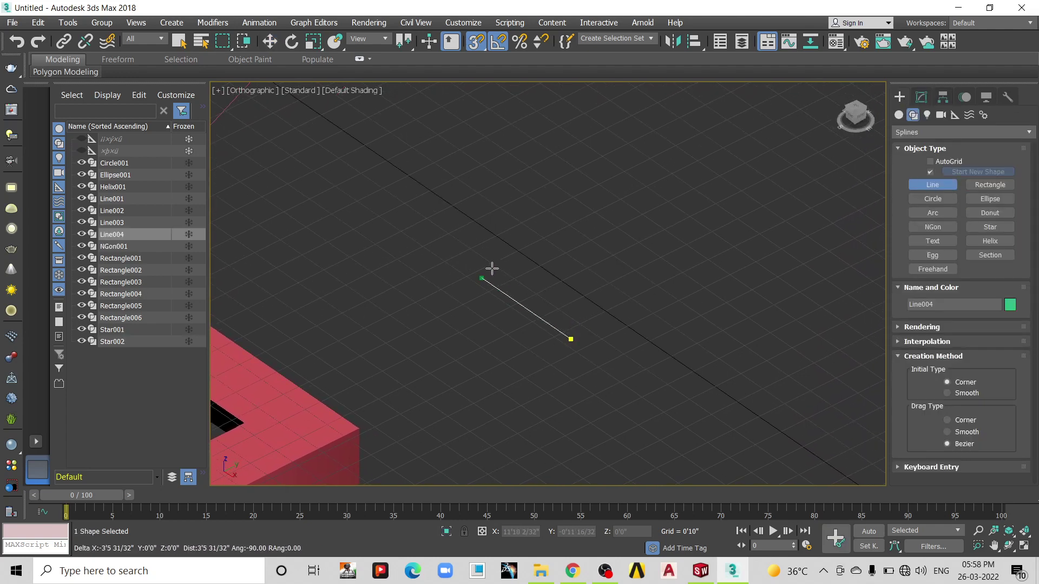
pyautogui.click(476, 273)
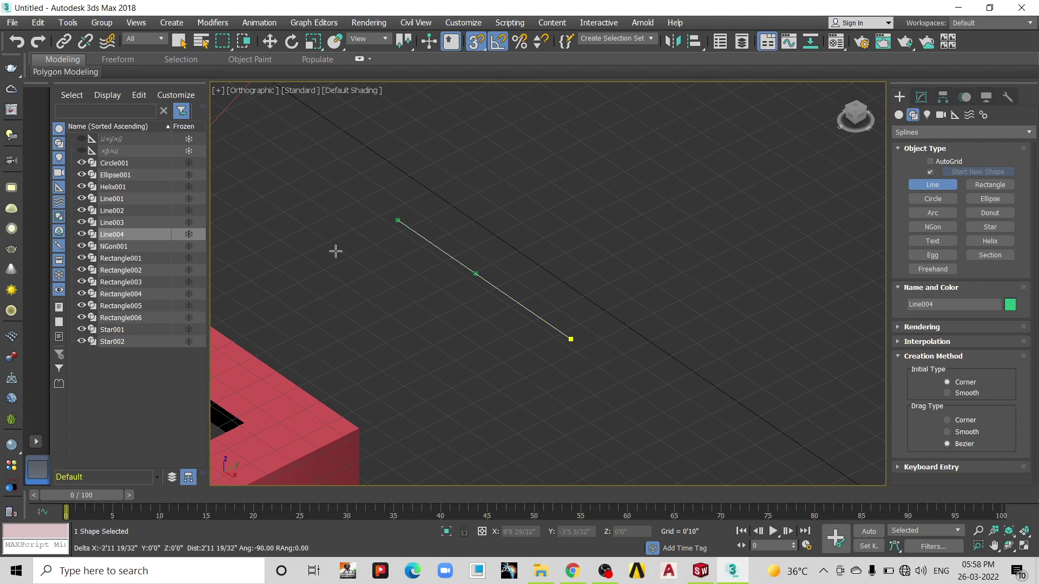
pyautogui.click(364, 245)
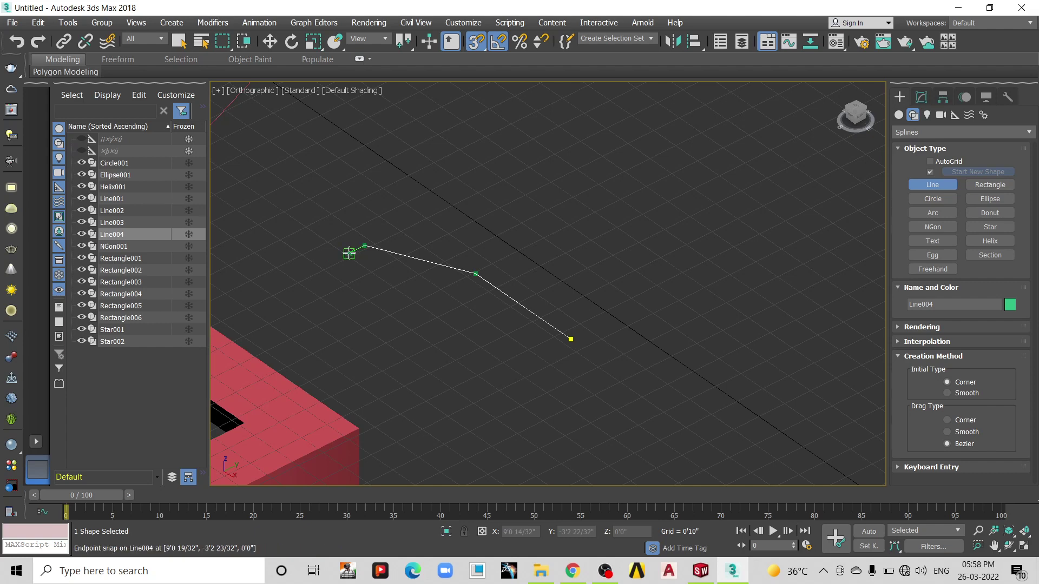
pyautogui.click(349, 253)
pyautogui.rightClick(349, 253)
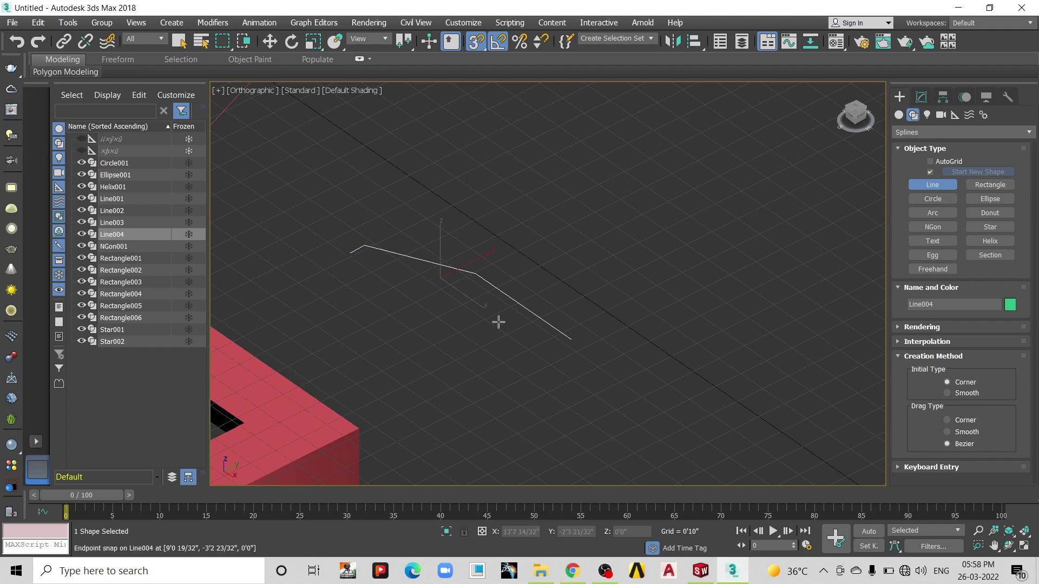
pyautogui.rightClick(483, 263)
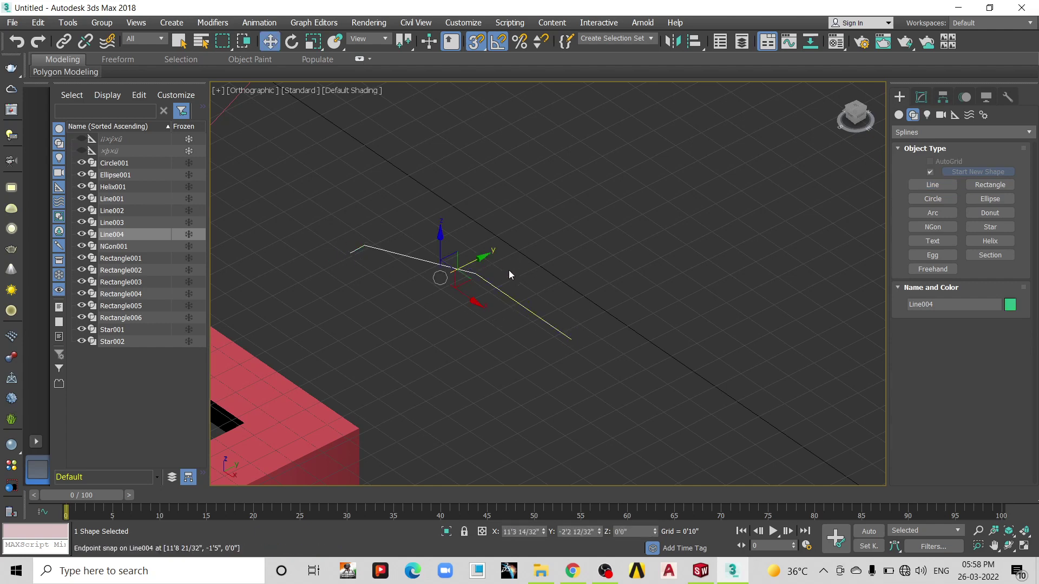
# - Apply a Lathe modifier to Line004 and orbit around the result
pyautogui.click(922, 98)
pyautogui.click(926, 135)
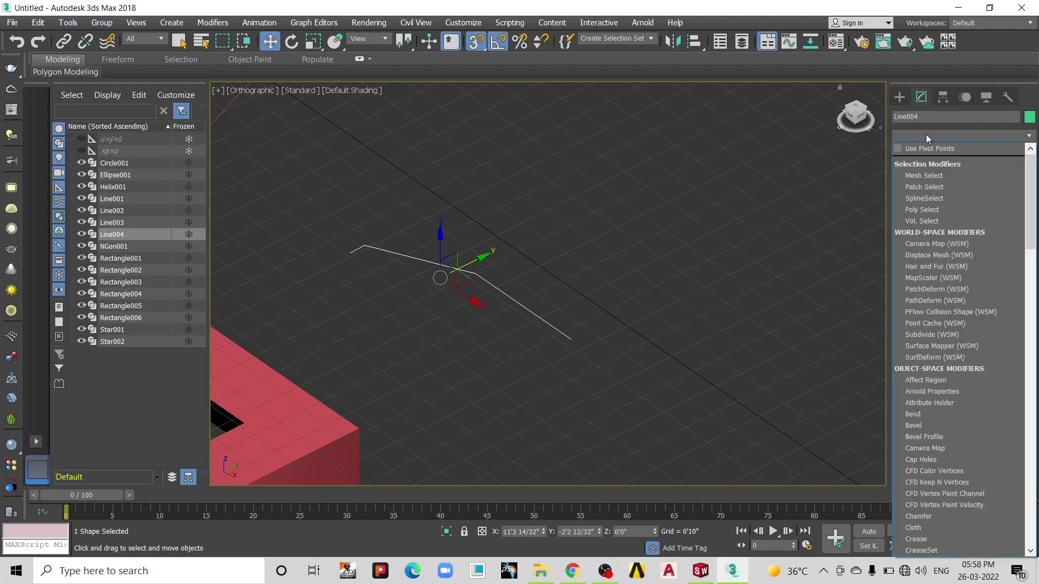
pyautogui.press('l')
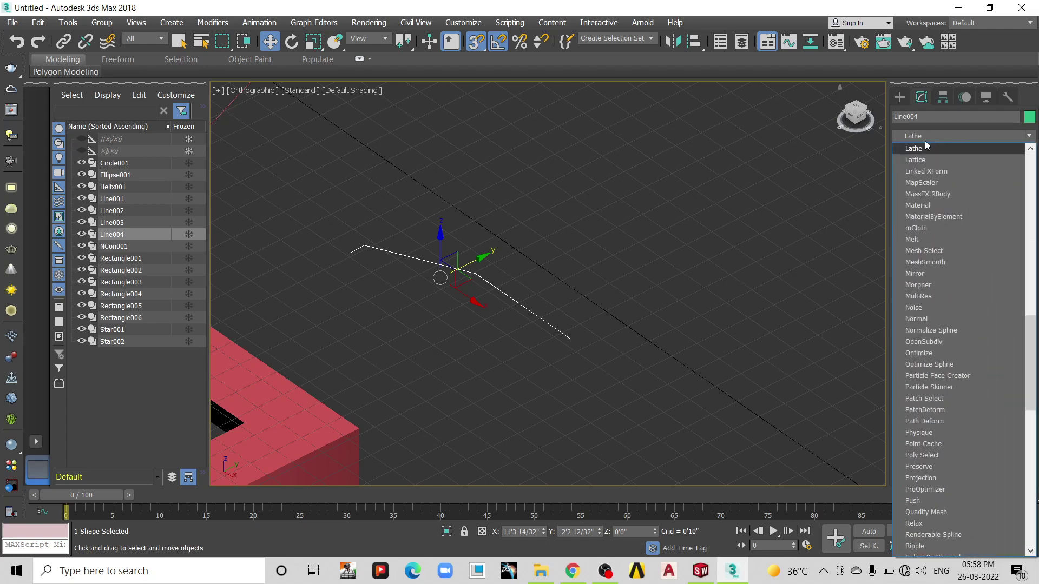
pyautogui.click(919, 149)
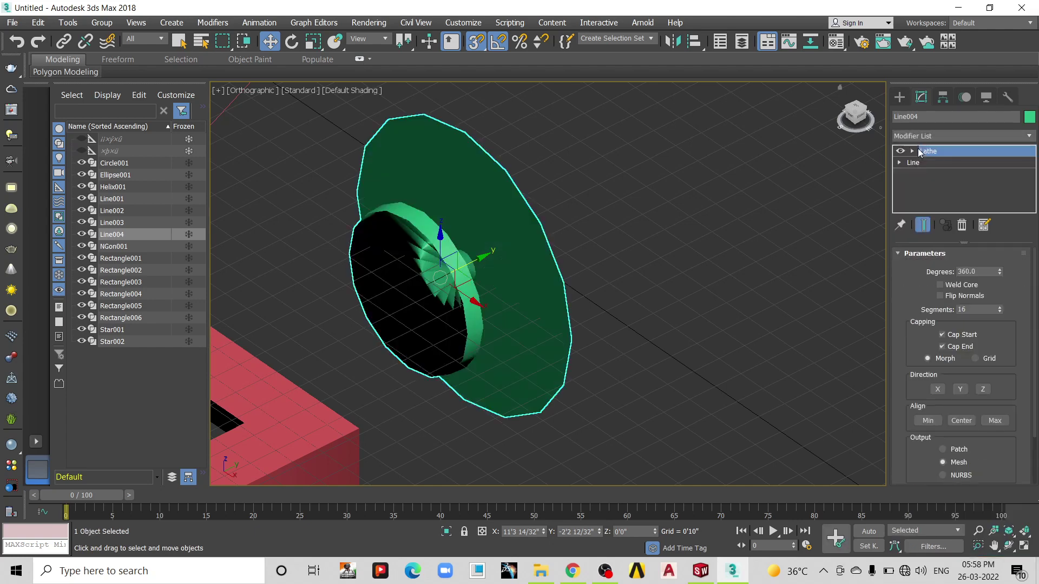
pyautogui.keyDown('alt'); pyautogui.moveTo(490, 277); pyautogui.dragTo(480, 277, button='middle'); pyautogui.keyUp('alt')
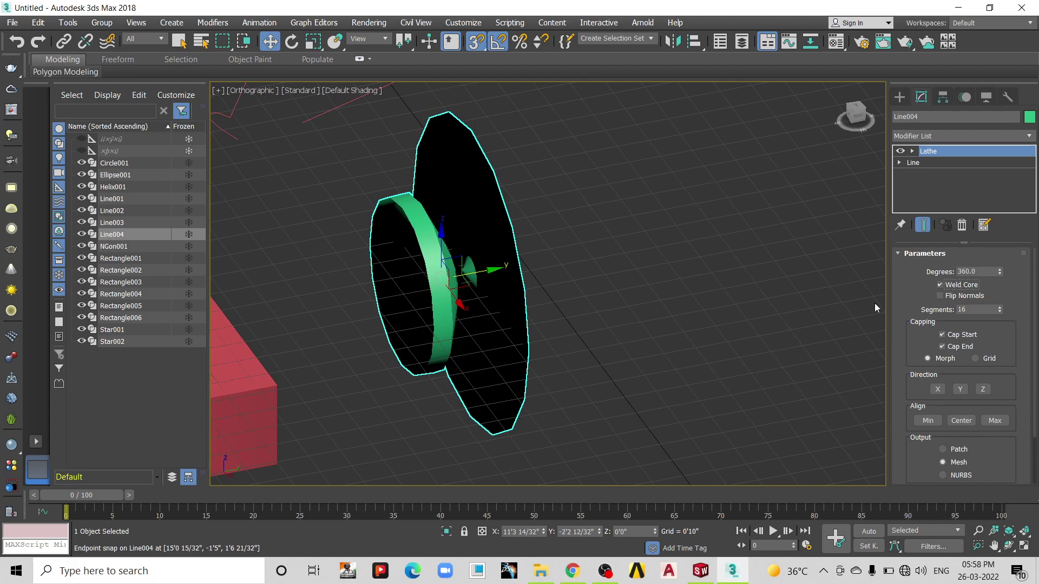
pyautogui.moveTo(573, 290)
pyautogui.keyDown('alt'); pyautogui.mouseDown(button='middle')
pyautogui.moveTo(554, 276)
pyautogui.moveTo(582, 290)
pyautogui.moveTo(608, 283)
pyautogui.mouseUp(button='middle'); pyautogui.keyUp('alt')
# - Turn on Flip Normals for the lathe and orbit around the ring
pyautogui.scroll(3, 608, 283)
pyautogui.scroll(3, 478, 265)
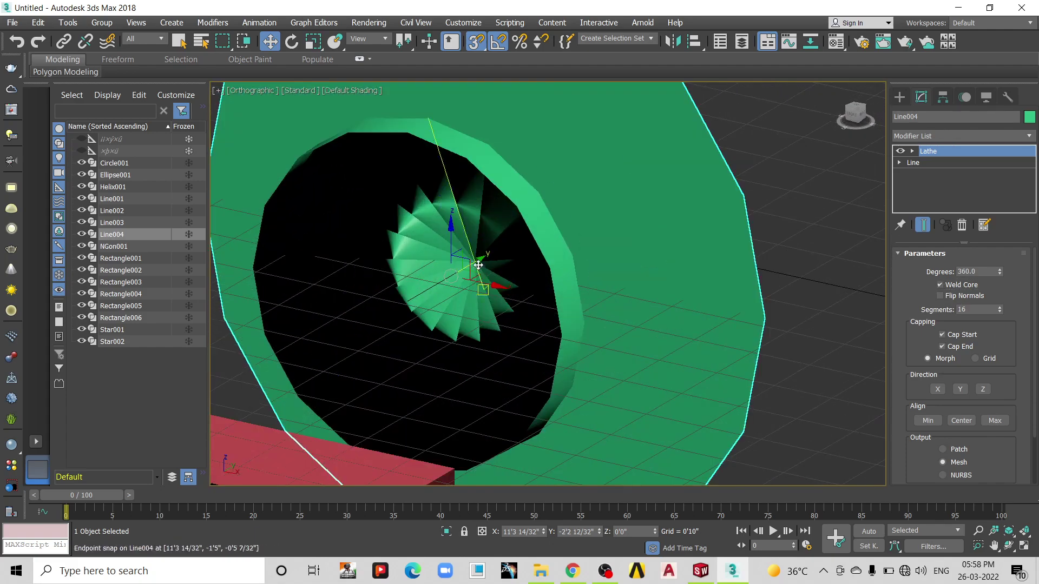
pyautogui.scroll(2, 479, 265)
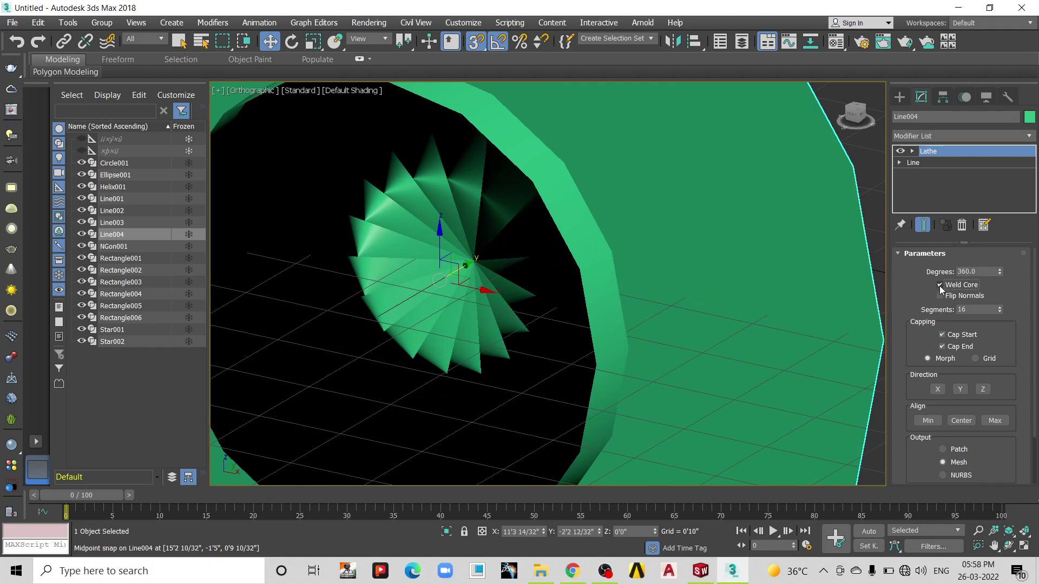
pyautogui.scroll(4, 475, 255)
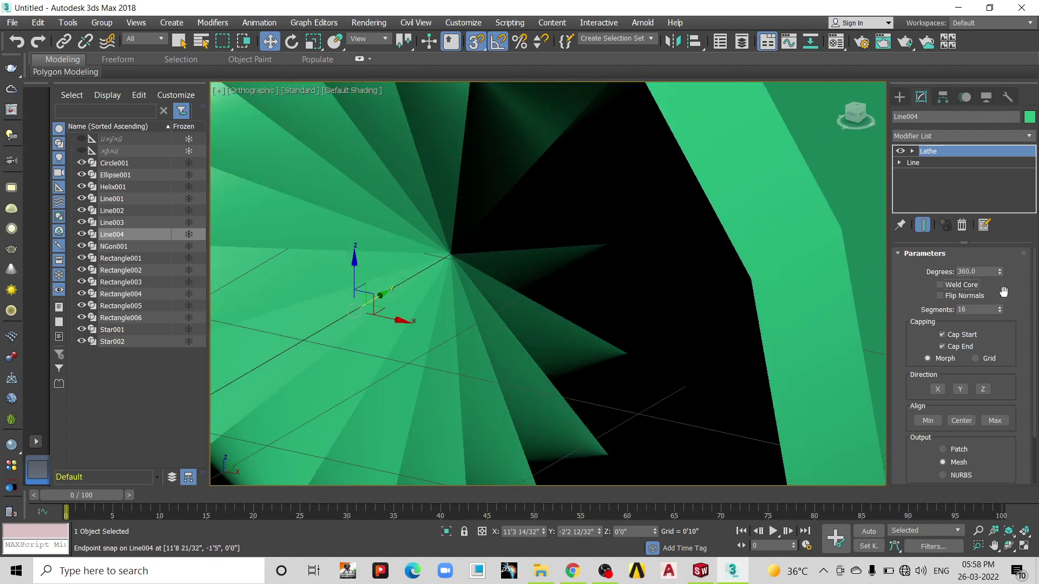
pyautogui.click(950, 296)
pyautogui.scroll(-3, 781, 303)
pyautogui.scroll(-3, 487, 278)
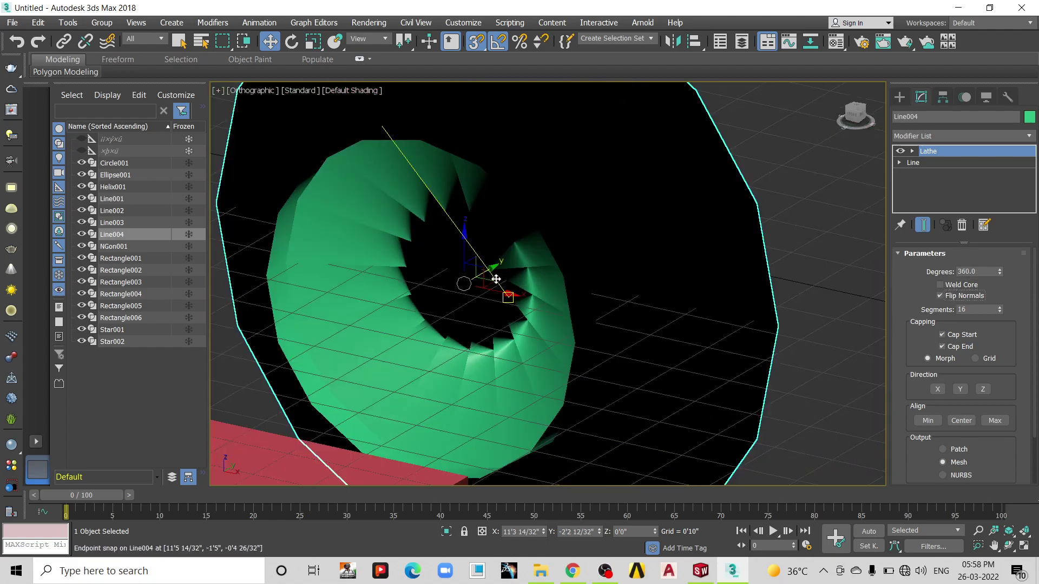
pyautogui.moveTo(547, 288)
pyautogui.keyDown('alt'); pyautogui.mouseDown(button='middle')
pyautogui.moveTo(461, 292)
pyautogui.moveTo(480, 283)
pyautogui.moveTo(517, 298)
pyautogui.mouseUp(button='middle'); pyautogui.keyUp('alt')
# - Turn Flip Normals off, raise segments to 24, toggle the cap, and use direction X
pyautogui.click(950, 295)
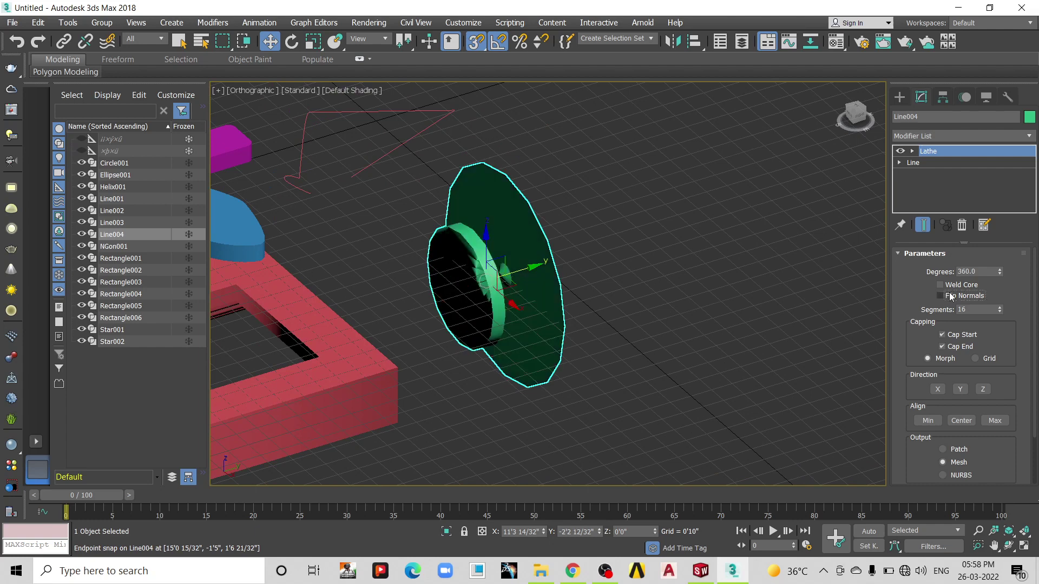
pyautogui.moveTo(999, 312); pyautogui.dragTo(1005, 335)
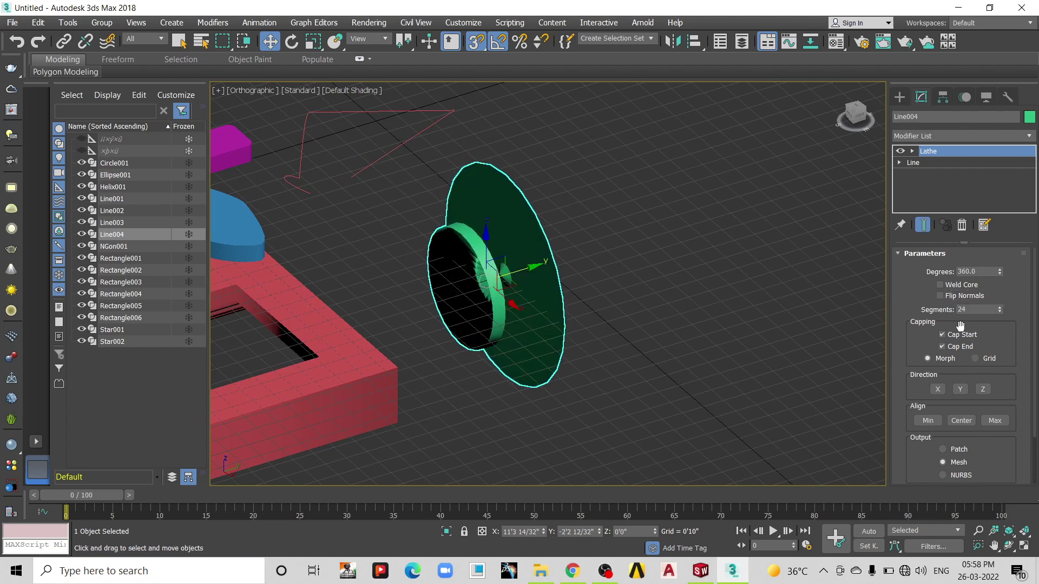
pyautogui.click(958, 346)
pyautogui.click(937, 390)
pyautogui.scroll(2, 524, 314)
pyautogui.scroll(2, 525, 314)
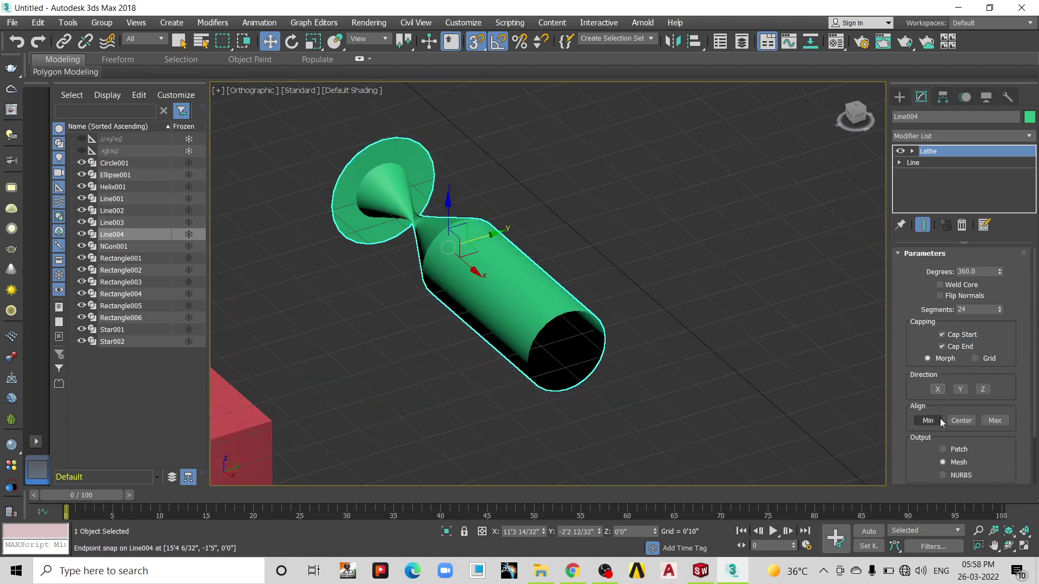
pyautogui.click(961, 389)
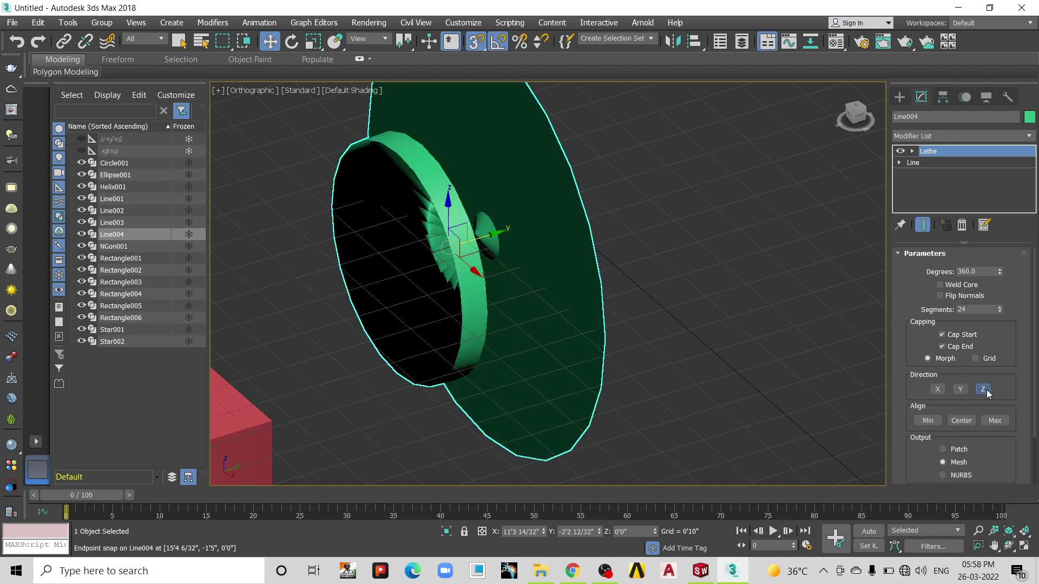
pyautogui.click(984, 391)
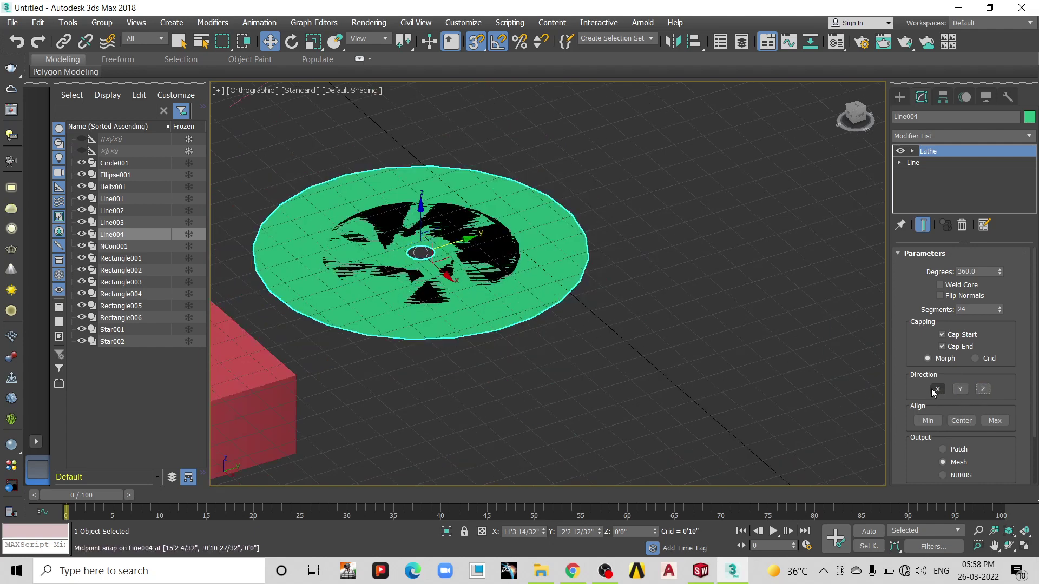
pyautogui.click(932, 390)
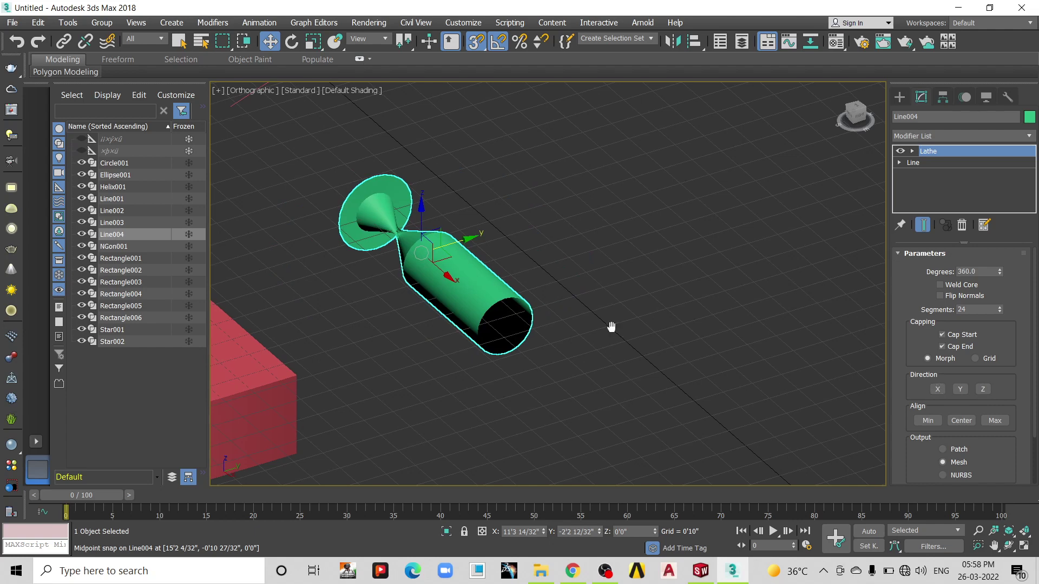
# - Try Min and Max alignment, then move the Lathe axis to reshape it and deselect
pyautogui.moveTo(834, 400); pyautogui.dragTo(842, 400, button='middle')
pyautogui.click(928, 421)
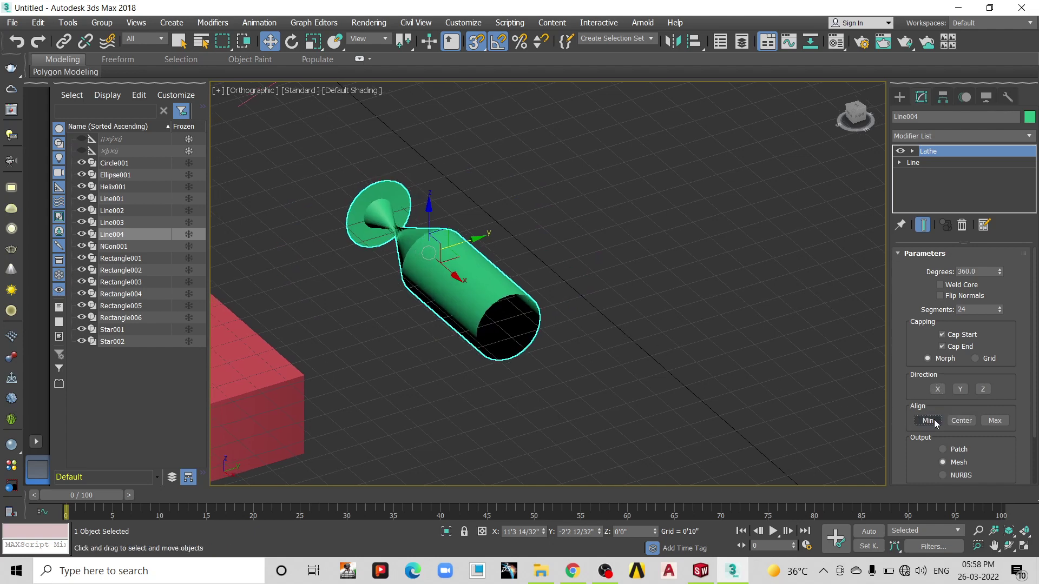
pyautogui.click(988, 423)
pyautogui.moveTo(577, 311)
pyautogui.keyDown('alt'); pyautogui.mouseDown(button='middle')
pyautogui.moveTo(394, 299)
pyautogui.moveTo(771, 290)
pyautogui.mouseUp(button='middle'); pyautogui.keyUp('alt')
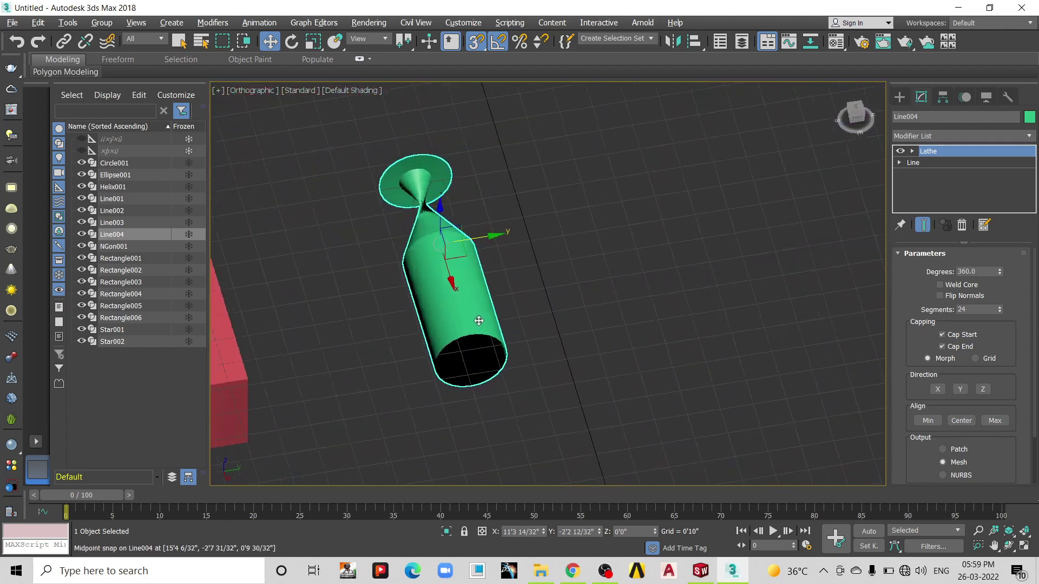
pyautogui.click(912, 150)
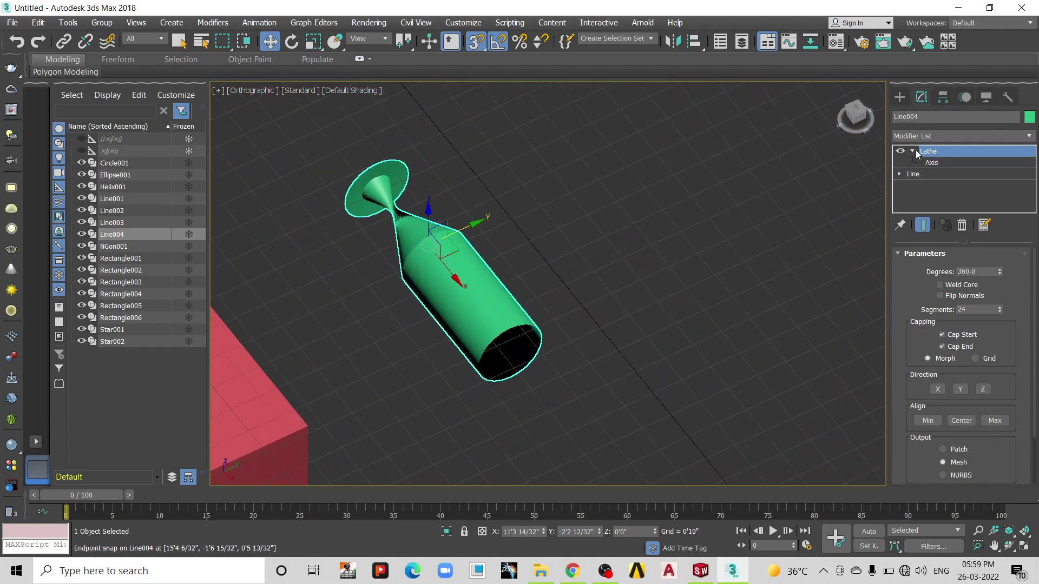
pyautogui.click(930, 162)
pyautogui.moveTo(491, 249)
pyautogui.mouseDown()
pyautogui.moveTo(538, 225)
pyautogui.moveTo(449, 267)
pyautogui.moveTo(436, 257)
pyautogui.moveTo(420, 280)
pyautogui.mouseUp()
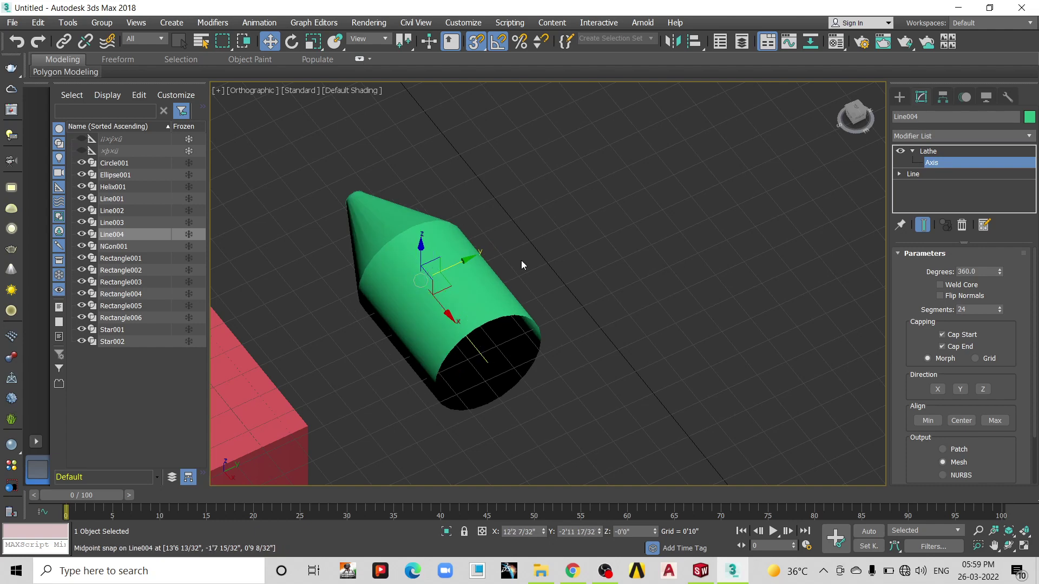
pyautogui.click(563, 226)
pyautogui.scroll(-4, 473, 275)
# - Draw a five-point S-curved open spline, Line005, beside the cylinder
pyautogui.click(902, 98)
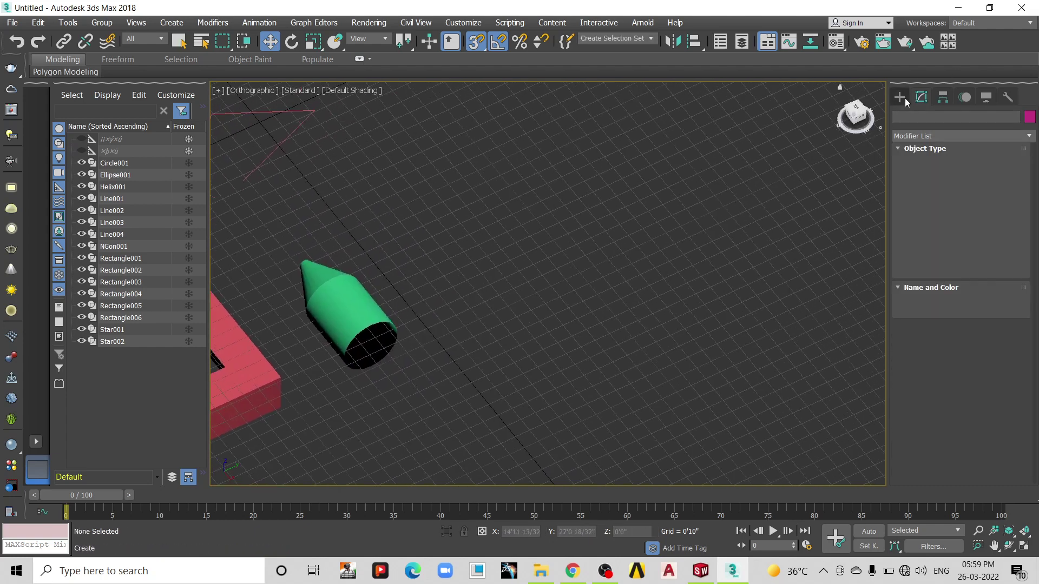
pyautogui.click(929, 186)
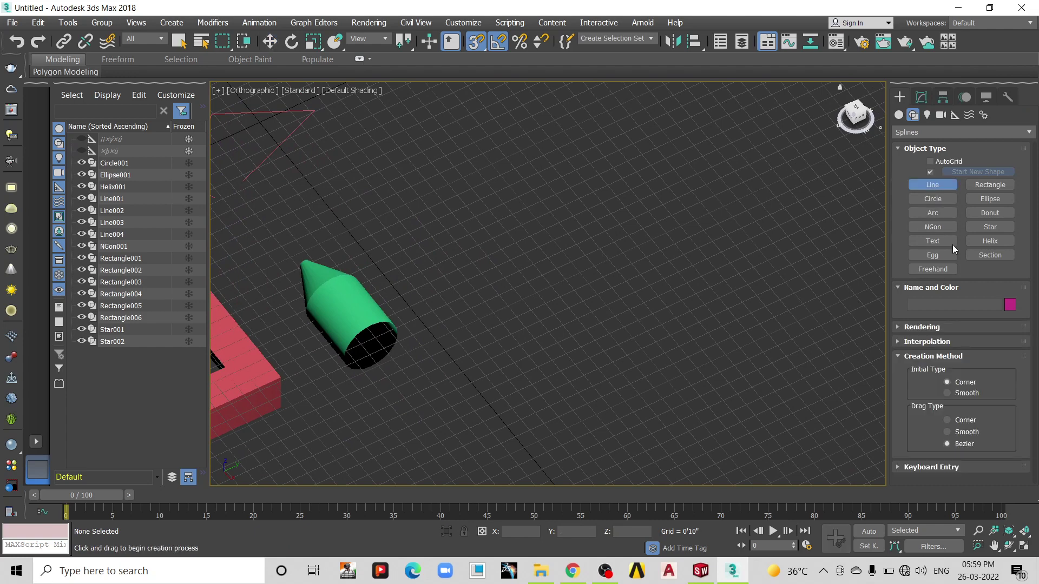
pyautogui.scroll(2, 509, 242)
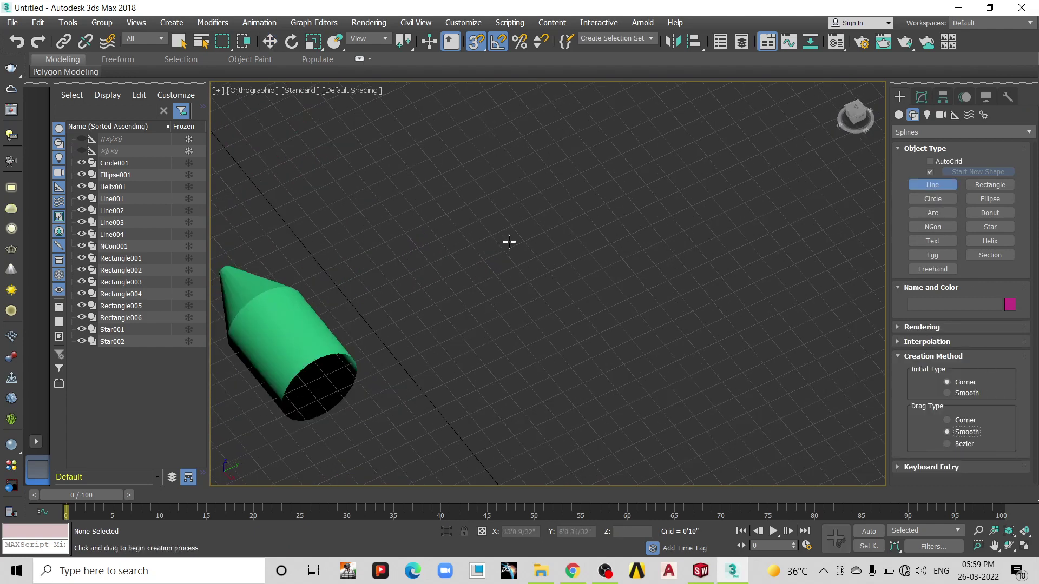
pyautogui.click(707, 300)
pyautogui.click(671, 317)
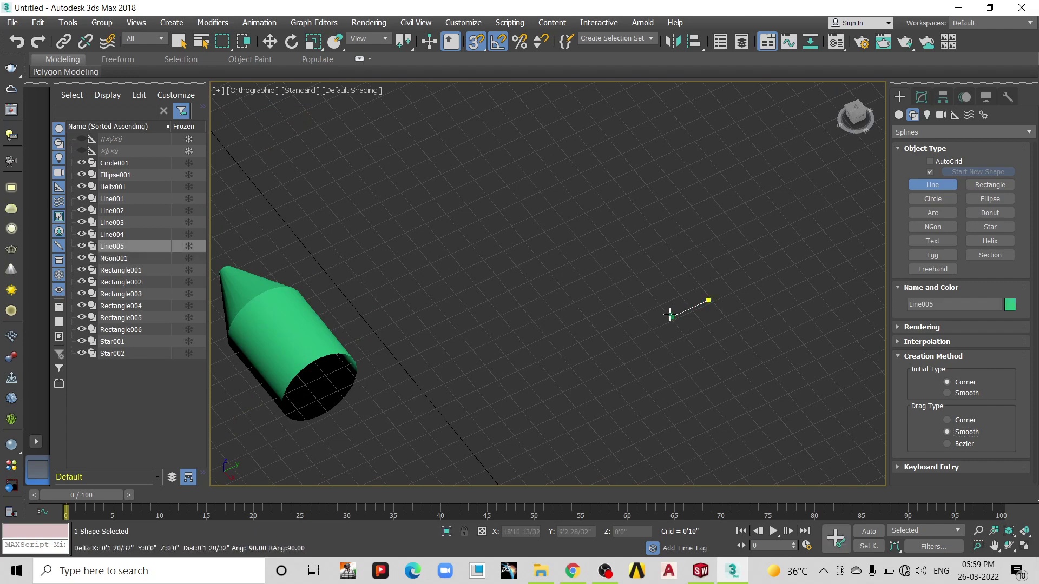
pyautogui.click(620, 298)
pyautogui.click(633, 249)
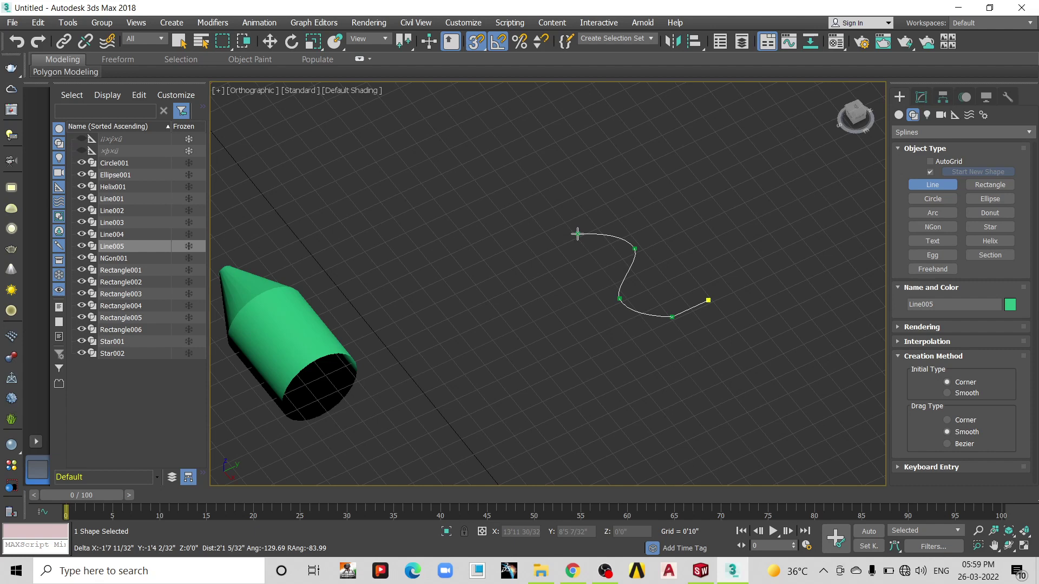
pyautogui.click(577, 233)
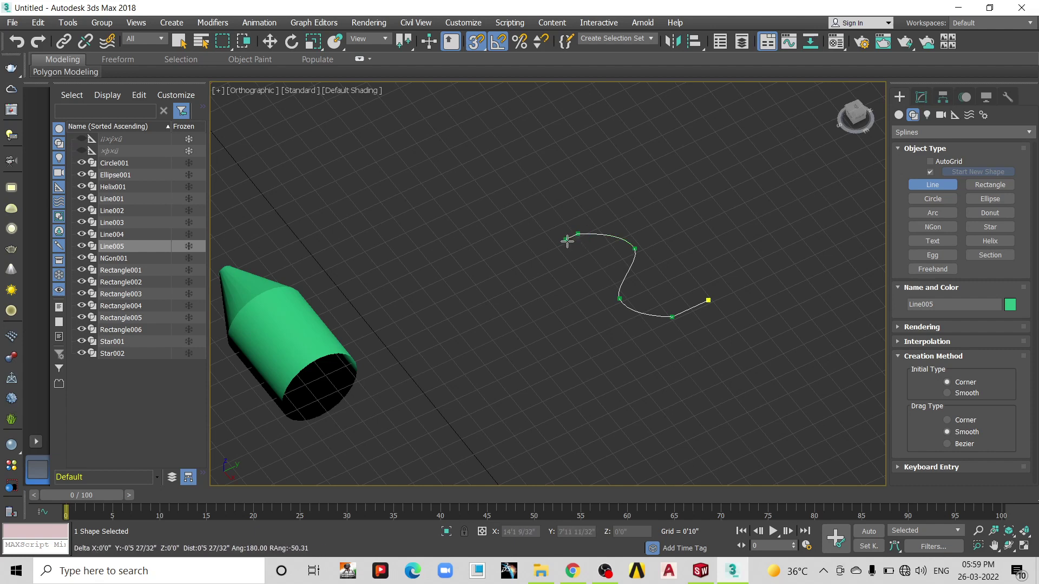
pyautogui.scroll(2, 567, 241)
pyautogui.rightClick(565, 244)
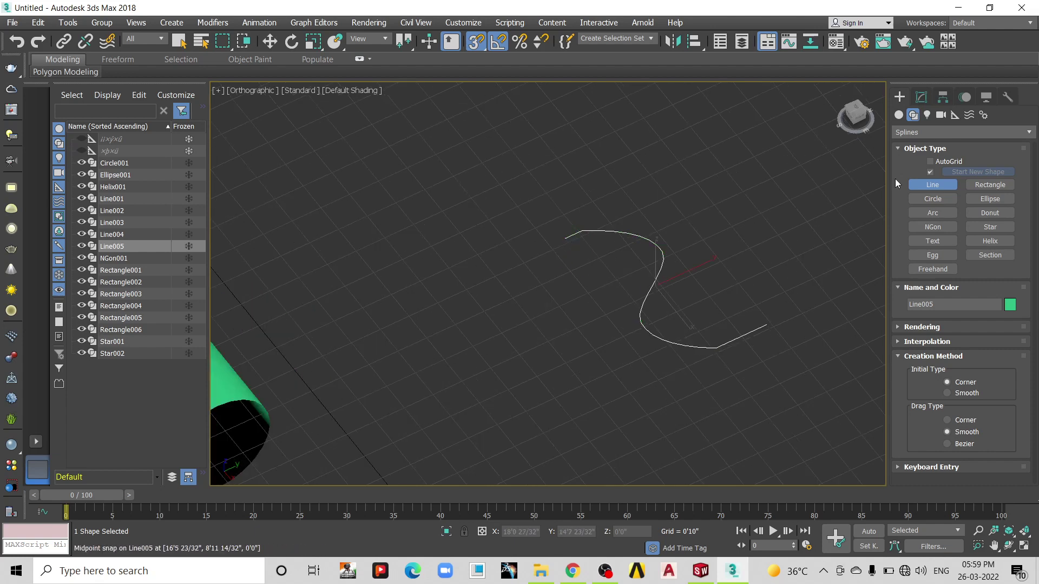
pyautogui.click(920, 97)
pyautogui.click(932, 134)
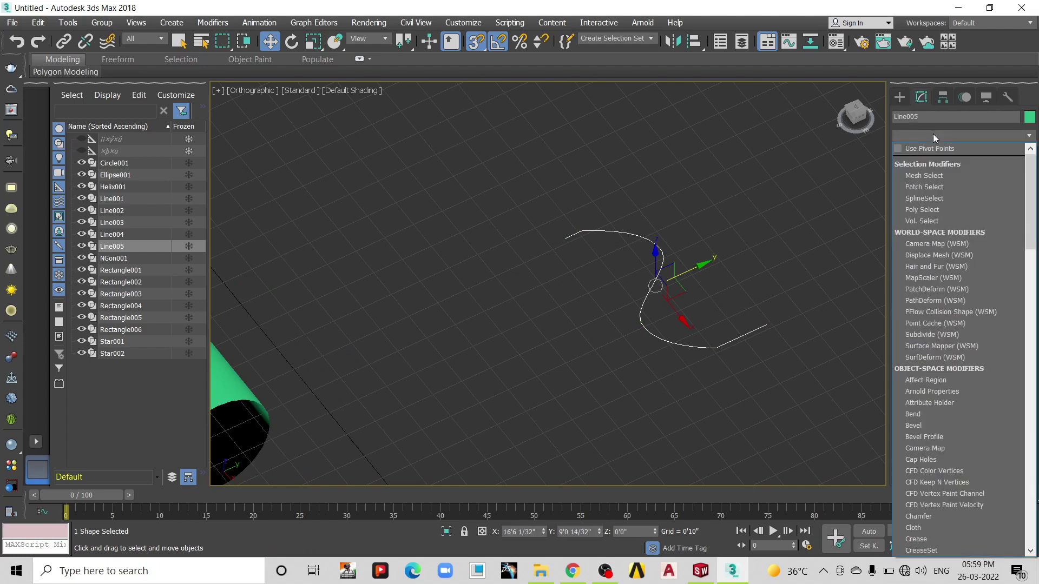
# - Lathe Line005 around the X axis, trying Min, Max and Center alignment
pyautogui.press('l')
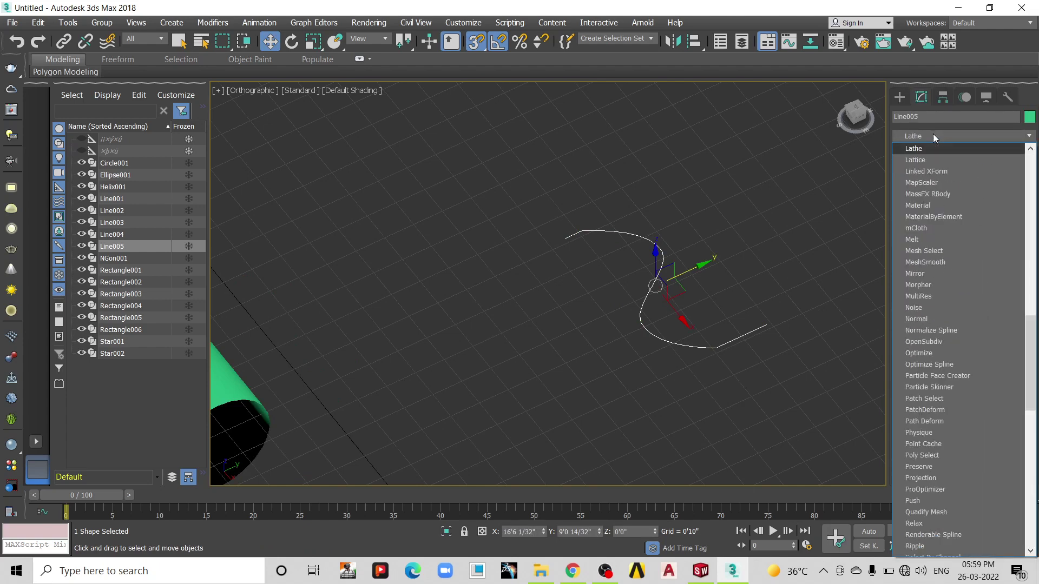
pyautogui.click(923, 149)
pyautogui.press('z')
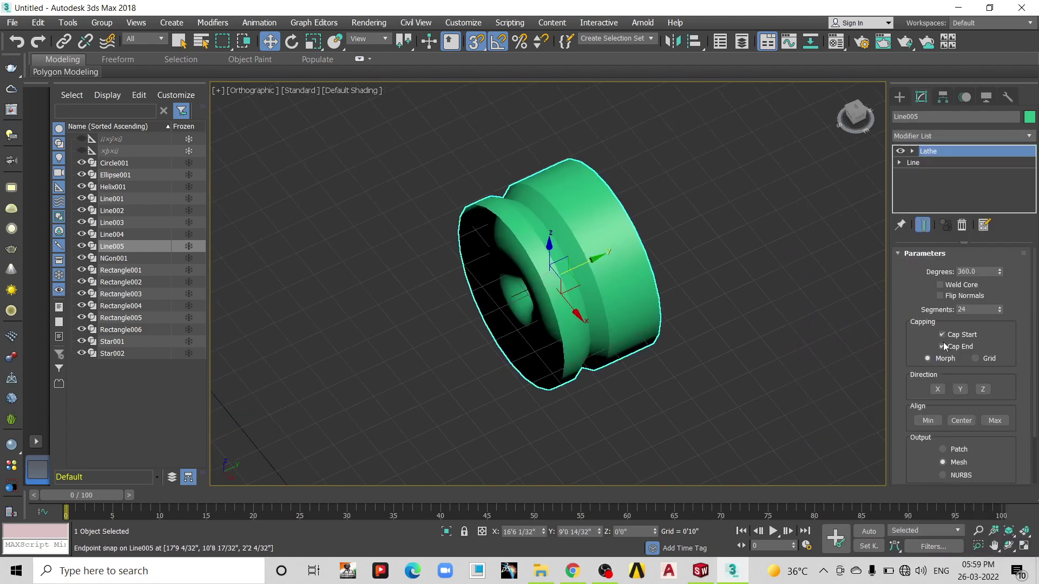
pyautogui.click(982, 390)
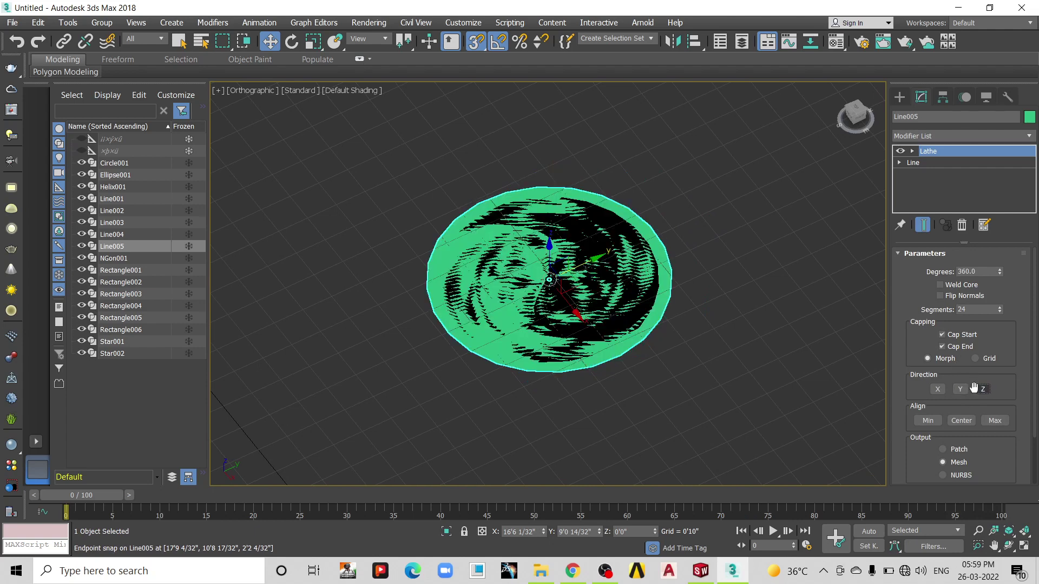
pyautogui.click(938, 389)
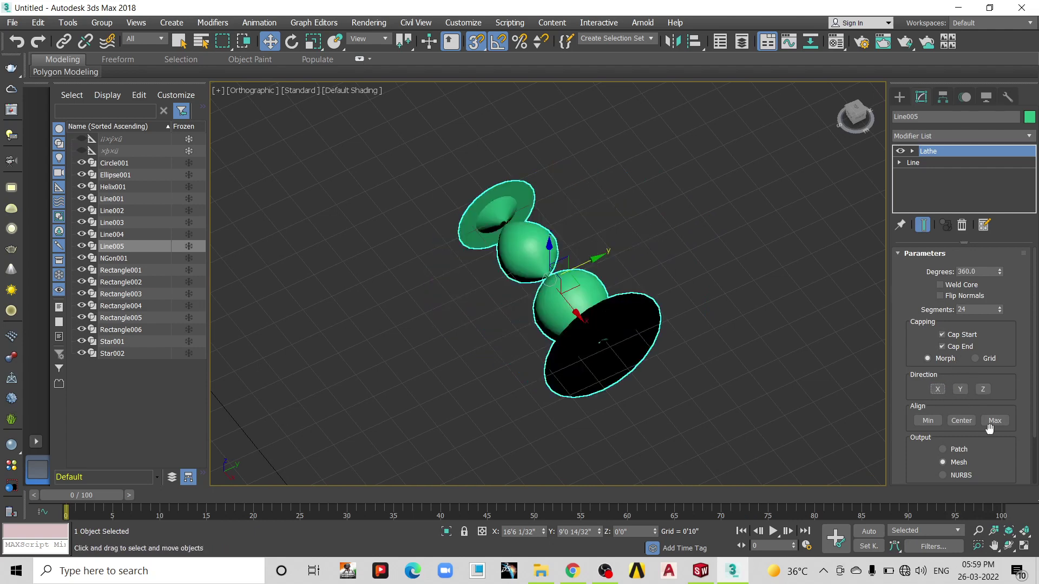
pyautogui.click(928, 421)
pyautogui.click(993, 421)
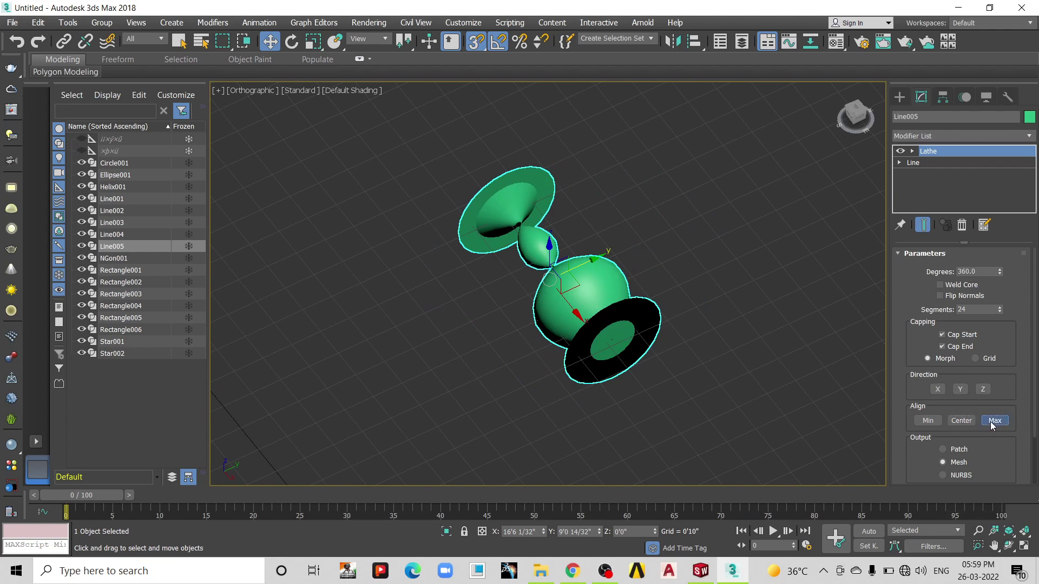
pyautogui.click(960, 421)
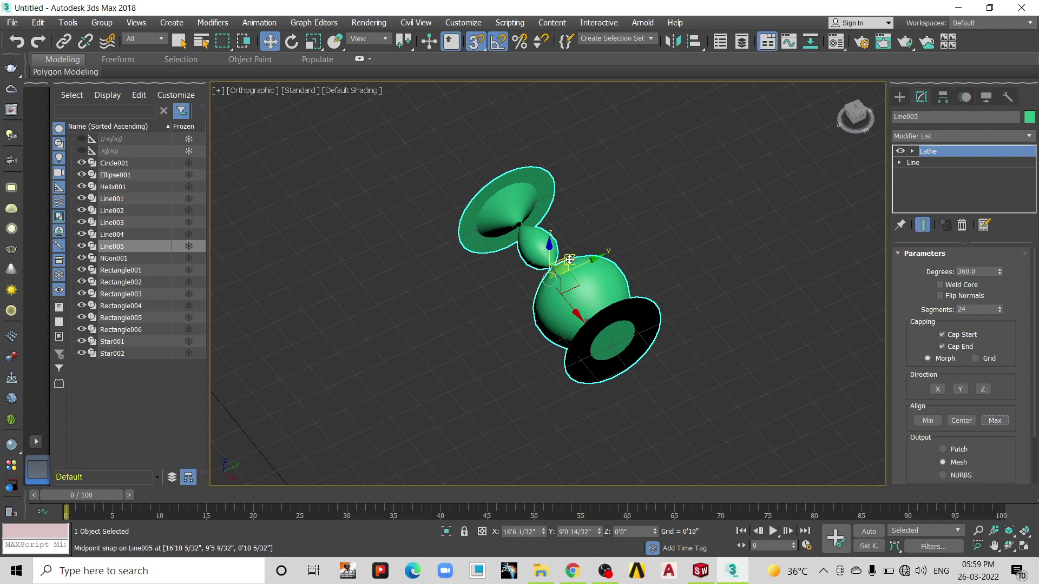
# - Deselect the vase and check it in the Front view, panning left
pyautogui.scroll(-2, 568, 259)
pyautogui.click(623, 256)
pyautogui.scroll(-3, 601, 227)
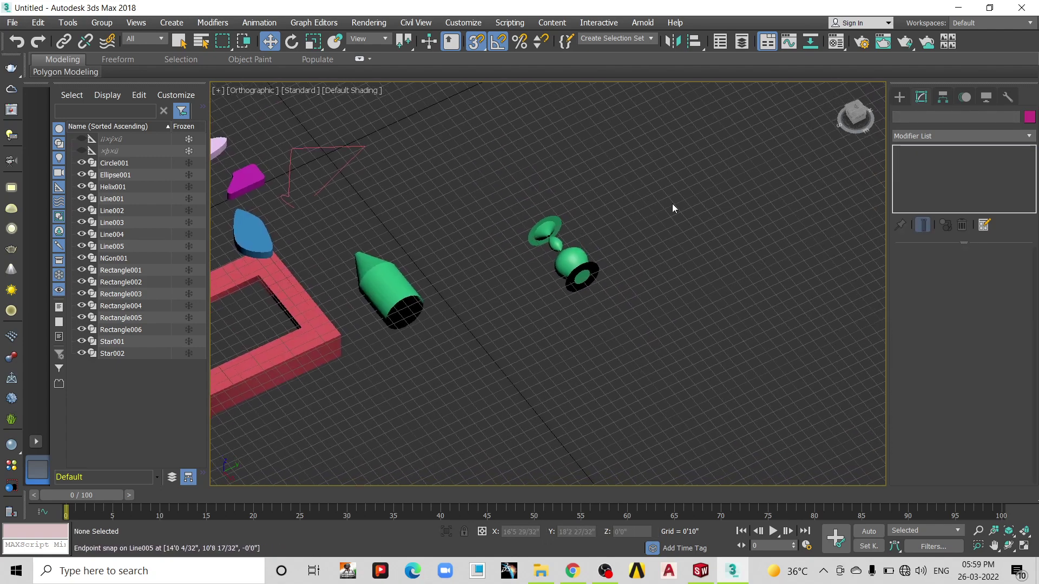
pyautogui.press('f')
pyautogui.scroll(-5, 596, 249)
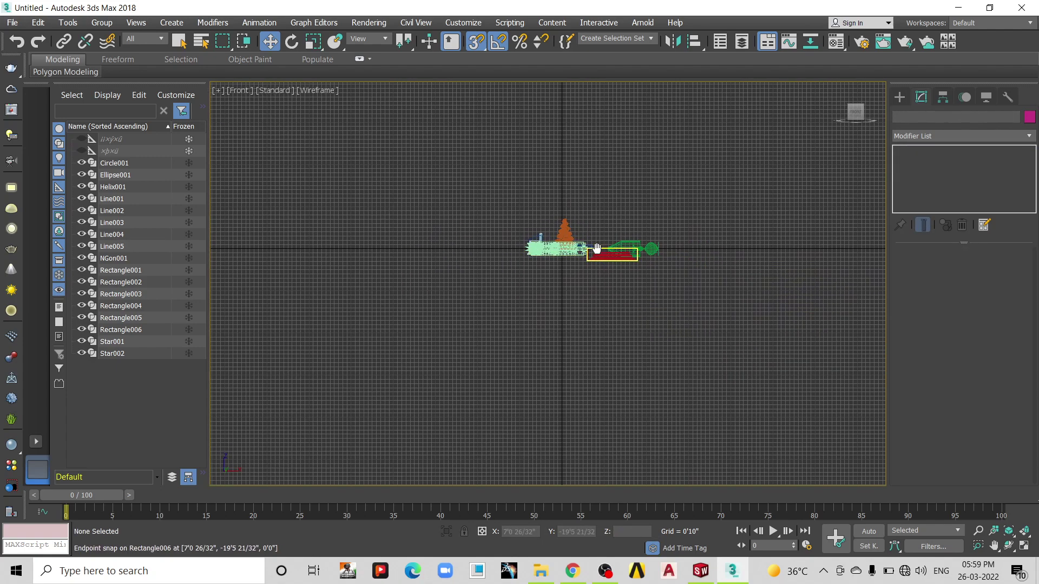
pyautogui.scroll(5, 649, 254)
pyautogui.moveTo(672, 257); pyautogui.dragTo(460, 265, button='middle')
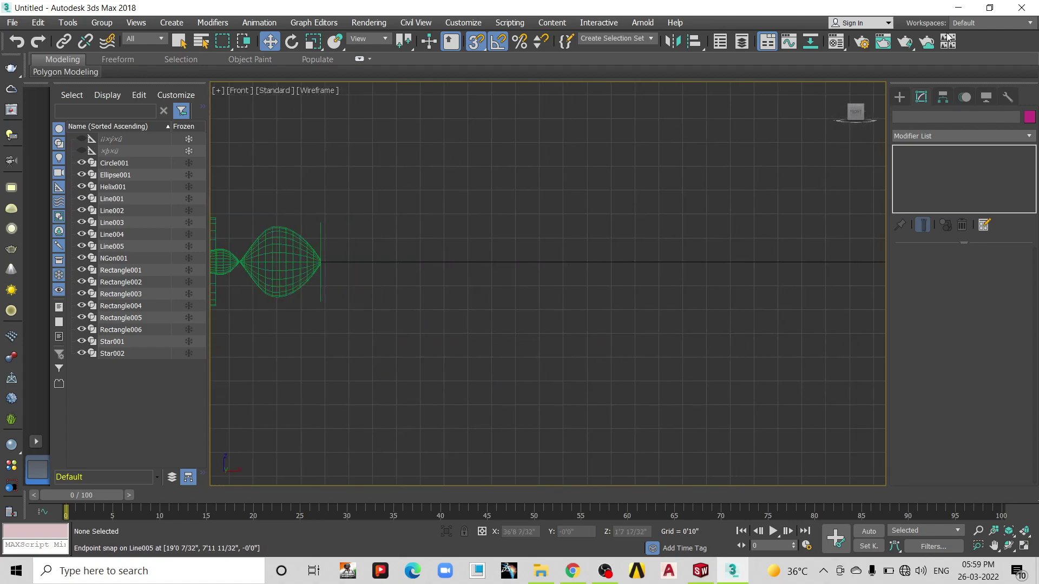
pyautogui.click(900, 97)
# - Draw a five-point profile line, Line006, with base, vertical and flared segments
pyautogui.click(933, 185)
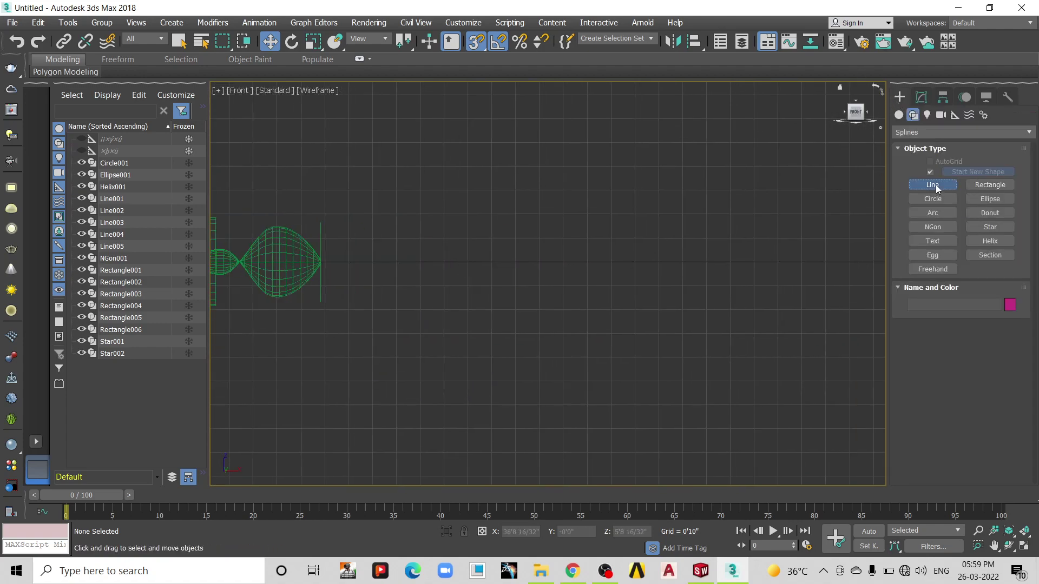
pyautogui.click(638, 276)
pyautogui.click(616, 274)
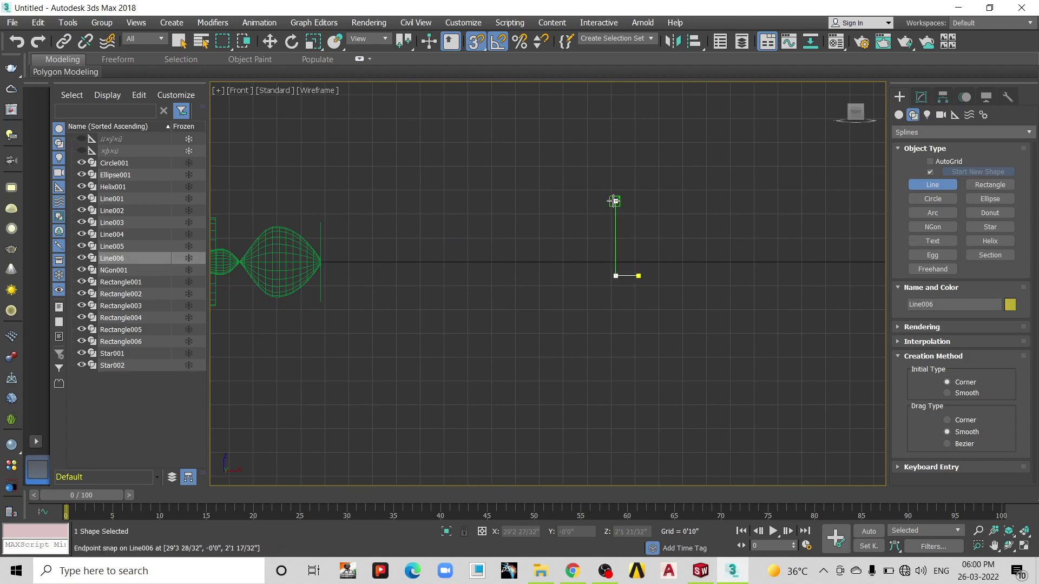
pyautogui.click(616, 202)
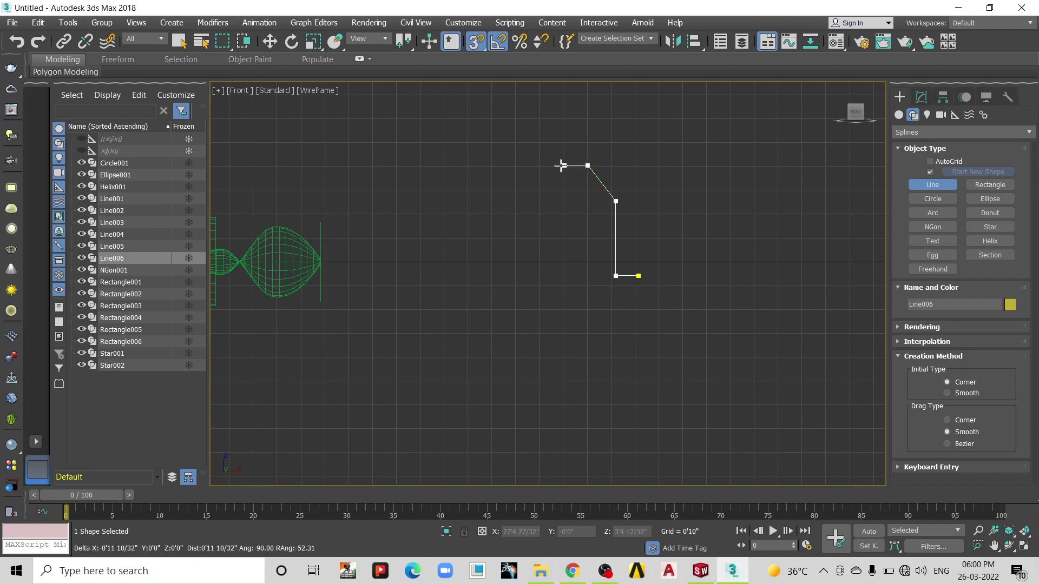
pyautogui.click(587, 165)
pyautogui.click(573, 166)
pyautogui.rightClick(573, 166)
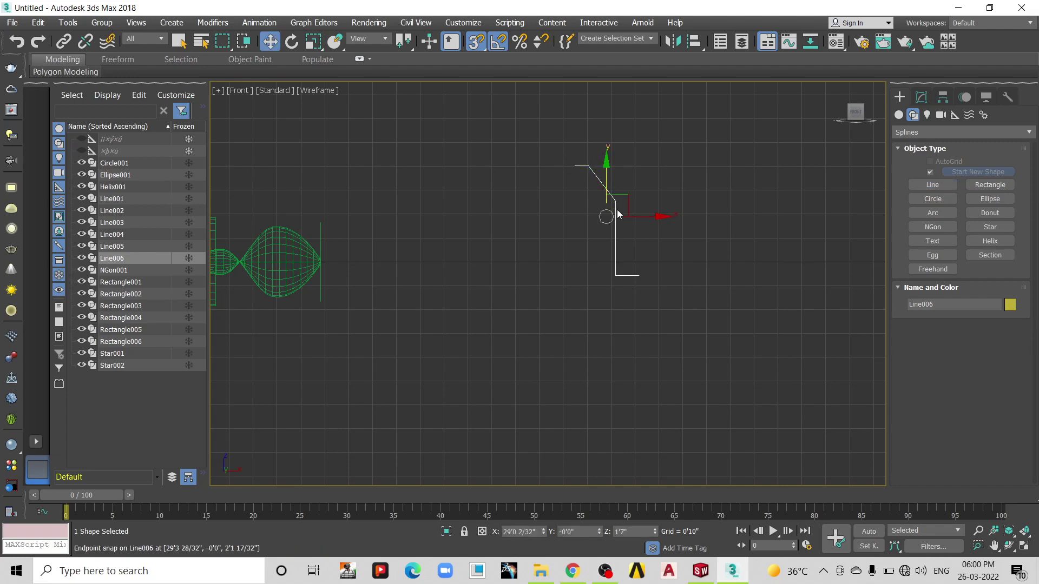
# - Lathe Line006 with Max alignment in shaded view and select its Axis sub-object
pyautogui.click(920, 97)
pyautogui.click(946, 135)
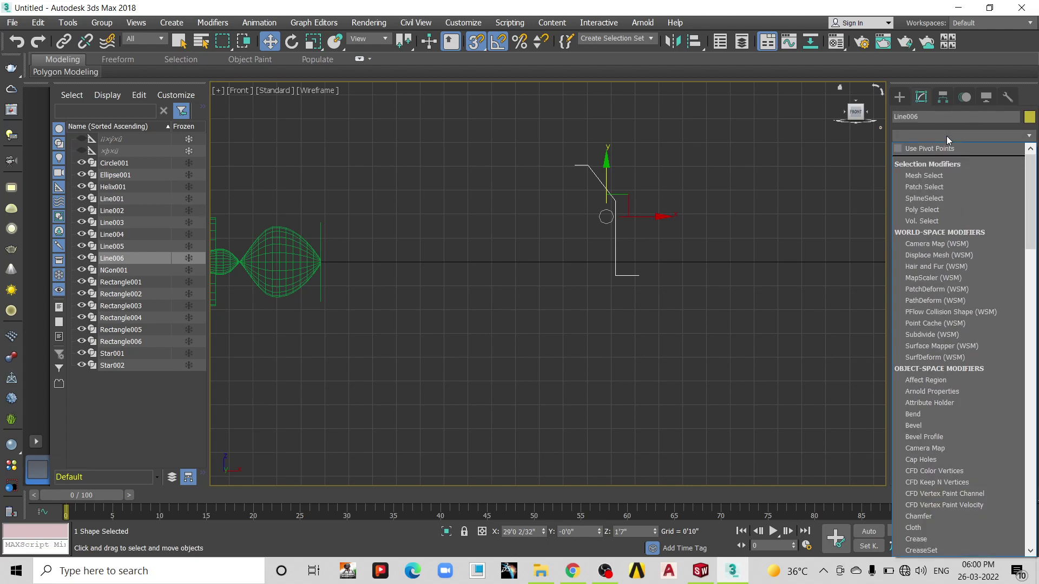
pyautogui.write('l')
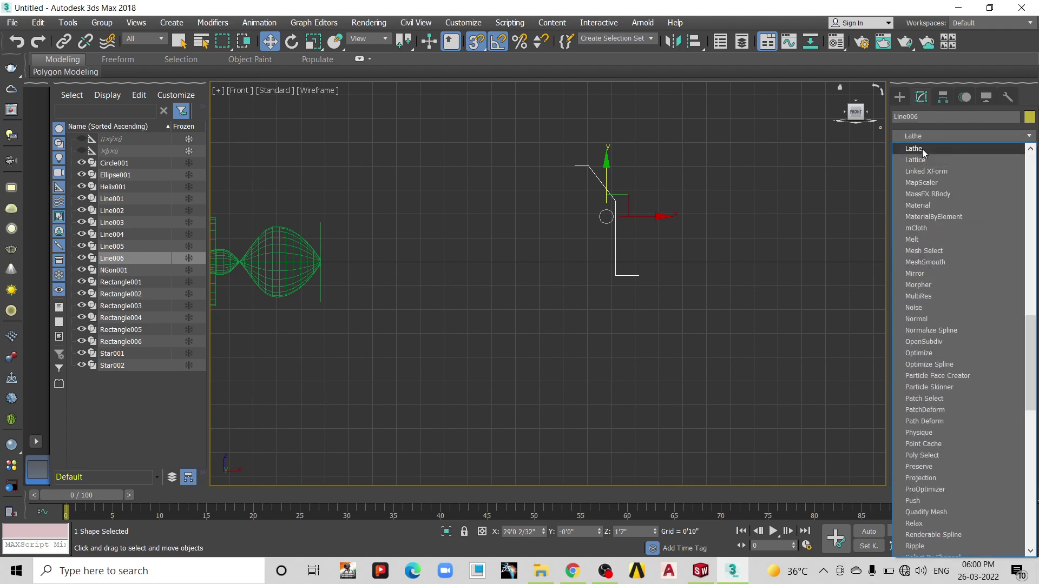
pyautogui.click(922, 149)
pyautogui.keyDown('alt'); pyautogui.moveTo(578, 223); pyautogui.dragTo(566, 216, button='middle'); pyautogui.keyUp('alt')
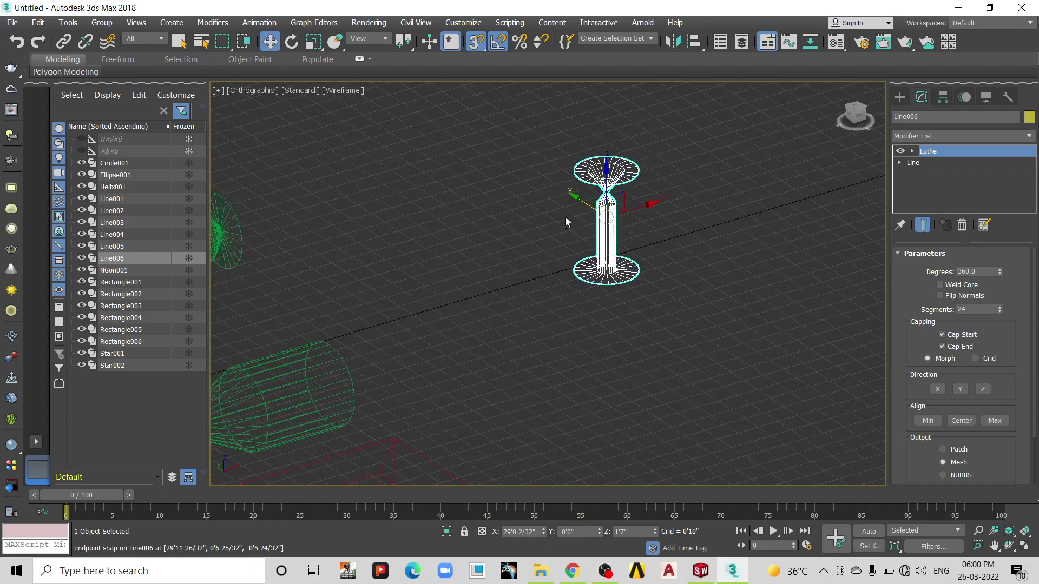
pyautogui.click(335, 91)
pyautogui.scroll(2, 637, 218)
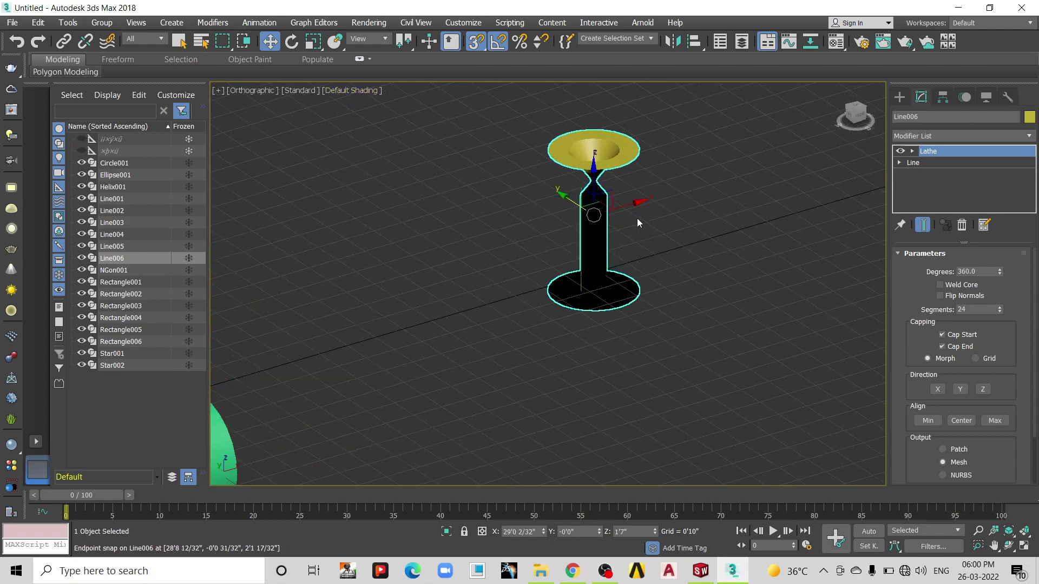
pyautogui.click(998, 425)
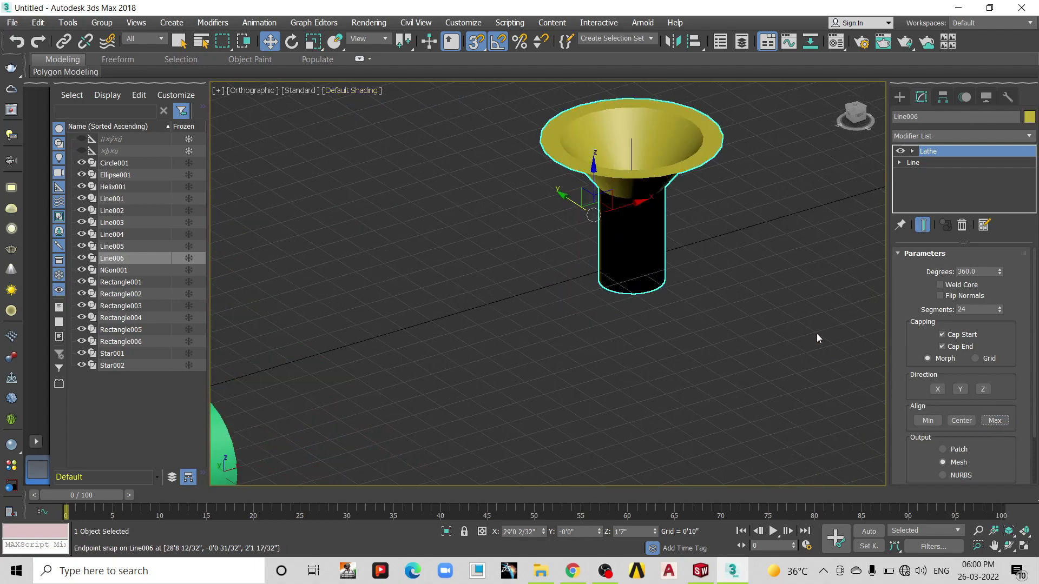
pyautogui.keyDown('alt'); pyautogui.moveTo(816, 333); pyautogui.dragTo(764, 242, button='middle'); pyautogui.keyUp('alt')
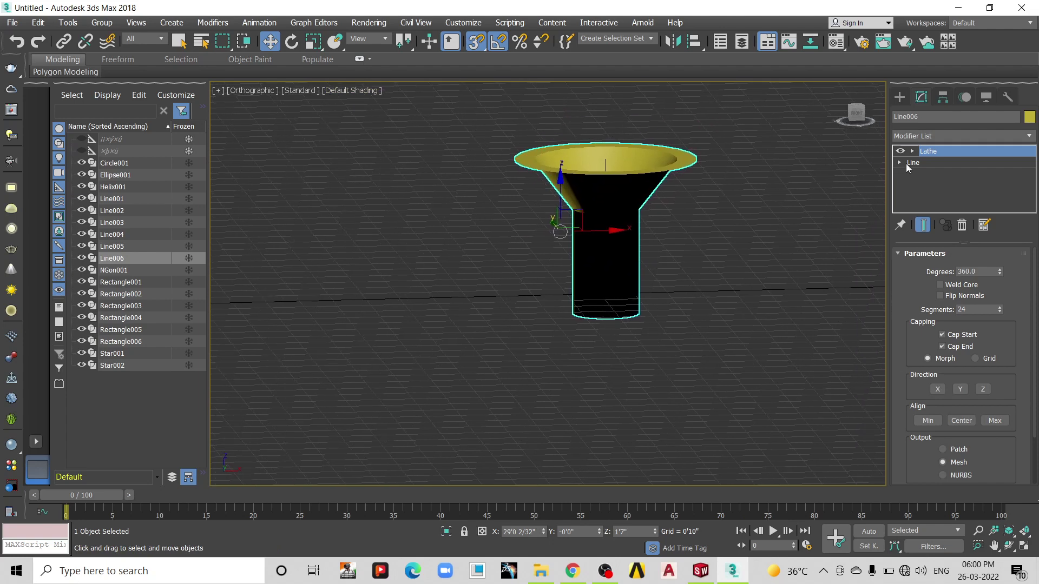
pyautogui.click(930, 162)
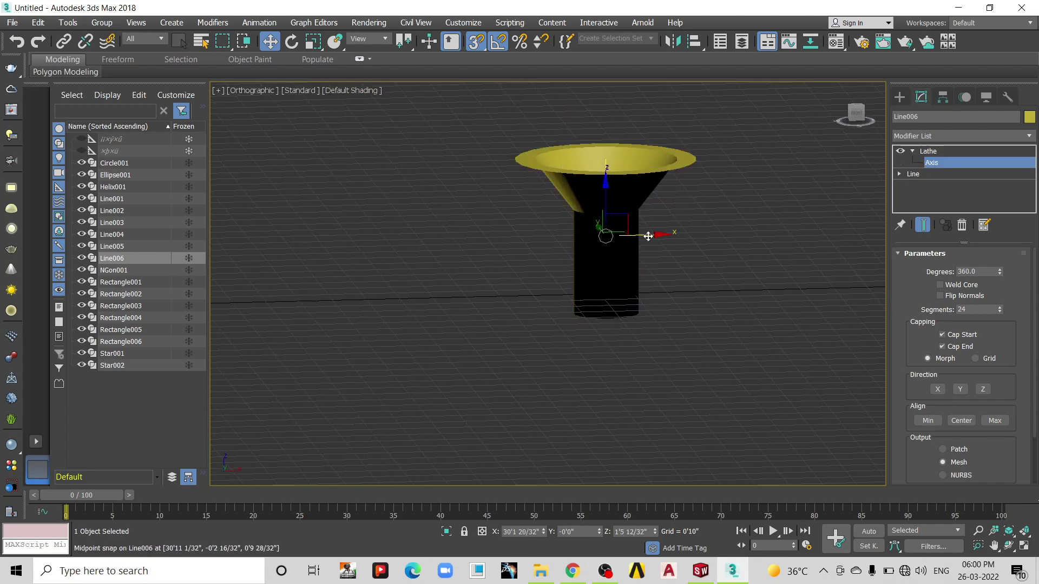
# - With snaps off, shift the Lathe axis along X into a thin-stemmed goblet and flip normals
pyautogui.press('s')
pyautogui.moveTo(648, 236); pyautogui.dragTo(620, 243)
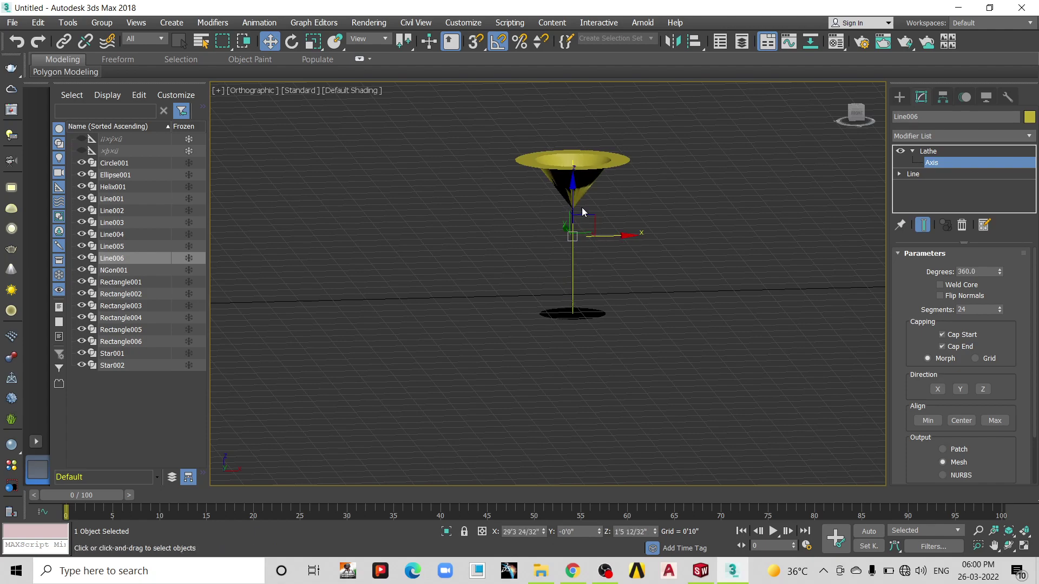
pyautogui.moveTo(582, 212)
pyautogui.keyDown('alt'); pyautogui.mouseDown(button='middle')
pyautogui.moveTo(486, 224)
pyautogui.moveTo(602, 238)
pyautogui.mouseUp(button='middle'); pyautogui.keyUp('alt')
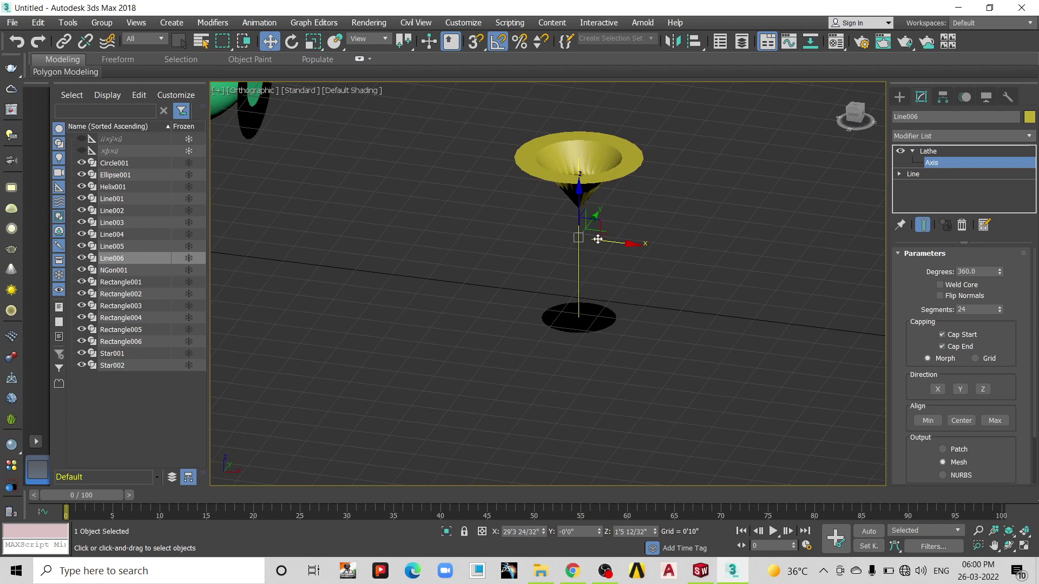
pyautogui.moveTo(599, 239); pyautogui.dragTo(603, 238)
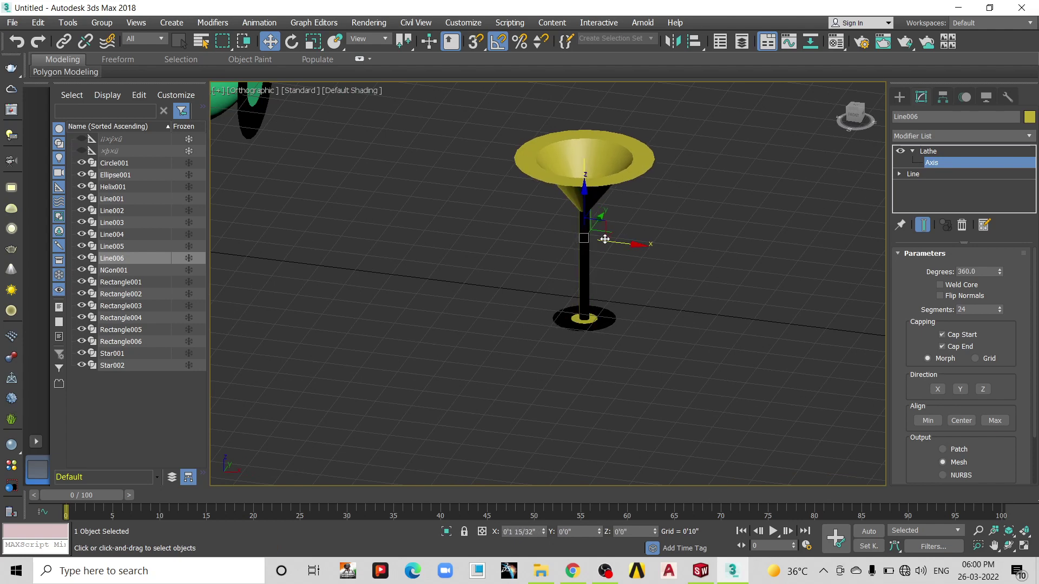
pyautogui.click(940, 296)
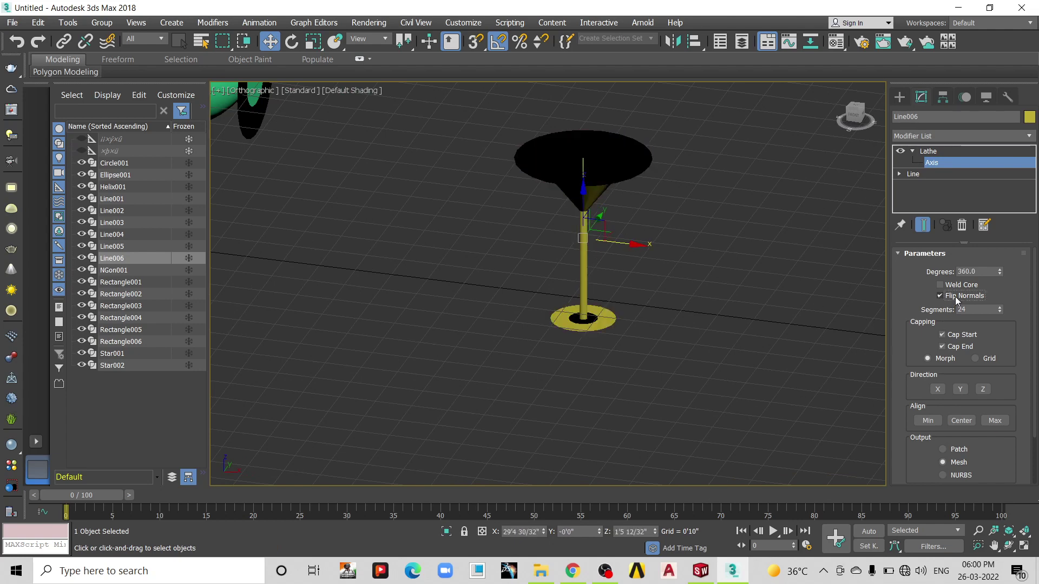
# - Inspect the goblet, then switch to the Front viewport and zoom in on it
pyautogui.moveTo(683, 277)
pyautogui.keyDown('alt'); pyautogui.mouseDown(button='middle')
pyautogui.moveTo(728, 255)
pyautogui.moveTo(694, 240)
pyautogui.moveTo(612, 248)
pyautogui.moveTo(621, 277)
pyautogui.mouseUp(button='middle'); pyautogui.keyUp('alt')
pyautogui.scroll(-5, 615, 265)
pyautogui.moveTo(707, 255); pyautogui.dragTo(549, 233, button='middle')
pyautogui.press('f')
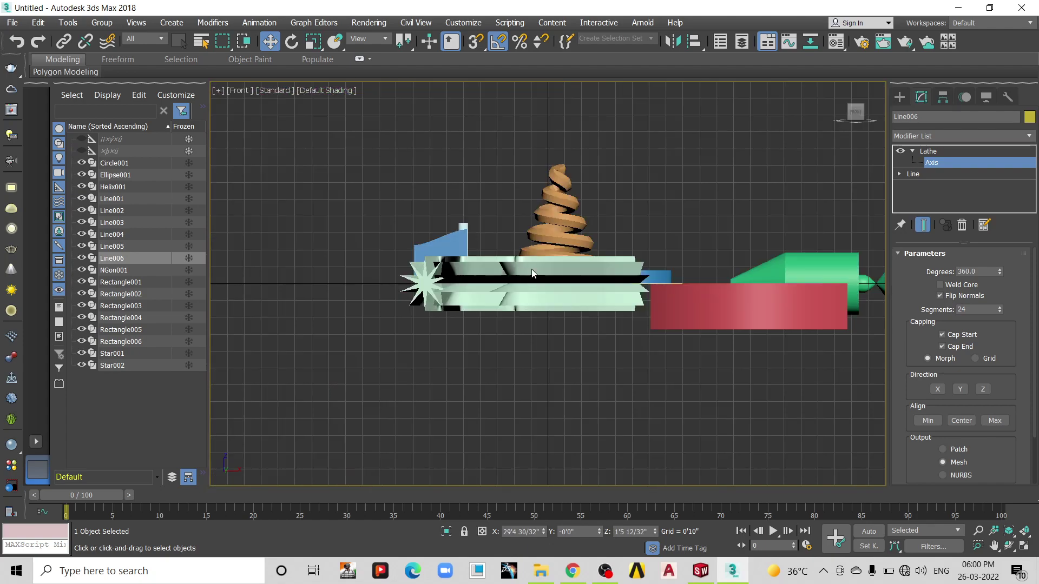
pyautogui.scroll(-5, 415, 242)
pyautogui.scroll(1, 416, 242)
pyautogui.scroll(2, 473, 274)
pyautogui.scroll(3, 472, 273)
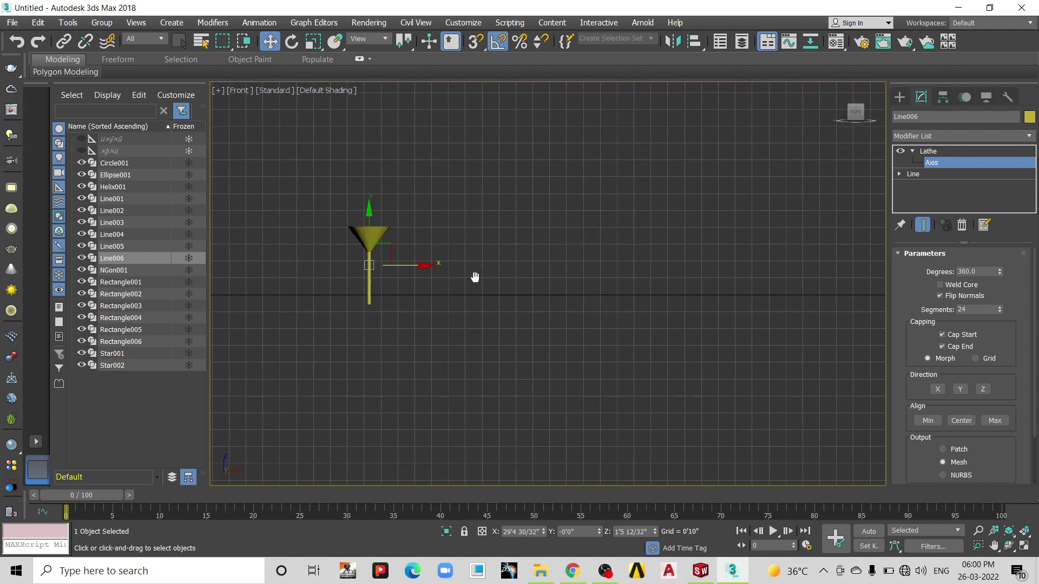
pyautogui.scroll(4, 473, 273)
# - Draw Line007, a six-point wavy S-curved vase profile with a flat bottom, in the Front view
pyautogui.click(899, 97)
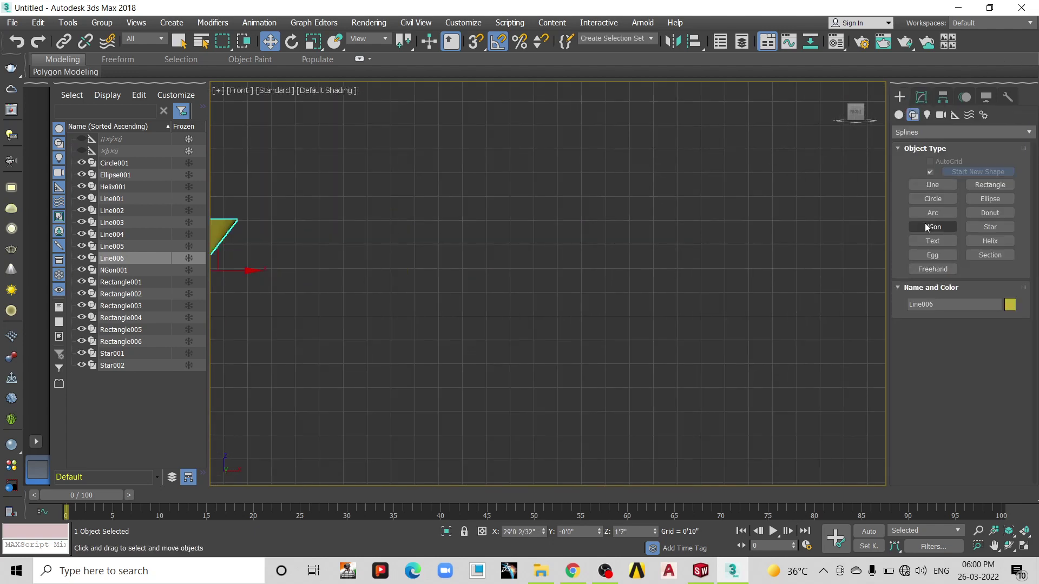
pyautogui.click(937, 188)
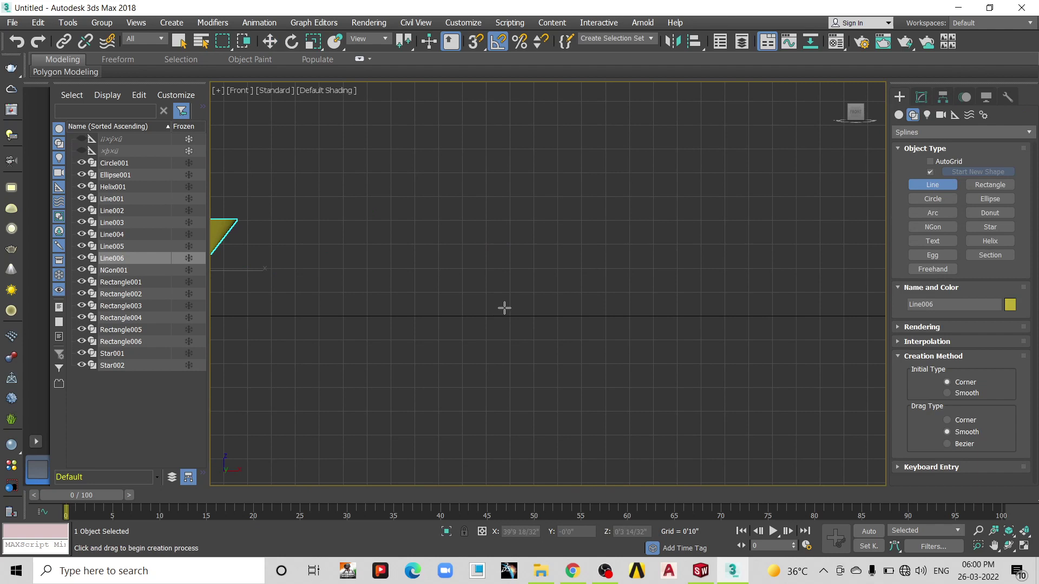
pyautogui.click(564, 311)
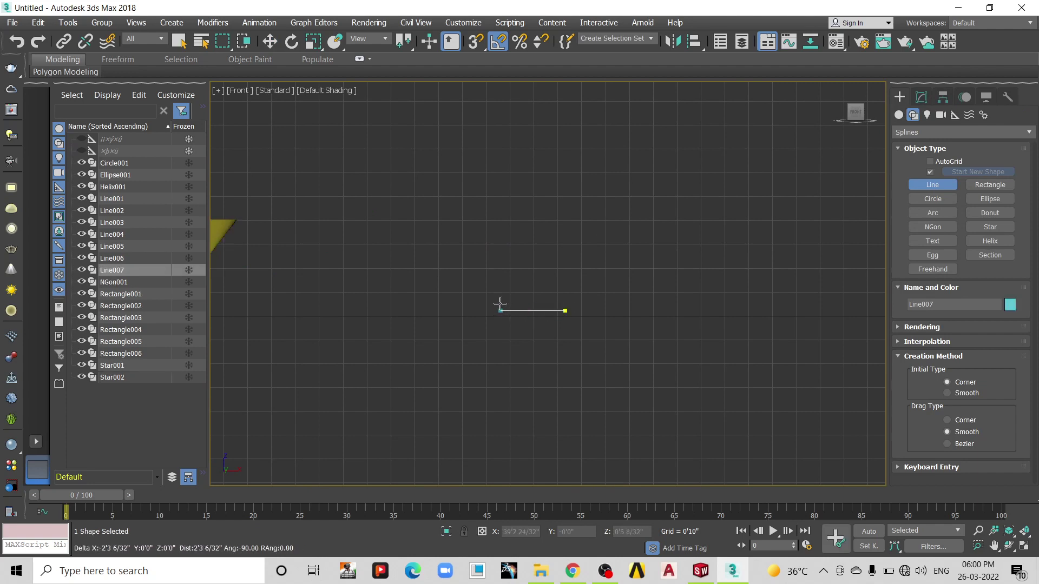
pyautogui.click(497, 309)
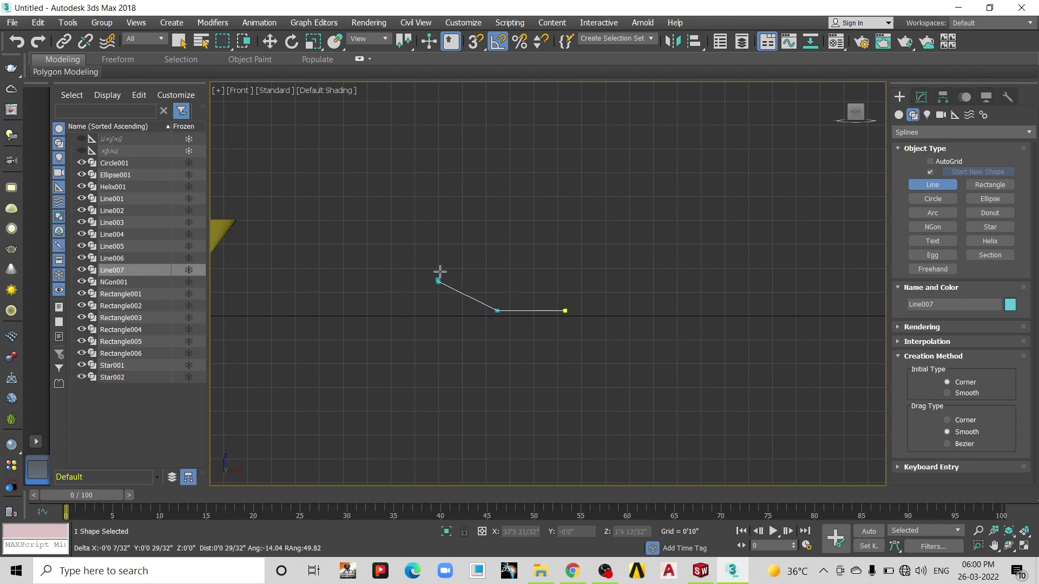
pyautogui.click(438, 281)
pyautogui.click(521, 218)
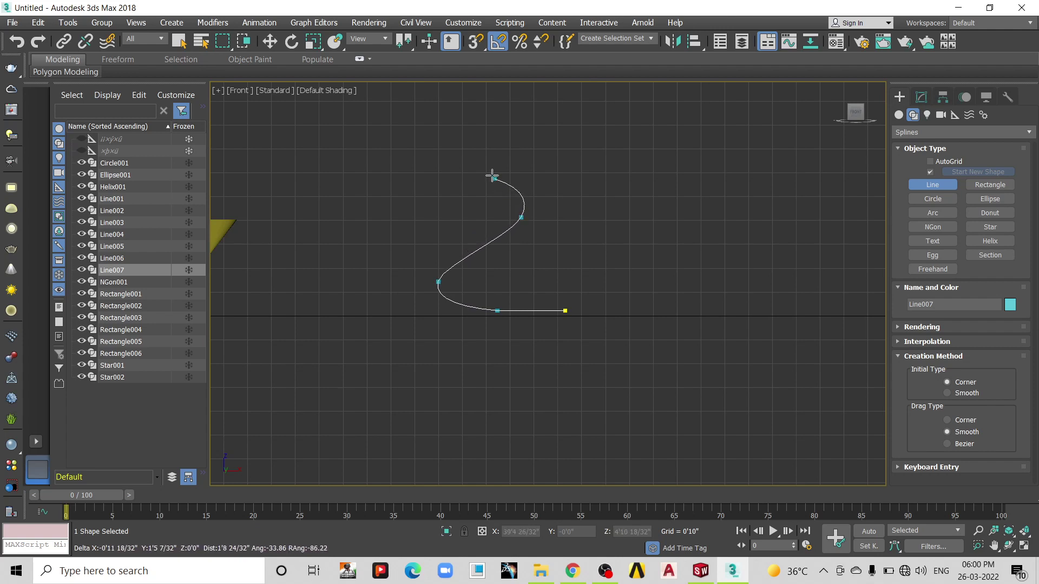
pyautogui.click(464, 154)
pyautogui.click(492, 101)
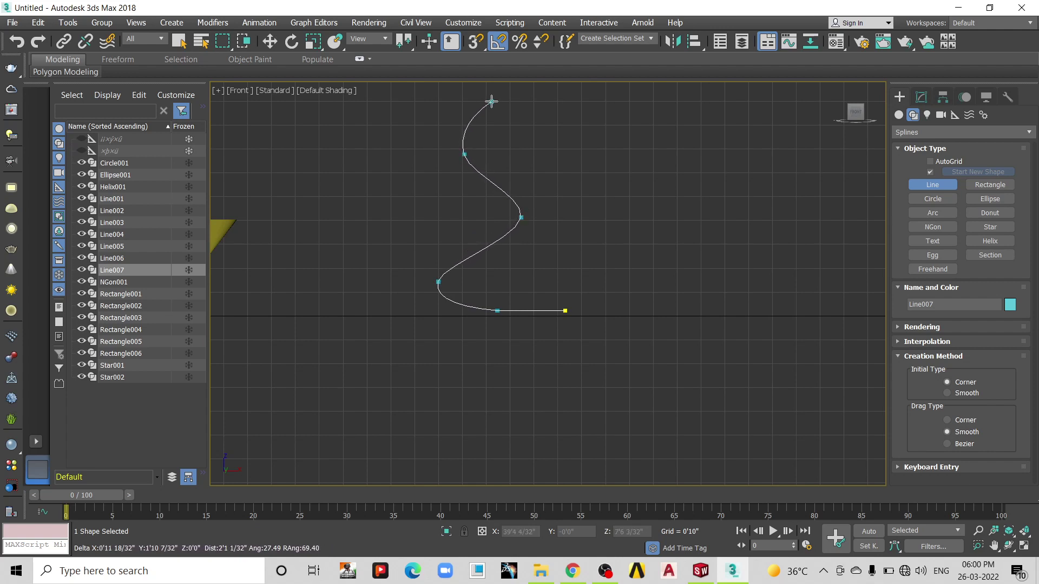
pyautogui.rightClick(492, 101)
# - Apply a Lathe modifier to Line007 and align its axis to Max
pyautogui.click(920, 97)
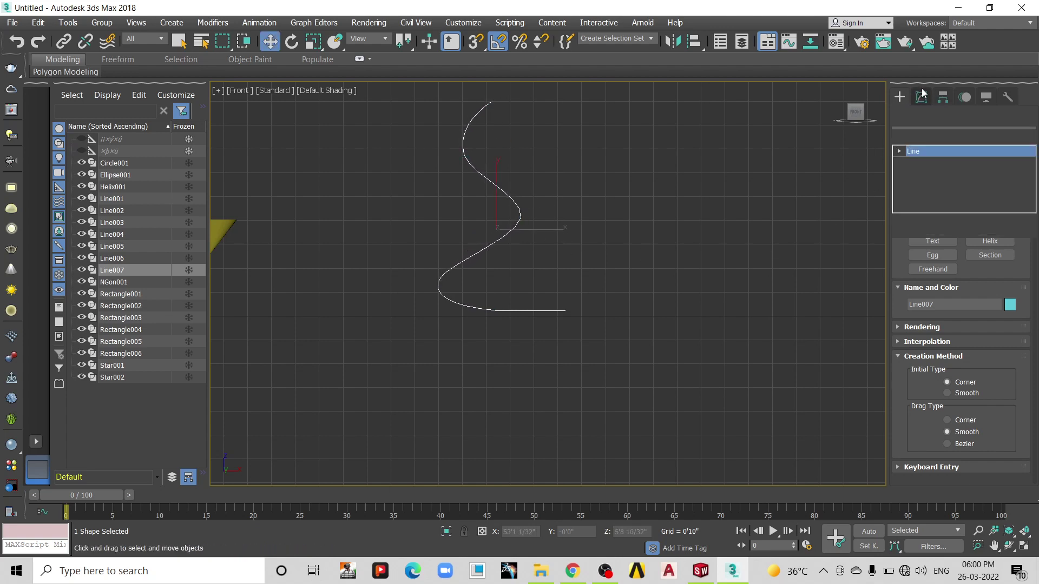
pyautogui.click(932, 134)
pyautogui.write('l')
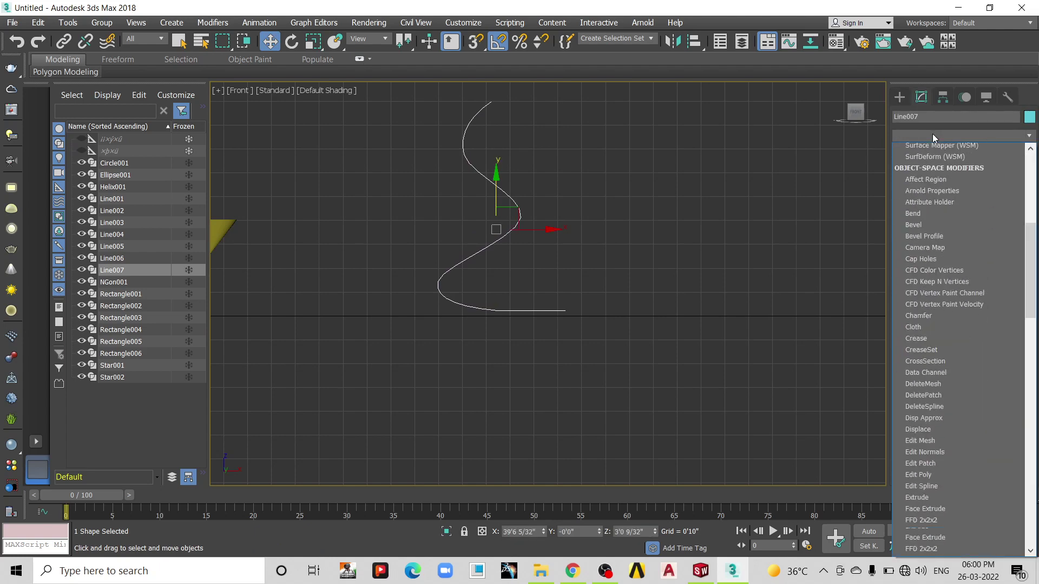
pyautogui.click(923, 149)
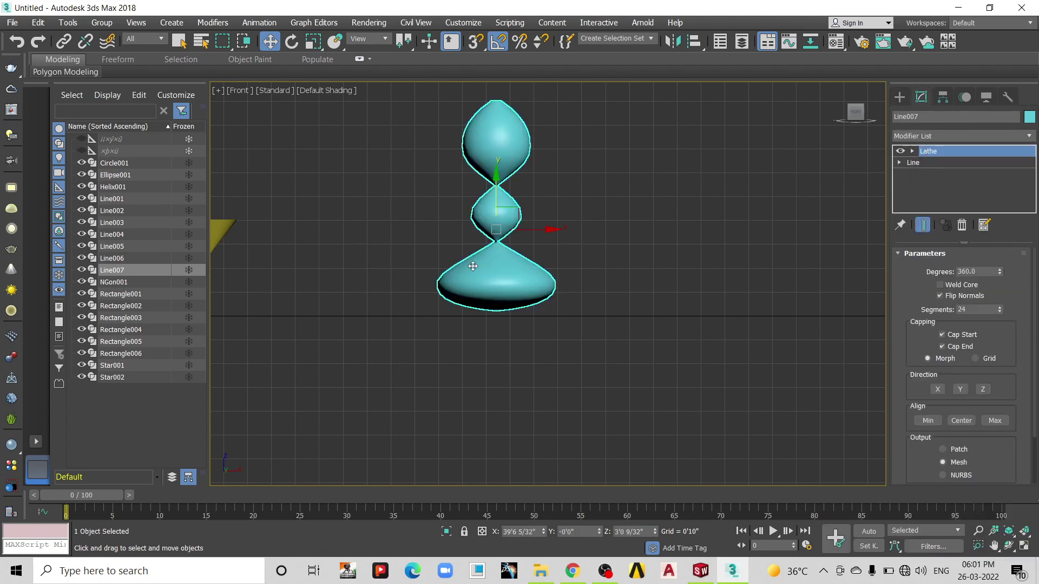
pyautogui.click(995, 420)
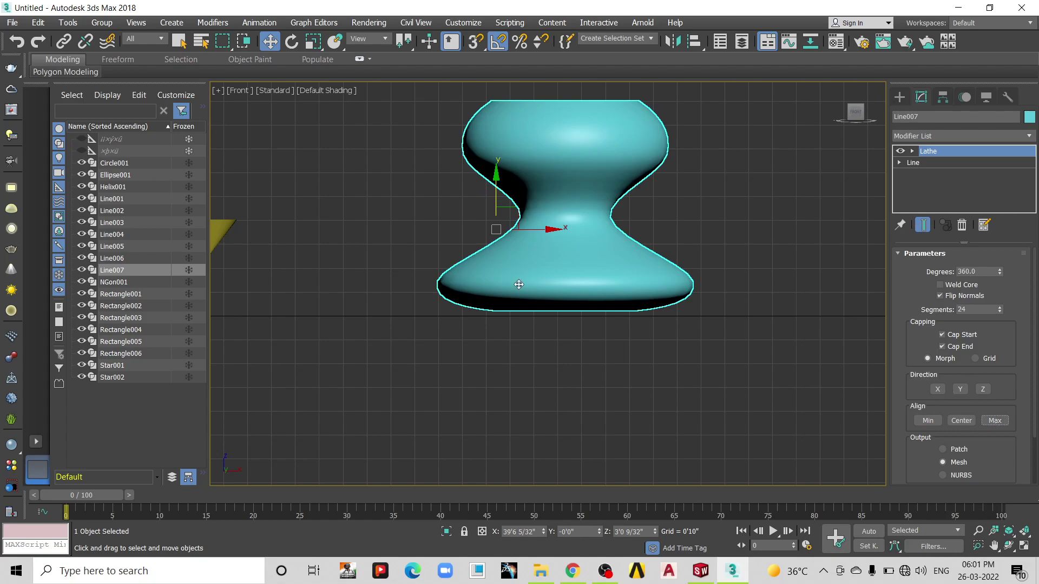
# - Enable Weld Core to clear the black artifacts at the vase's centre
pyautogui.moveTo(538, 276)
pyautogui.keyDown('alt'); pyautogui.mouseDown(button='middle')
pyautogui.moveTo(543, 340)
pyautogui.moveTo(595, 317)
pyautogui.moveTo(556, 232)
pyautogui.moveTo(605, 291)
pyautogui.mouseUp(button='middle'); pyautogui.keyUp('alt')
pyautogui.scroll(2, 606, 291)
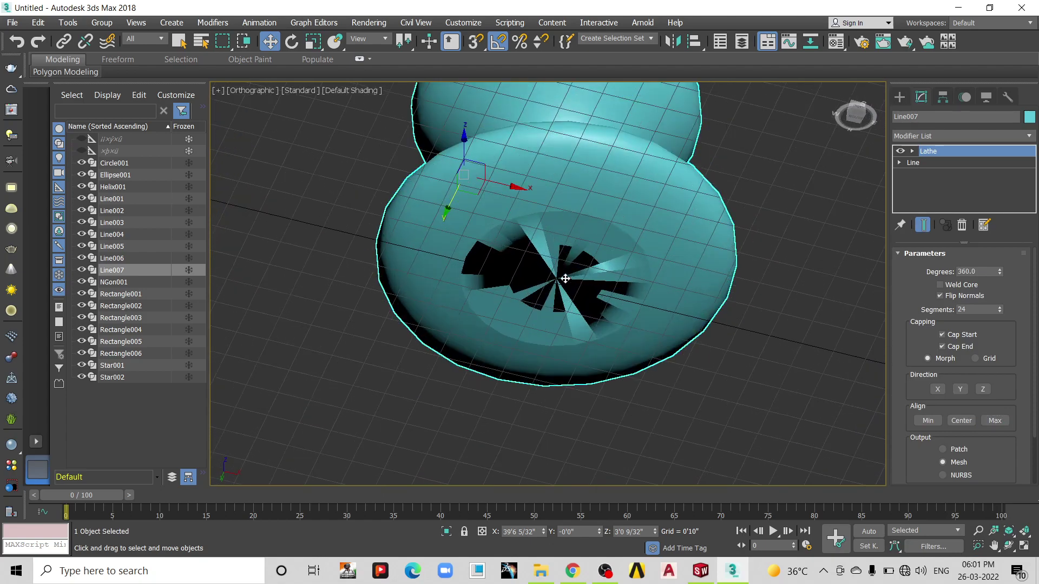
pyautogui.click(939, 287)
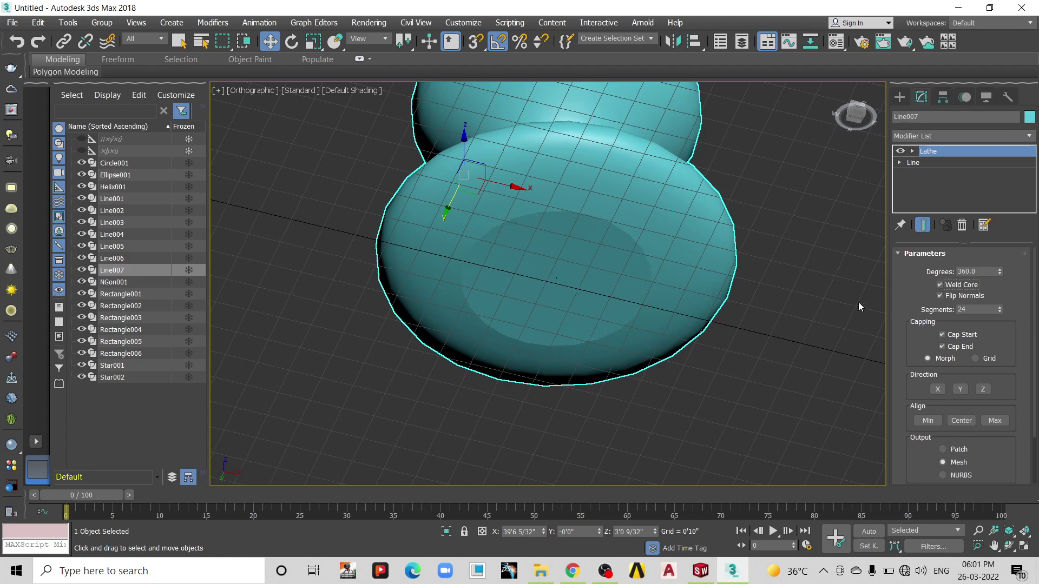
pyautogui.scroll(-4, 526, 273)
# - Move the vase's Lathe Axis sub-object along X to widen the vase
pyautogui.moveTo(526, 274)
pyautogui.keyDown('alt'); pyautogui.mouseDown(button='middle')
pyautogui.moveTo(575, 324)
pyautogui.moveTo(574, 314)
pyautogui.mouseUp(button='middle'); pyautogui.keyUp('alt')
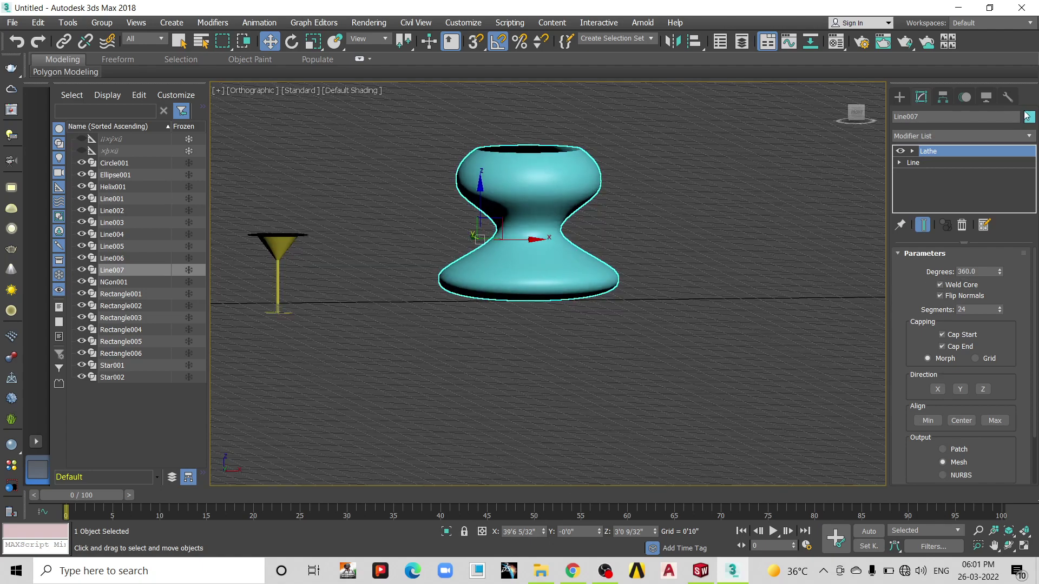
pyautogui.click(931, 162)
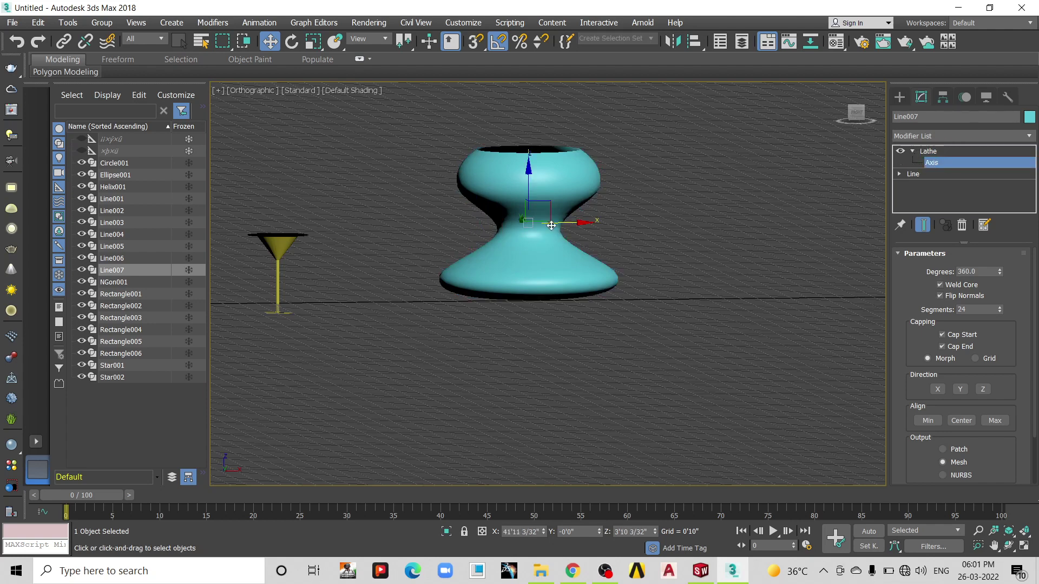
pyautogui.moveTo(576, 224)
pyautogui.mouseDown()
pyautogui.moveTo(590, 239)
pyautogui.moveTo(484, 235)
pyautogui.moveTo(514, 226)
pyautogui.moveTo(571, 236)
pyautogui.mouseUp()
pyautogui.moveTo(571, 236)
pyautogui.keyDown('alt'); pyautogui.mouseDown(button='middle')
pyautogui.moveTo(542, 265)
pyautogui.moveTo(408, 297)
pyautogui.moveTo(520, 265)
pyautogui.mouseUp(button='middle'); pyautogui.keyUp('alt')
# - Zoom out, orbit and pan to frame the vase with the other scene objects
pyautogui.scroll(-3, 520, 264)
pyautogui.scroll(-3, 603, 256)
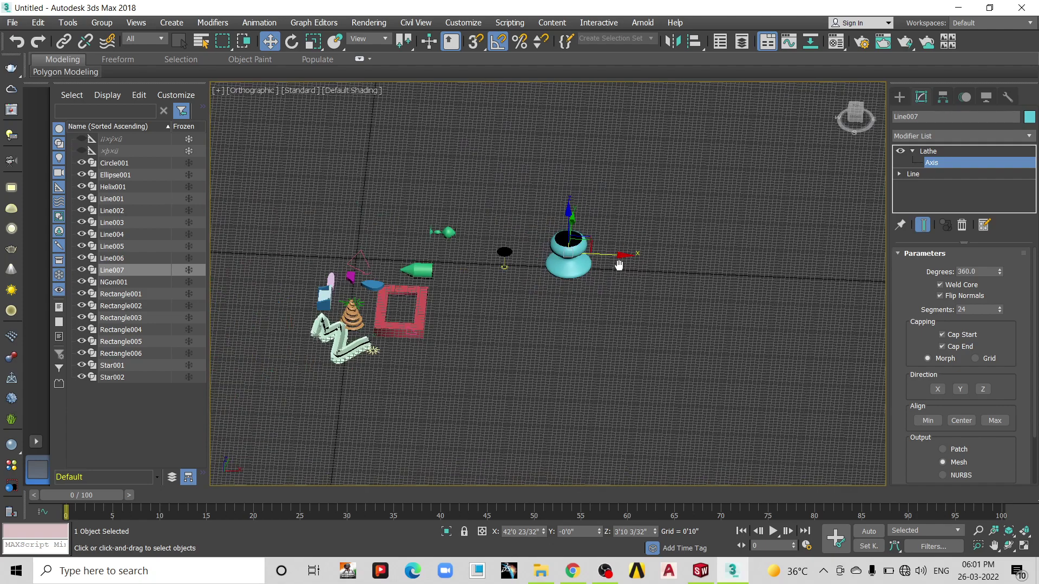
pyautogui.keyDown('alt'); pyautogui.moveTo(603, 256); pyautogui.dragTo(400, 274, button='middle'); pyautogui.keyUp('alt')
pyautogui.scroll(3, 439, 271)
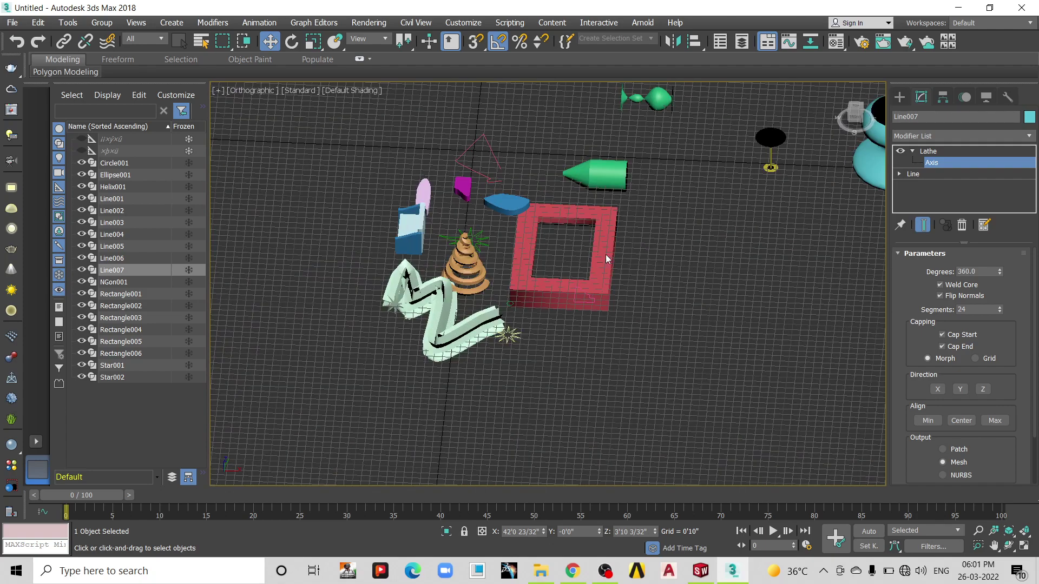
pyautogui.moveTo(611, 257); pyautogui.dragTo(522, 245, button='middle')
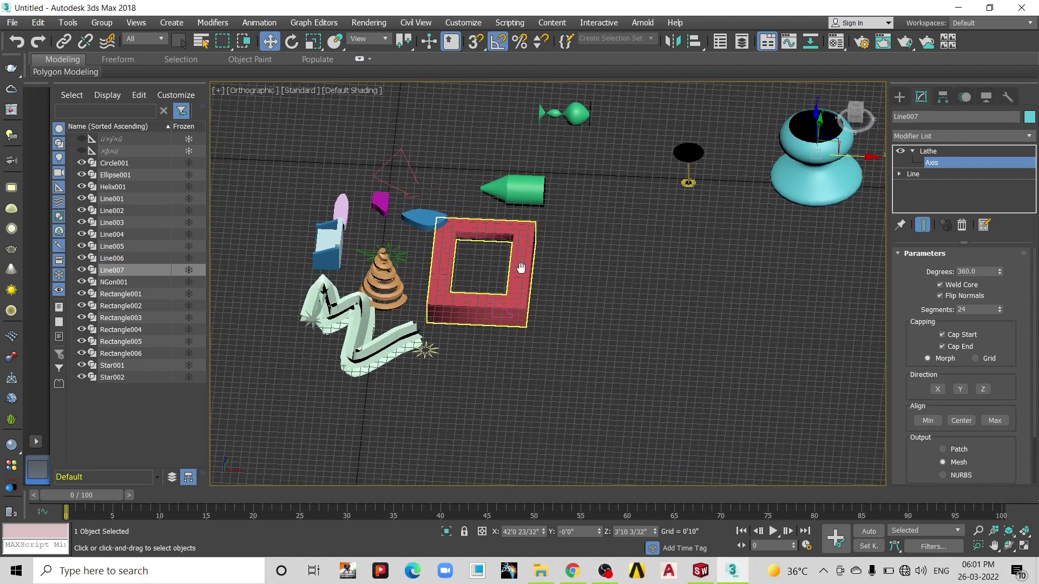